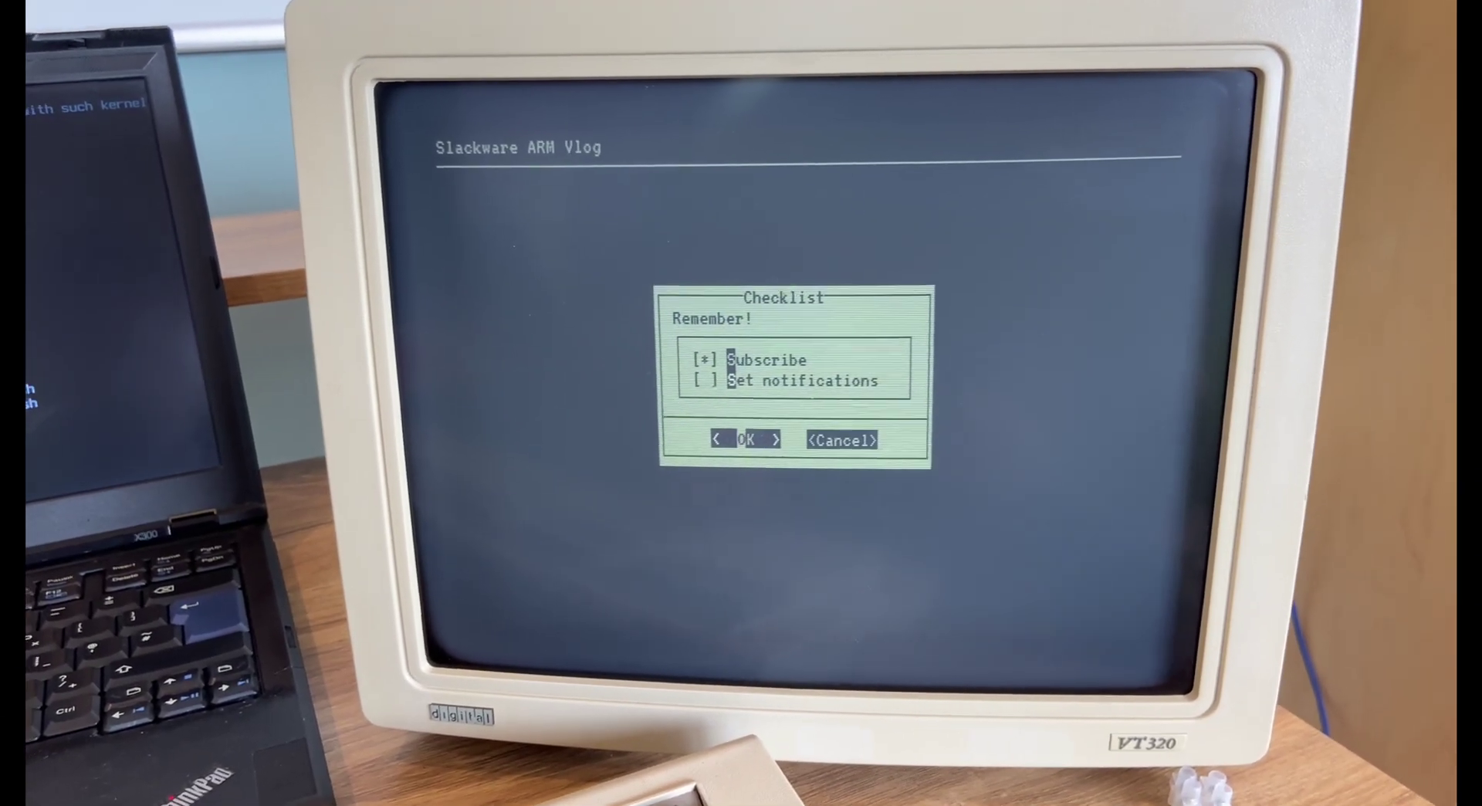
- Tick Subscribe and Set notifications in the Checklist and confirm with OK
key(Down)
key(space)
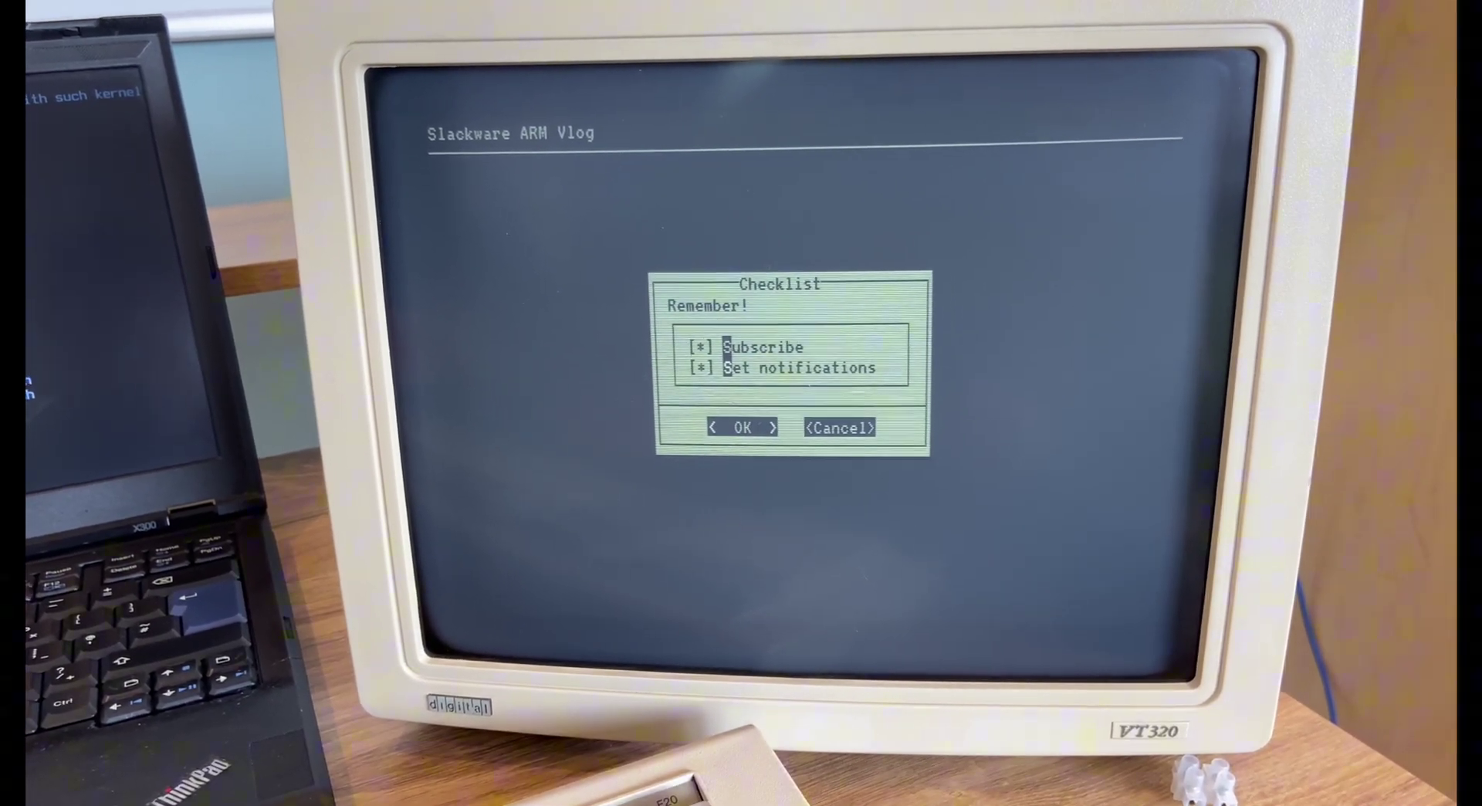
key(Return)
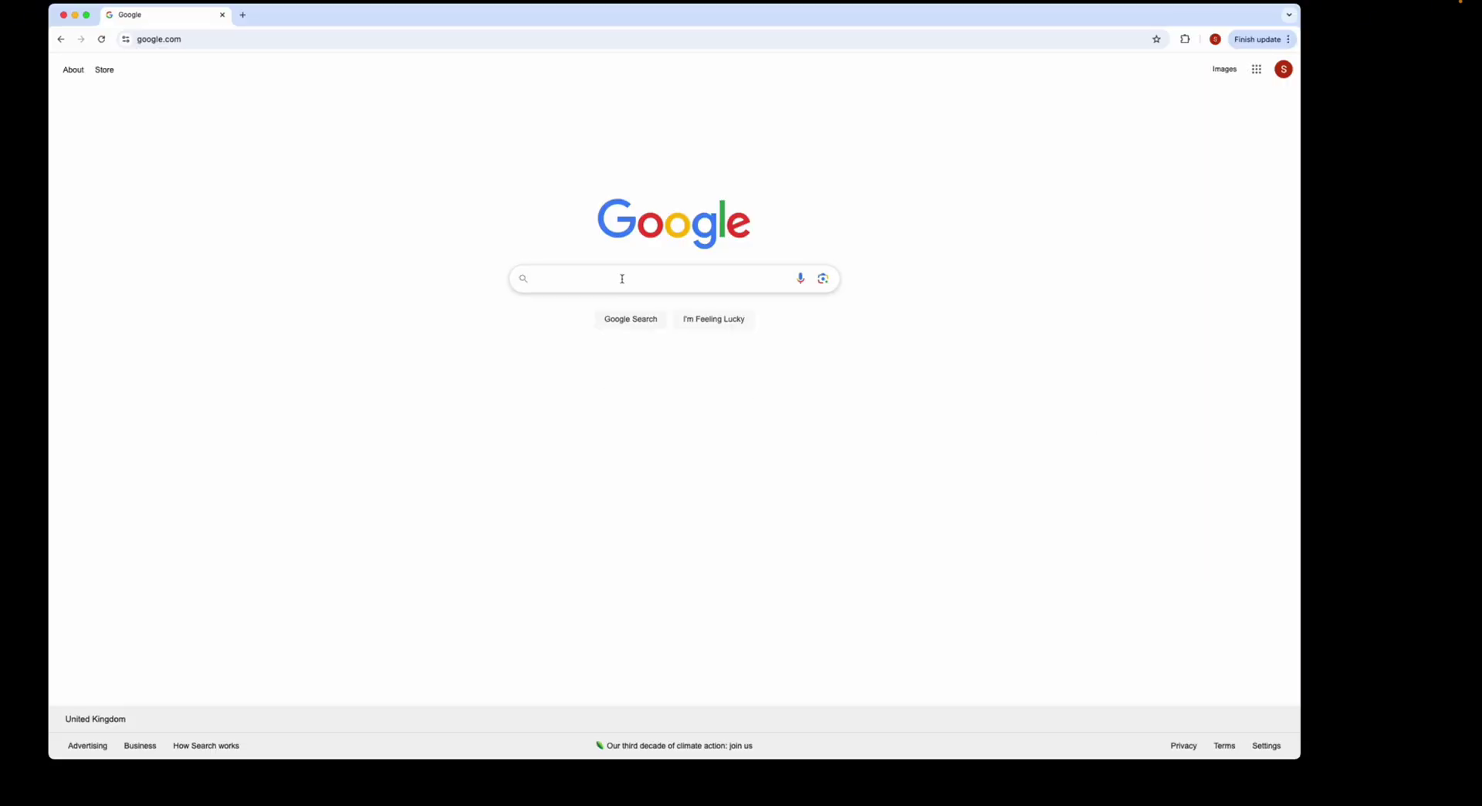
- Search Google for 'arm slackware' and open the Slackware ARM / AArch64 project site
text(arm )
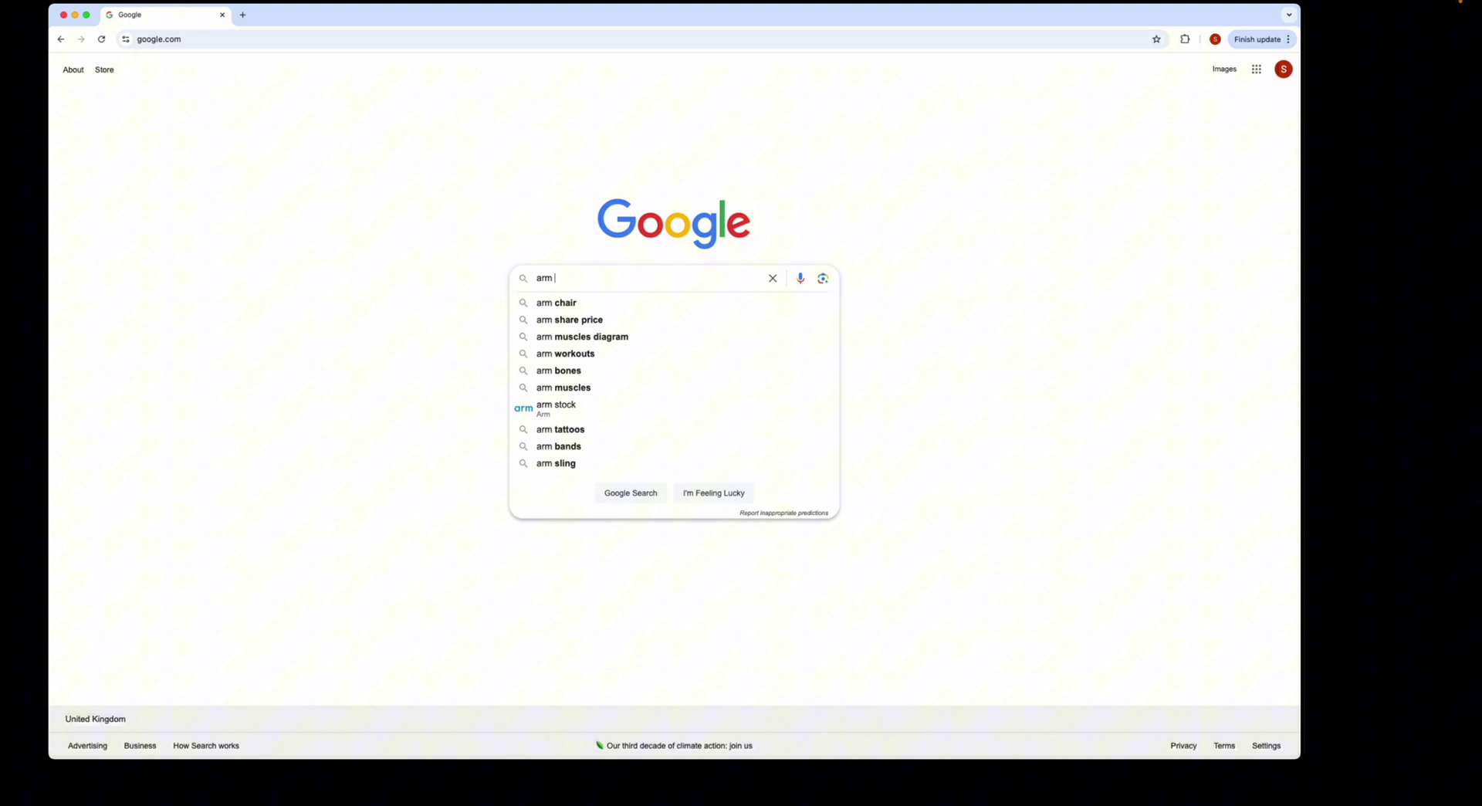
text(slackware)
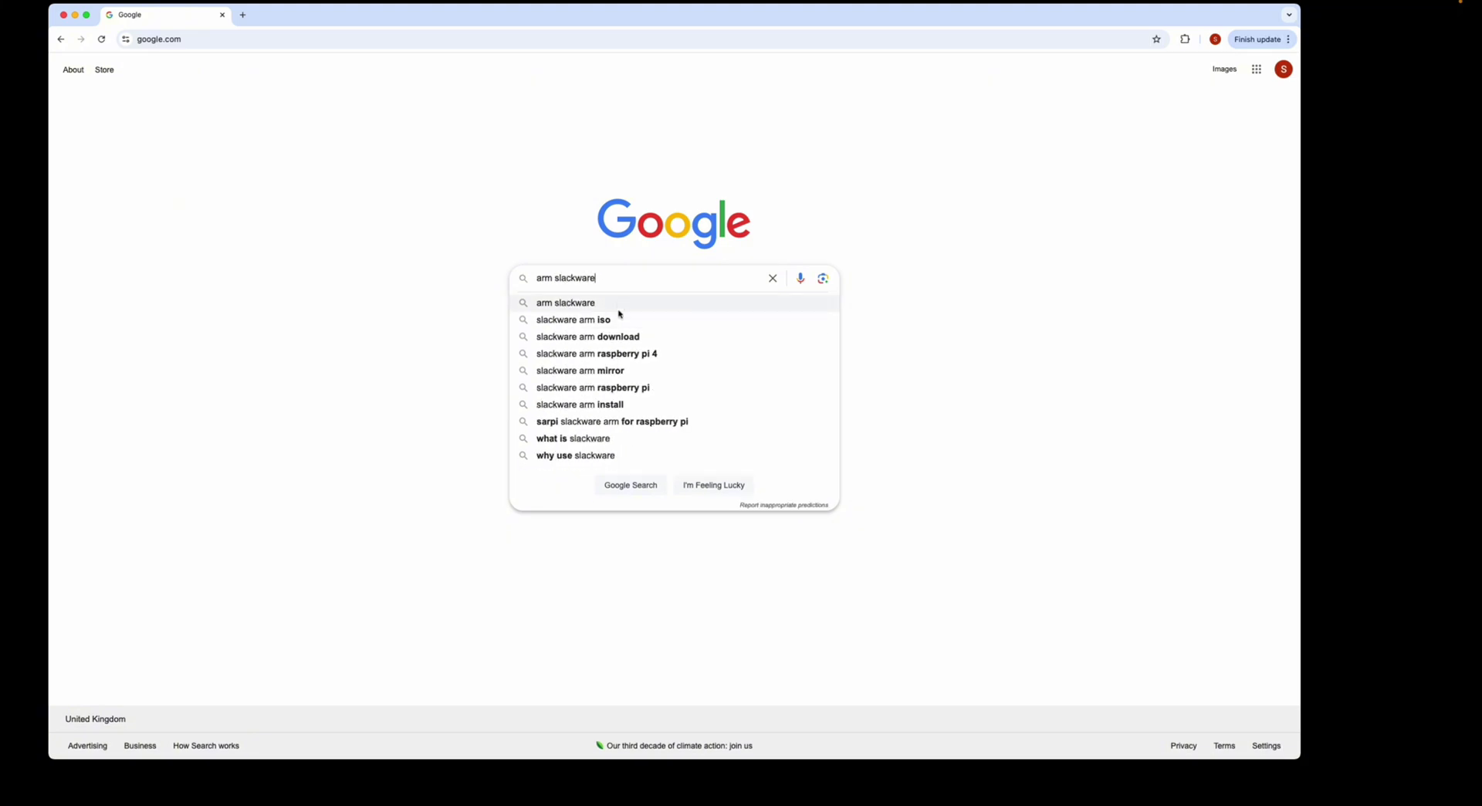
click(618, 306)
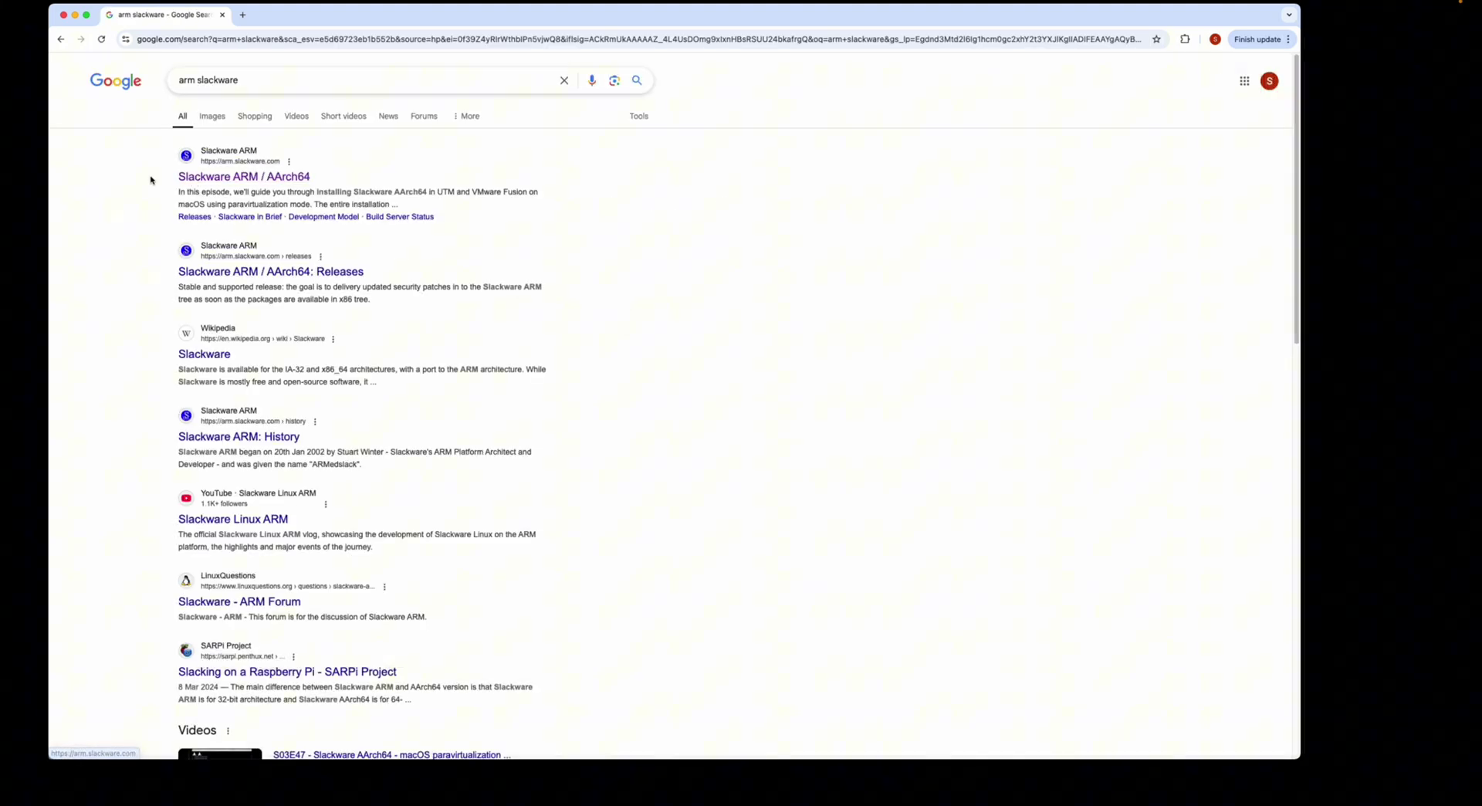
drag(180, 178, 310, 179)
click(253, 178)
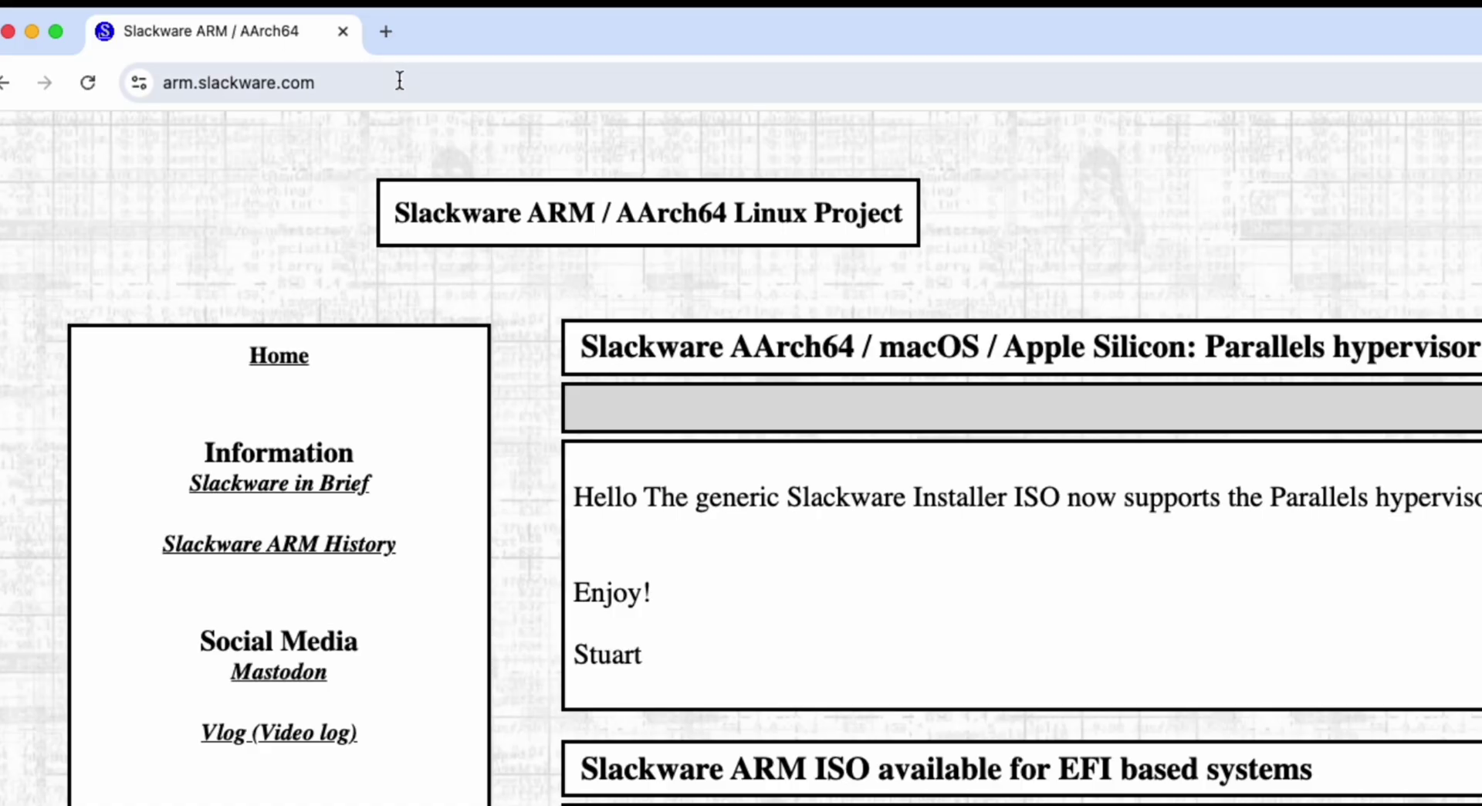
- Follow the Installation Guides link to the Slackware ARM & AArch64 Installation Documentation
click(209, 81)
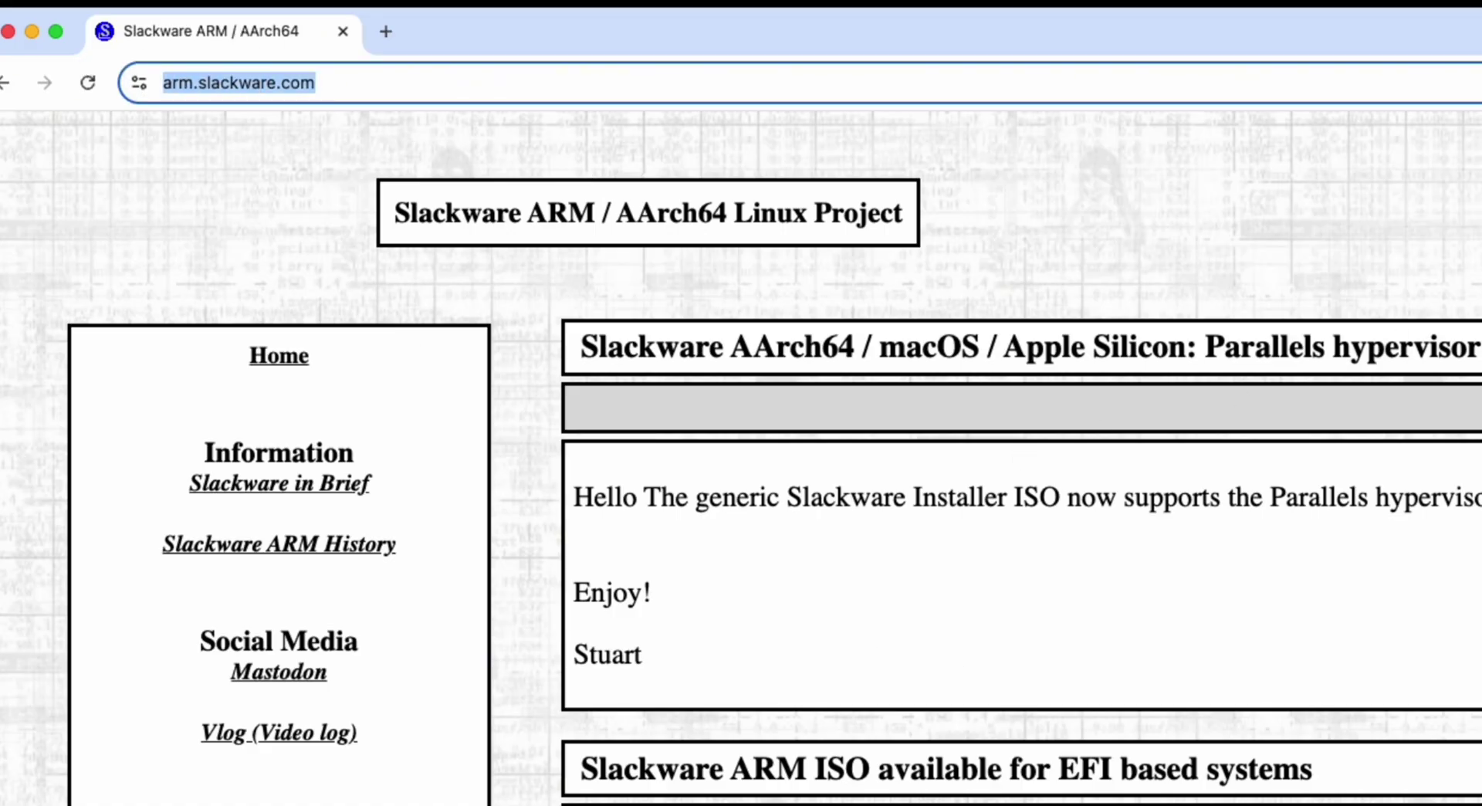
click(1095, 422)
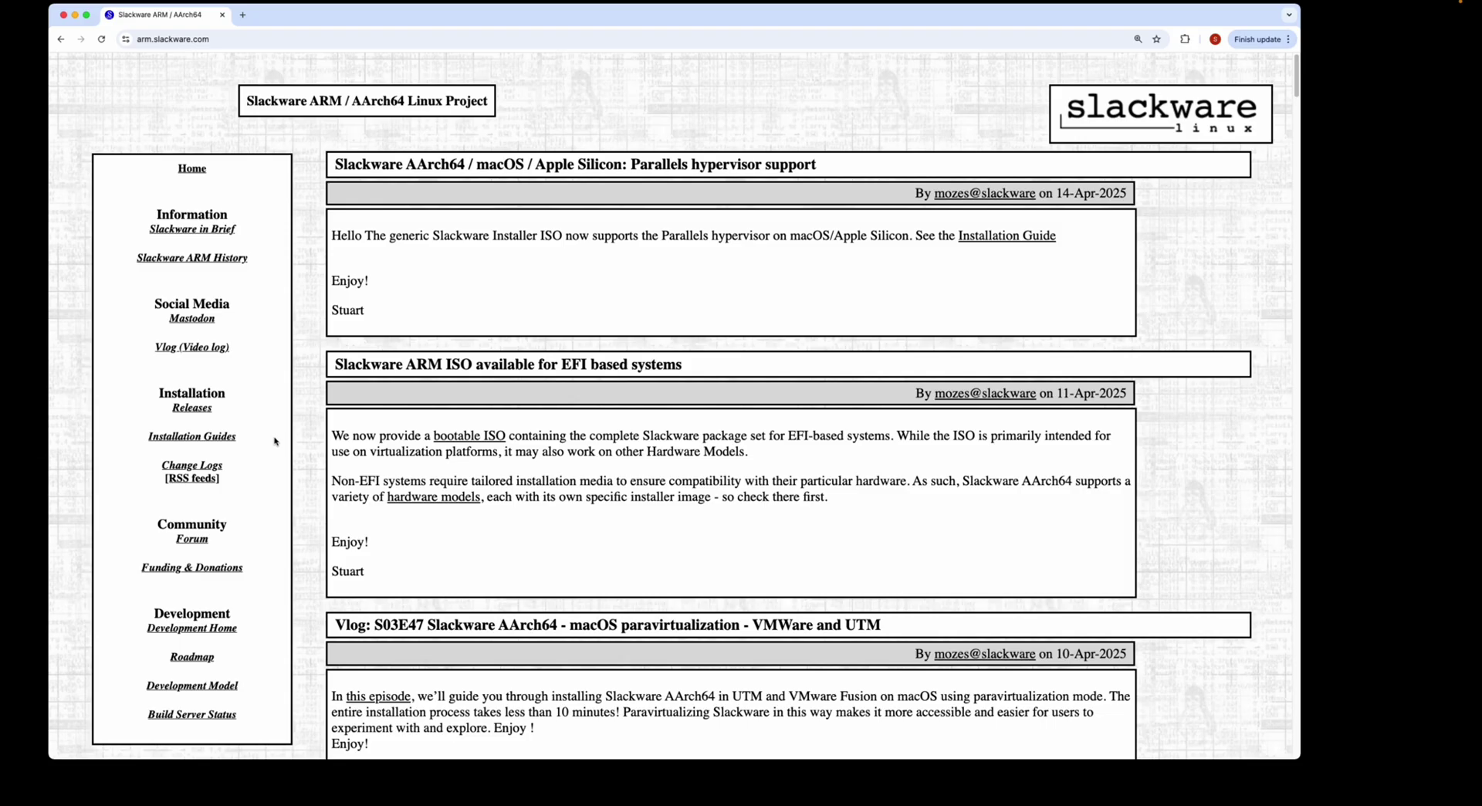
drag(274, 441, 185, 439)
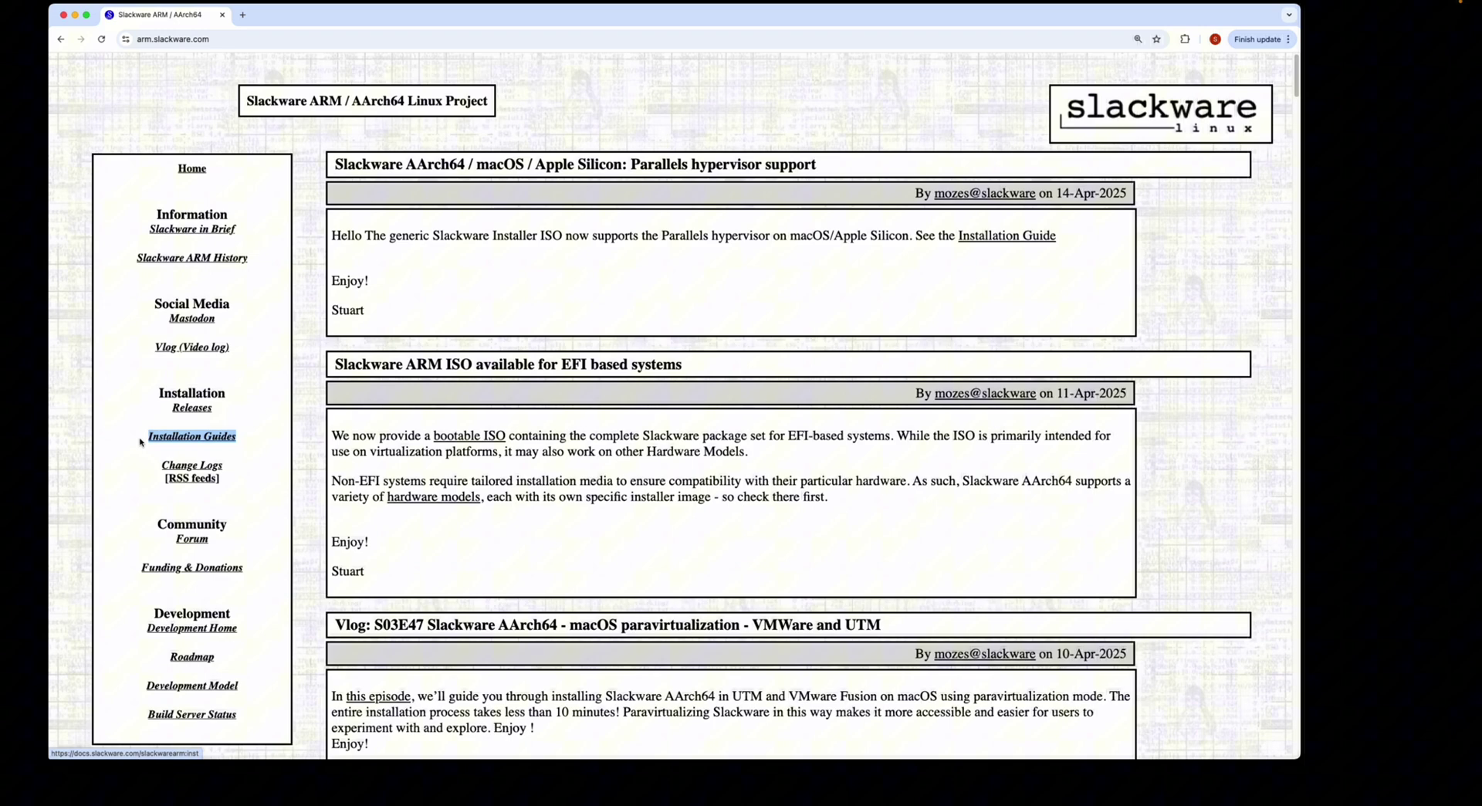
click(186, 440)
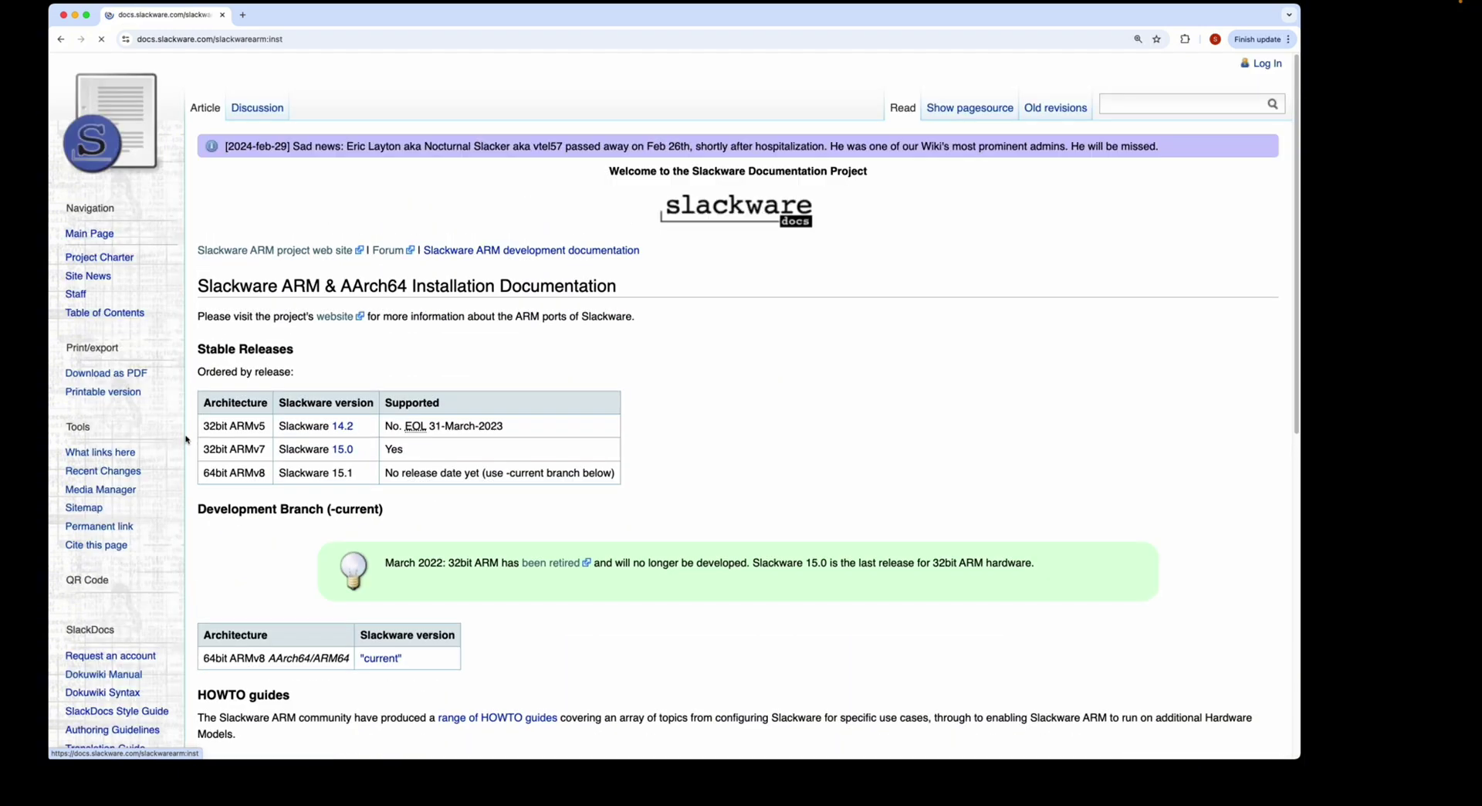
scroll(531, 367, down, 6)
scroll(530, 367, up, 5)
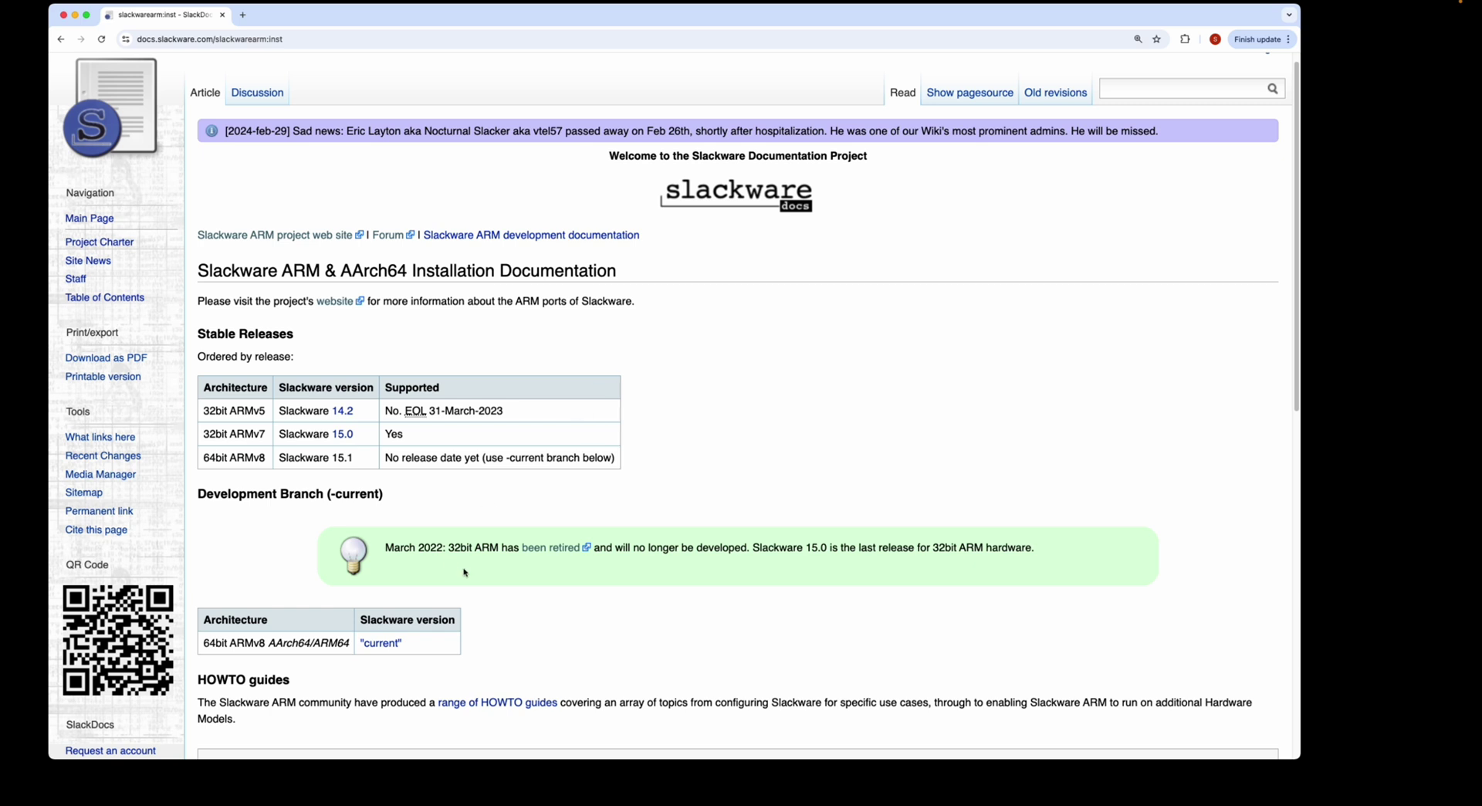
- Open the AArch64 'current' documentation and highlight the Parallels row of the hardware table
click(382, 645)
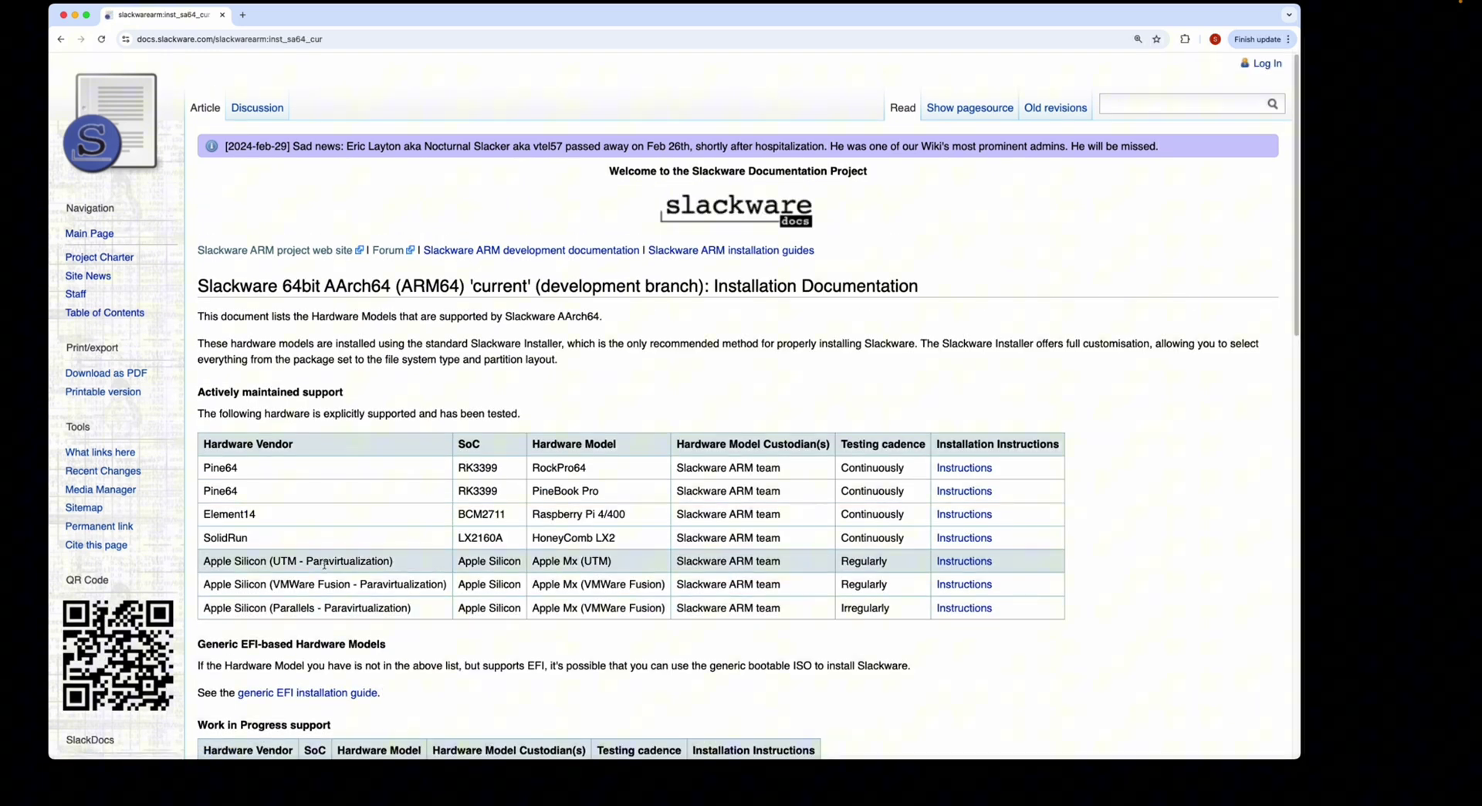
drag(196, 392, 352, 397)
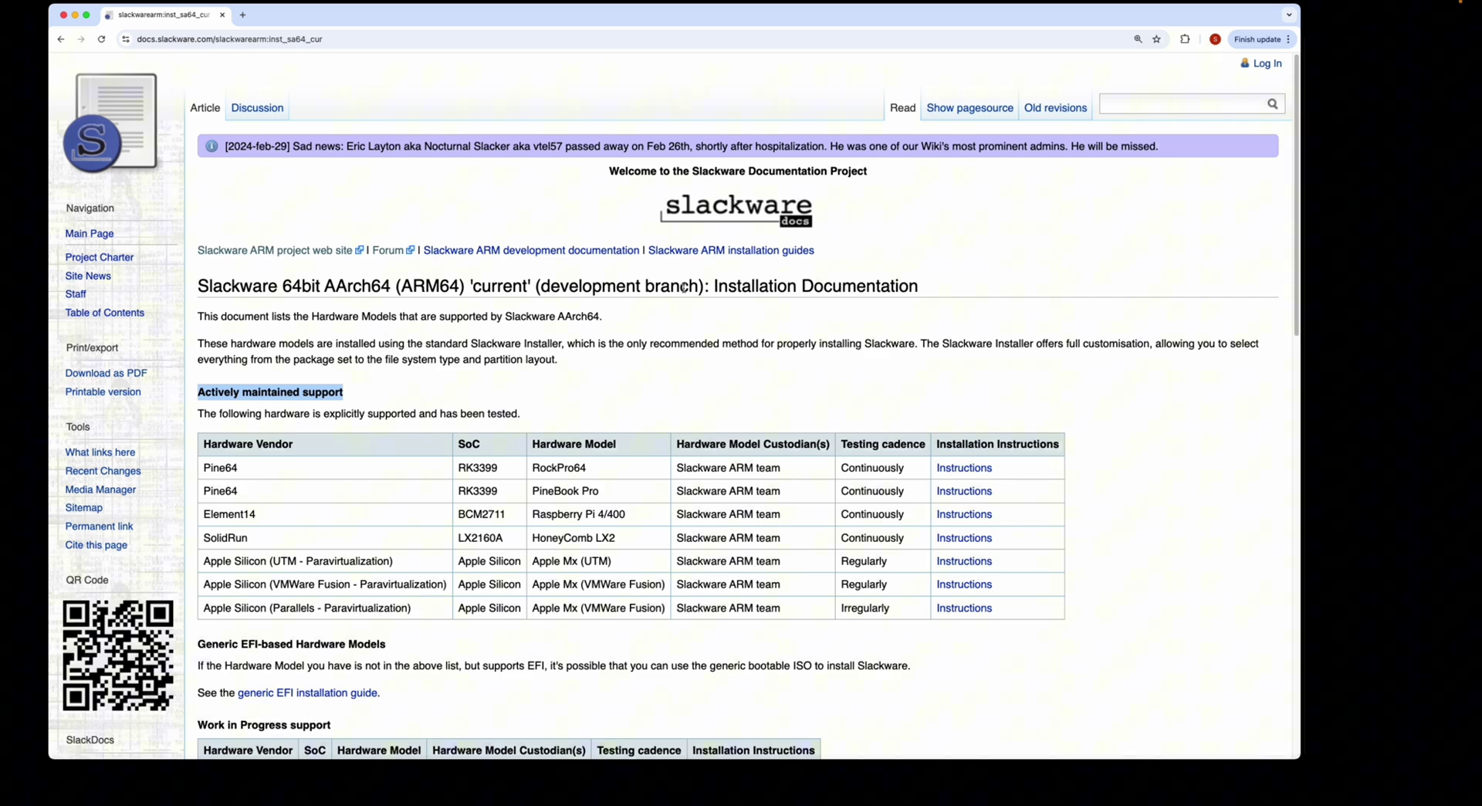
scroll(669, 345, down, 3)
drag(996, 414, 207, 413)
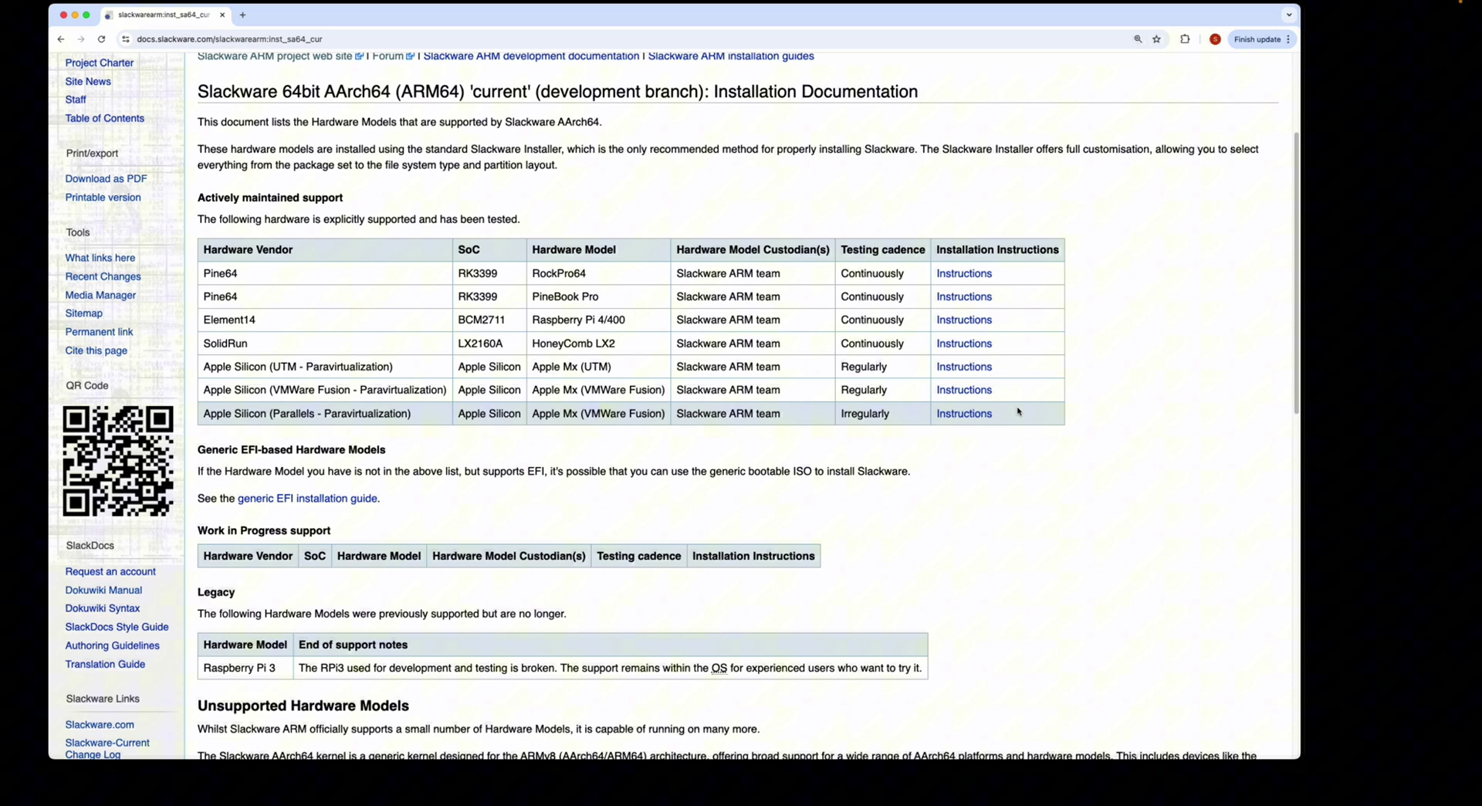
drag(1017, 410, 240, 417)
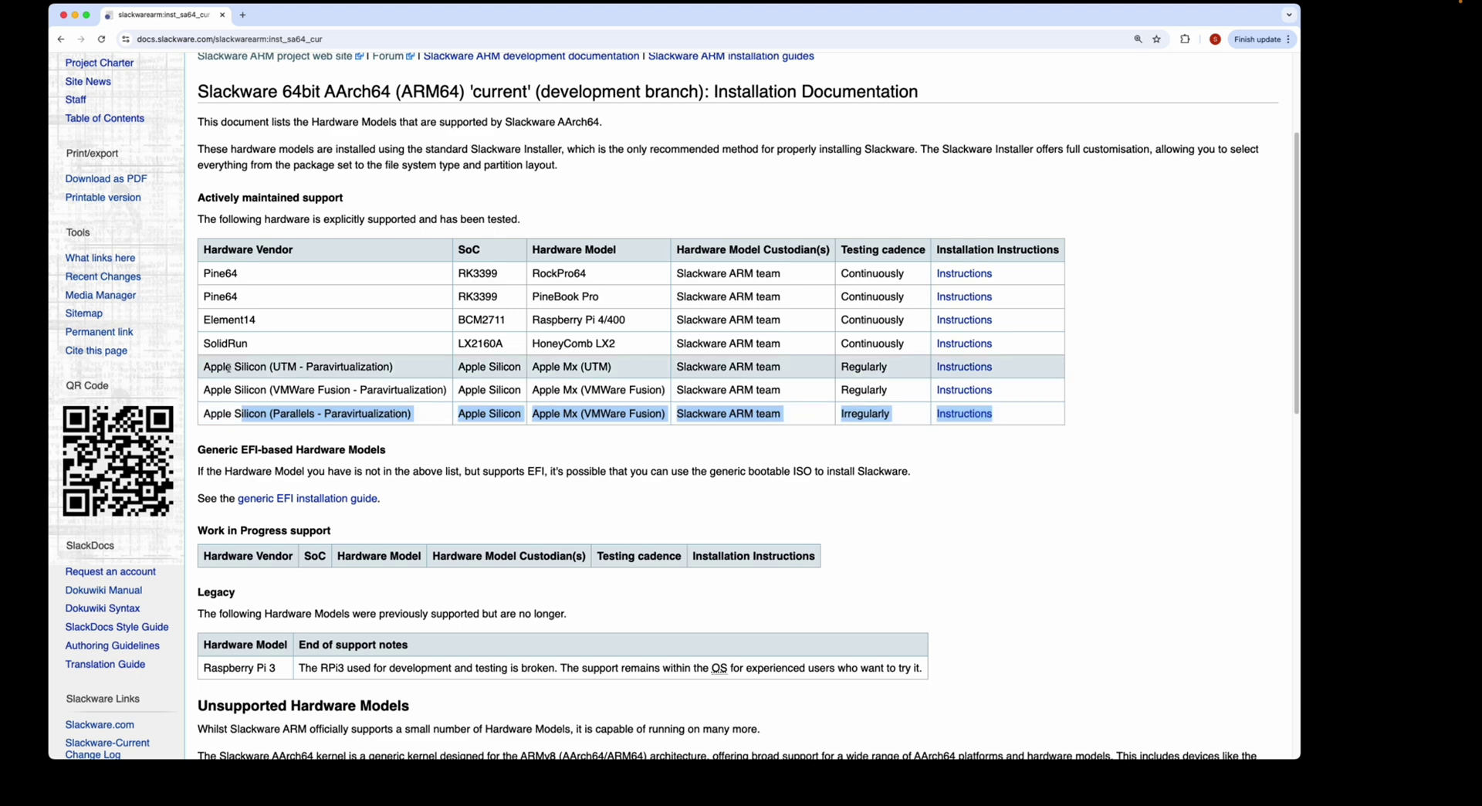
- Highlight the UTM and VMWare Fusion paravirtualization rows in the support table
drag(273, 367, 392, 368)
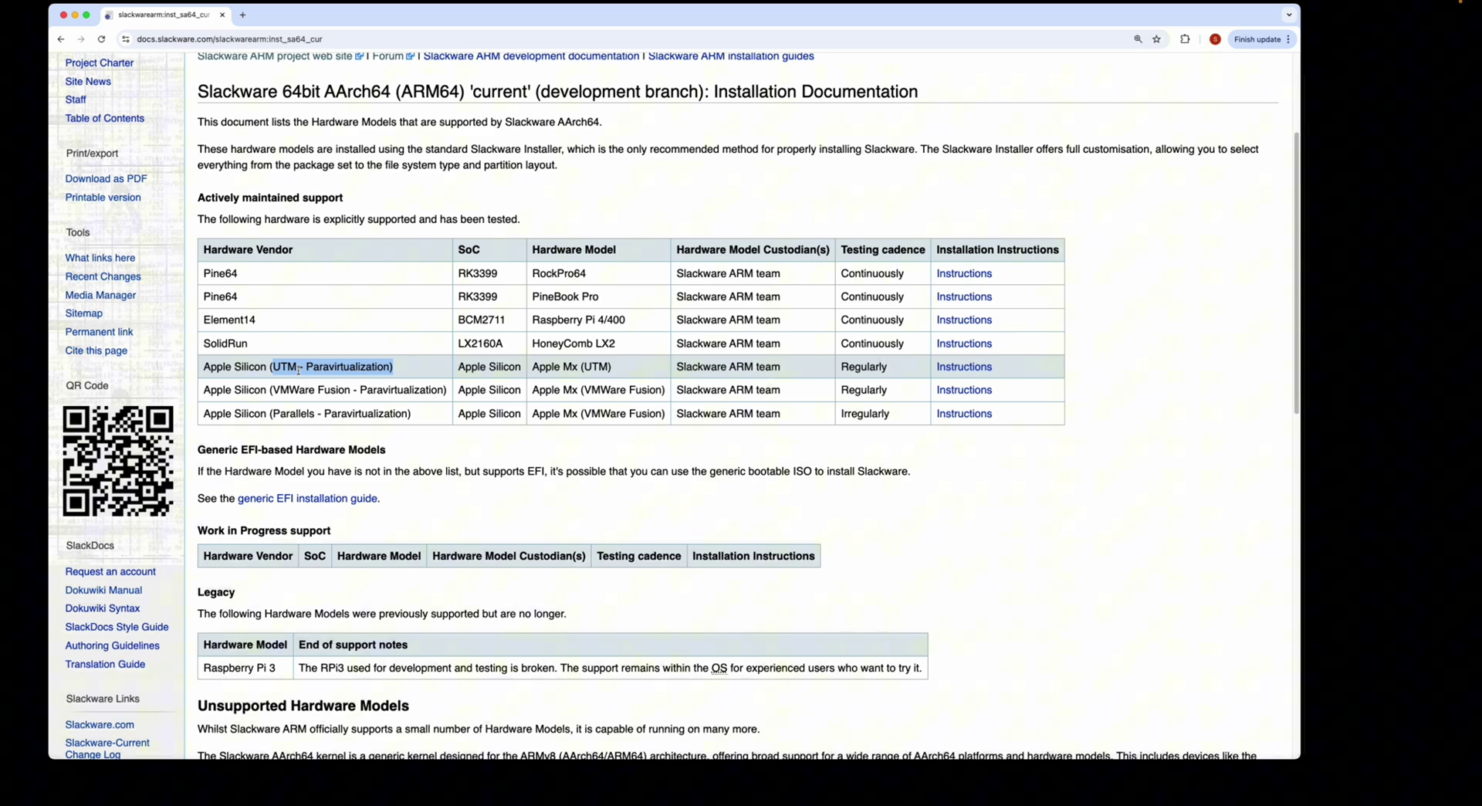
drag(269, 367, 421, 365)
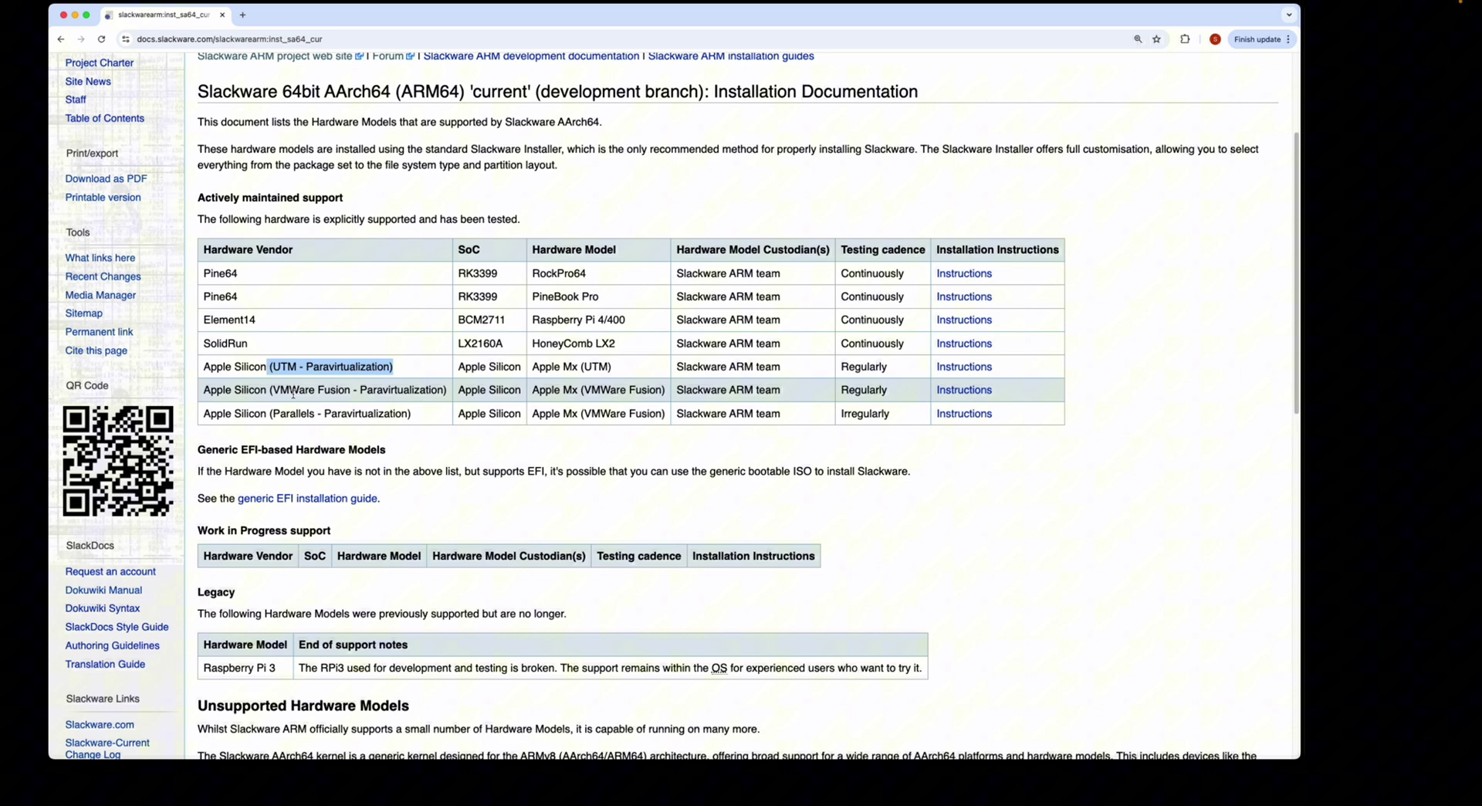
drag(271, 390, 442, 390)
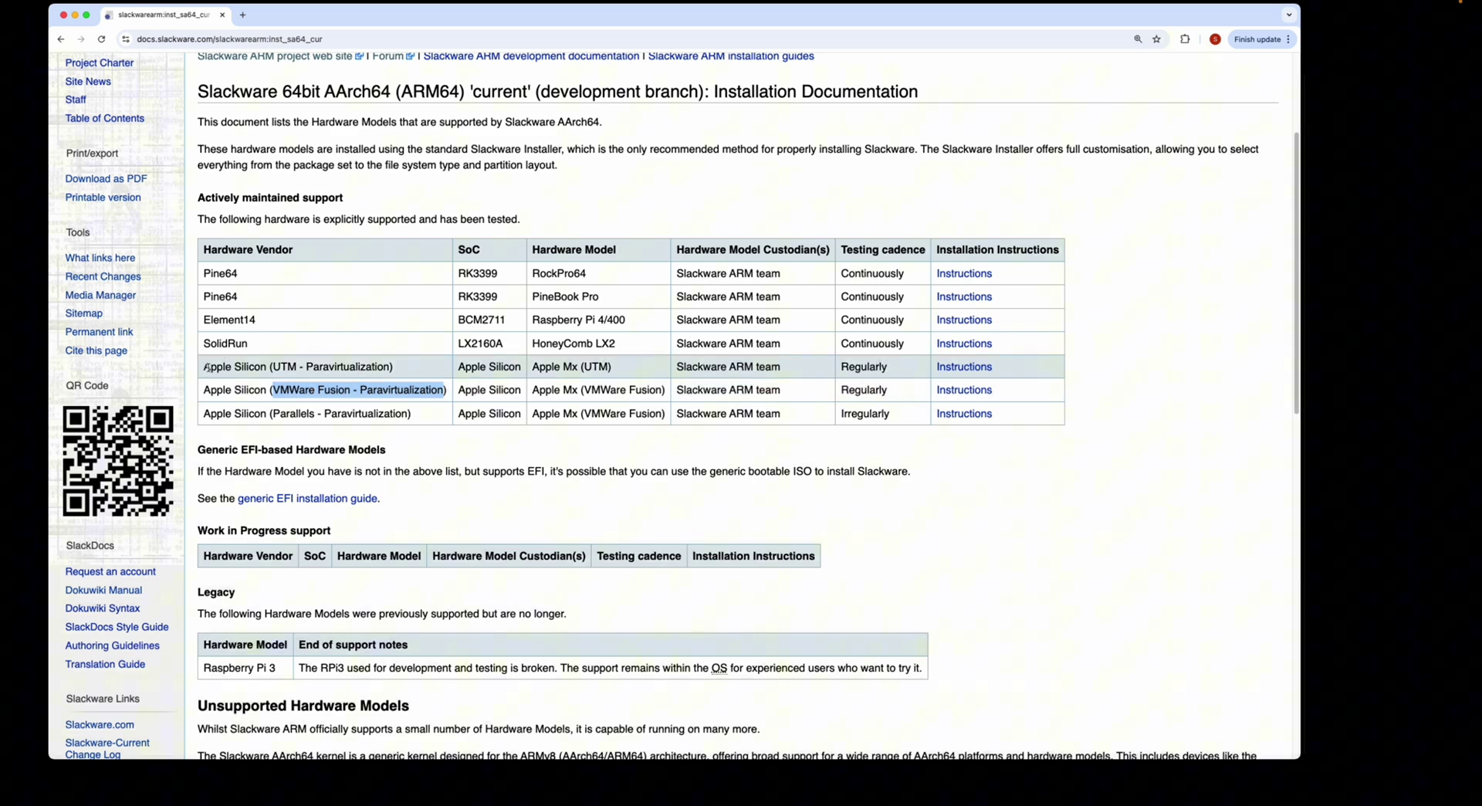
drag(207, 369, 1025, 387)
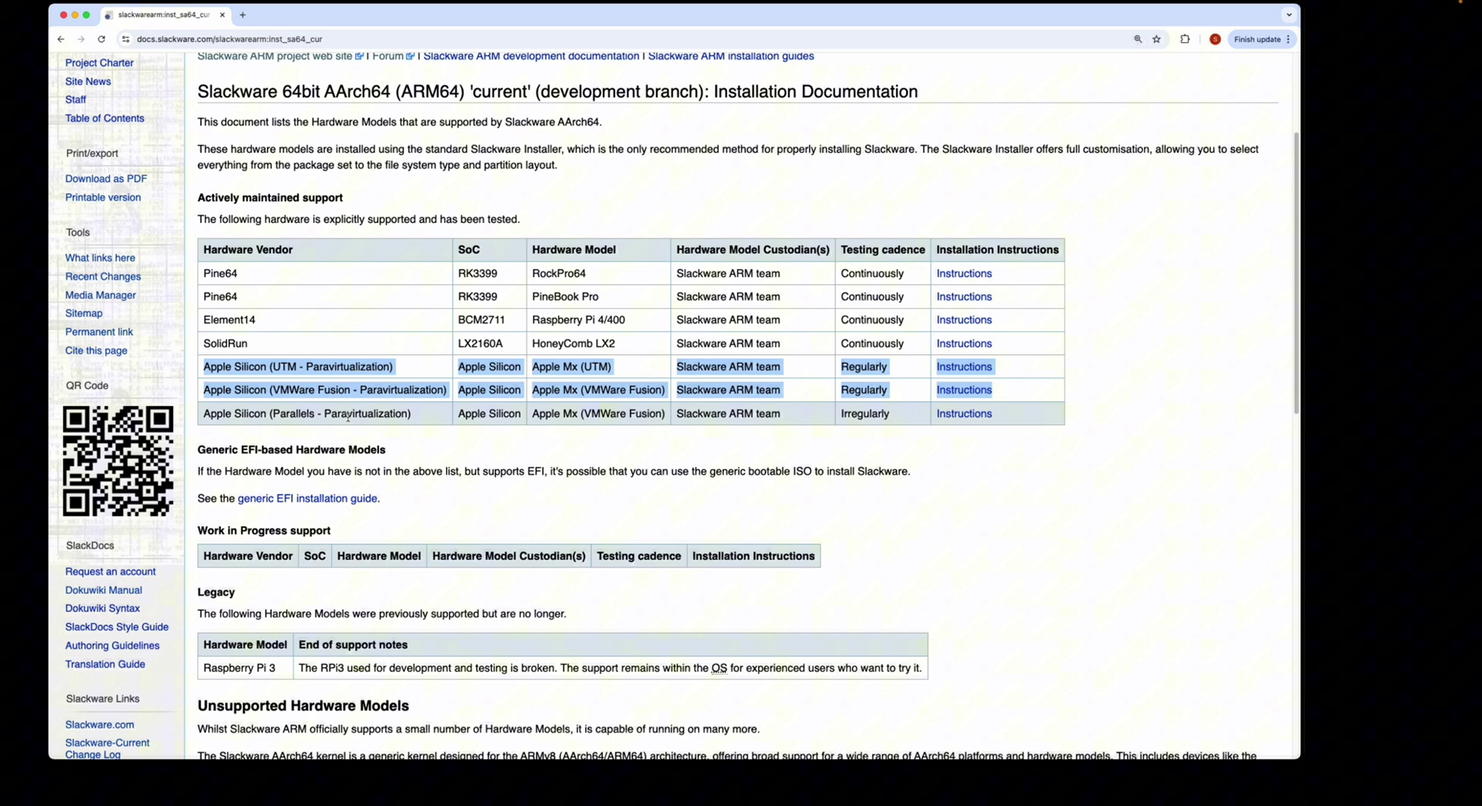
click(1003, 458)
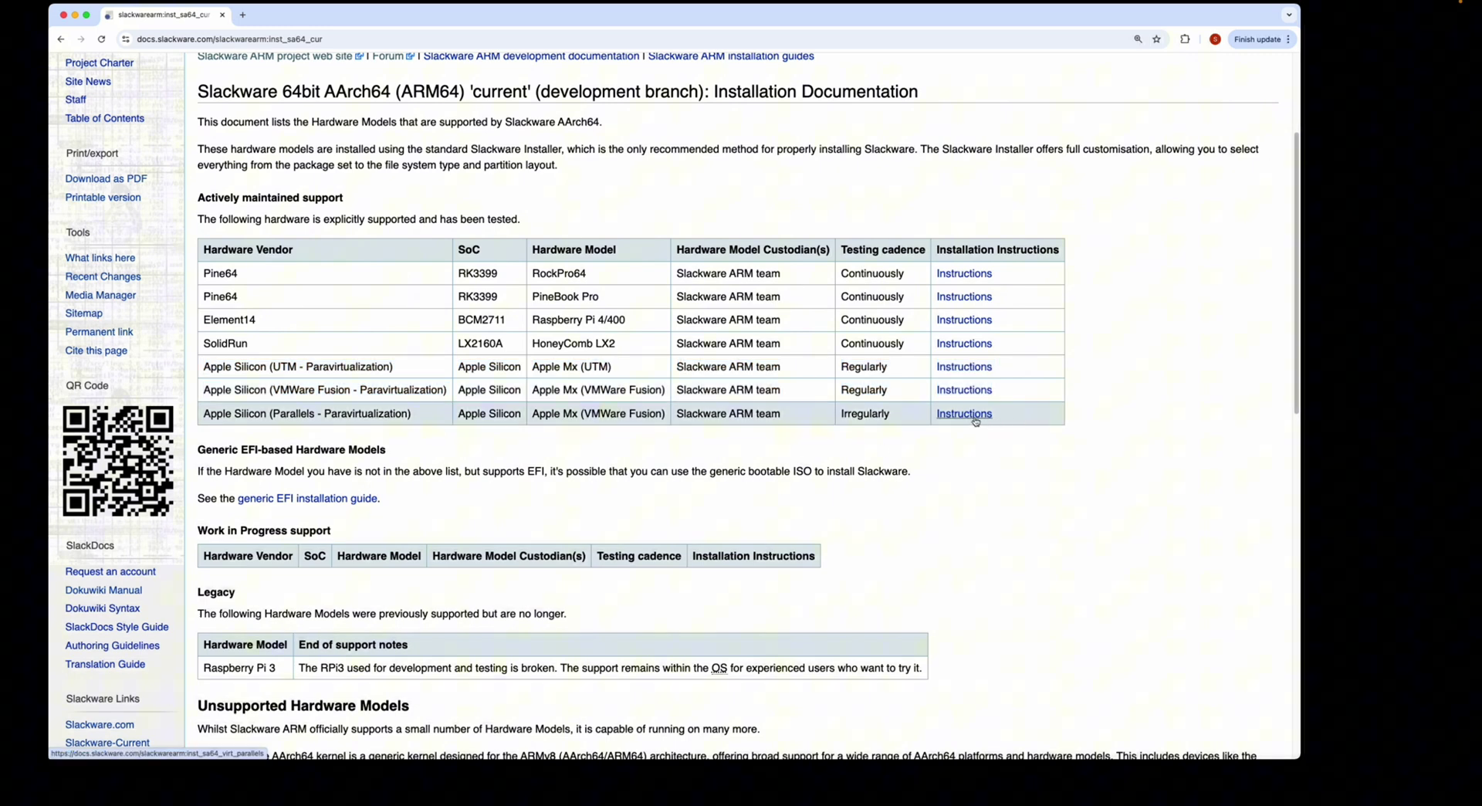
- Open the Apple Silicon (Parallels) instructions and scroll to the download commands
click(974, 418)
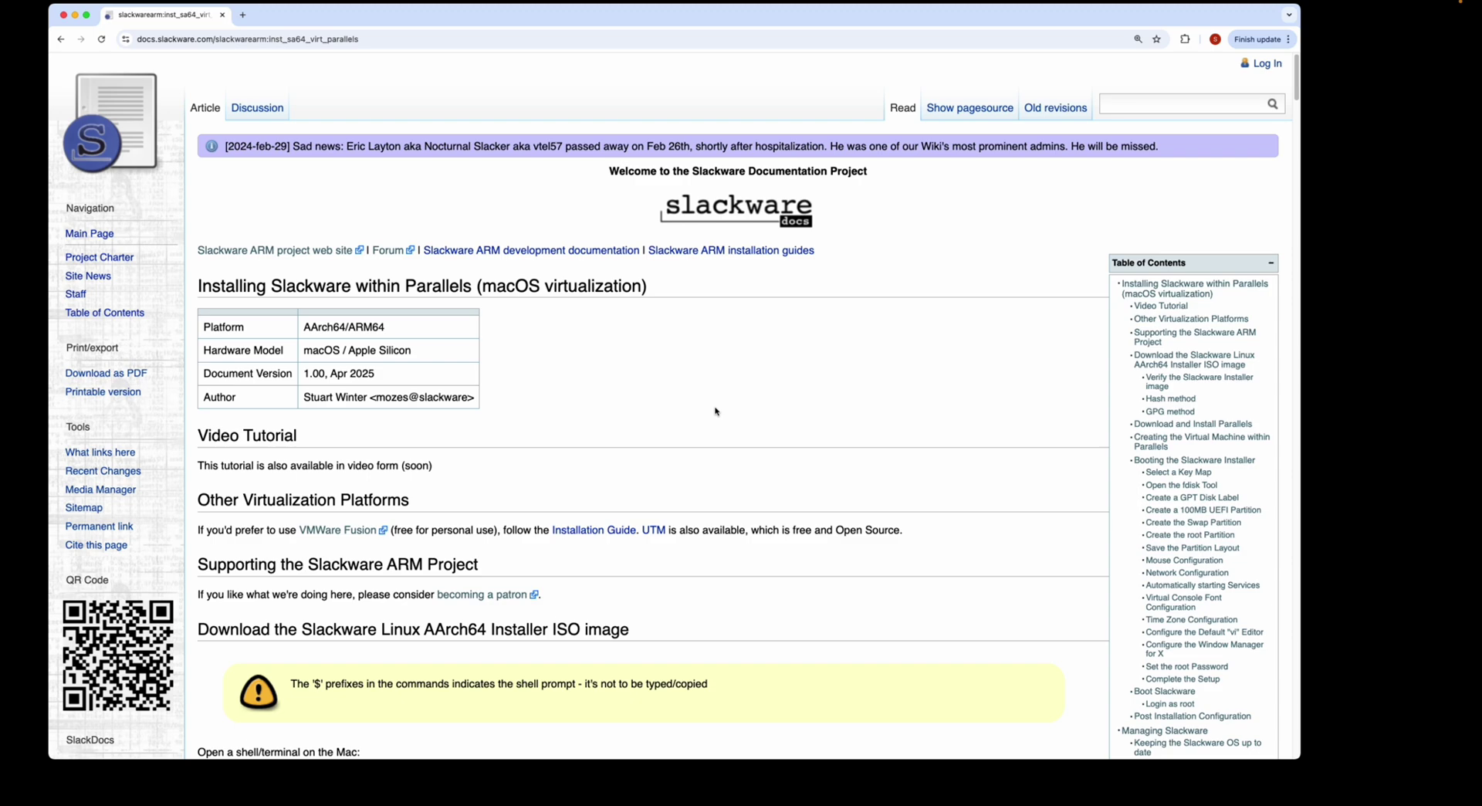
scroll(726, 417, down, 3)
scroll(730, 421, down, 3)
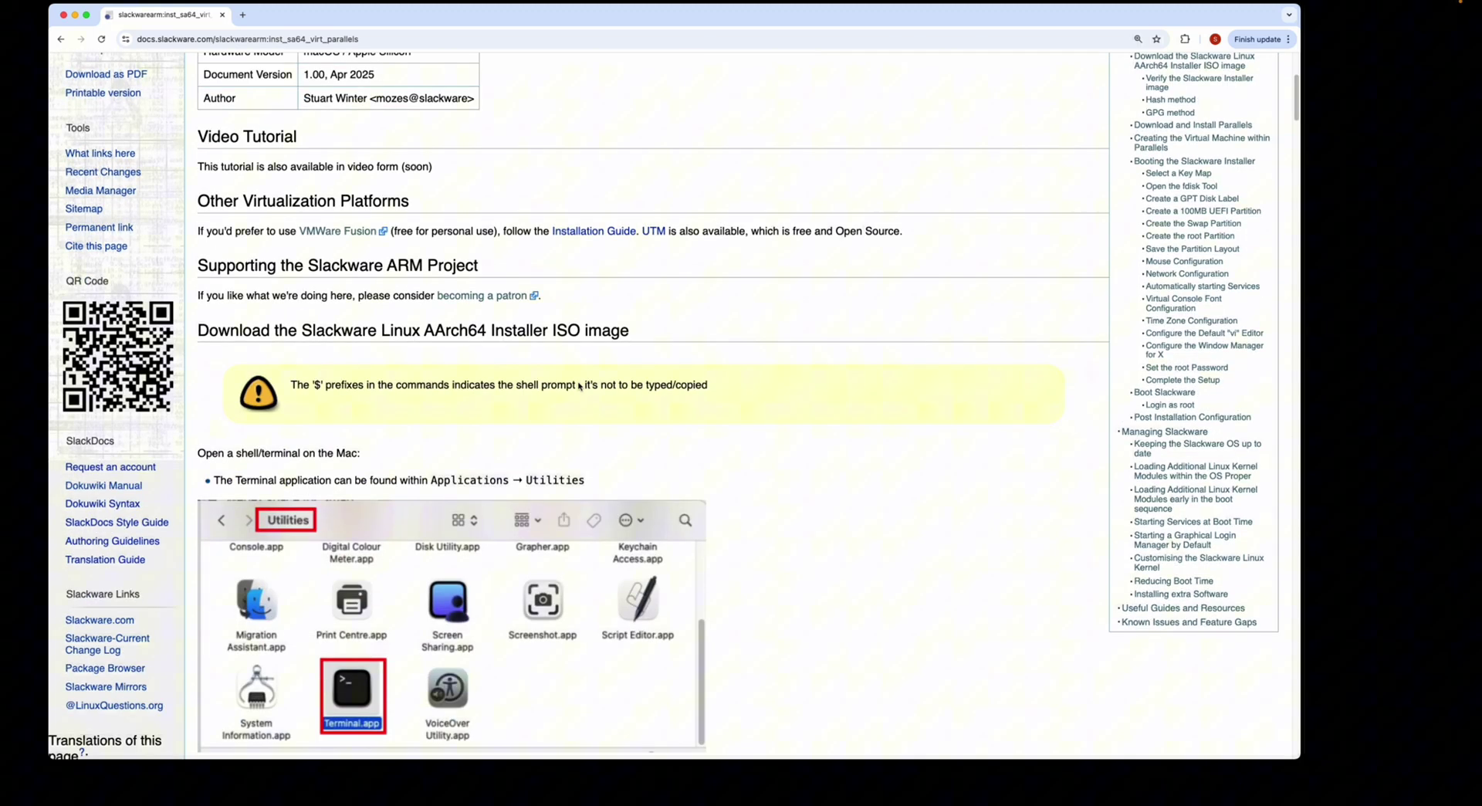
drag(1299, 96, 1296, 163)
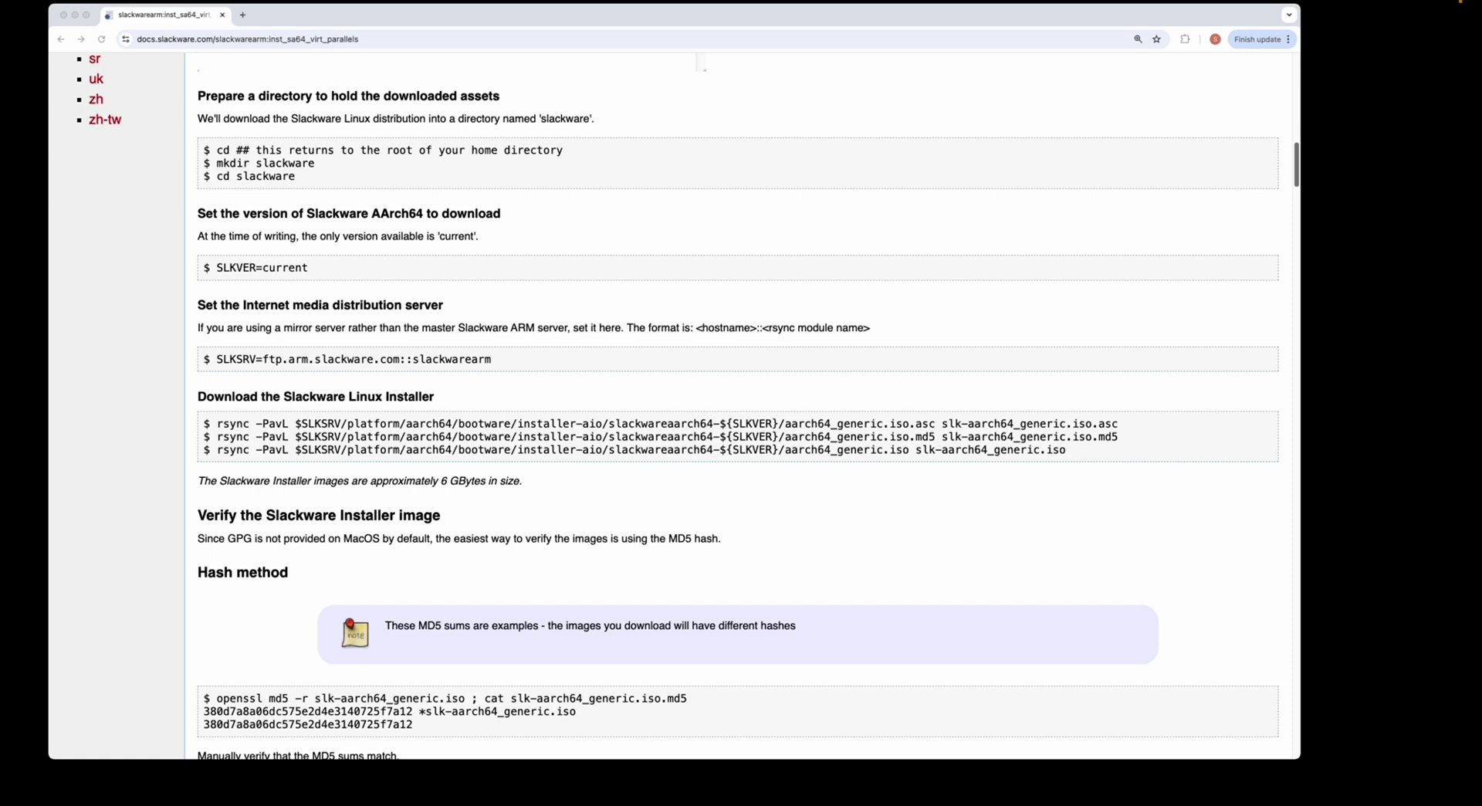
- Bring a terminal window forward and place it beside the guide
key(super+Tab)
drag(898, 136, 831, 23)
scroll(544, 240, up, 10)
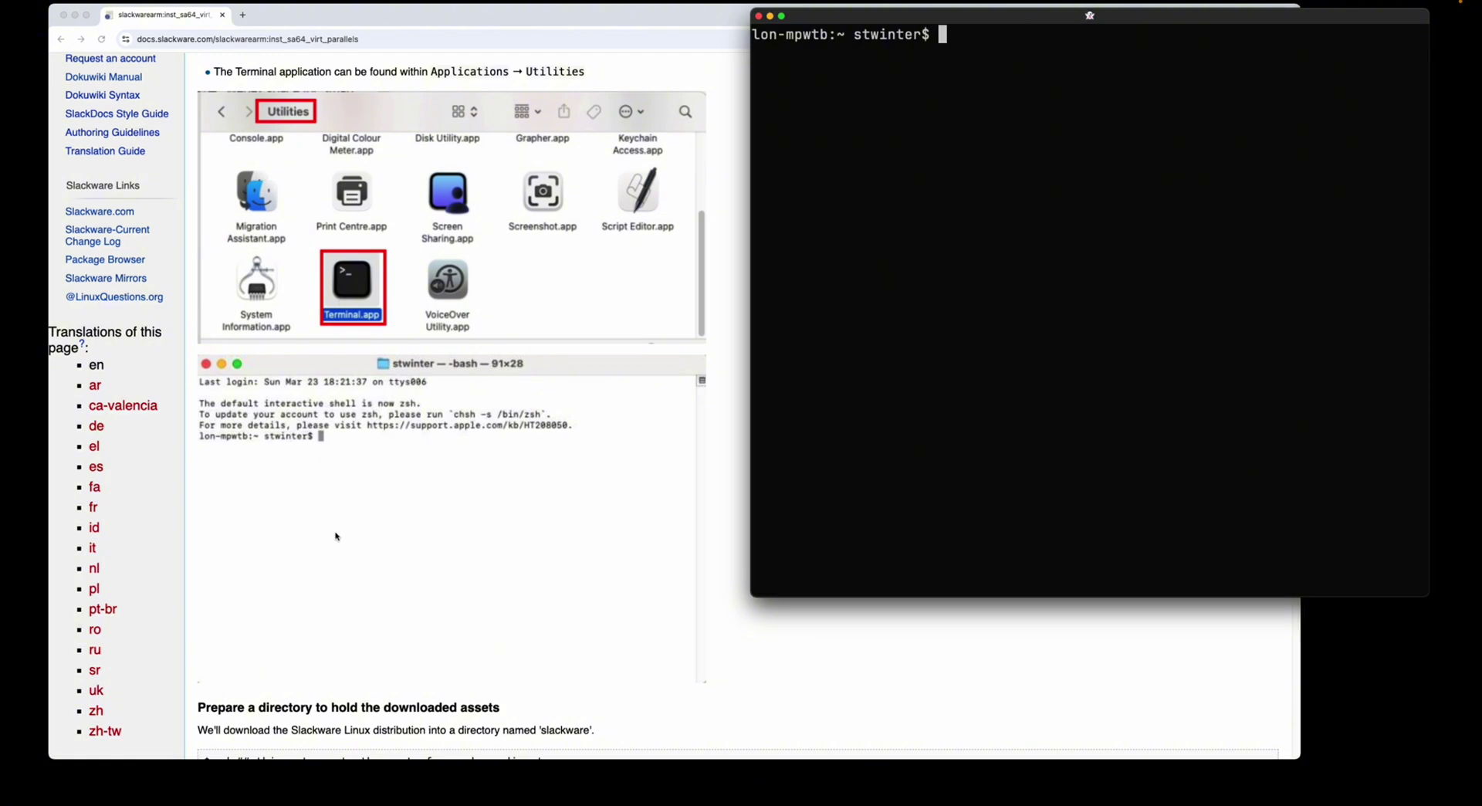
- Create a 'slackware' directory in the terminal and change into it
scroll(567, 466, down, 6)
scroll(568, 467, down, 3)
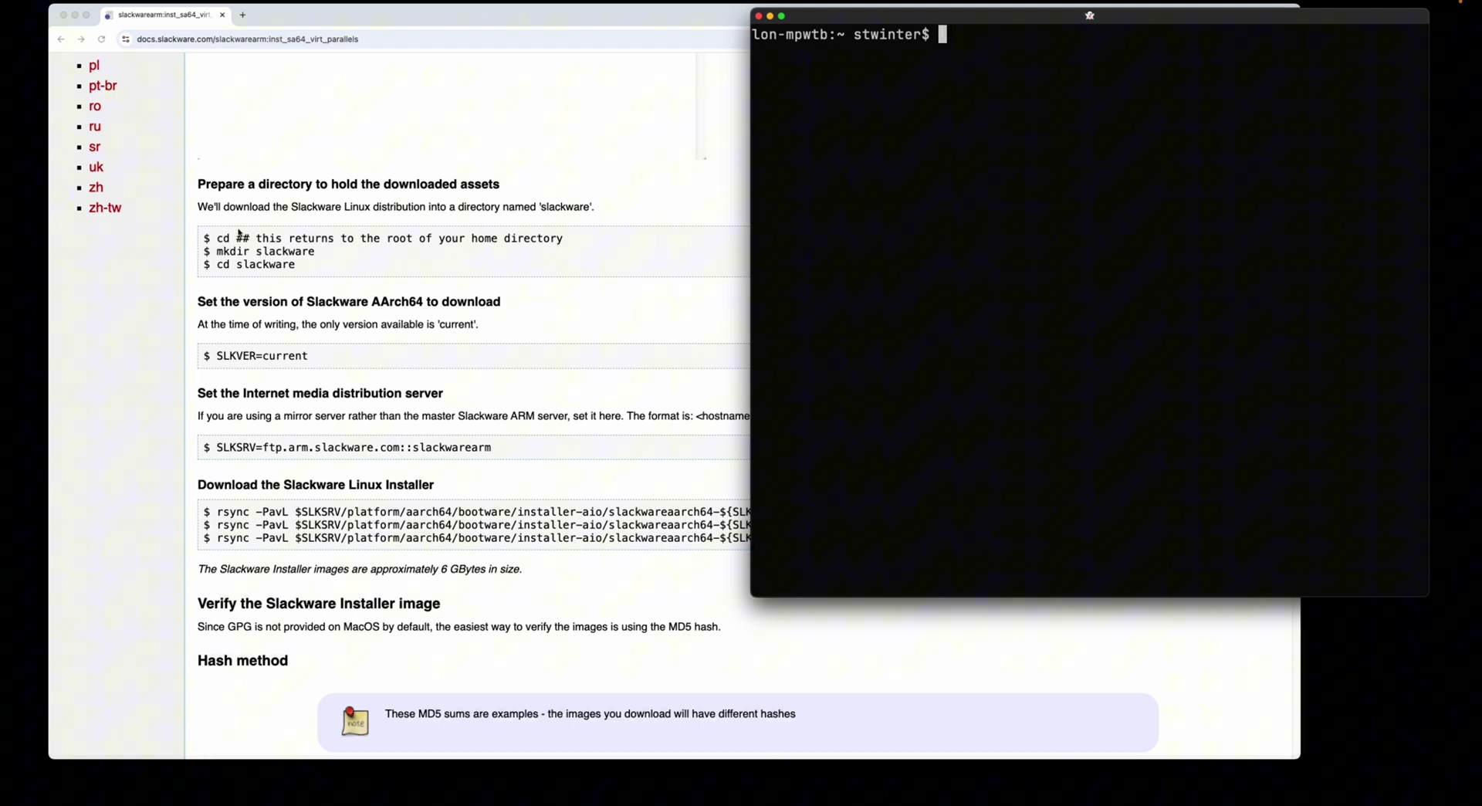
text(mkdir slackware)
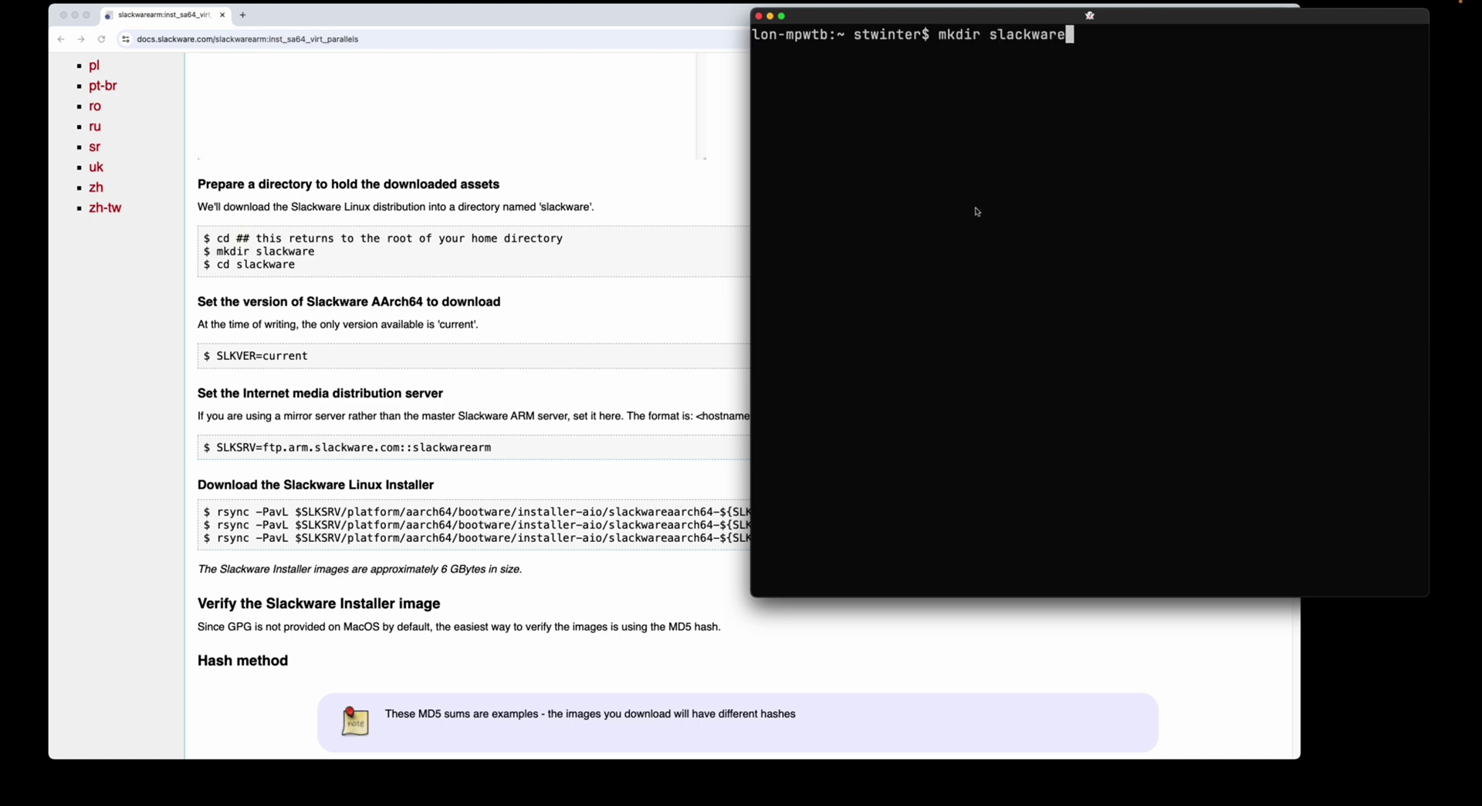
key(Return)
text(cd sla)
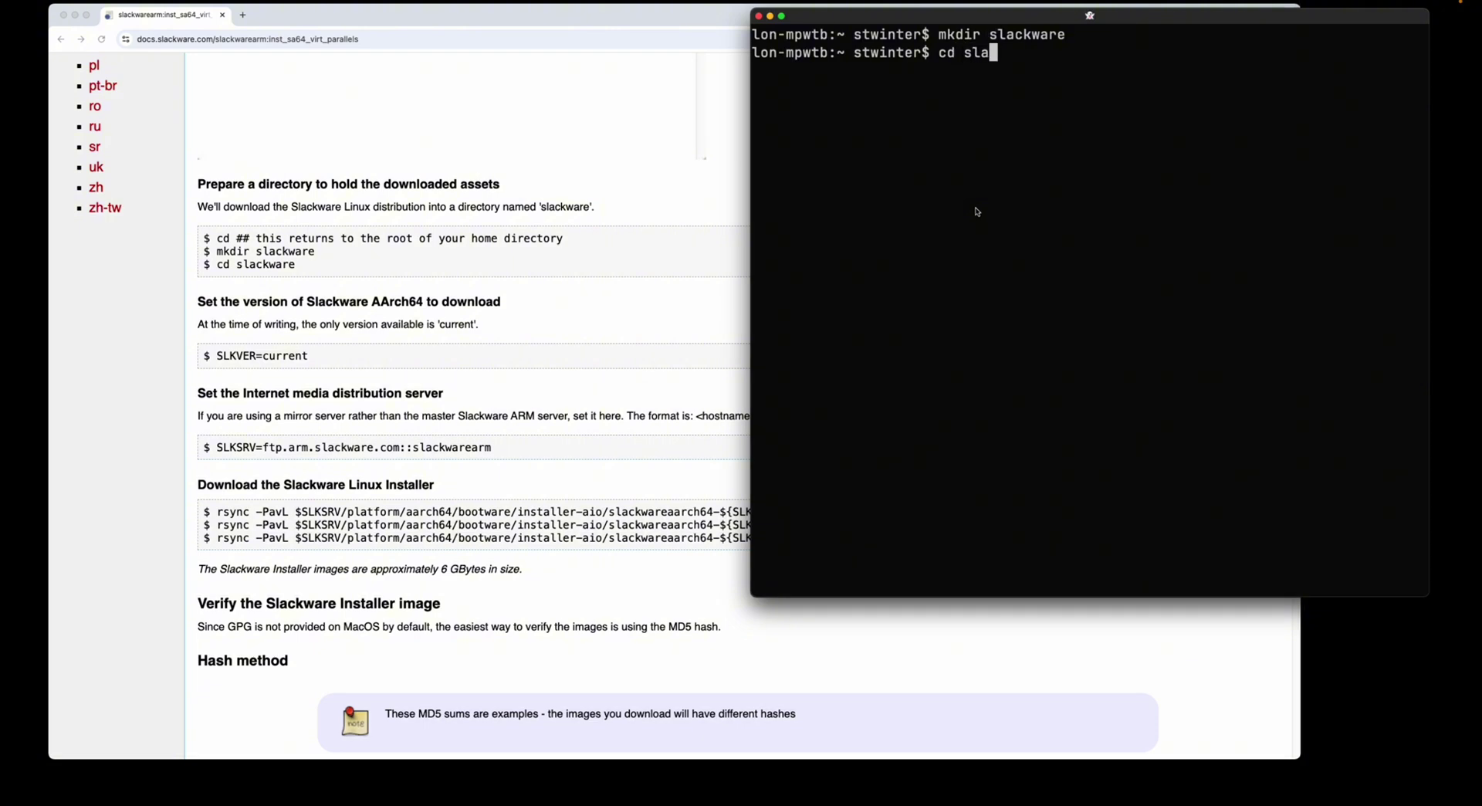
key(Tab)
key(Return)
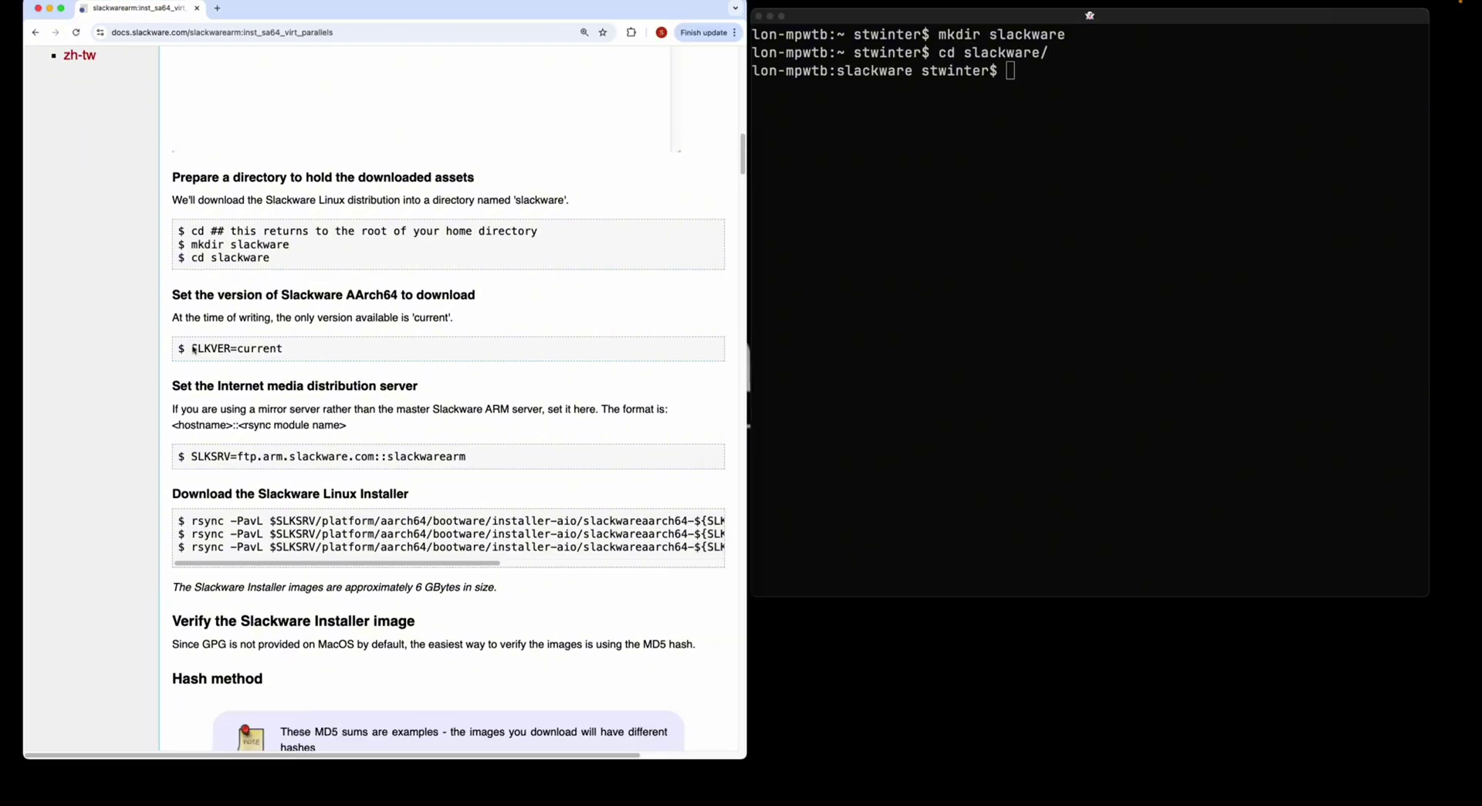
- Copy the SLKVER=current and SLKSRV server settings from the docs and run them
drag(191, 349, 310, 351)
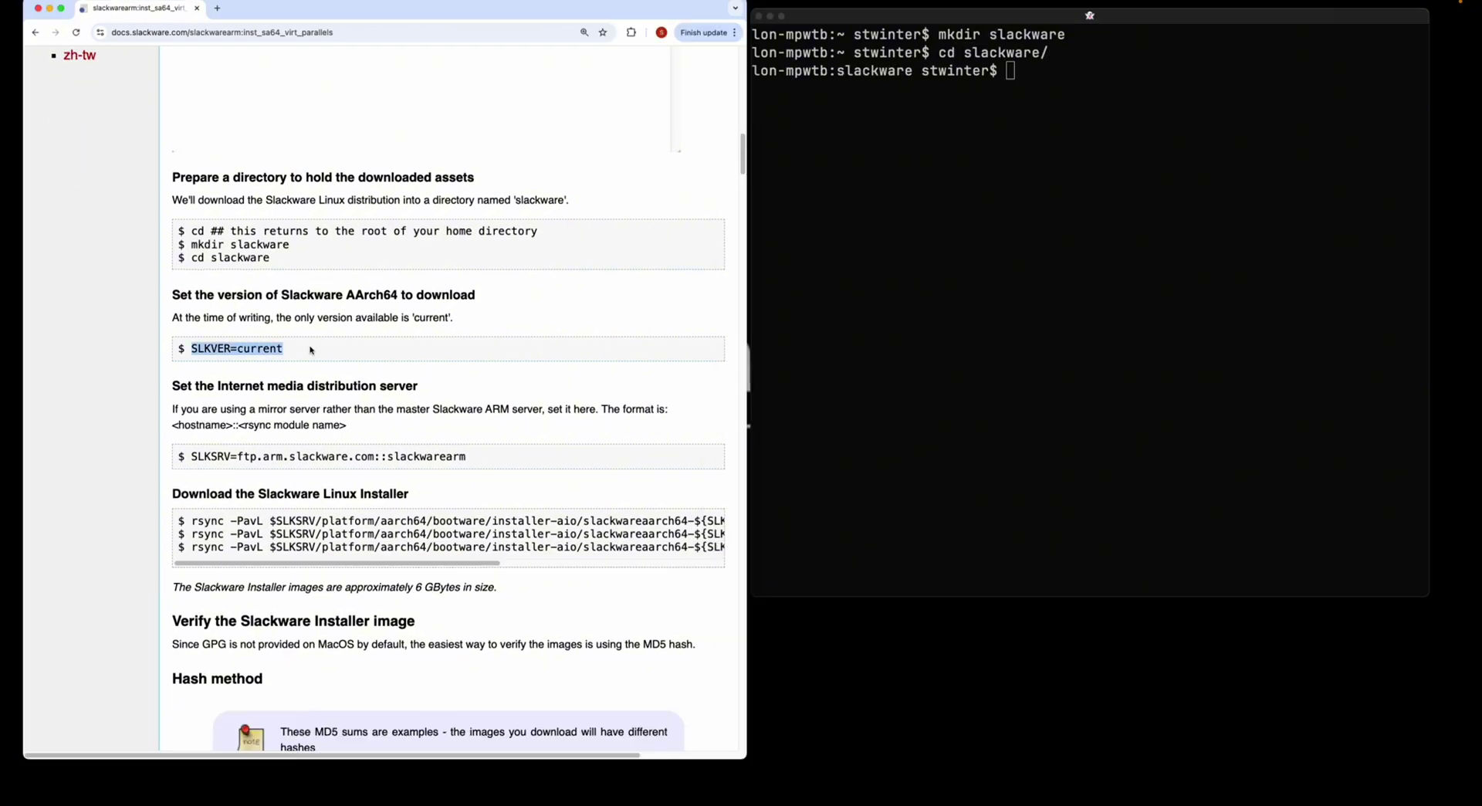
key(super+c)
click(984, 294)
key(super+v)
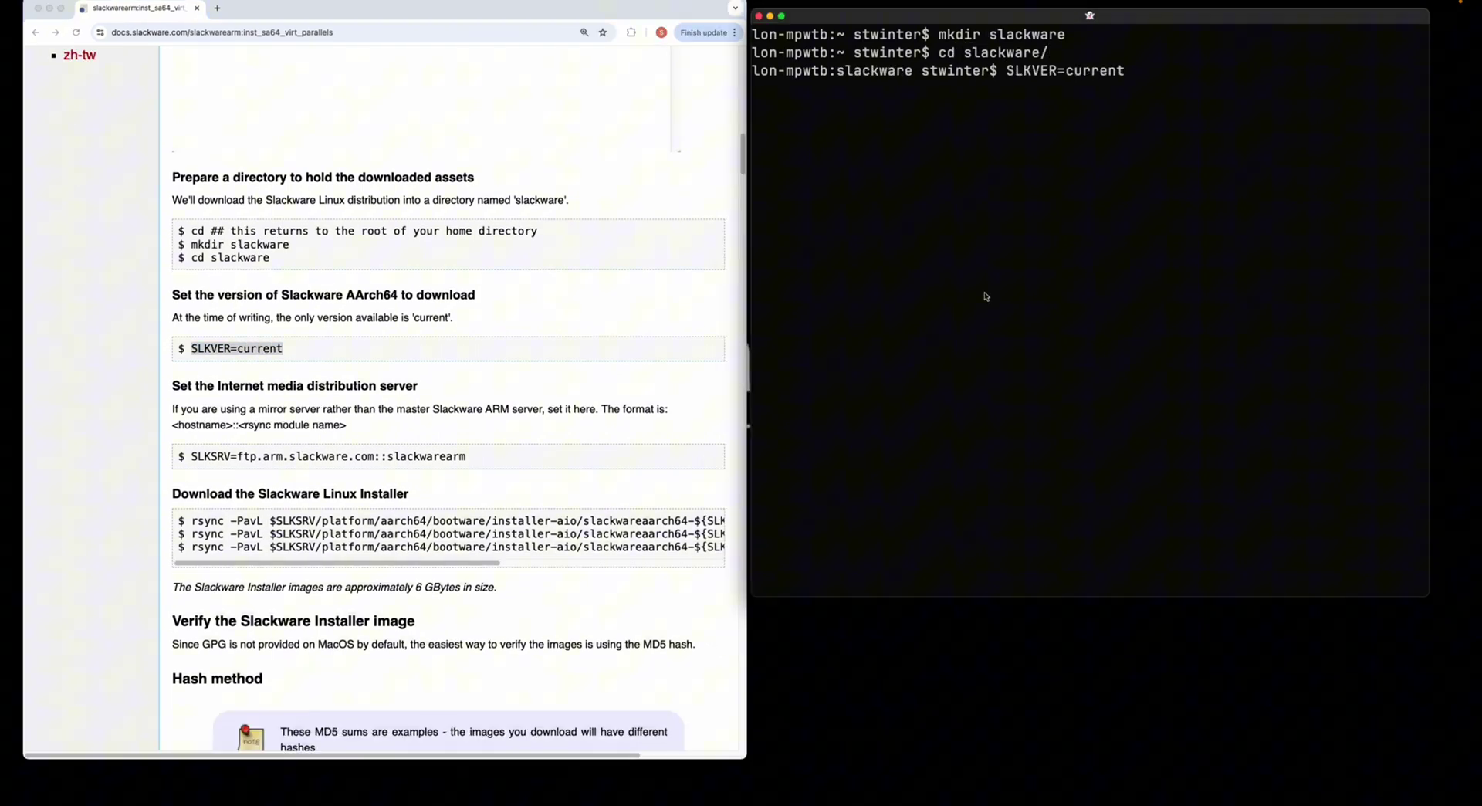
key(Return)
drag(191, 457, 551, 457)
key(super+c)
click(940, 456)
key(super+v)
key(Return)
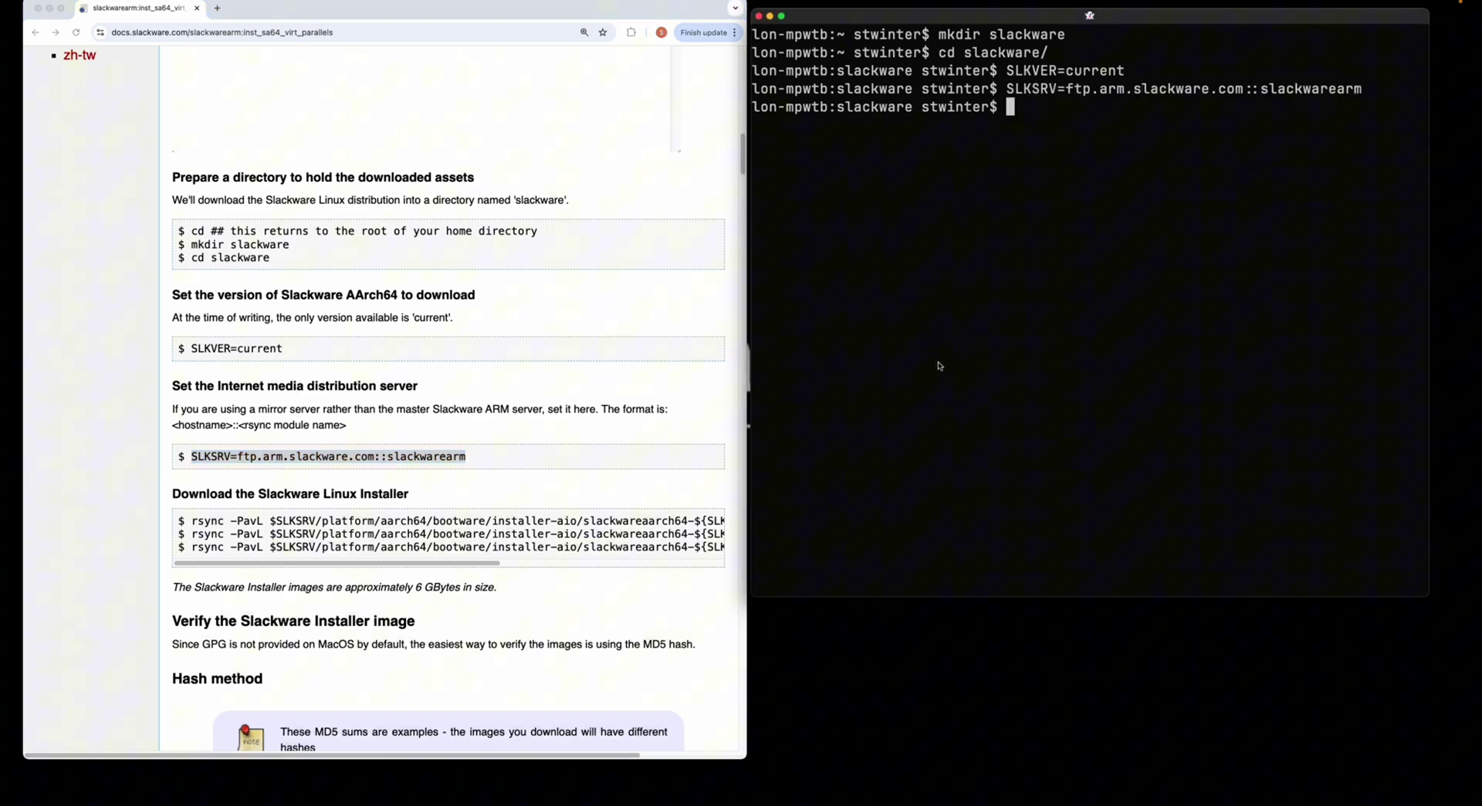
- Run the rsync commands that download aarch64_generic.iso.asc and aarch64_generic.iso.md5
scroll(265, 413, down, 3)
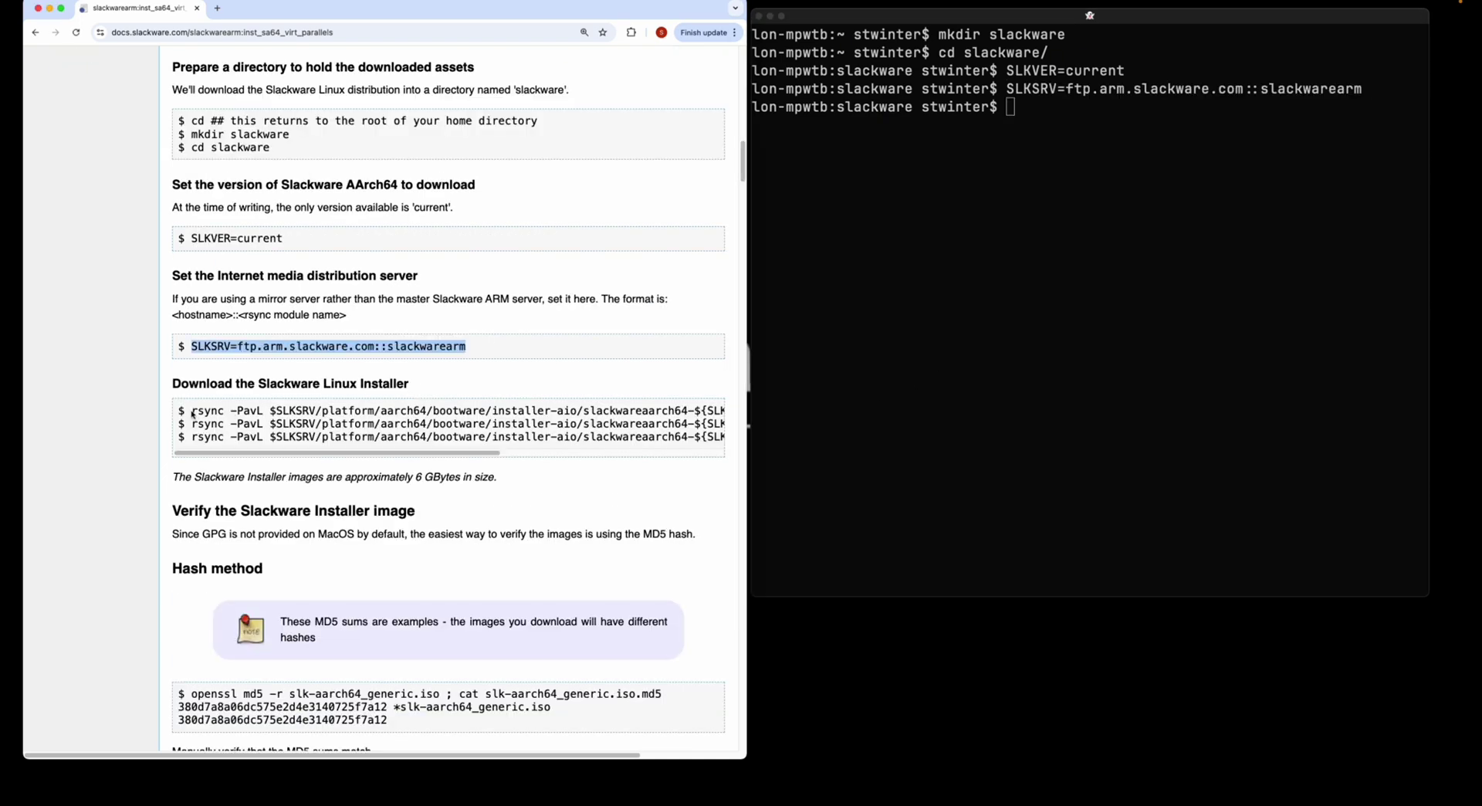
drag(192, 414, 772, 409)
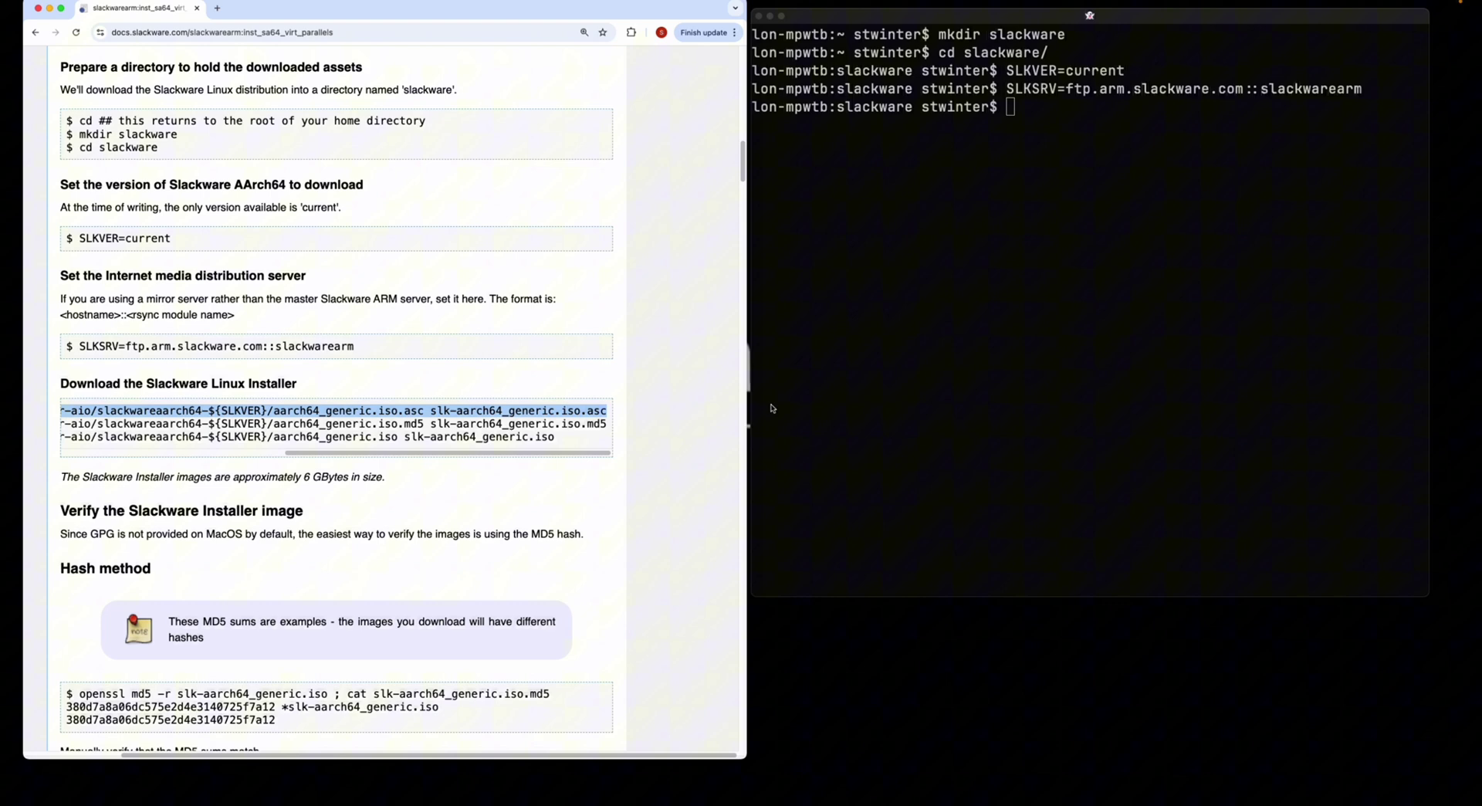
key(super+c)
click(1015, 371)
key(super+v)
key(Return)
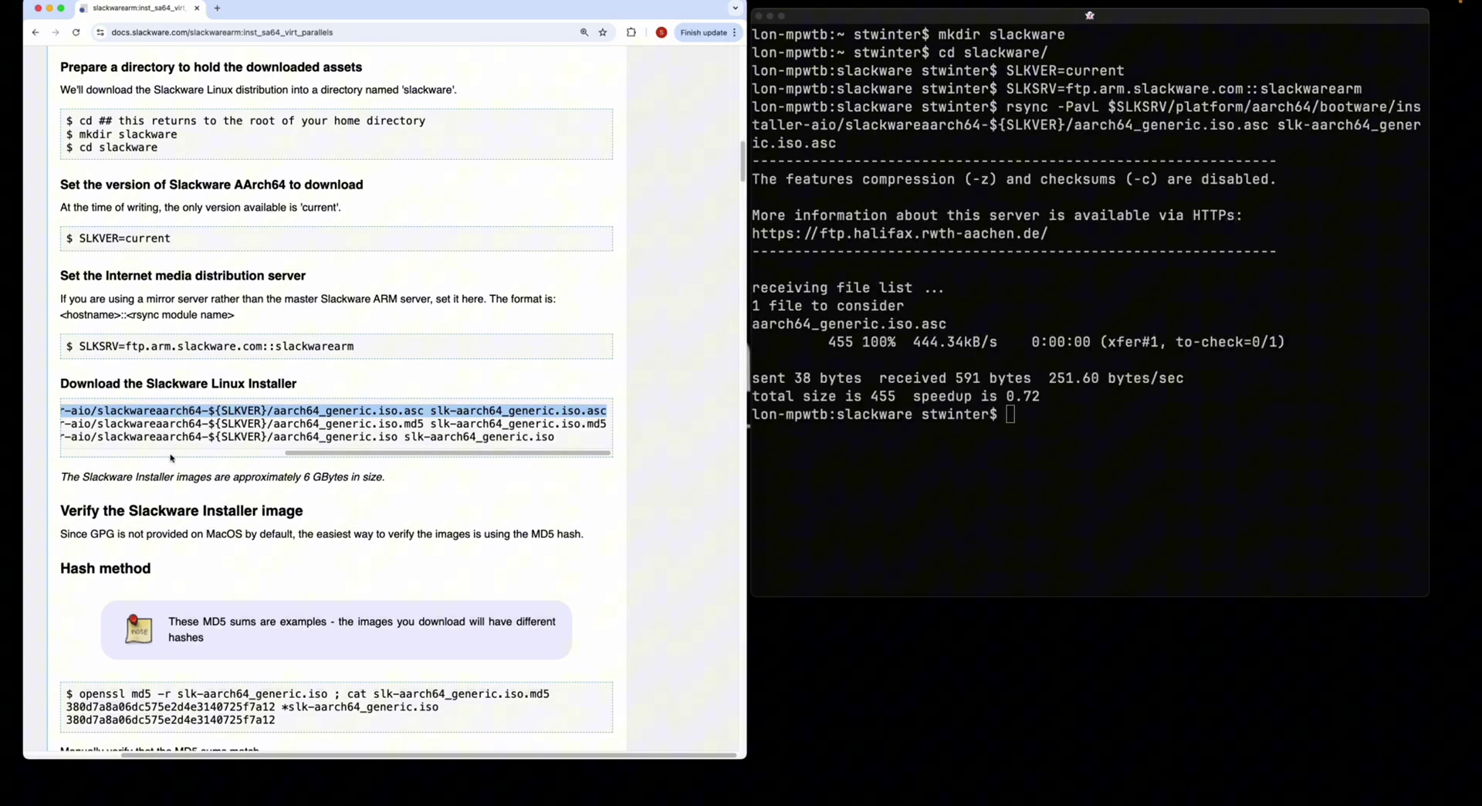
drag(327, 455, 609, 425)
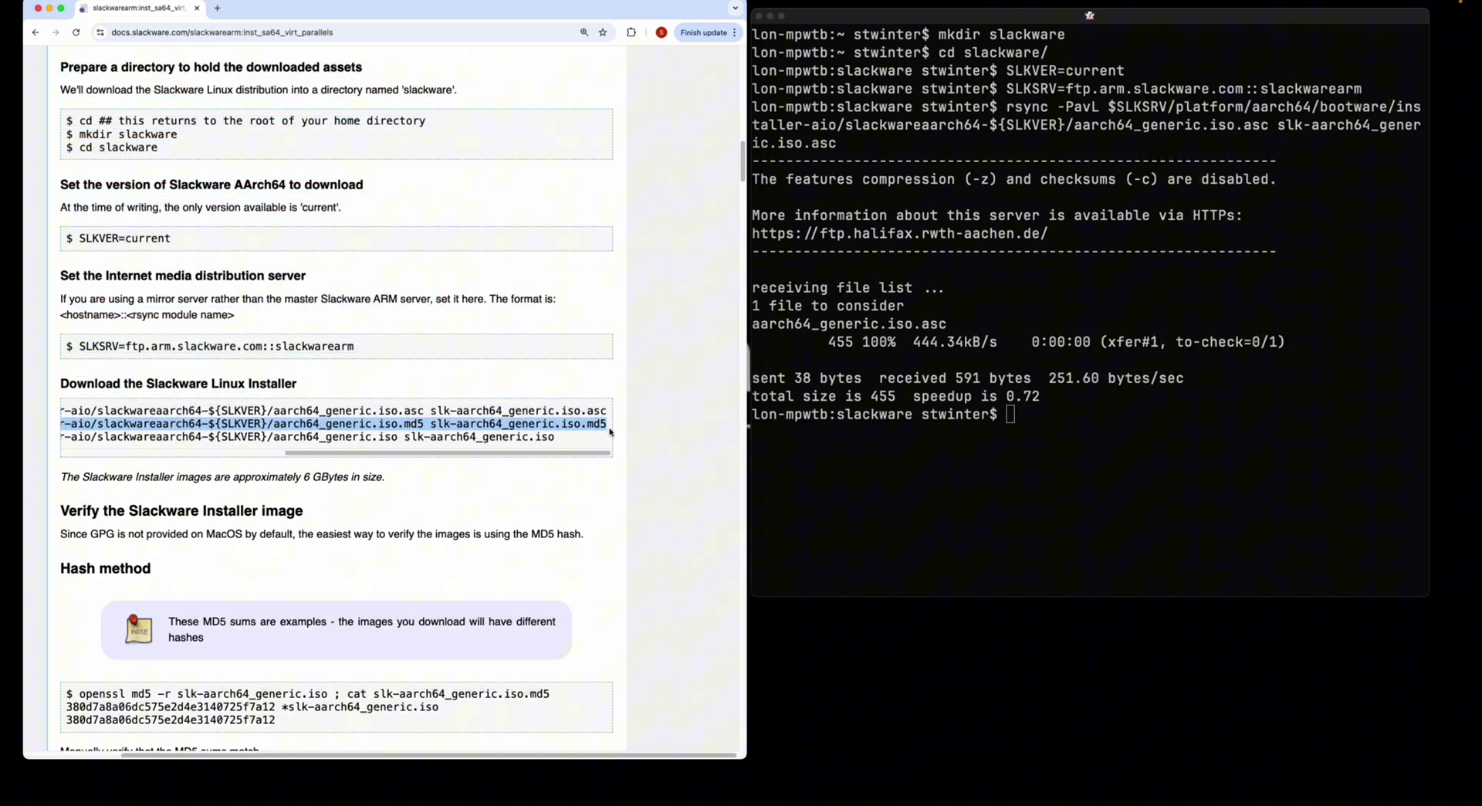
key(super+c)
click(862, 424)
key(super+v)
key(Return)
- Select the third rsync command, for the installer ISO, in the docs
drag(78, 437, 382, 437)
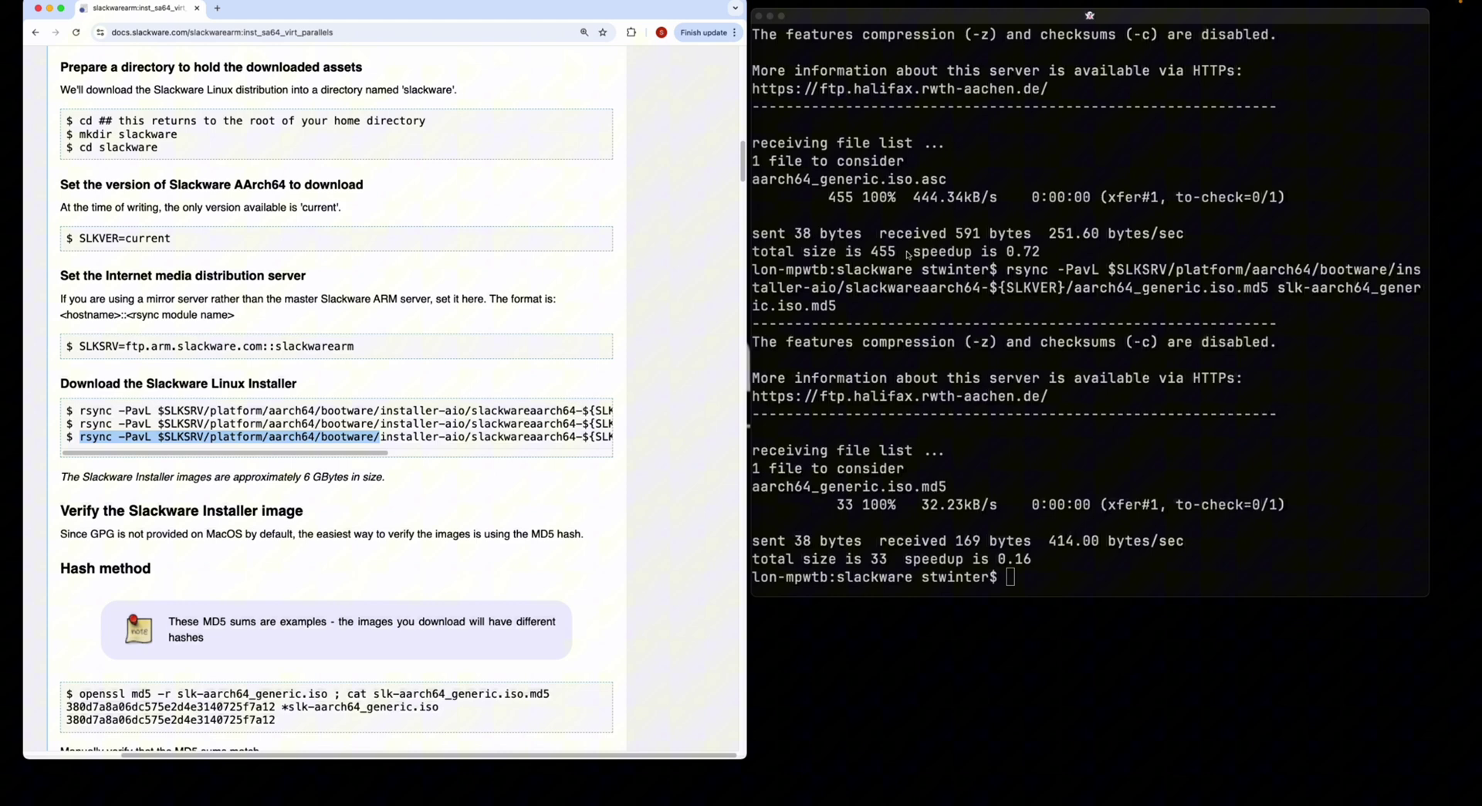
click(127, 442)
drag(80, 437, 552, 438)
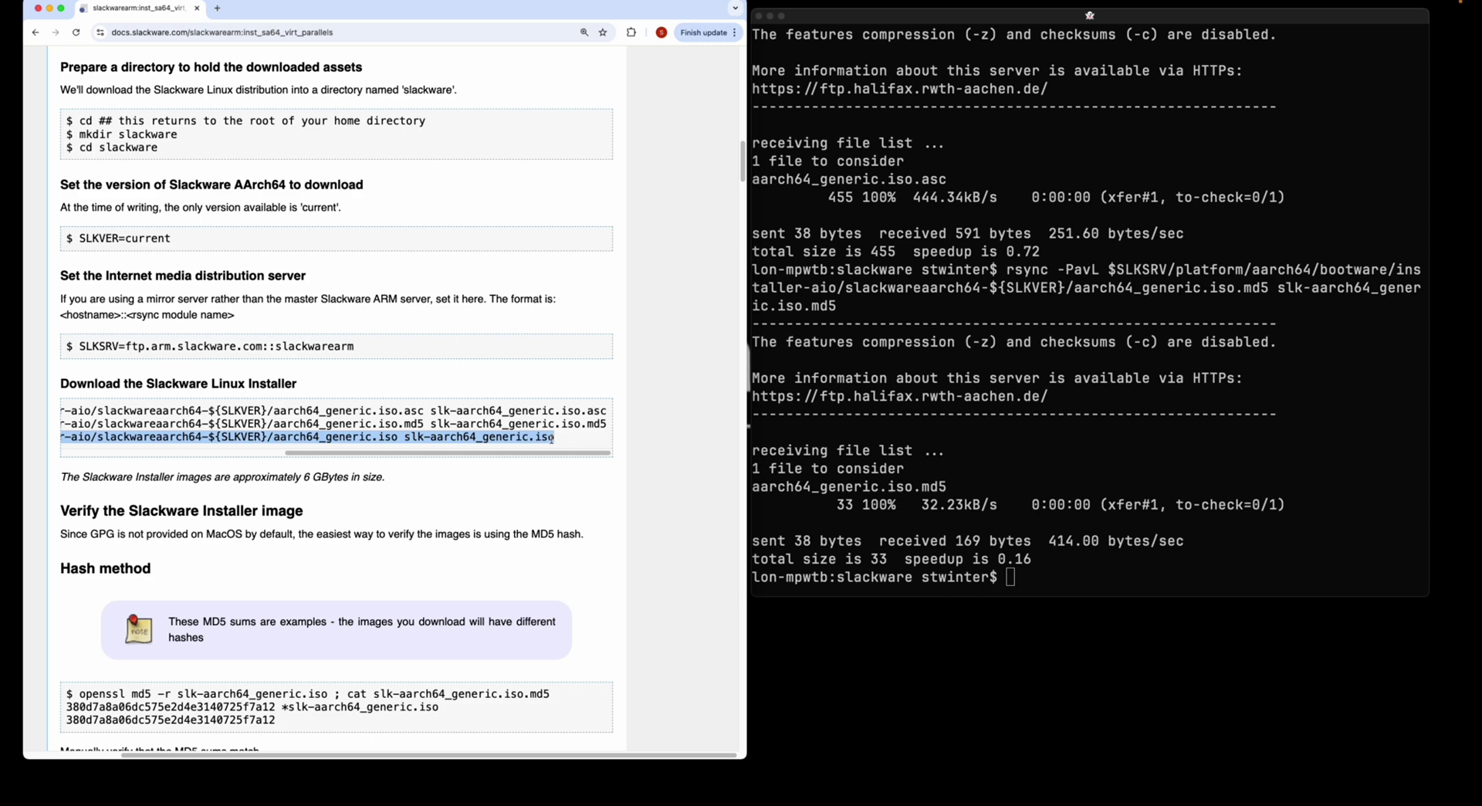
click(1017, 485)
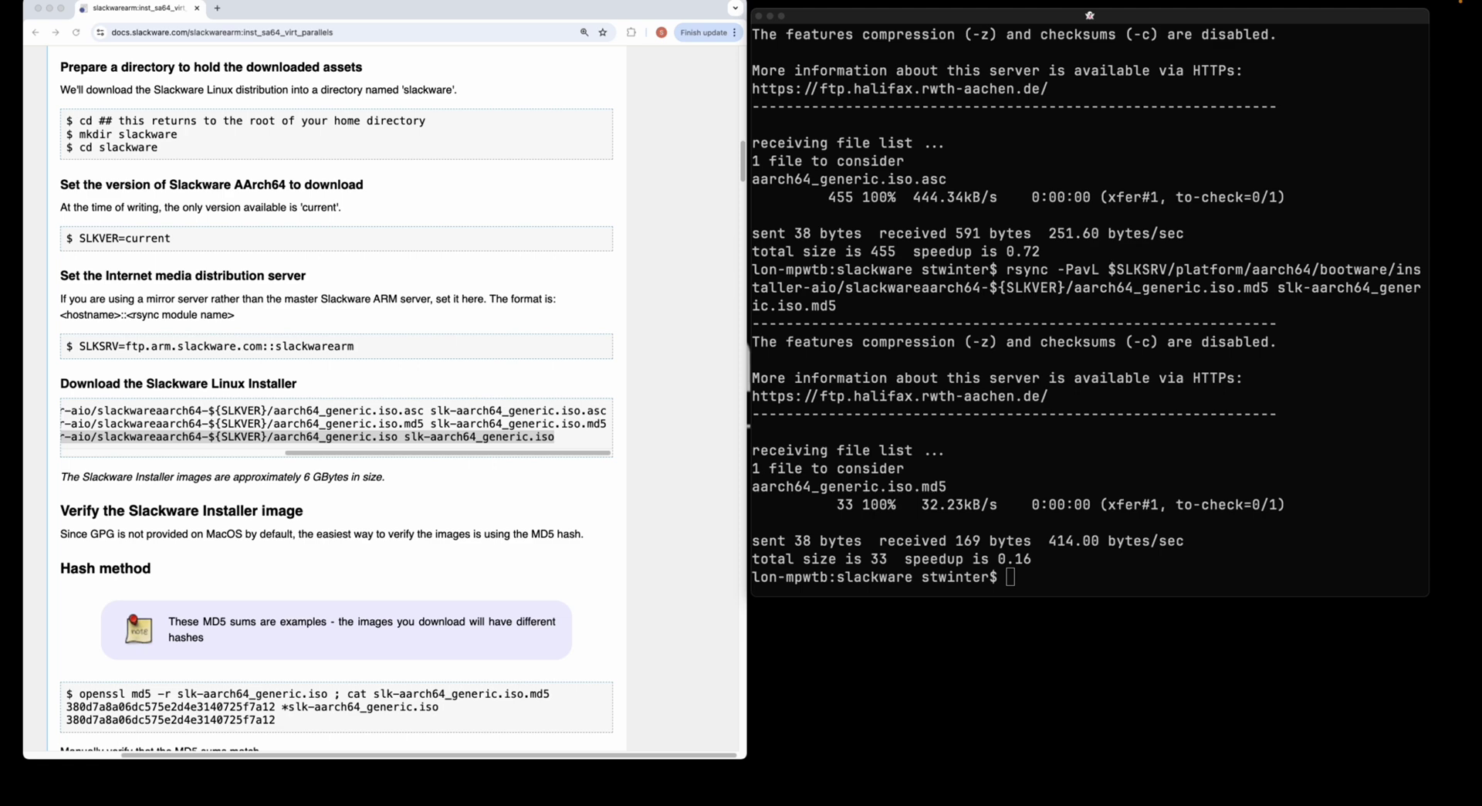
- Paste and run the rsync command that downloads slk-aarch64_generic.iso
click(1041, 487)
key(super+v)
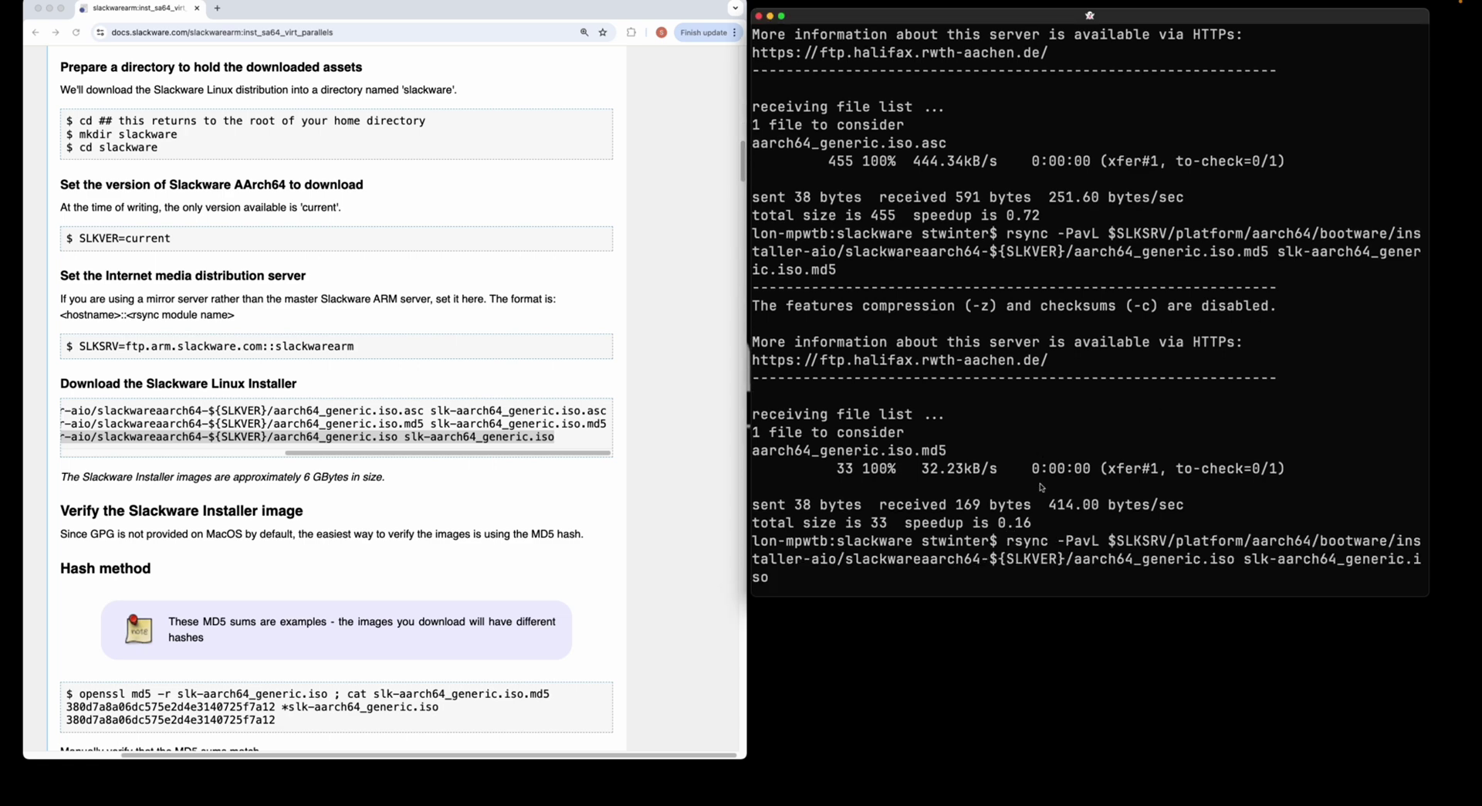
key(Return)
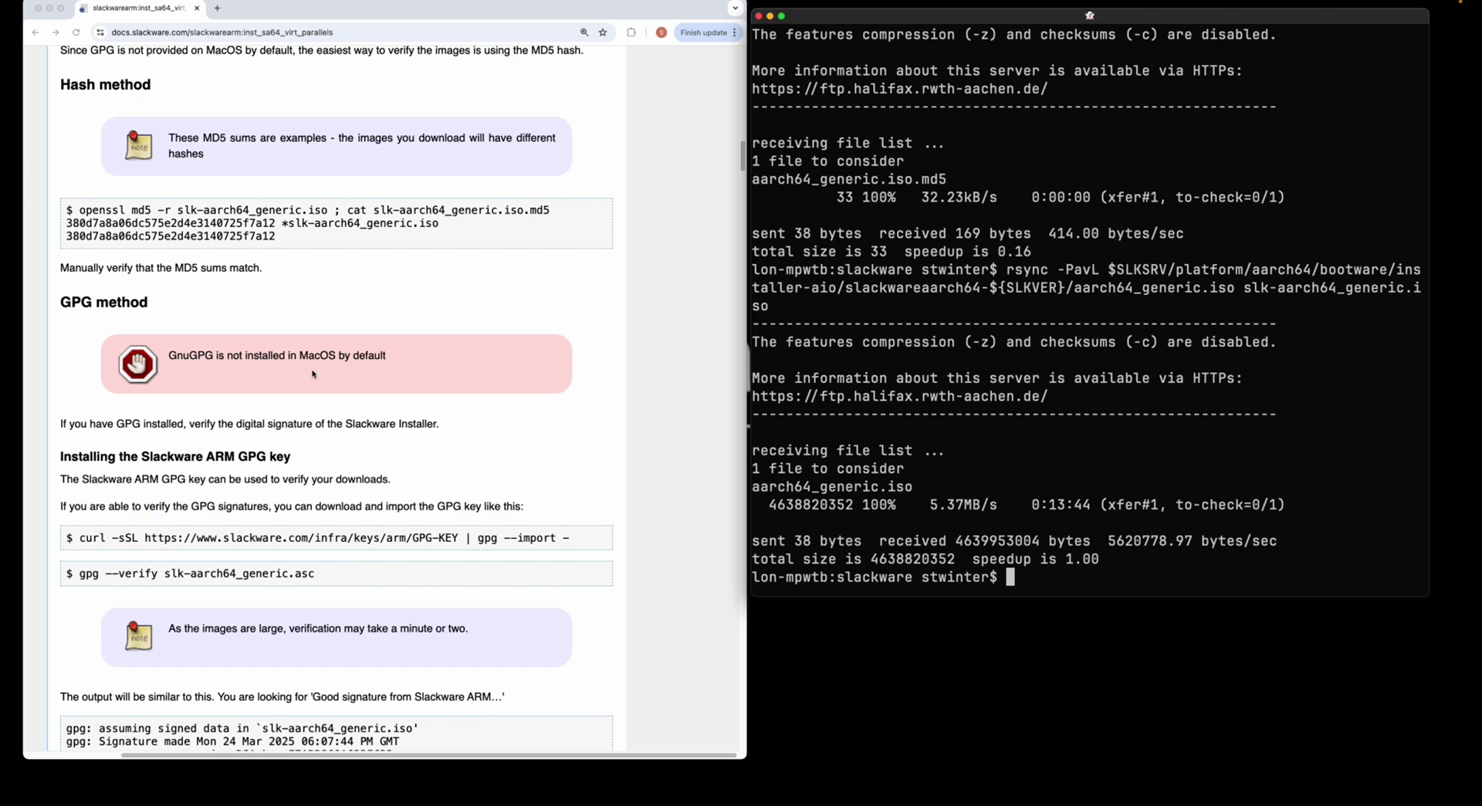
- In the docs, select the curl GPG key import and openssl md5 hash-check commands
click(309, 440)
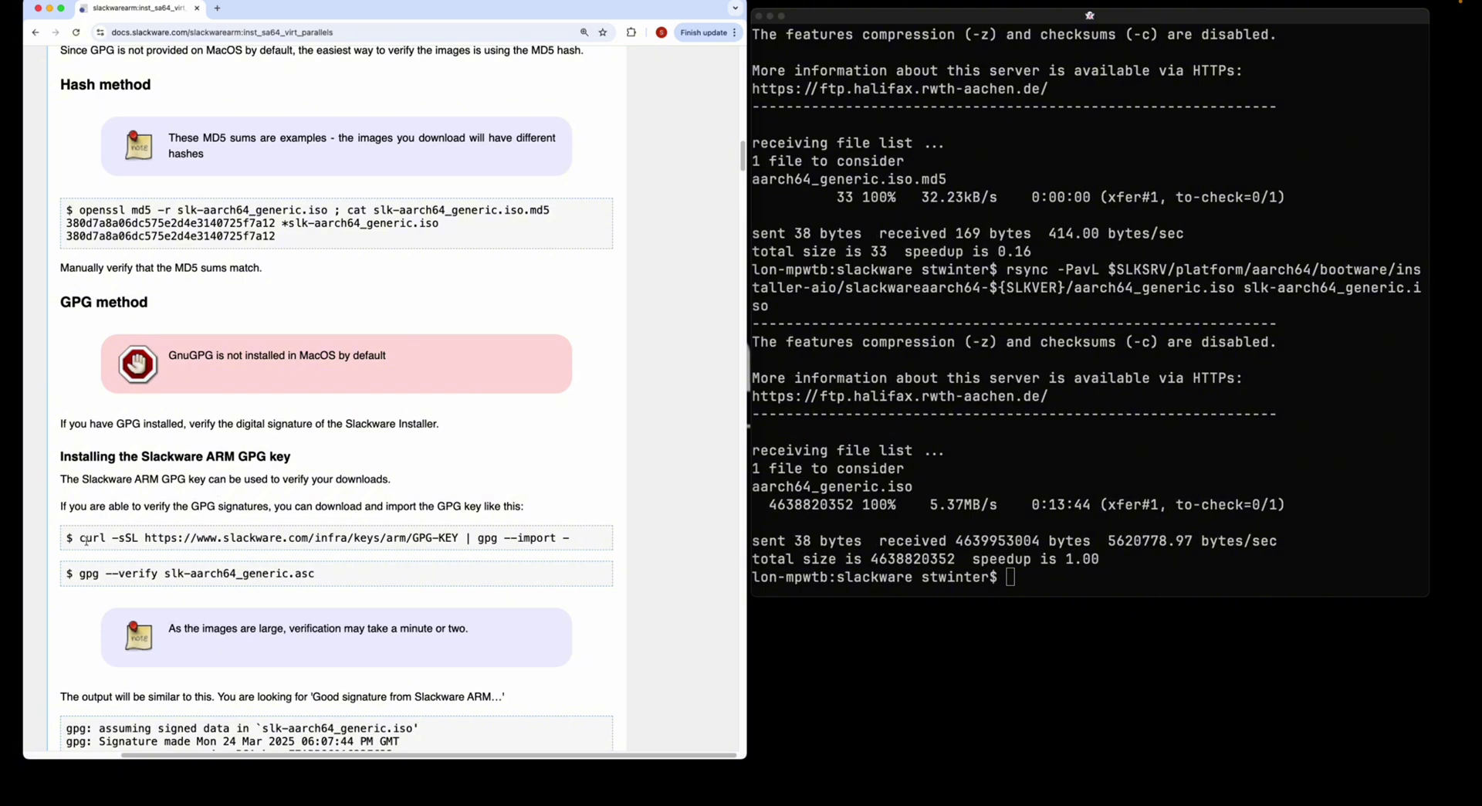
drag(80, 538, 569, 540)
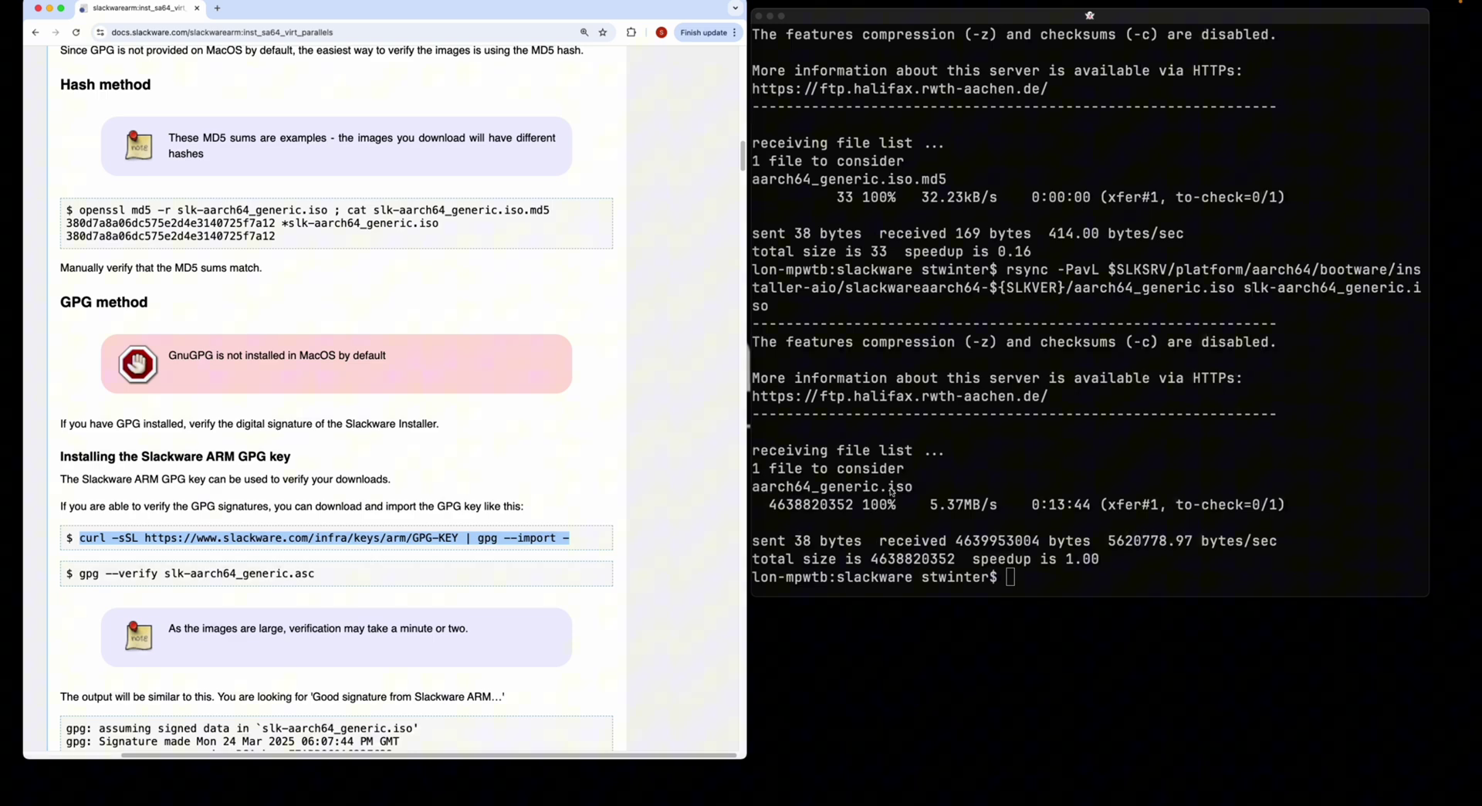
drag(80, 210, 328, 210)
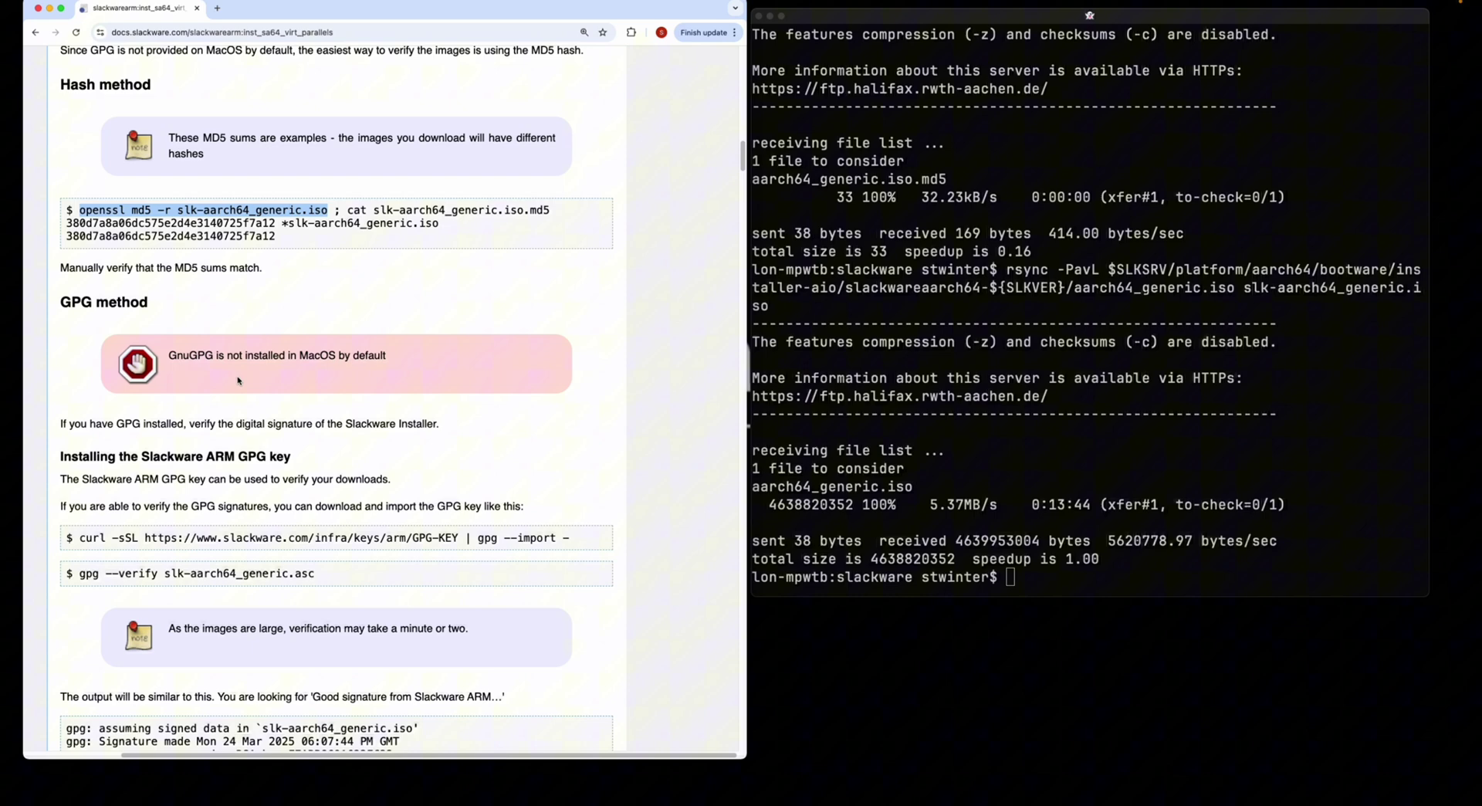
drag(80, 210, 457, 210)
- Copy the full 'openssl md5 -r … ; cat …md5' line and run it in the terminal
click(101, 223)
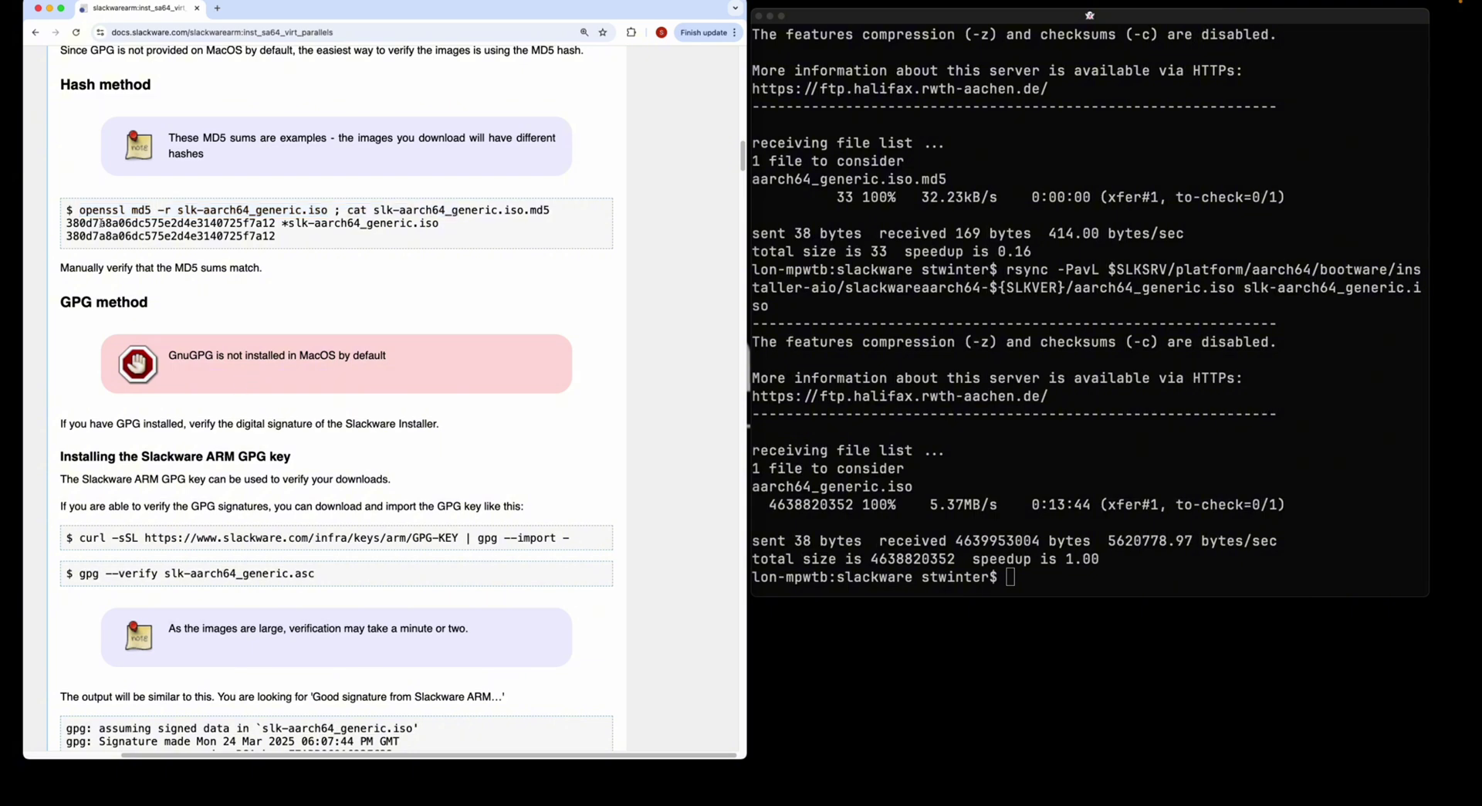
drag(81, 210, 558, 211)
key(super+c)
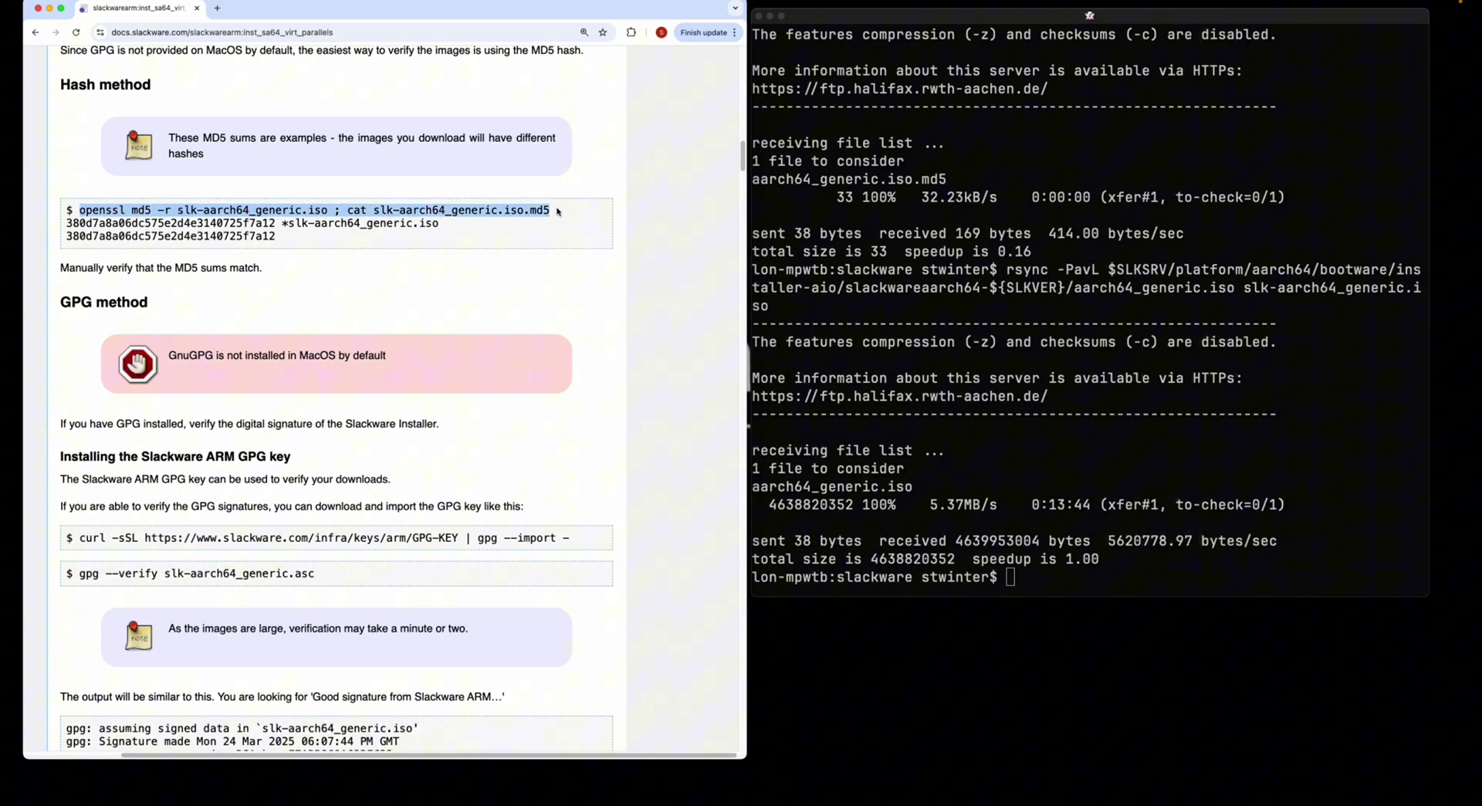
click(1195, 483)
key(super+v)
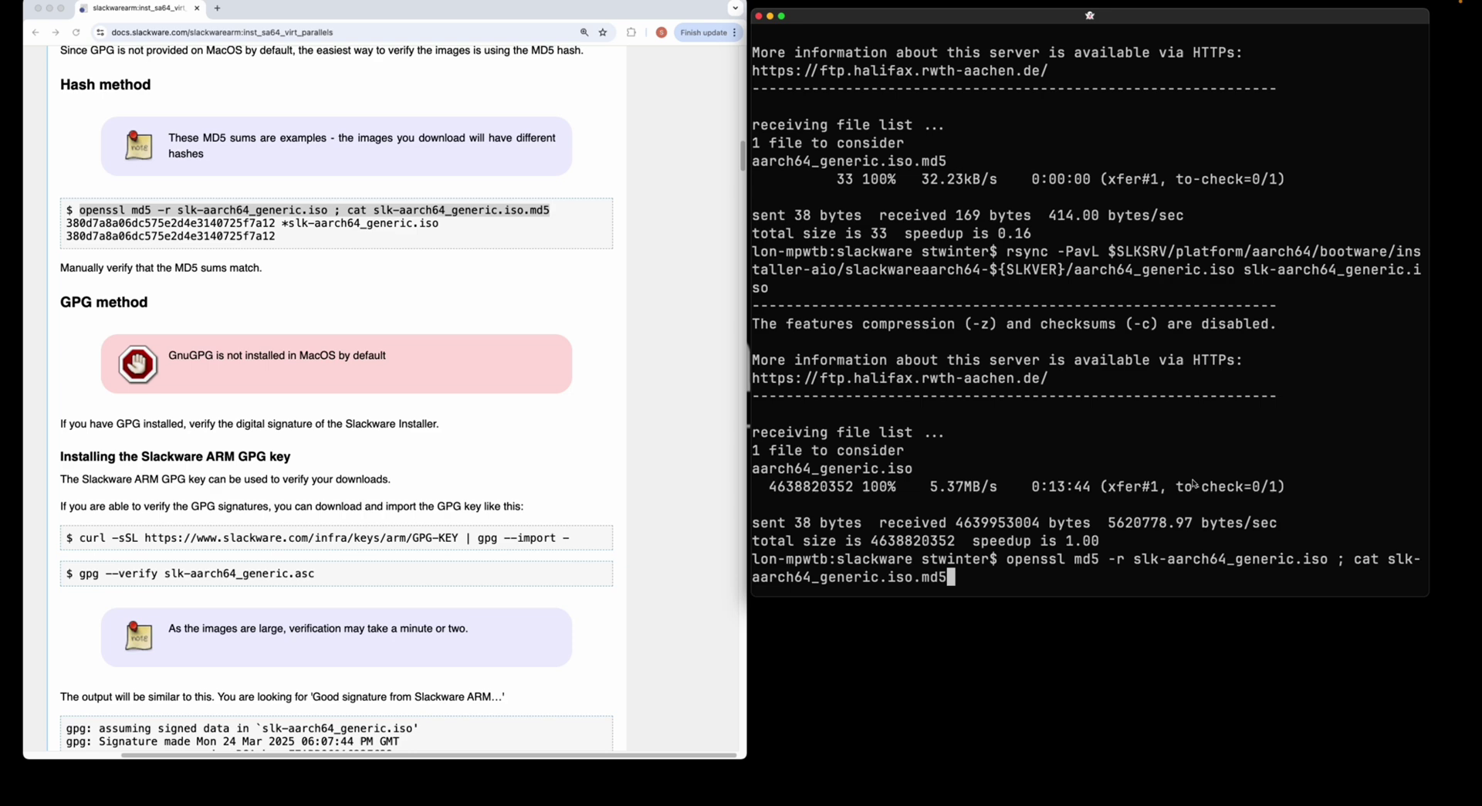
key(Return)
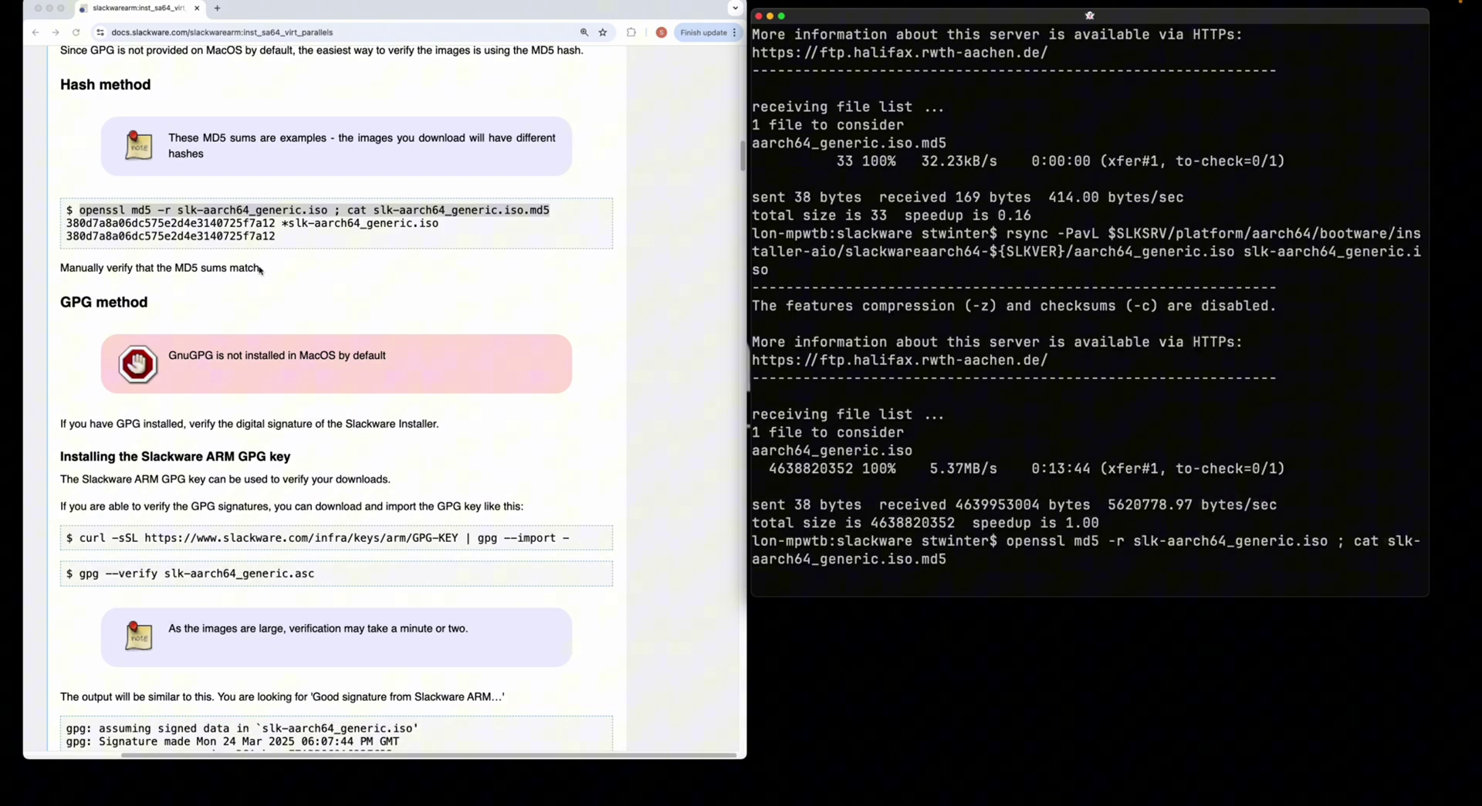
- Mark the computed and expected MD5 hashes to confirm they match
click(297, 239)
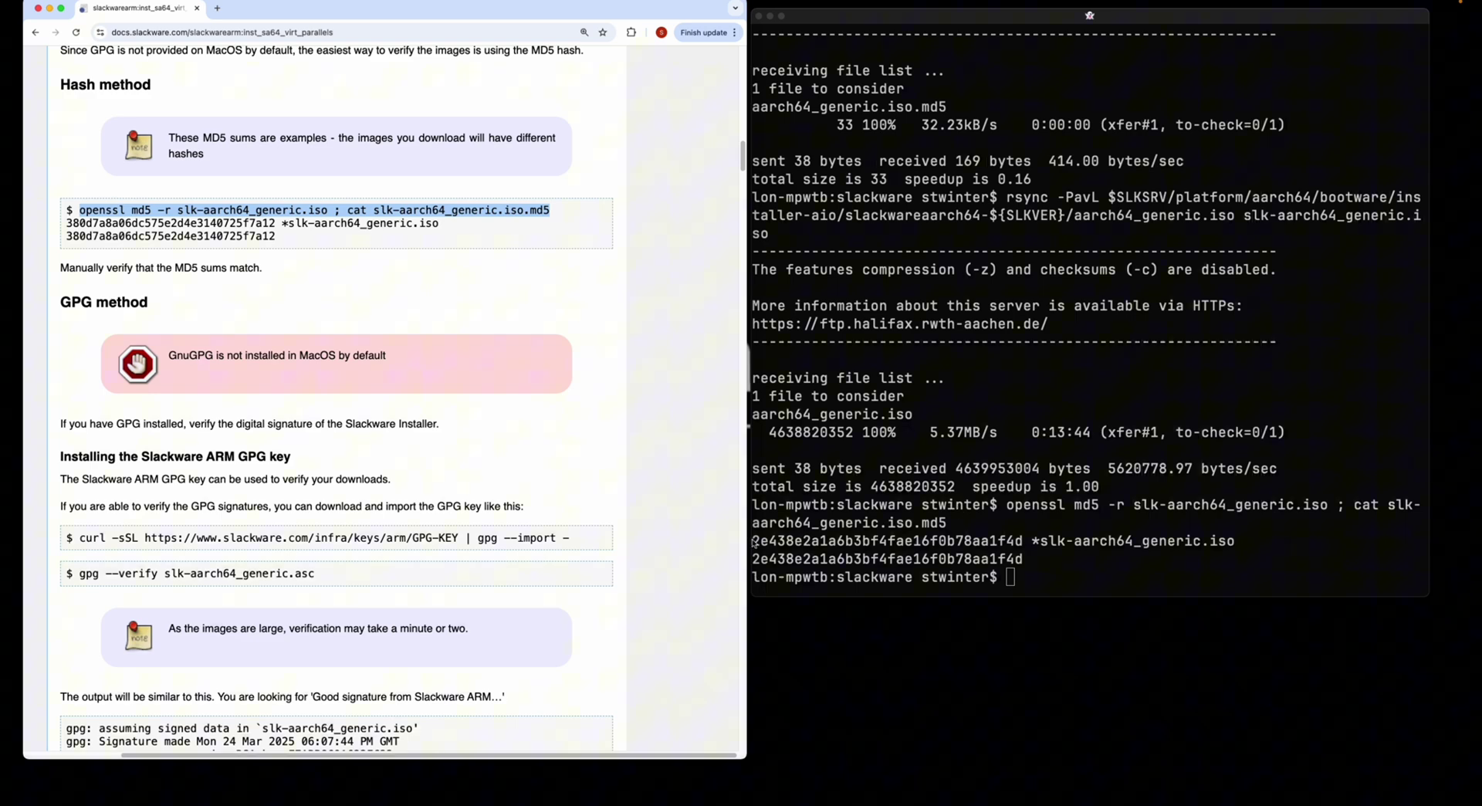
drag(753, 541, 1023, 547)
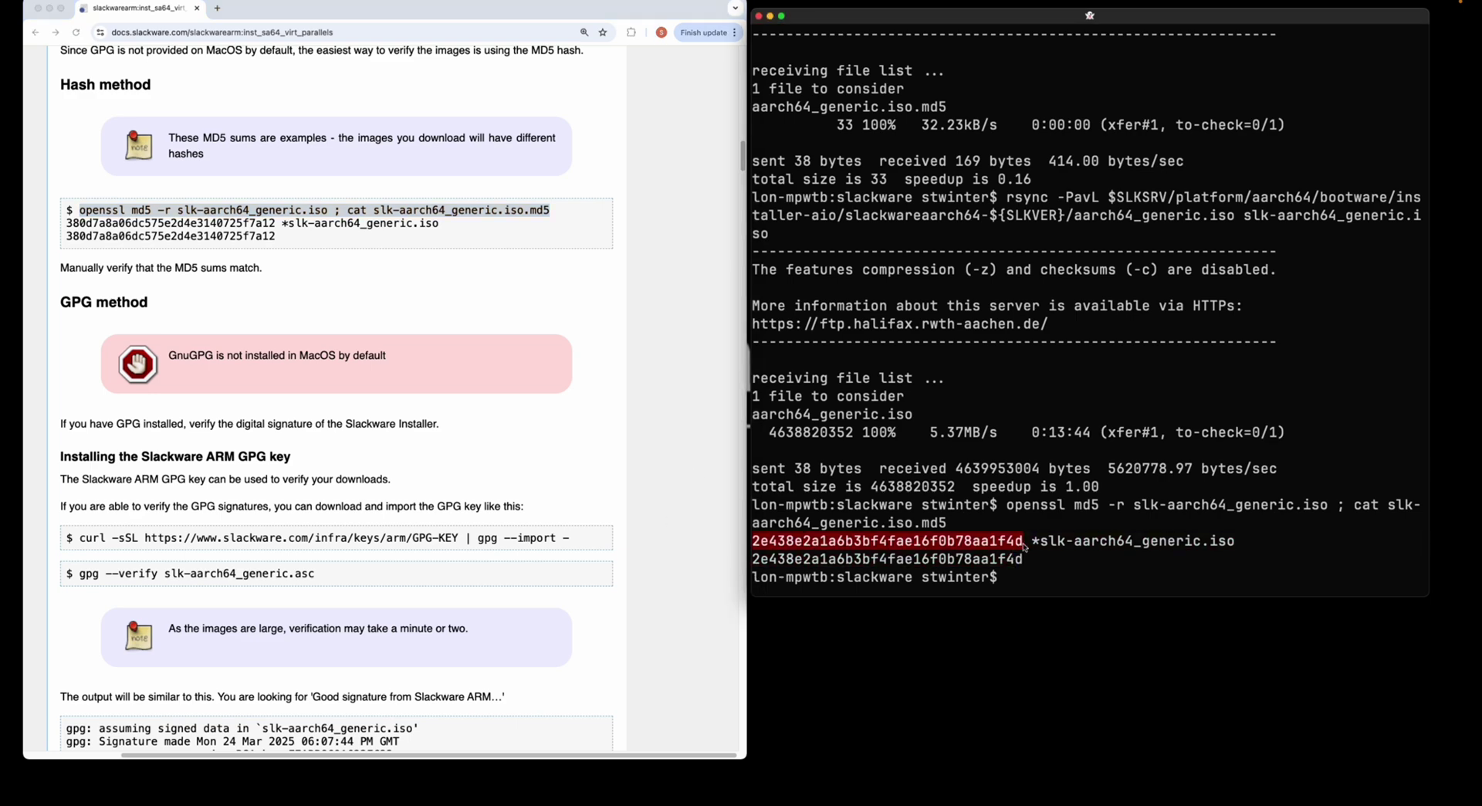
click(807, 550)
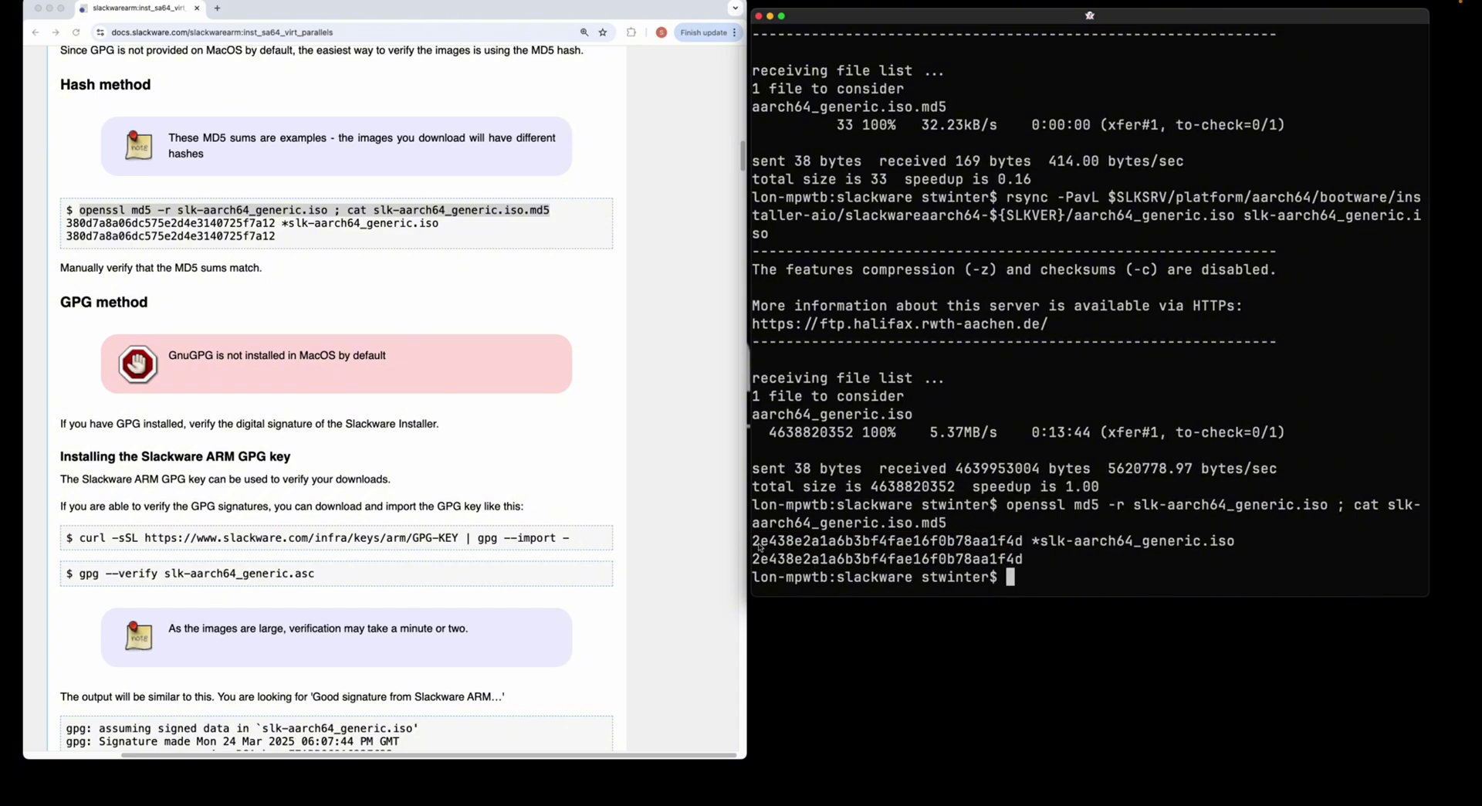
mouse_move(753, 542)
mouse_down()
mouse_move(988, 544)
mouse_move(752, 559)
mouse_up()
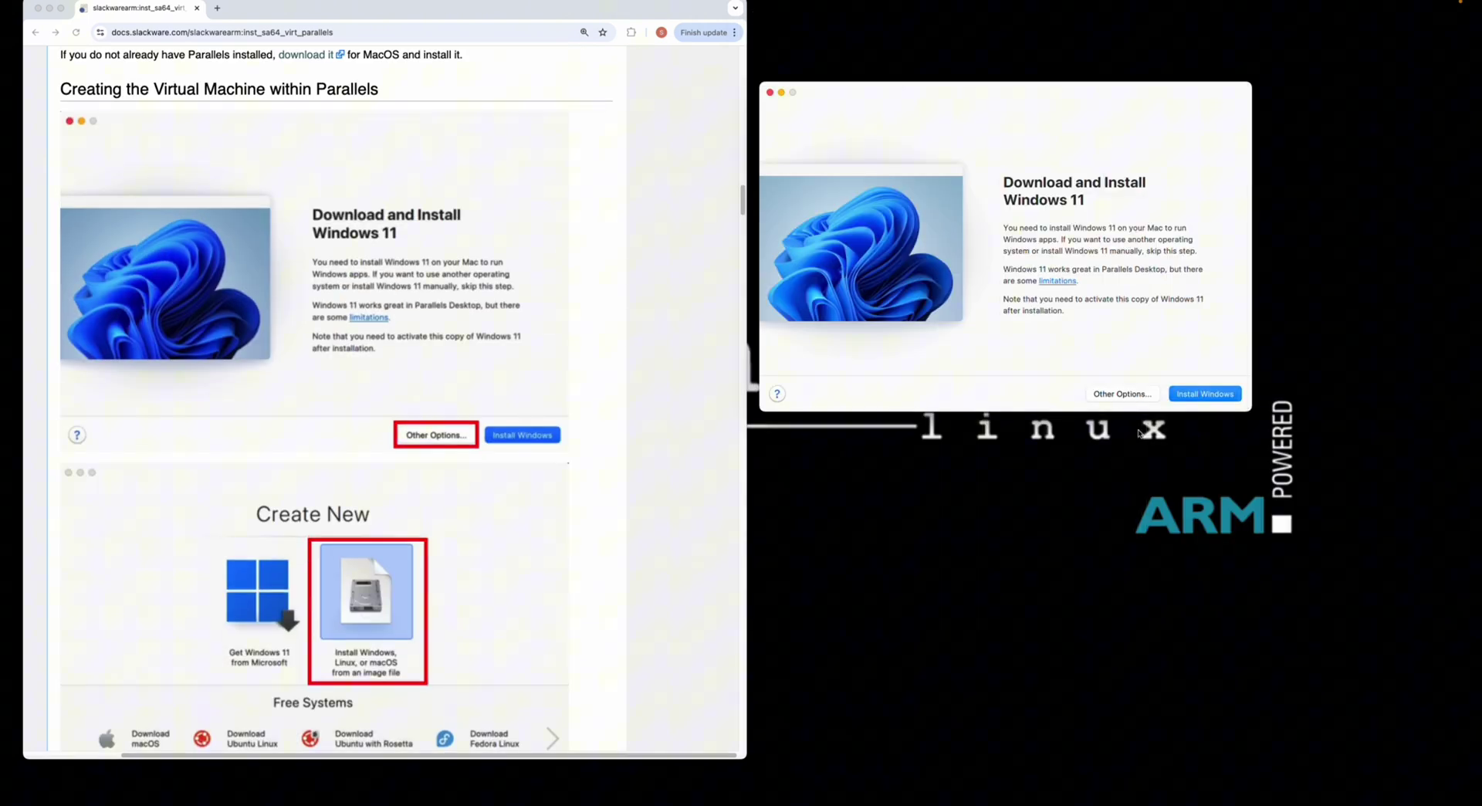
- Start a new VM from an image file, supplying slk-aarch64_generic.iso as the installer
click(1109, 394)
key(super+Tab)
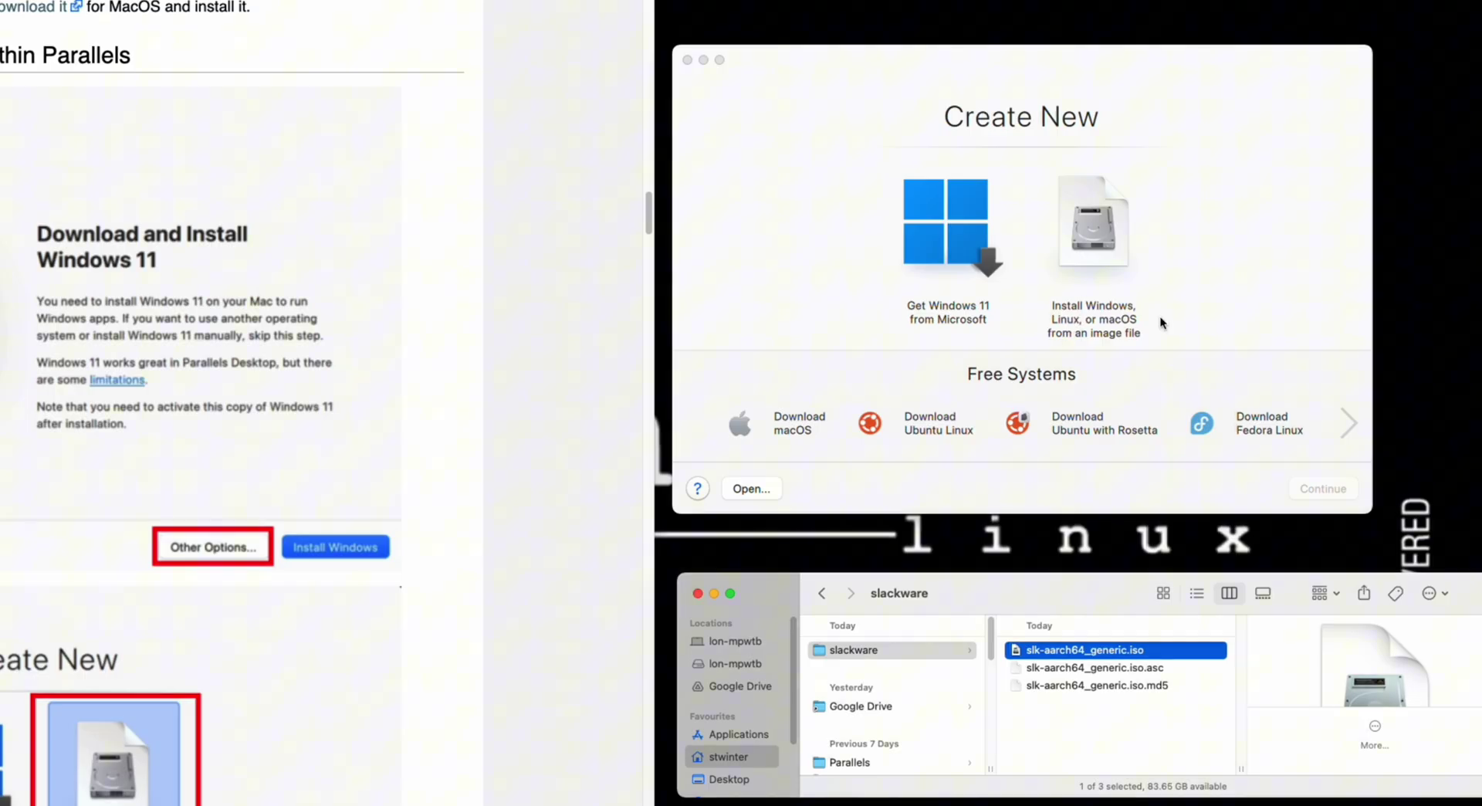
click(1106, 229)
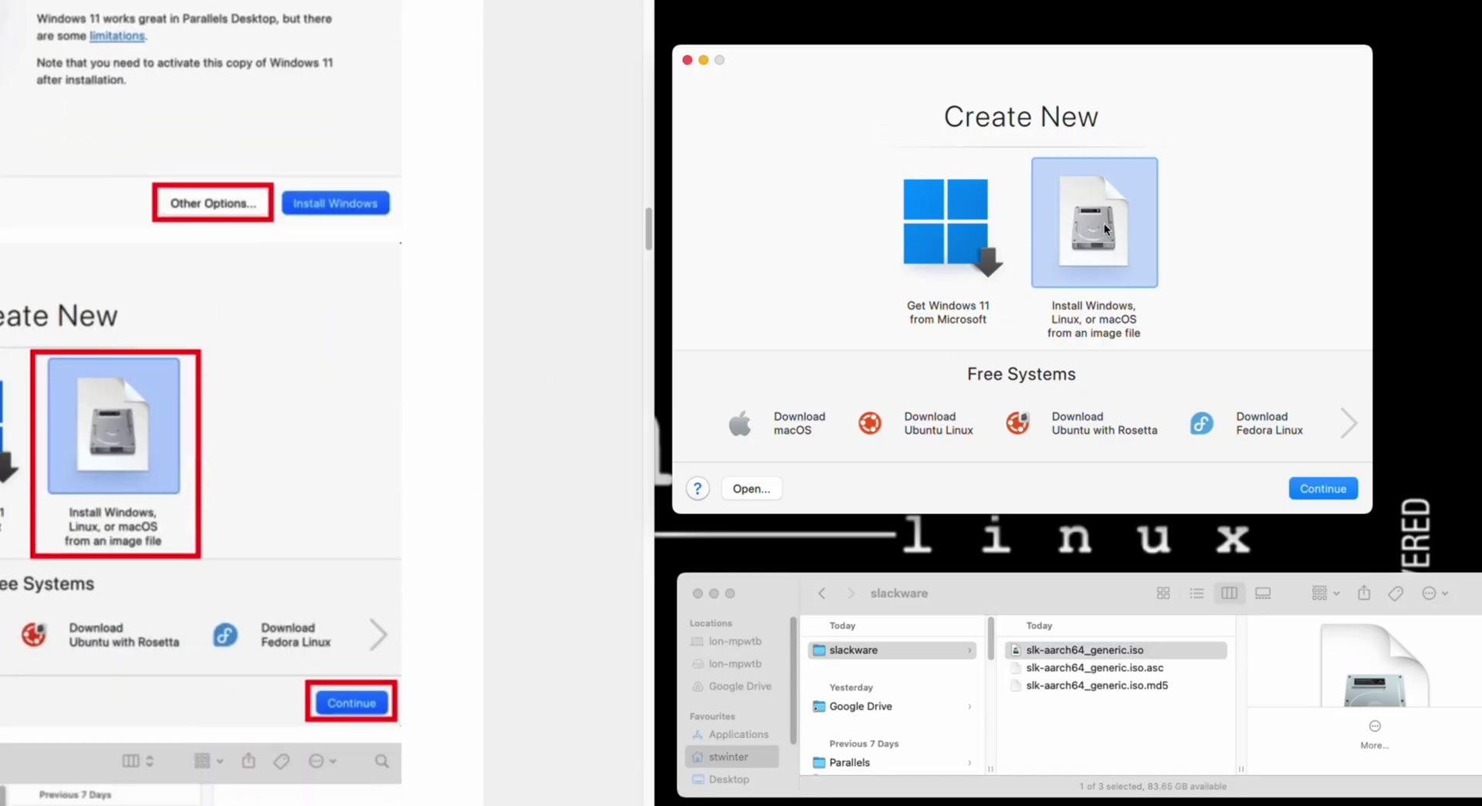
click(1337, 488)
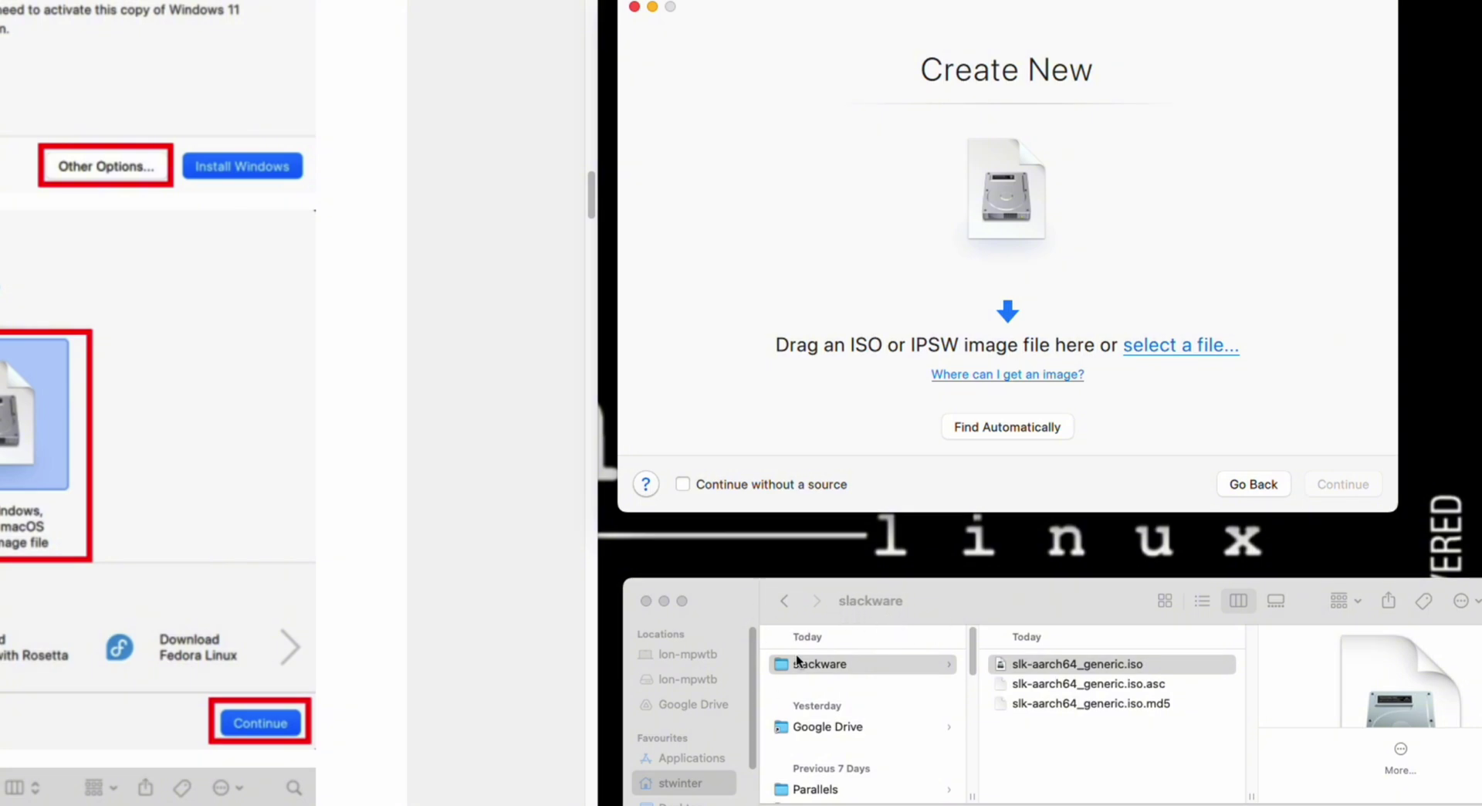
drag(1047, 664, 1011, 227)
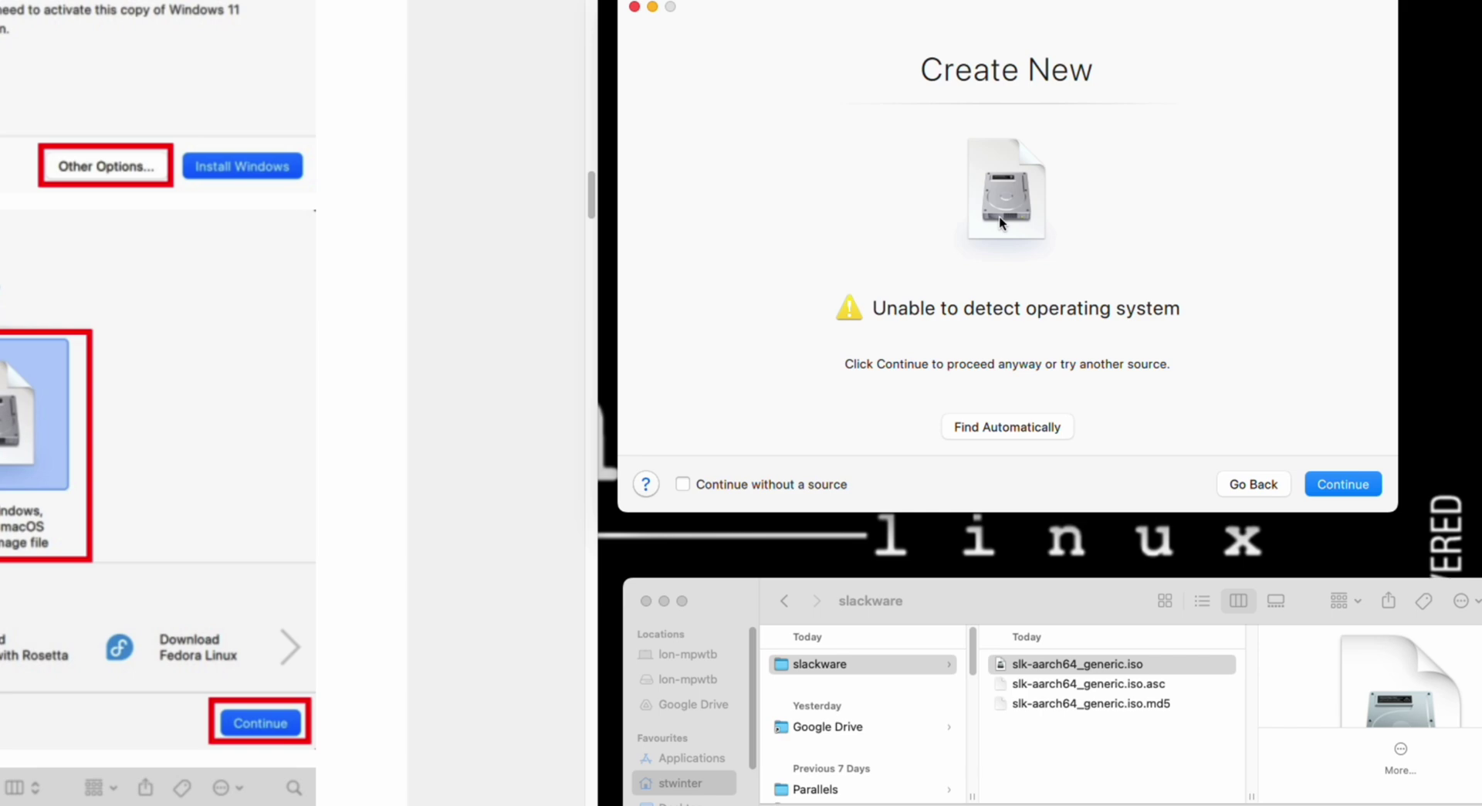
click(1367, 485)
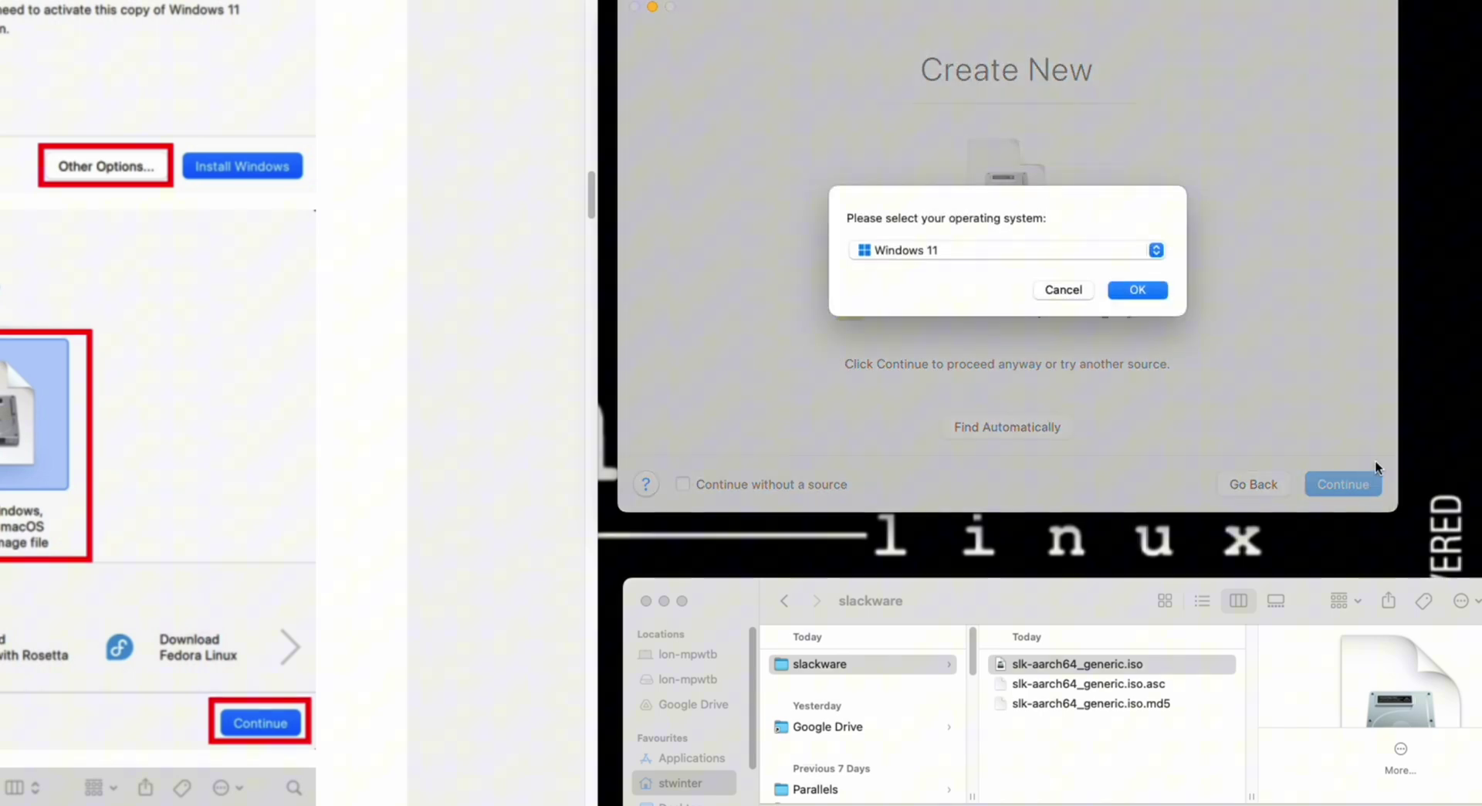
- Choose Other Linux, name the VM SlackwareAarch64, enable Customize settings before installation, and create it
click(1136, 252)
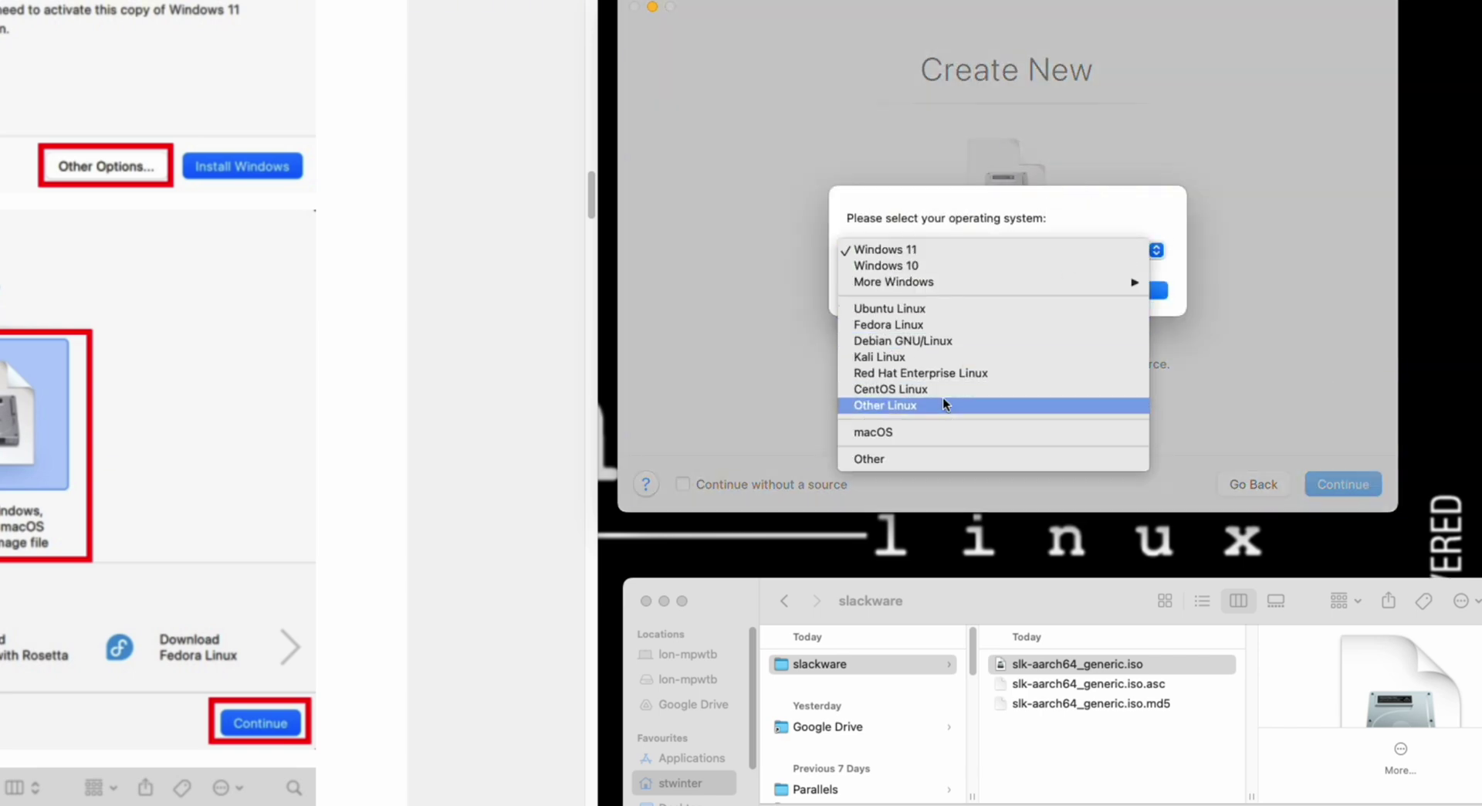
click(961, 411)
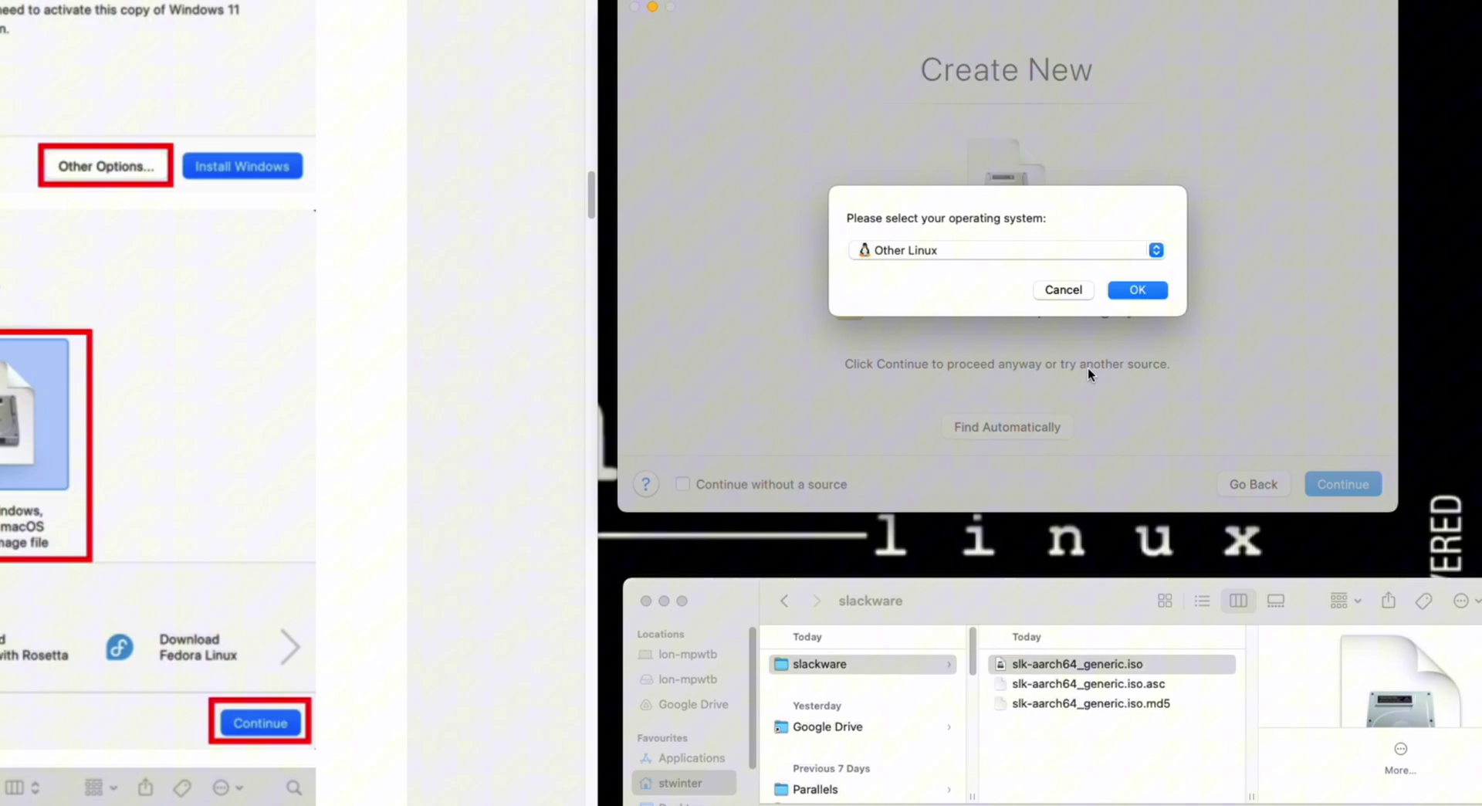
click(1146, 292)
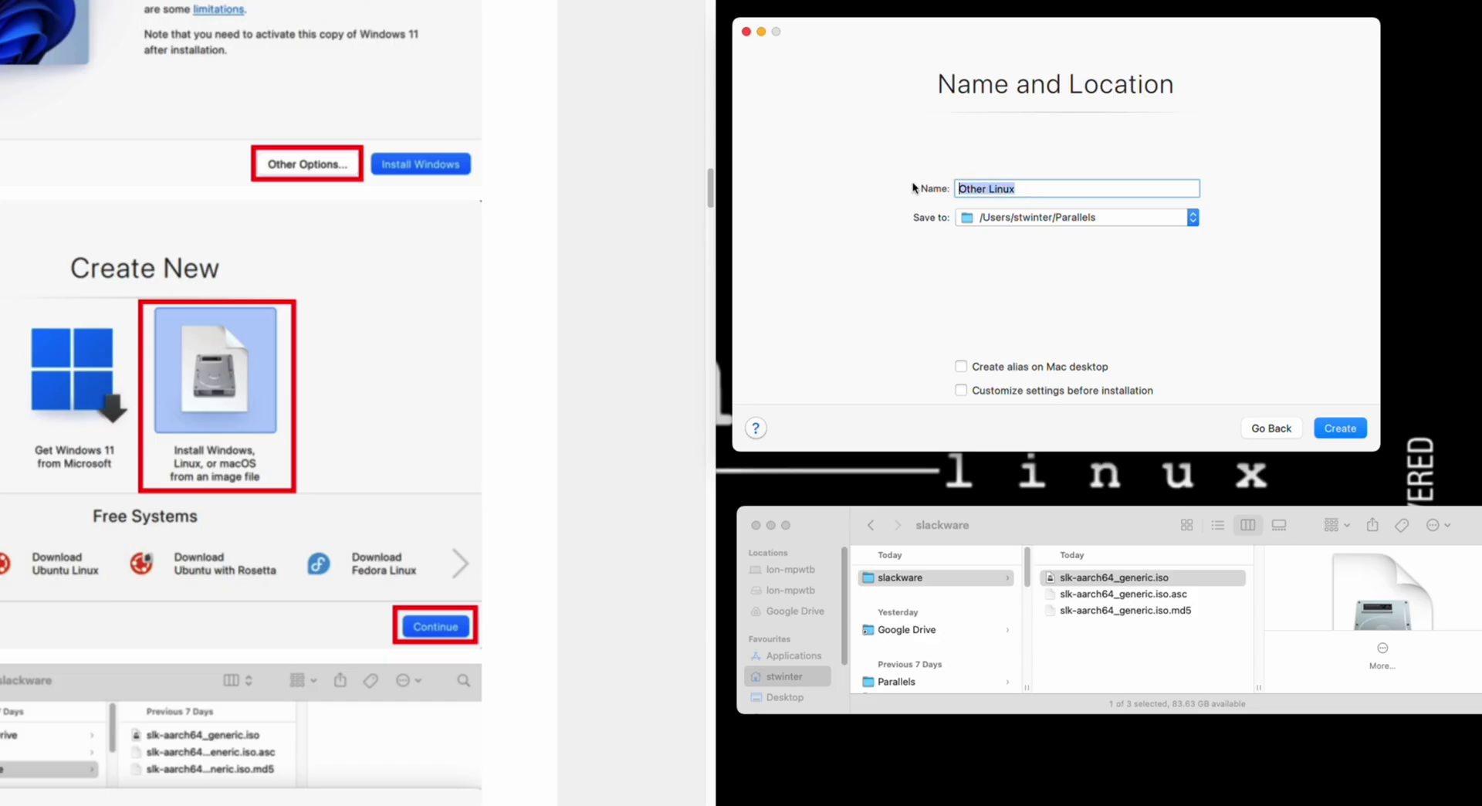
text(Slackware)
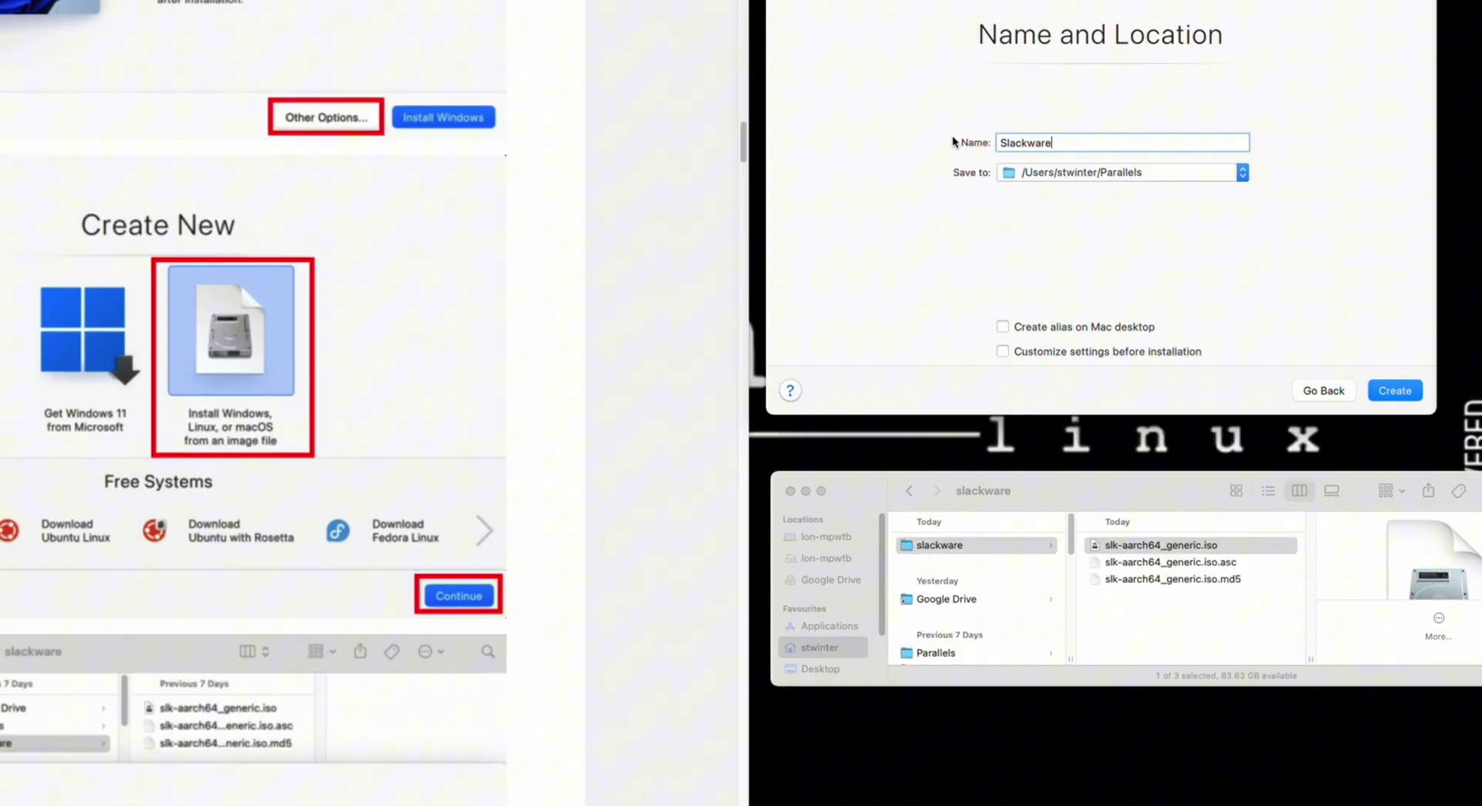
text(Aarch64)
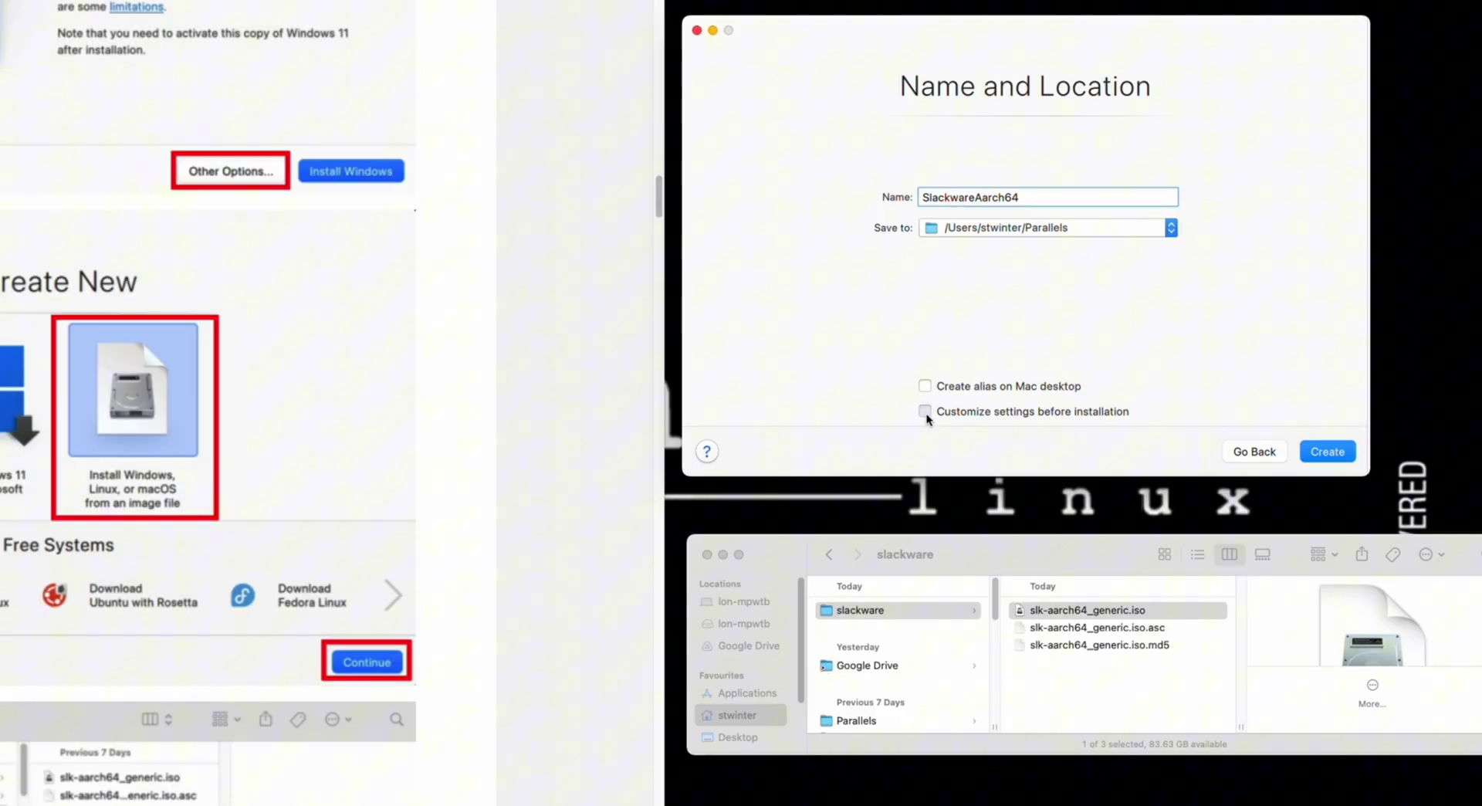
click(927, 414)
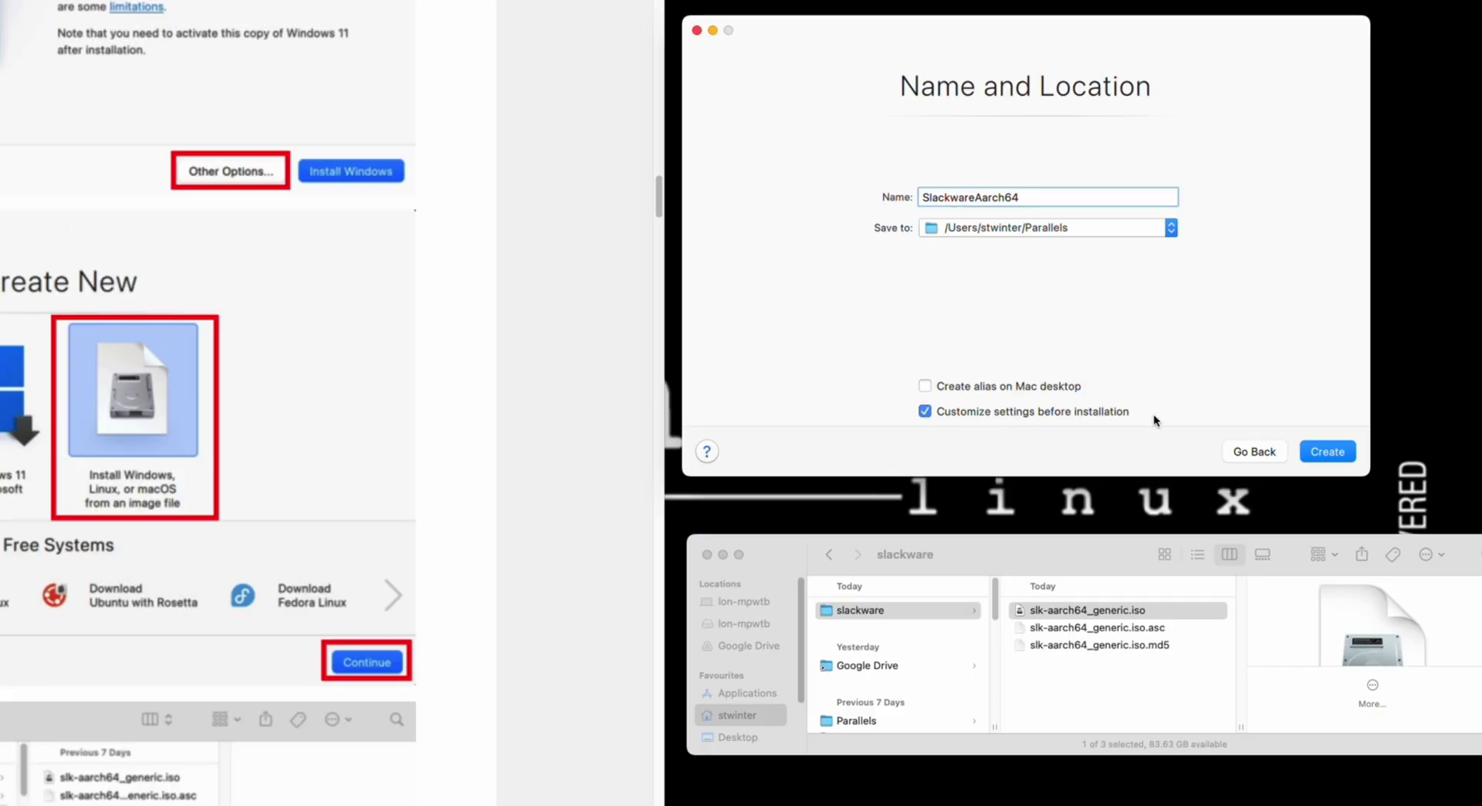
click(1342, 453)
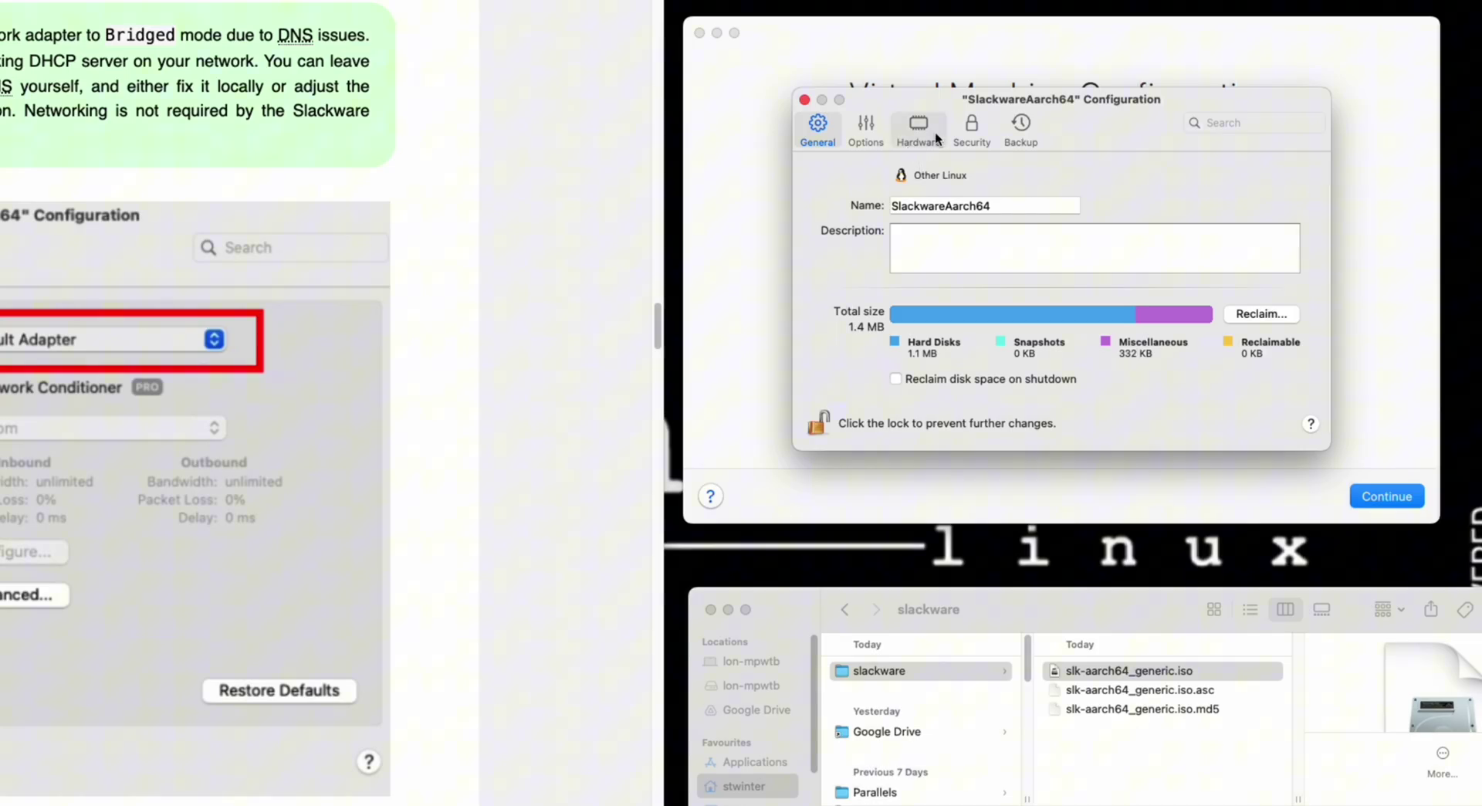
- Show the Hardware tab of the SlackwareAarch64 configuration, with 2 processors and 3072 MB memory
click(917, 155)
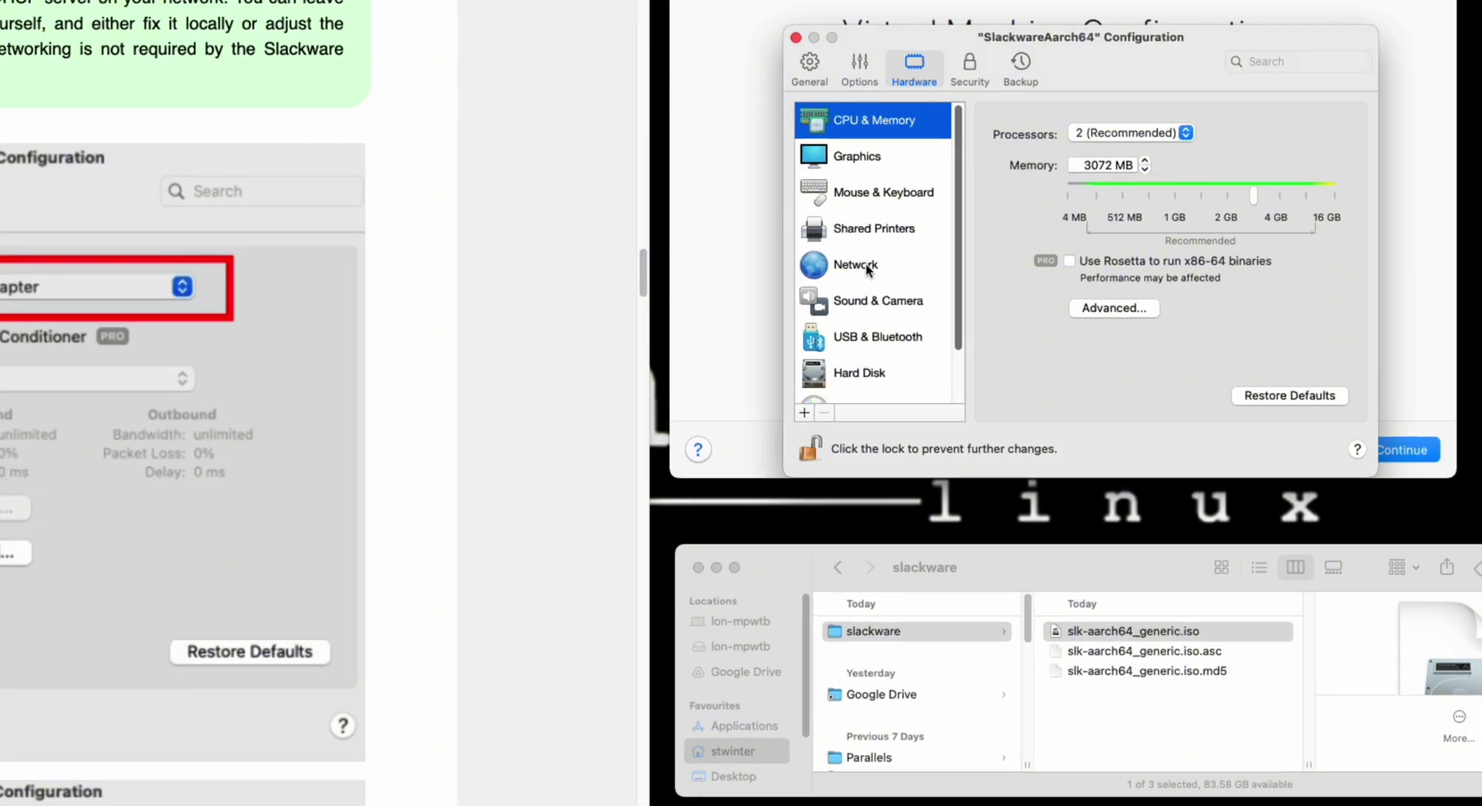
- Set the Network source to Default Adapter under Bridged Network instead of Shared Network
click(874, 279)
scroll(65, 441, down, 1)
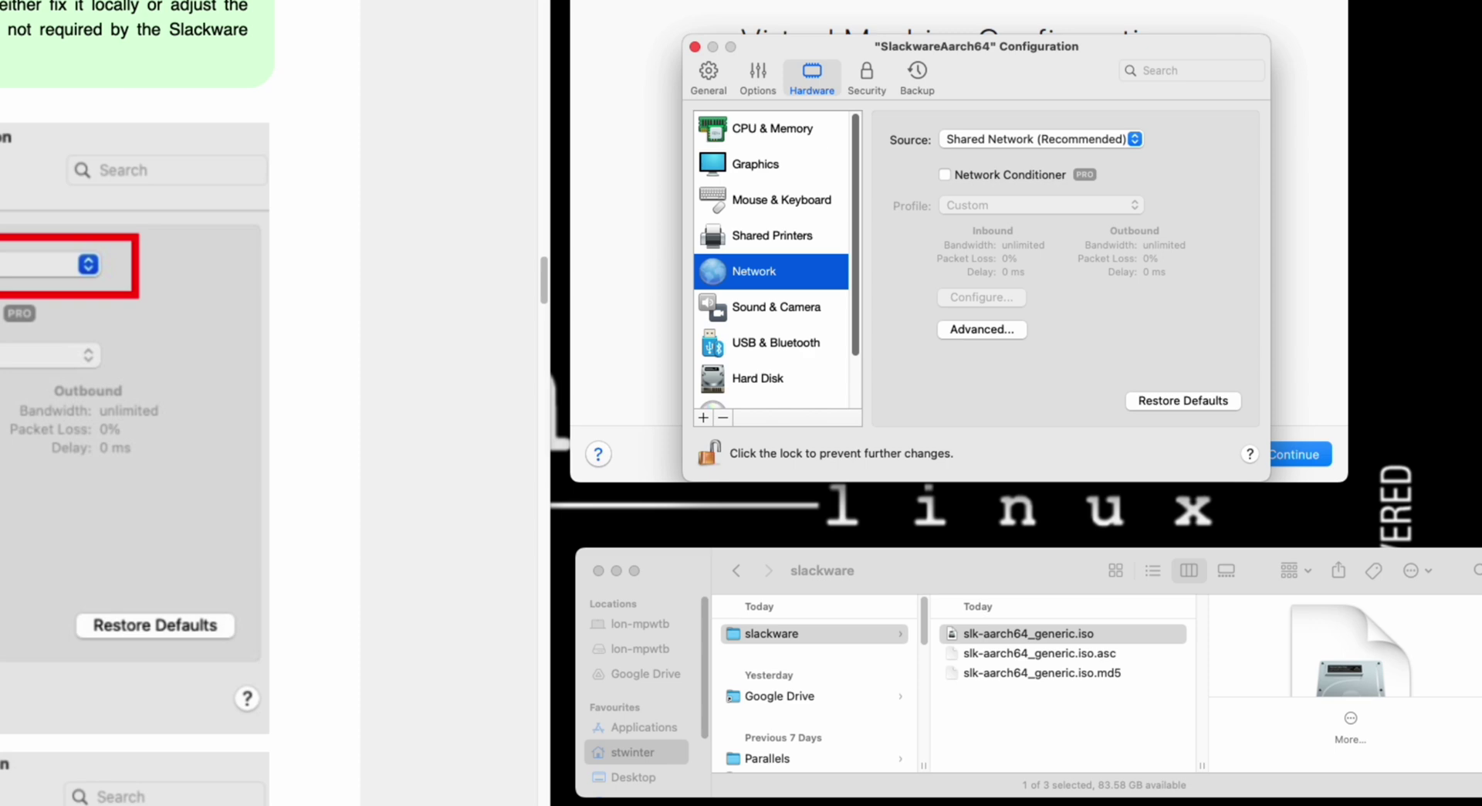
click(1118, 139)
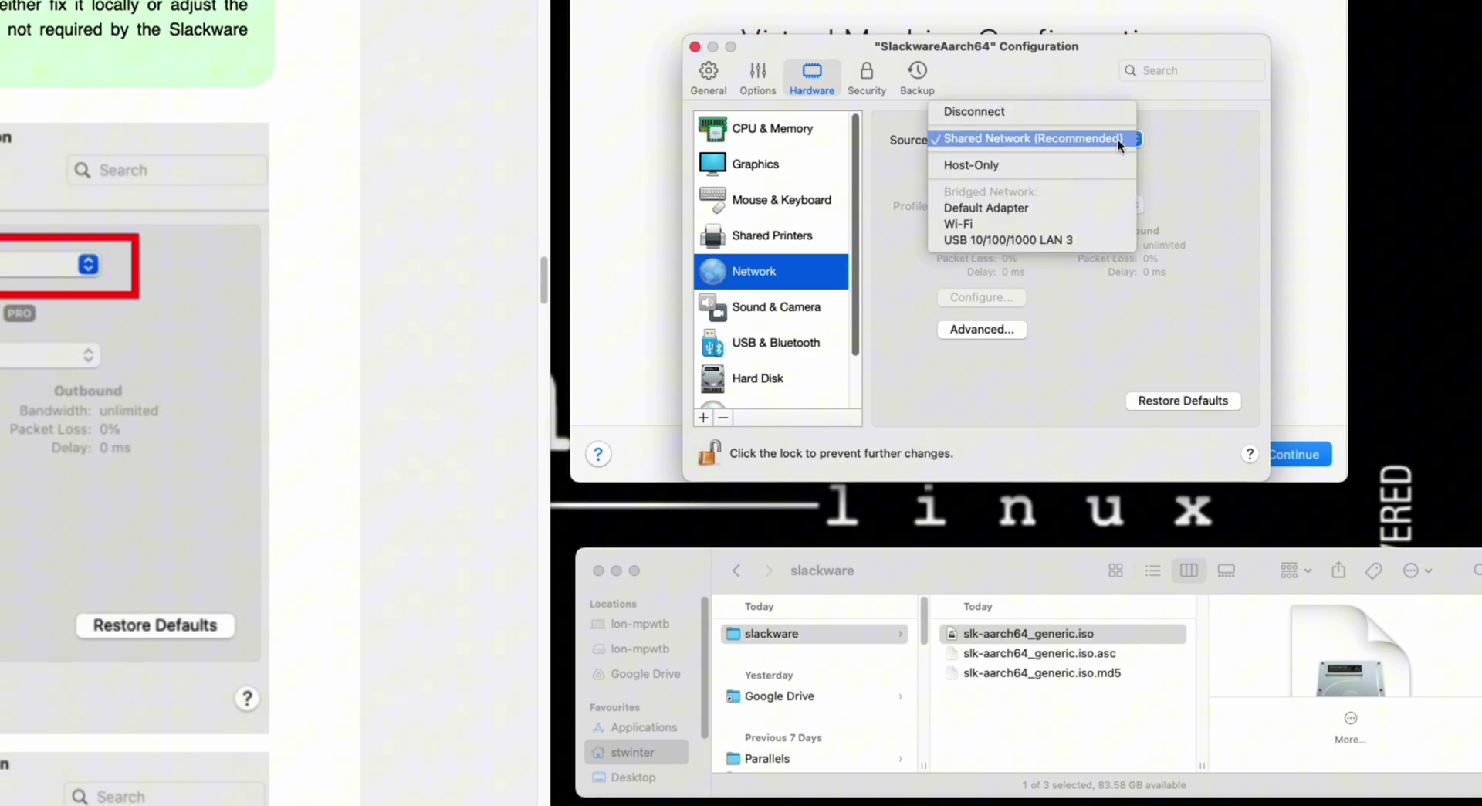
click(1020, 208)
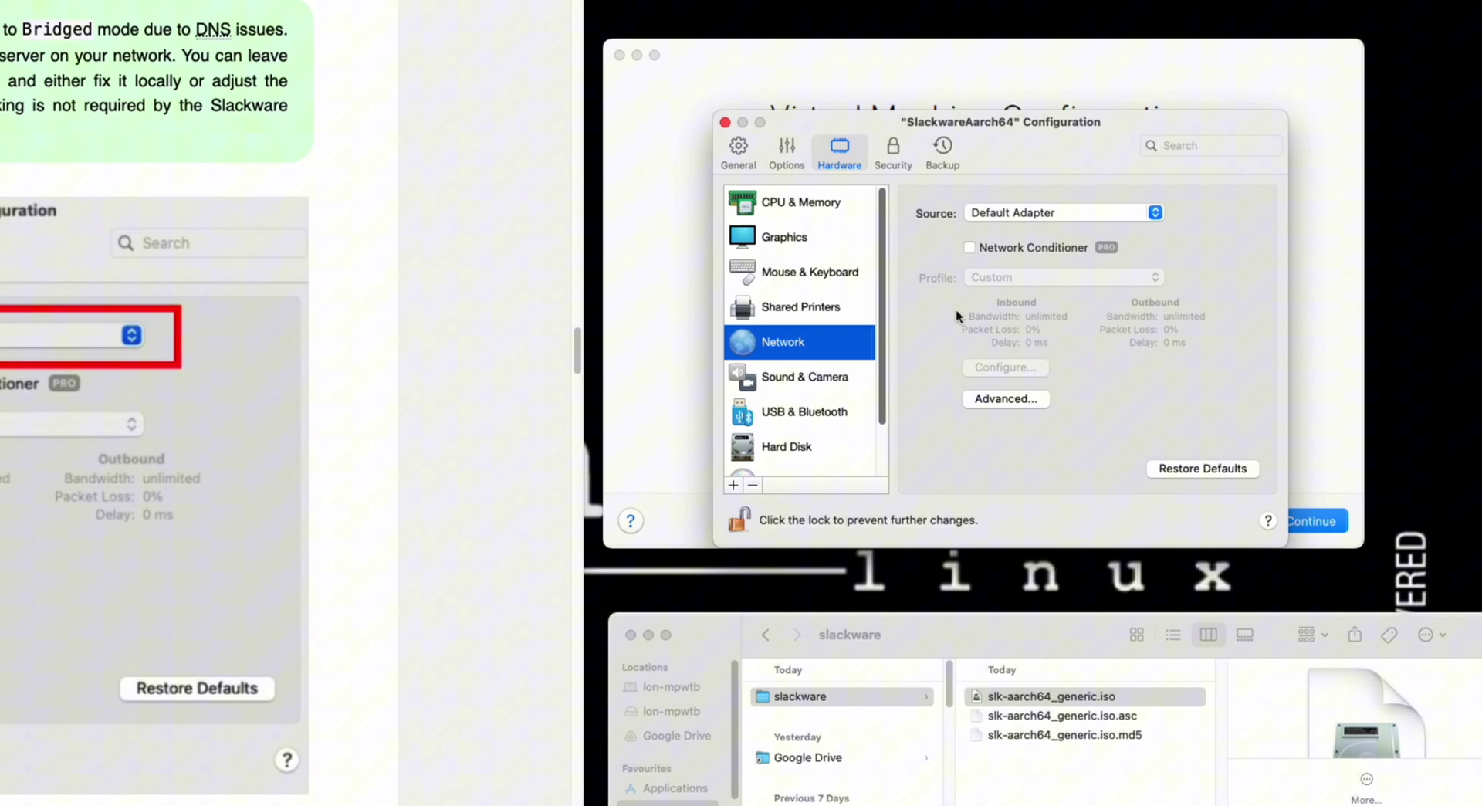
click(1026, 219)
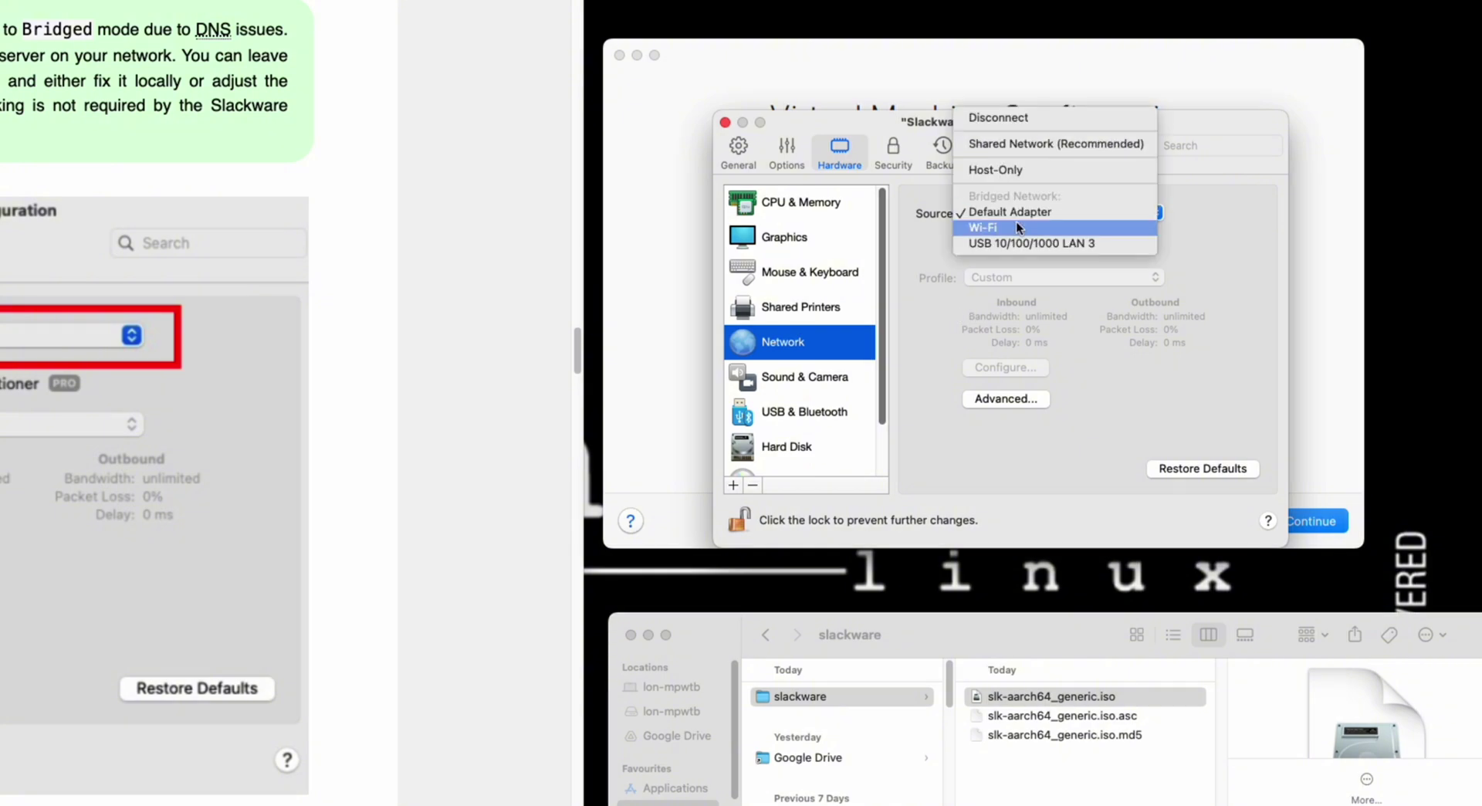
click(1268, 226)
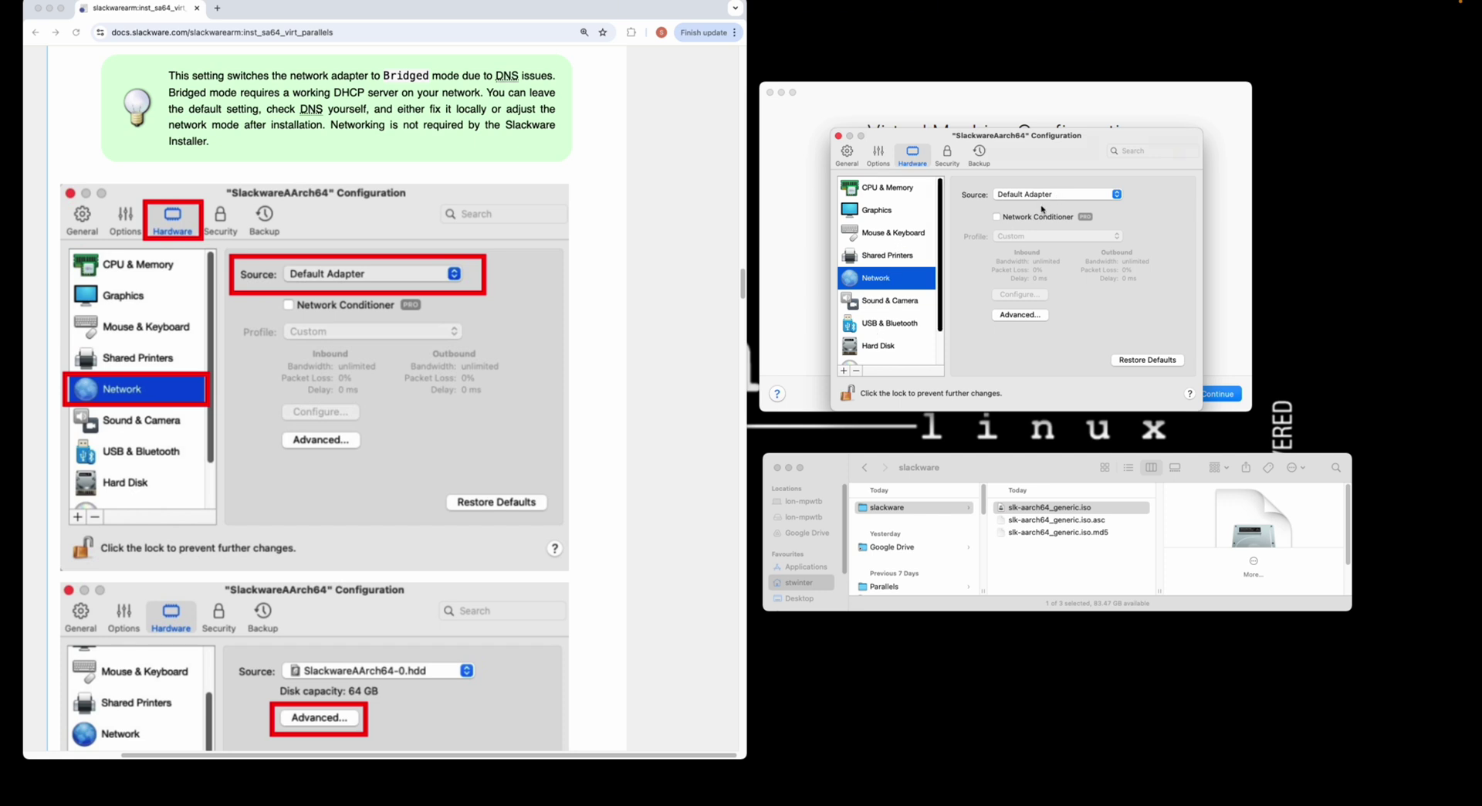
- Resize the SlackwareAarch64 virtual hard disk from 64 GB to 35 GB
scroll(888, 303, down, 2)
click(888, 306)
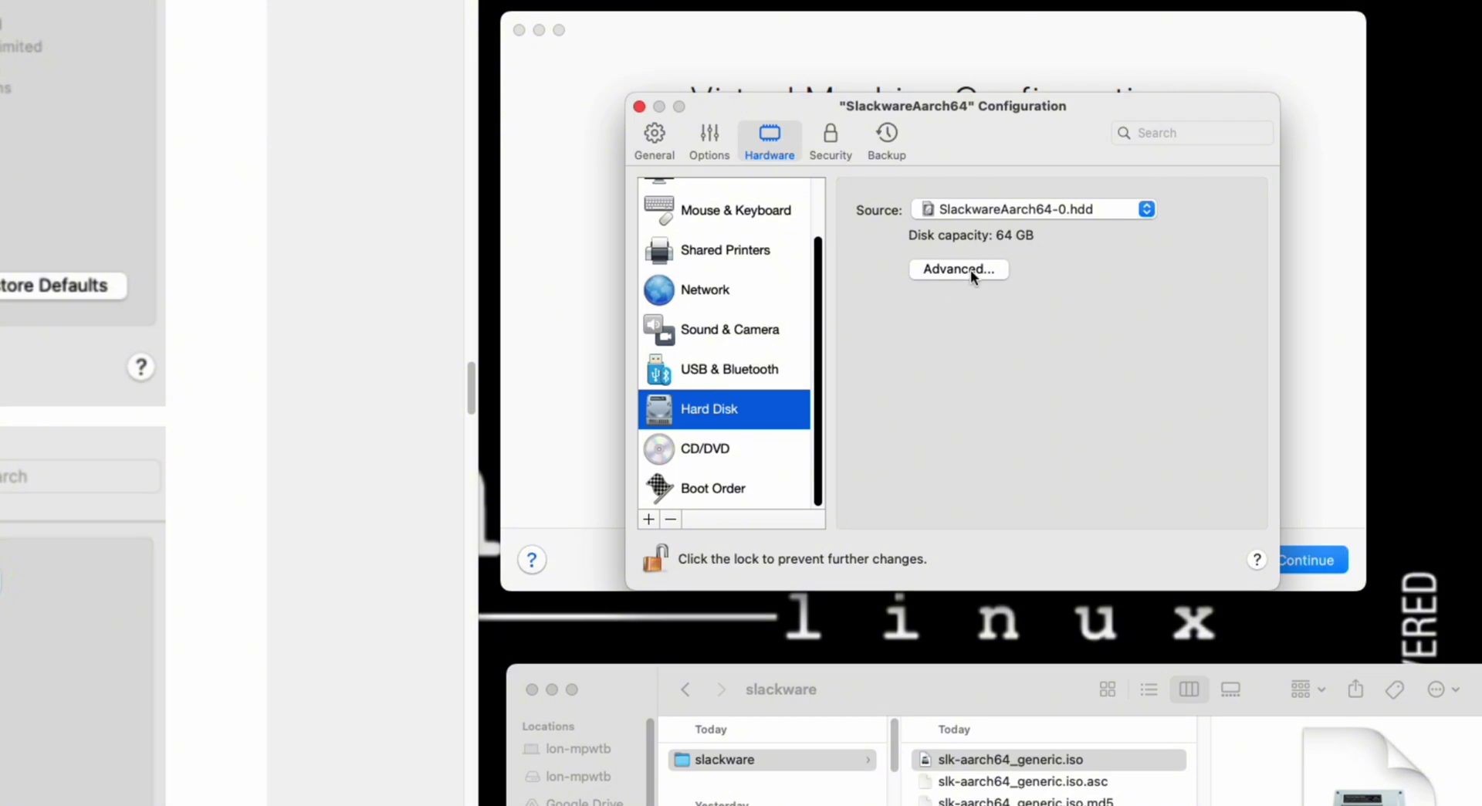
click(971, 270)
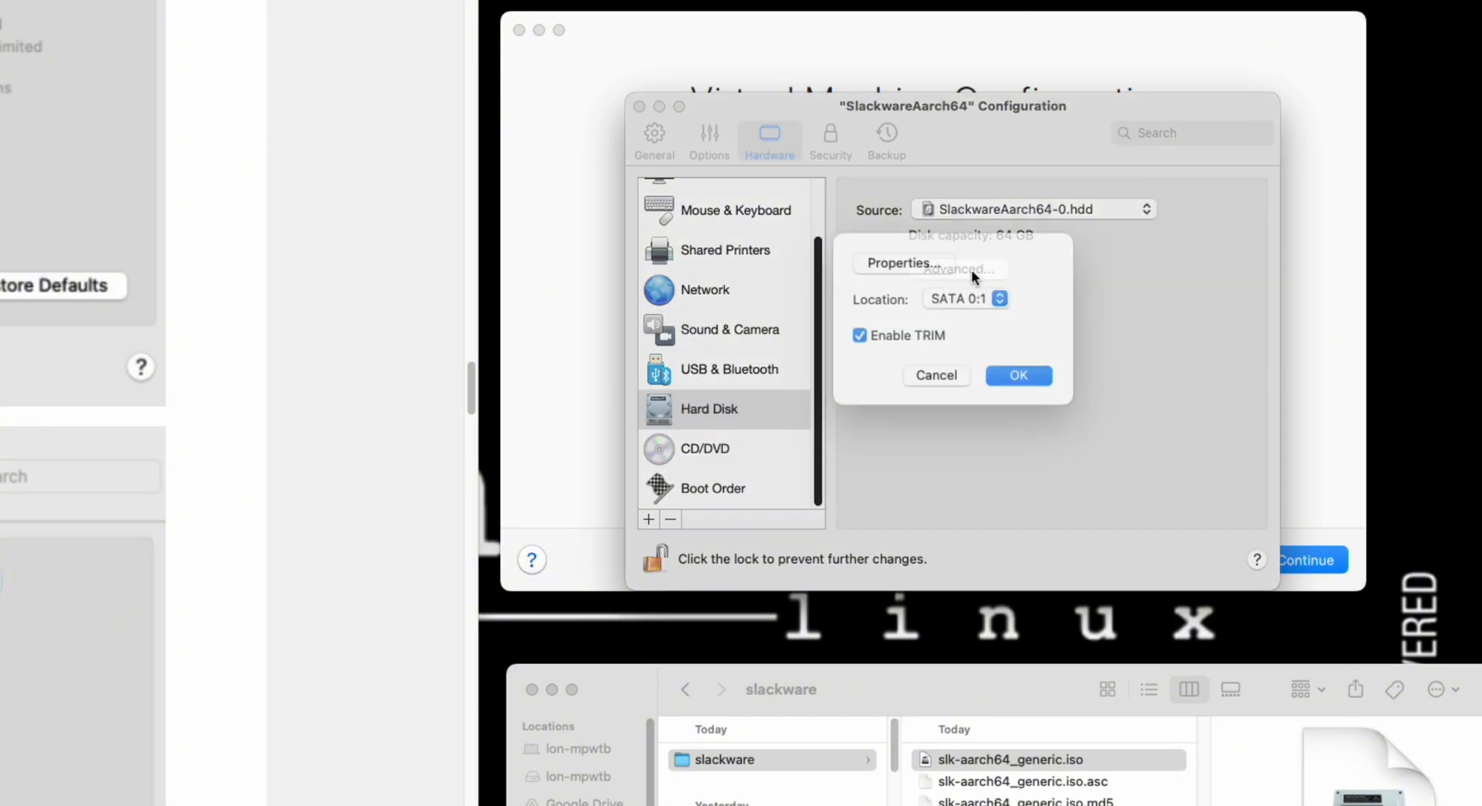
click(905, 287)
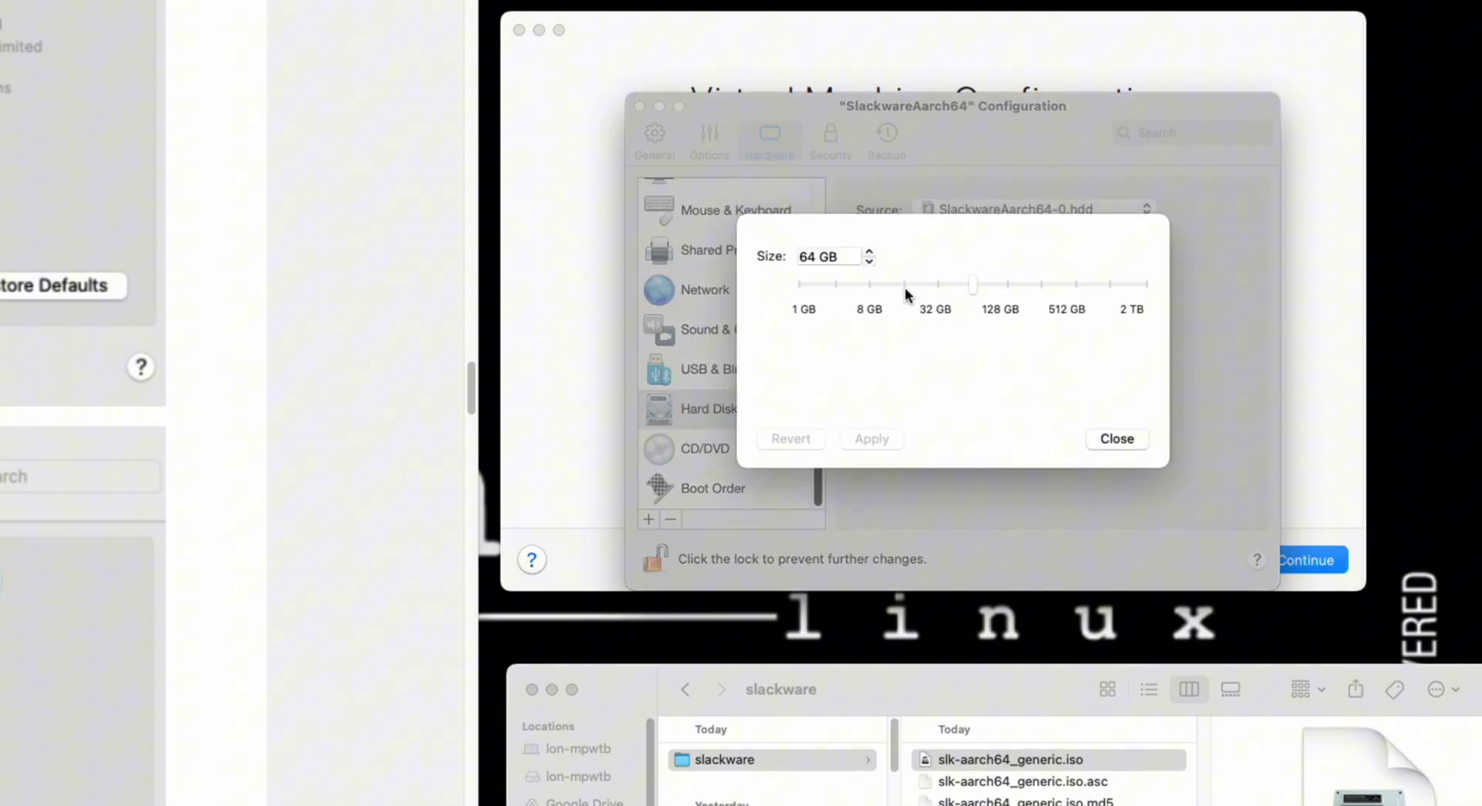
double_click(816, 260)
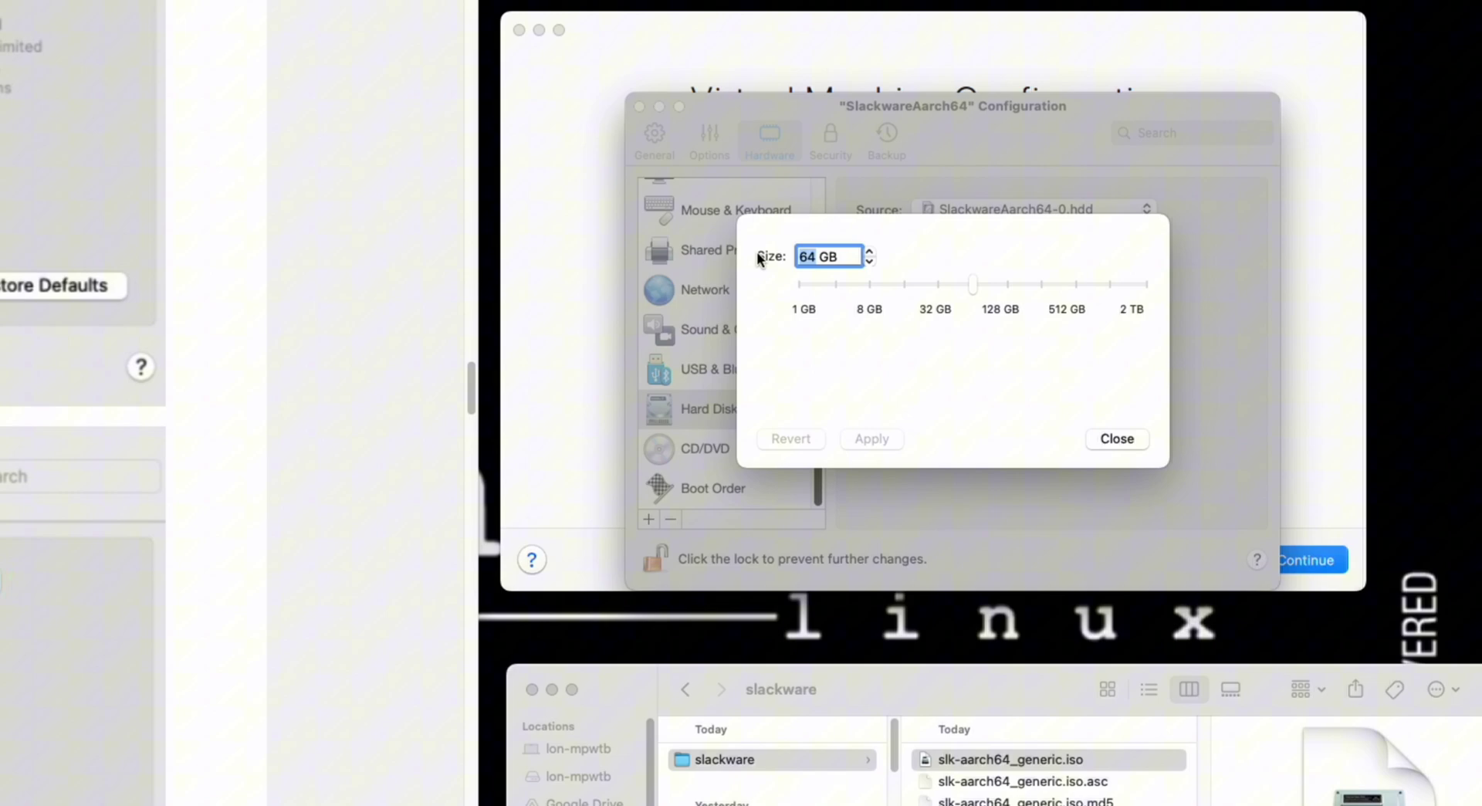
text(35)
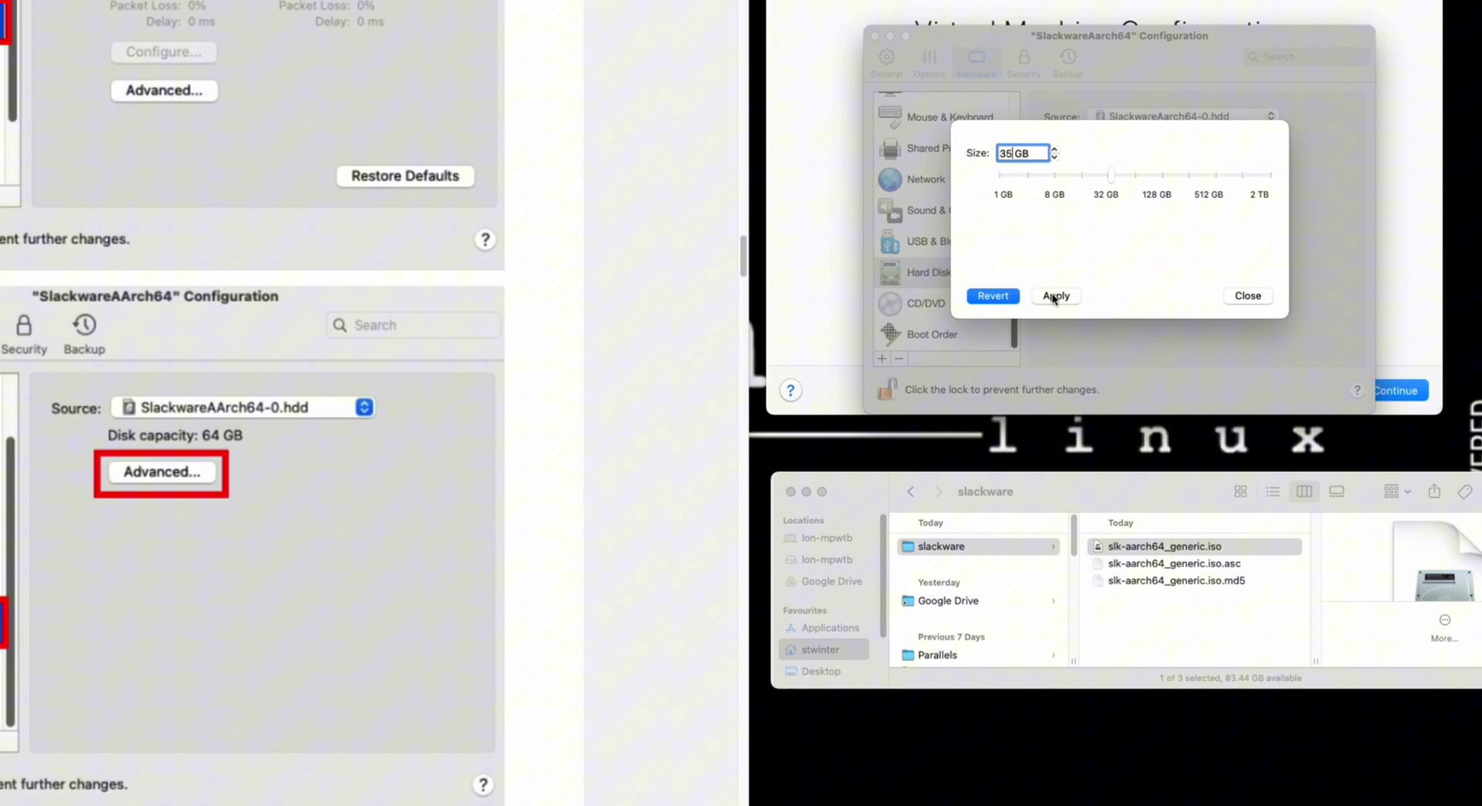
click(1058, 297)
click(1076, 348)
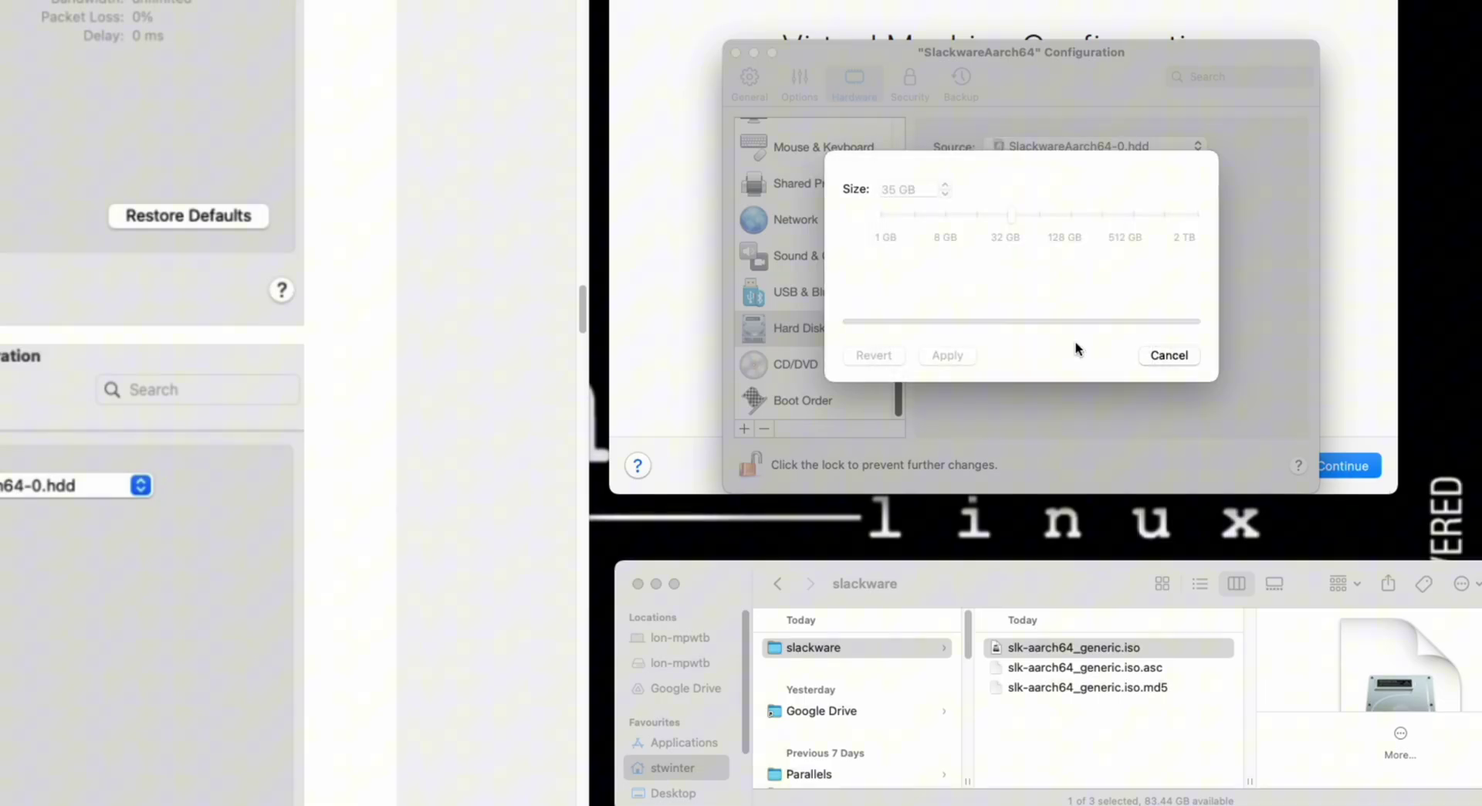
click(1160, 355)
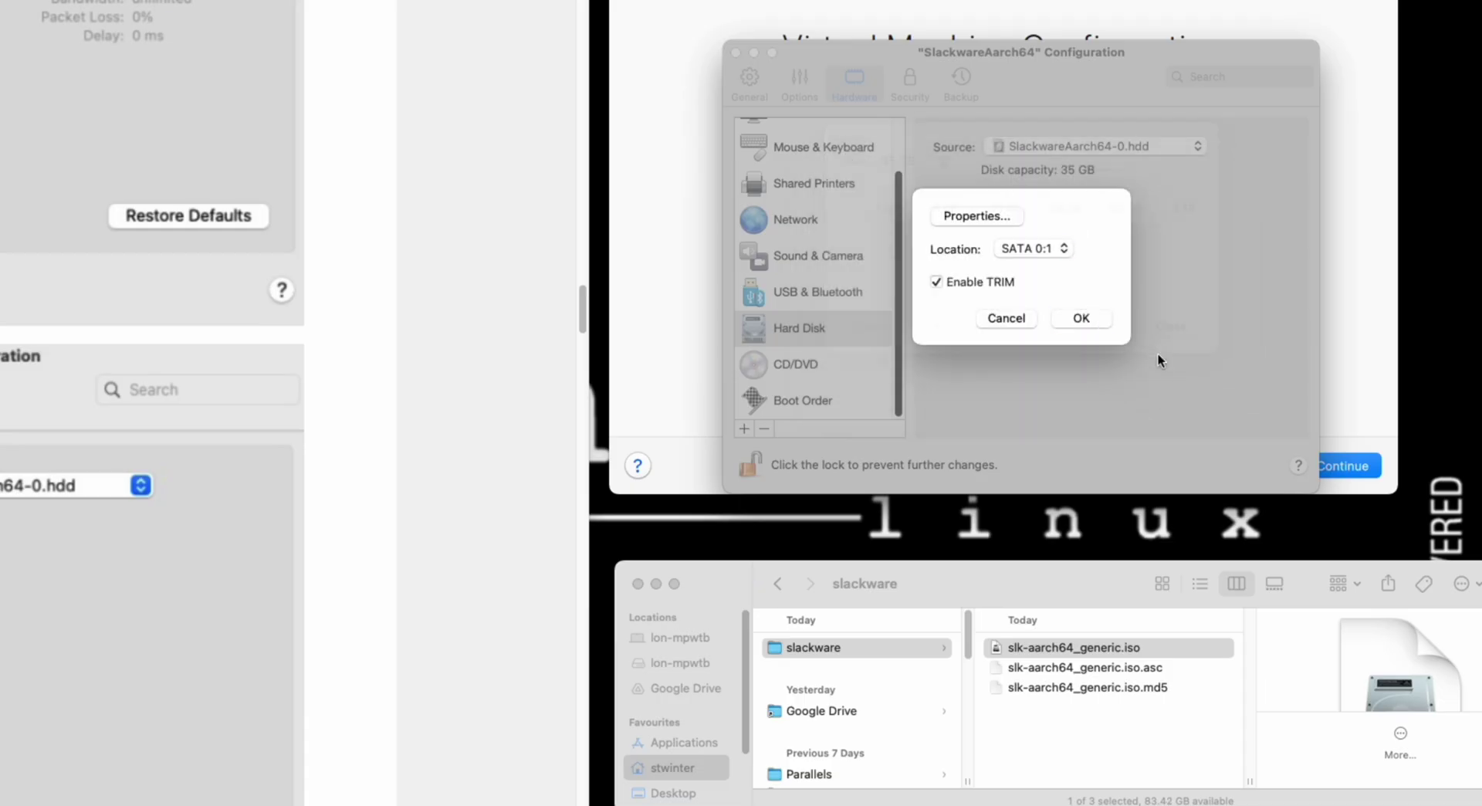
click(1078, 317)
- Attach slk-aarch64_generic.iso as the VM's CD/DVD source image
click(800, 365)
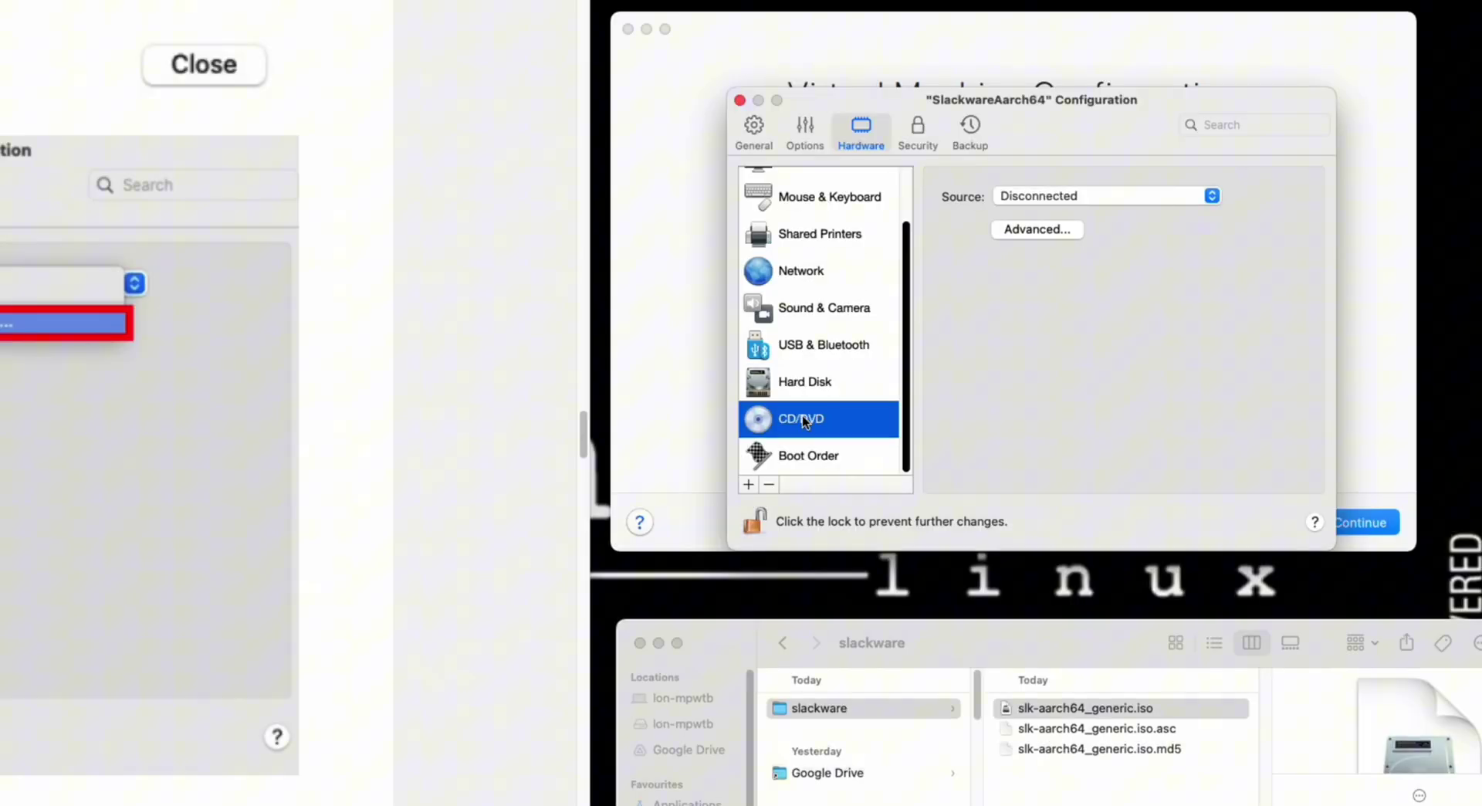
click(1071, 196)
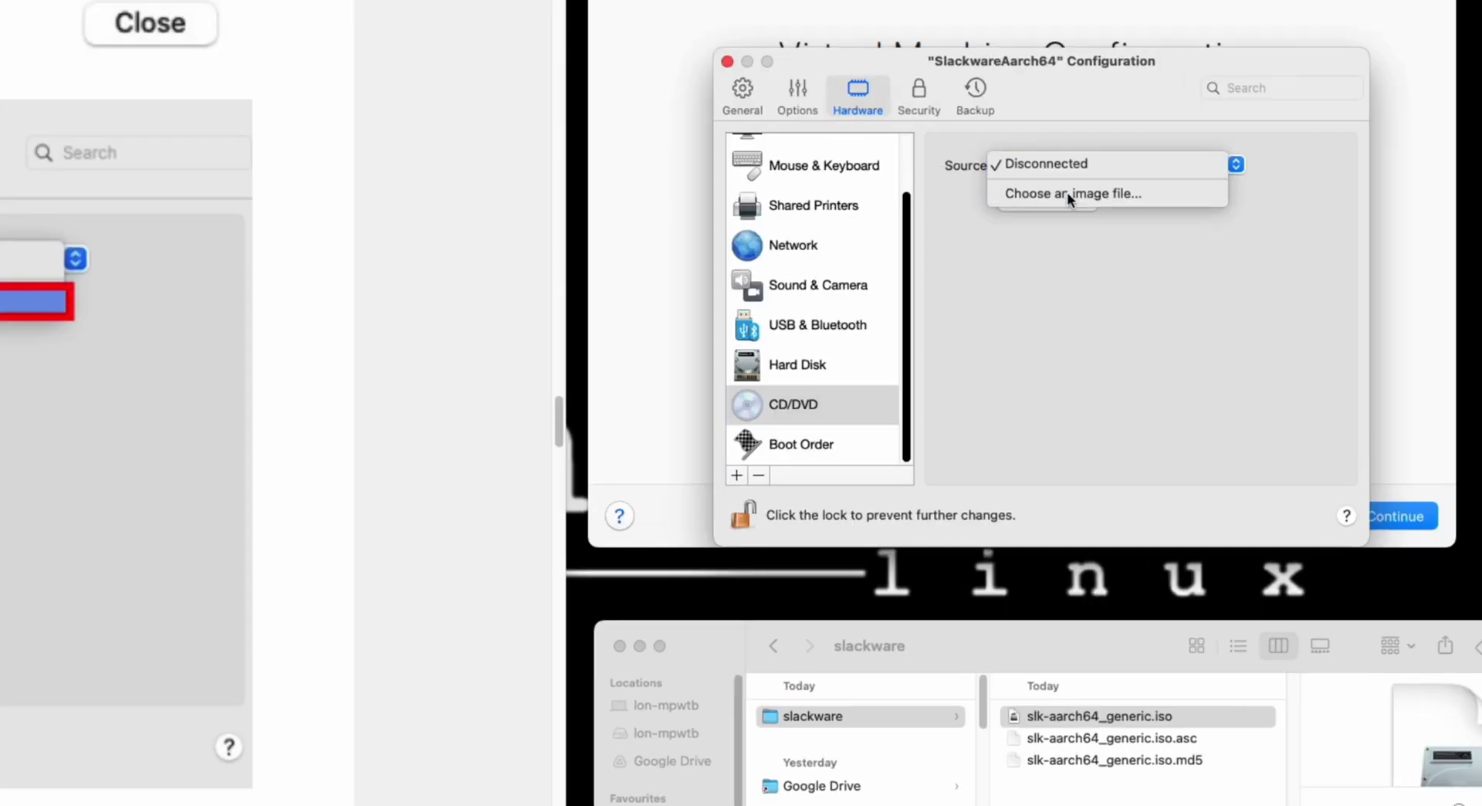
click(1067, 192)
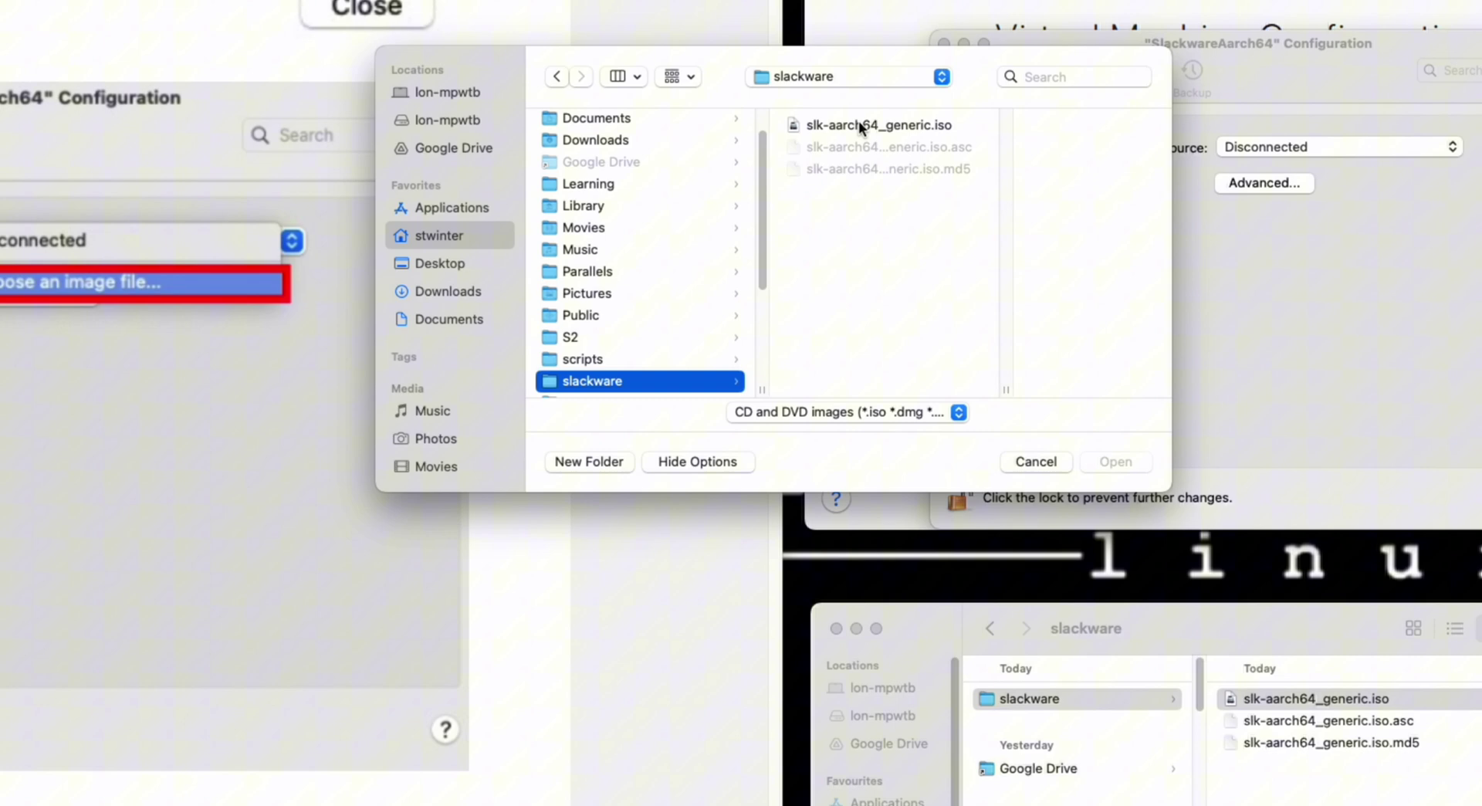
click(859, 122)
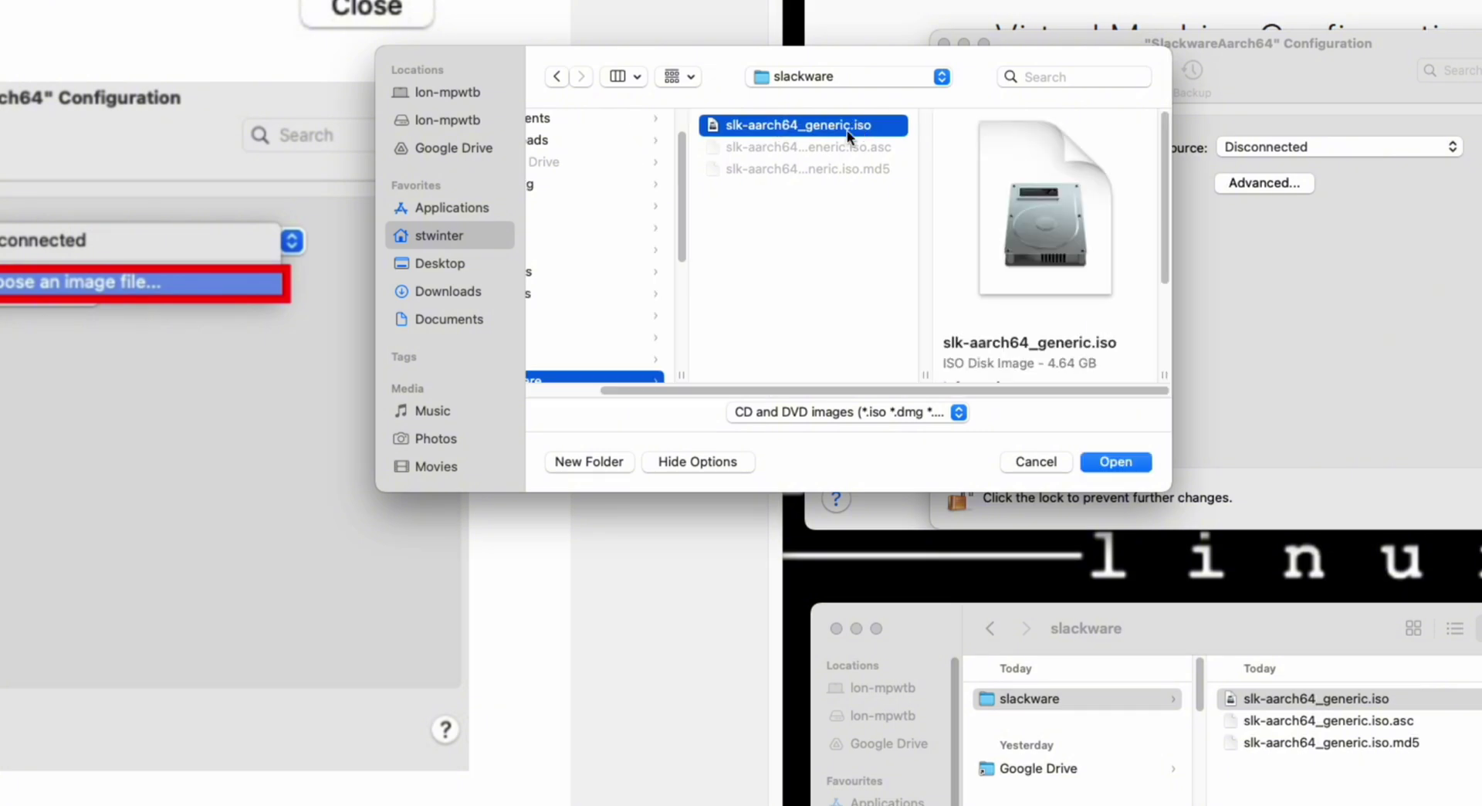
click(1116, 461)
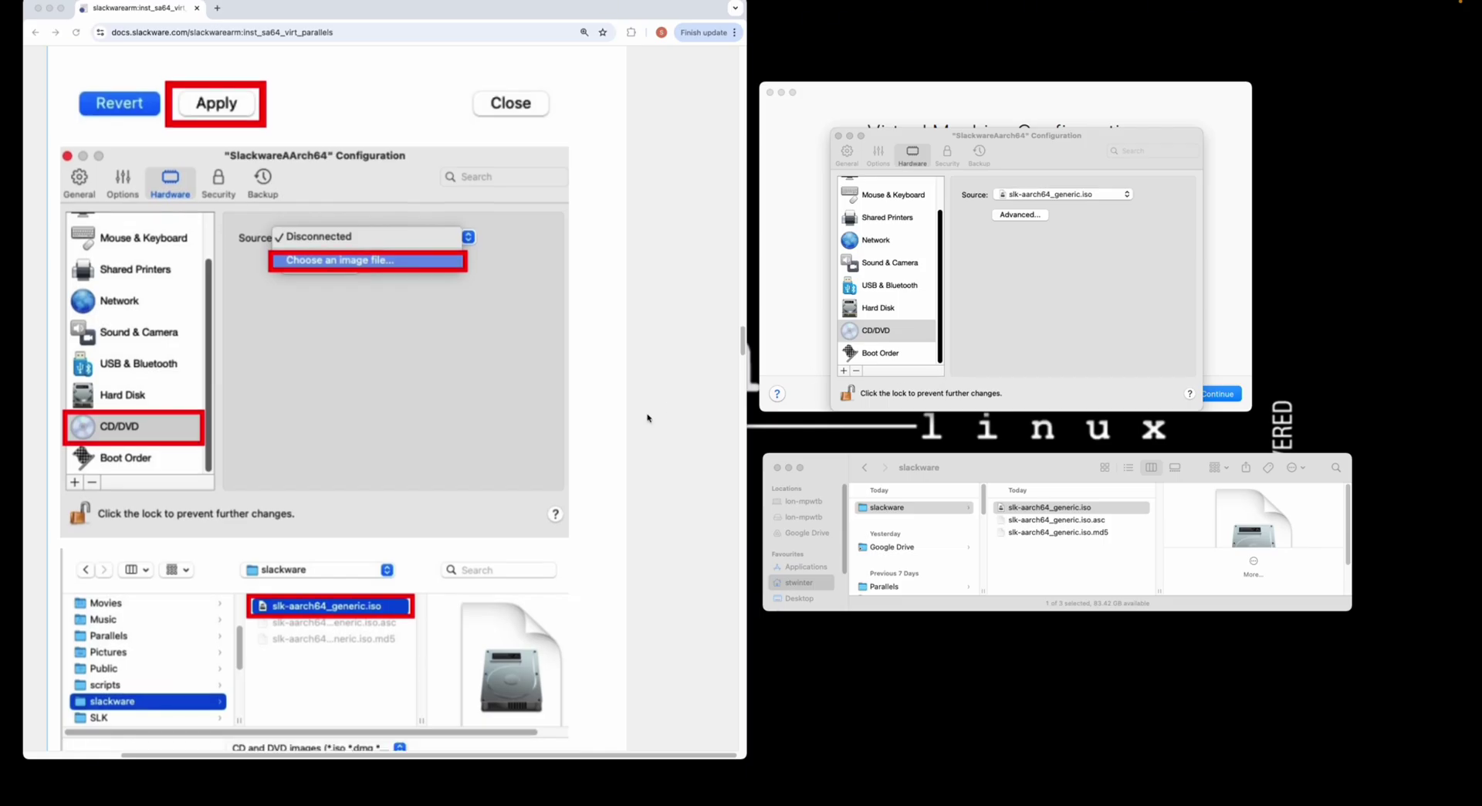
- Close the VM configuration window to return to the summary
scroll(647, 417, down, 10)
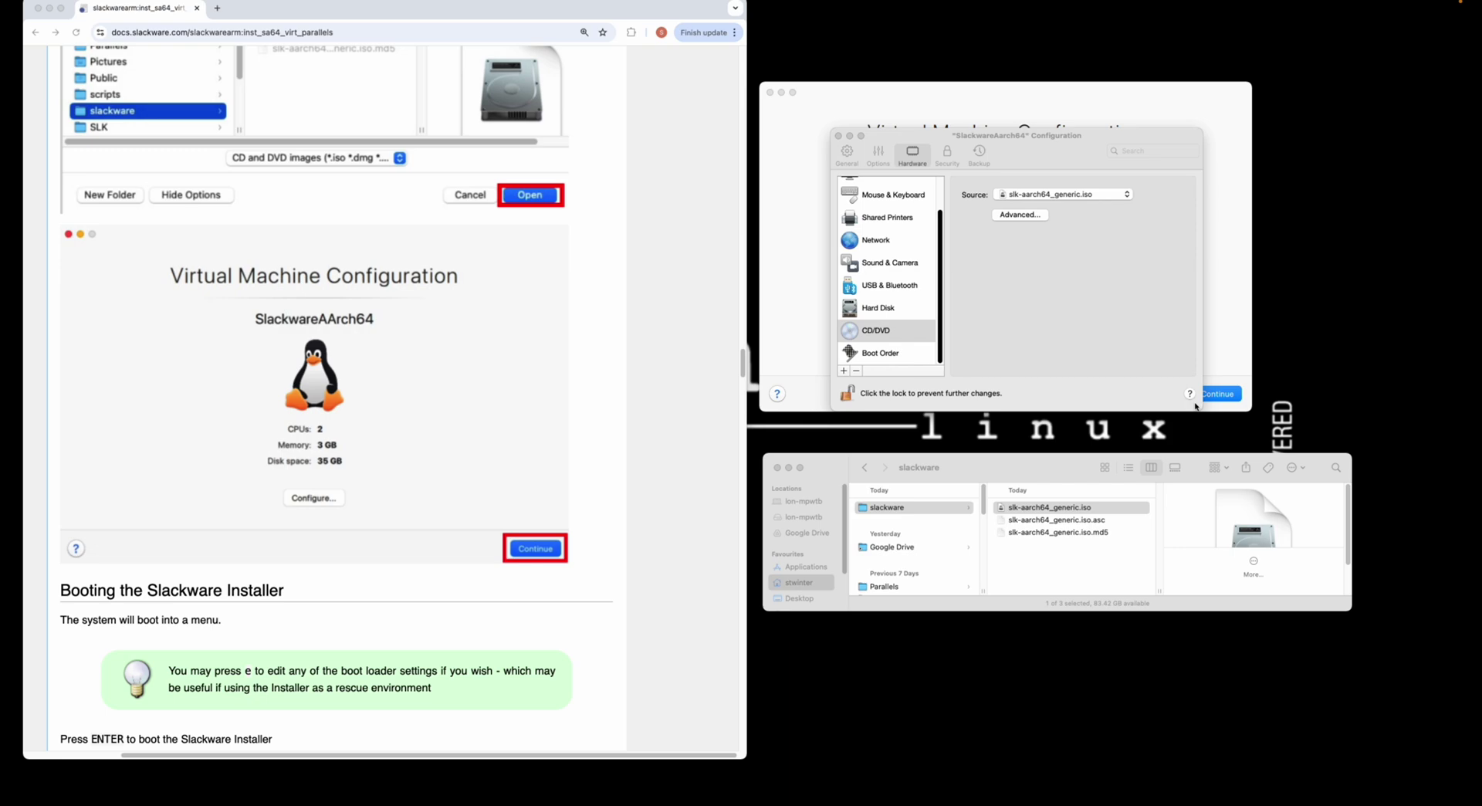
click(840, 135)
scroll(530, 394, down, 4)
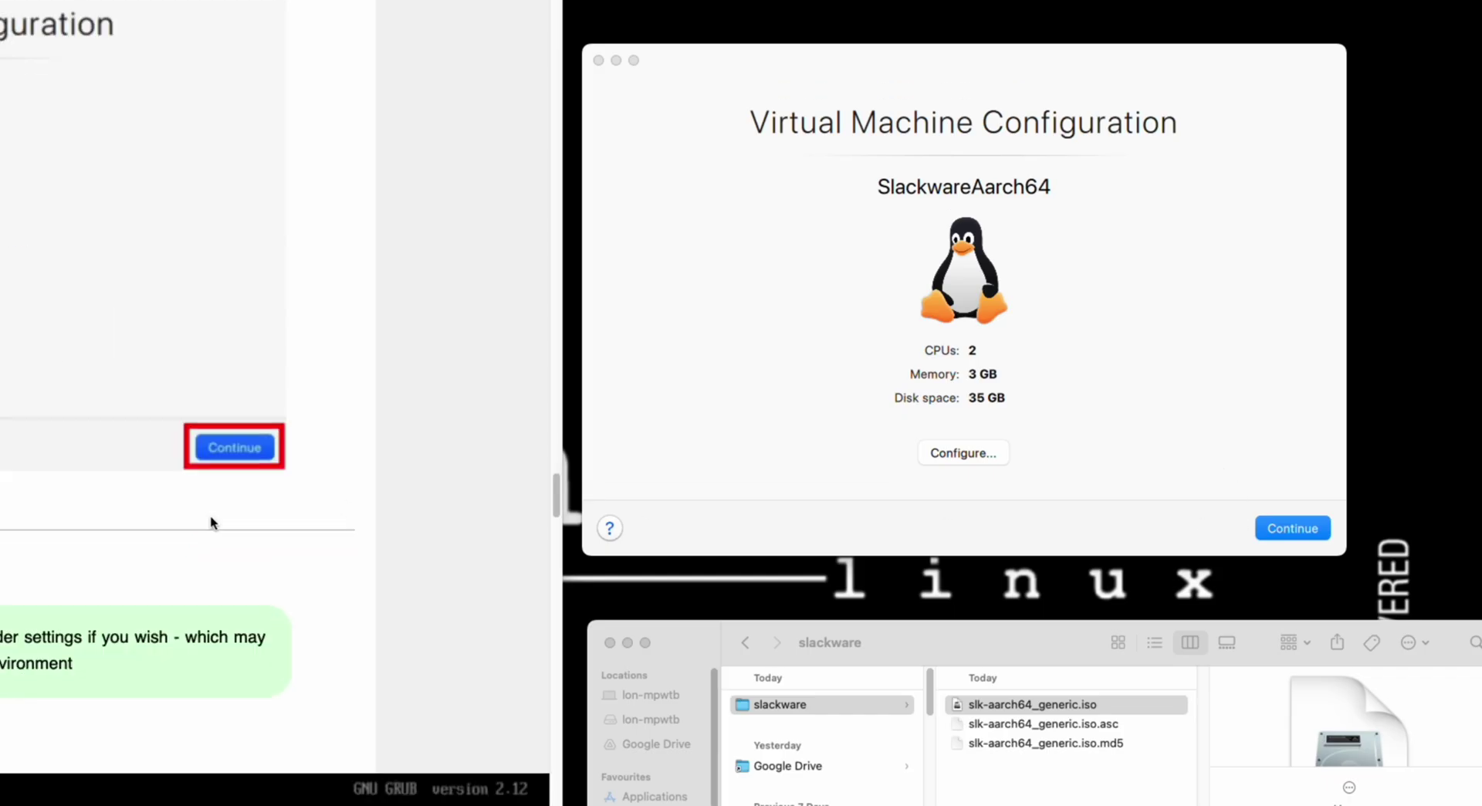
- Start the VM, dismiss the camera and microphone warnings, and boot Install Slackware
click(1309, 527)
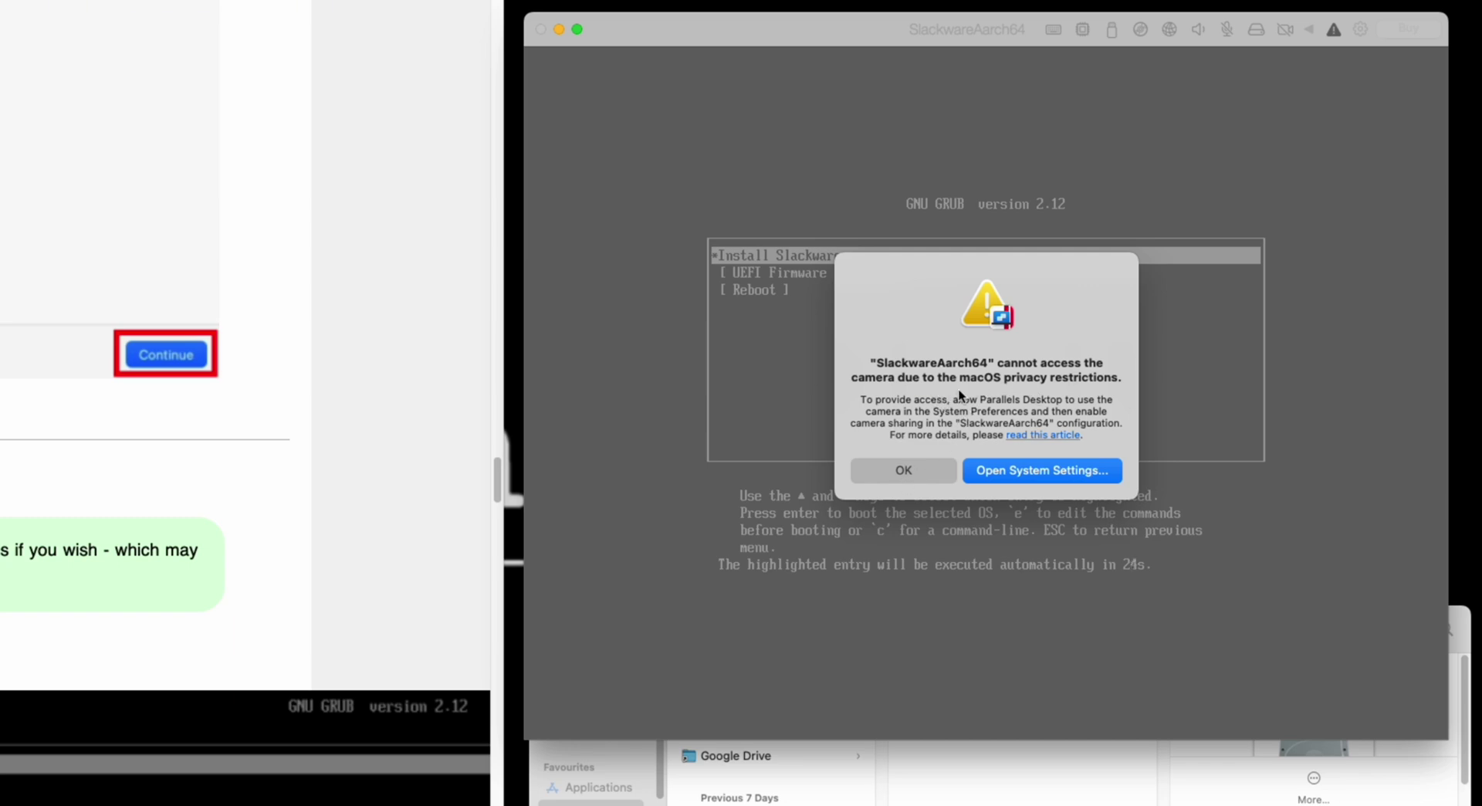
click(928, 476)
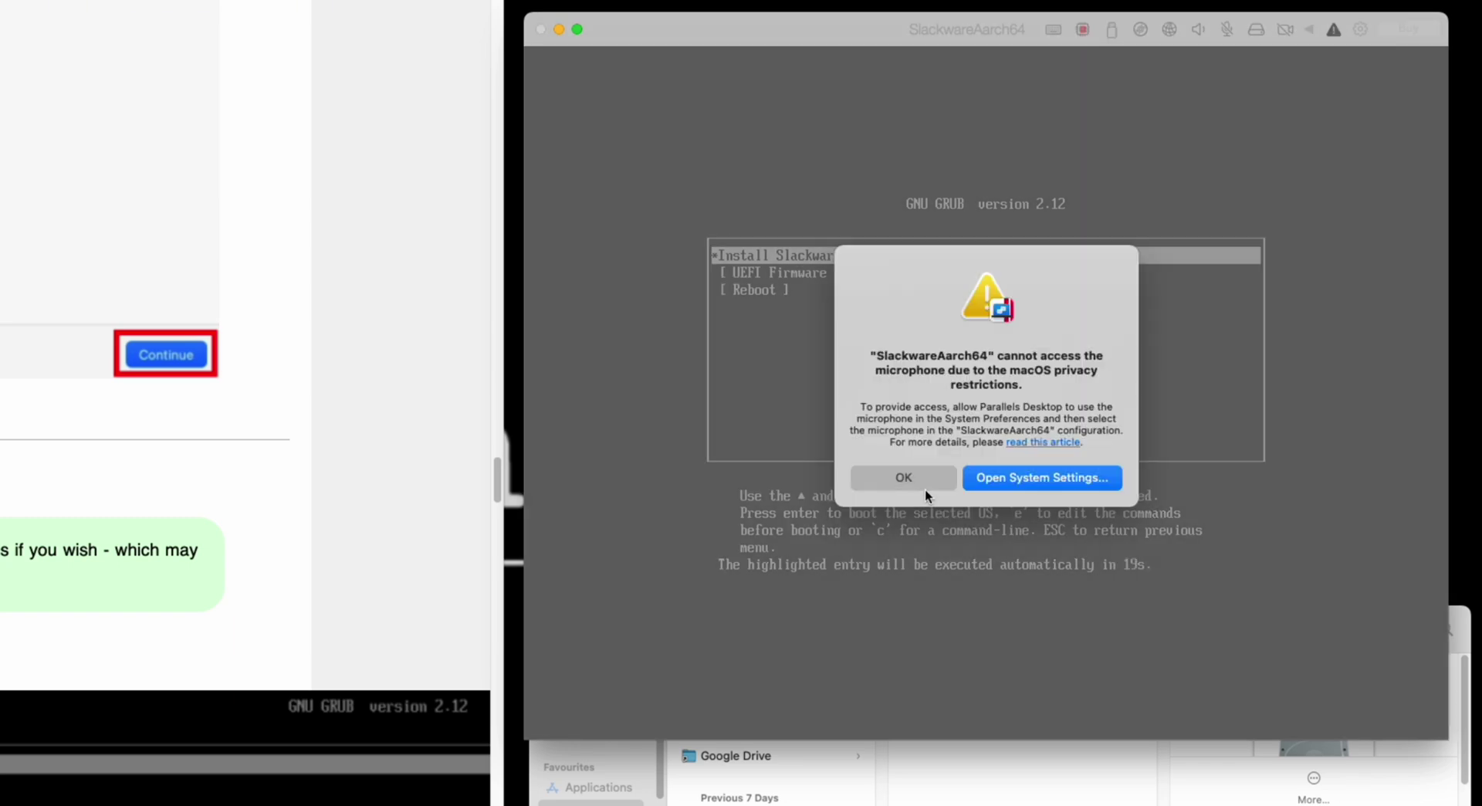
click(920, 478)
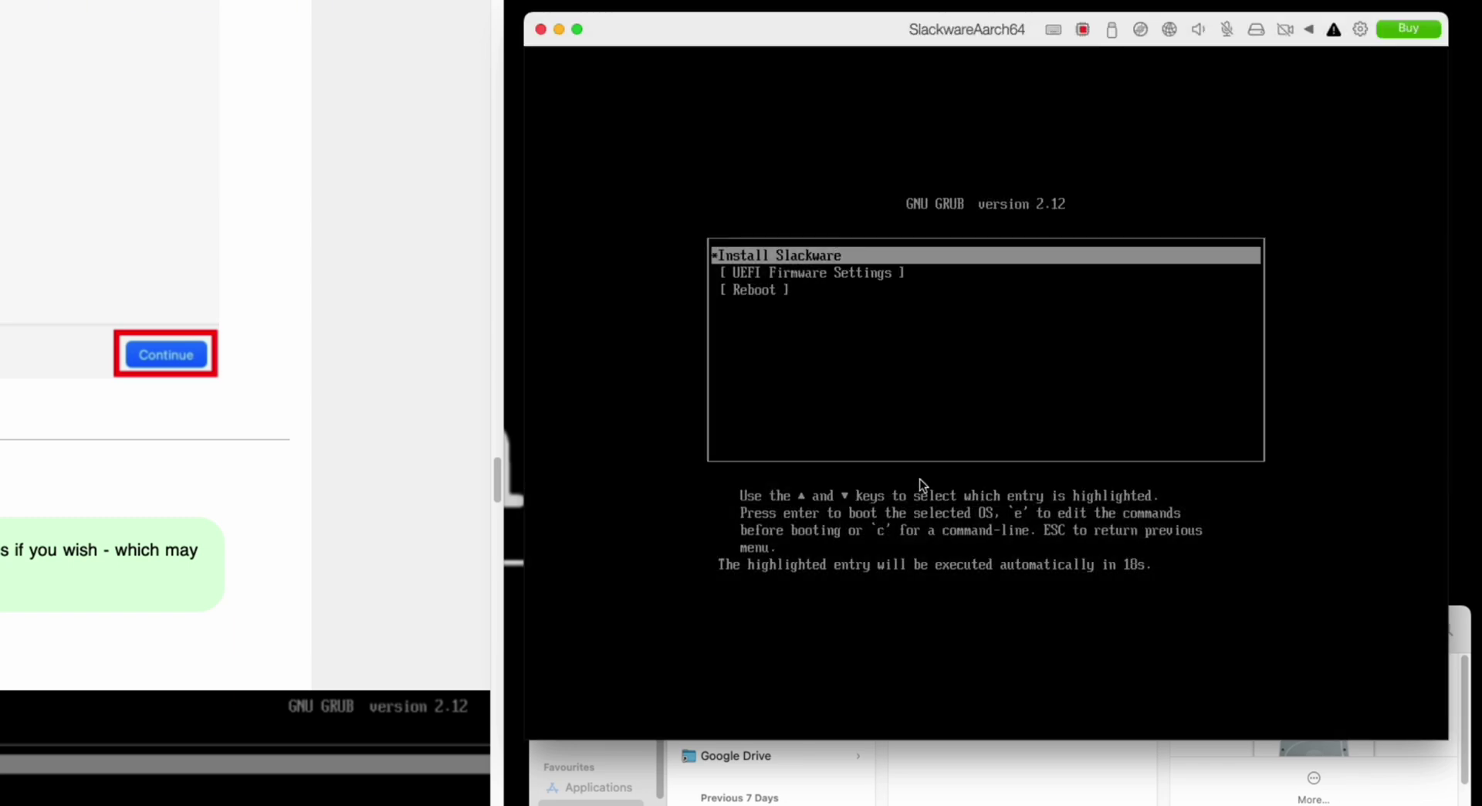
click(850, 197)
key(Return)
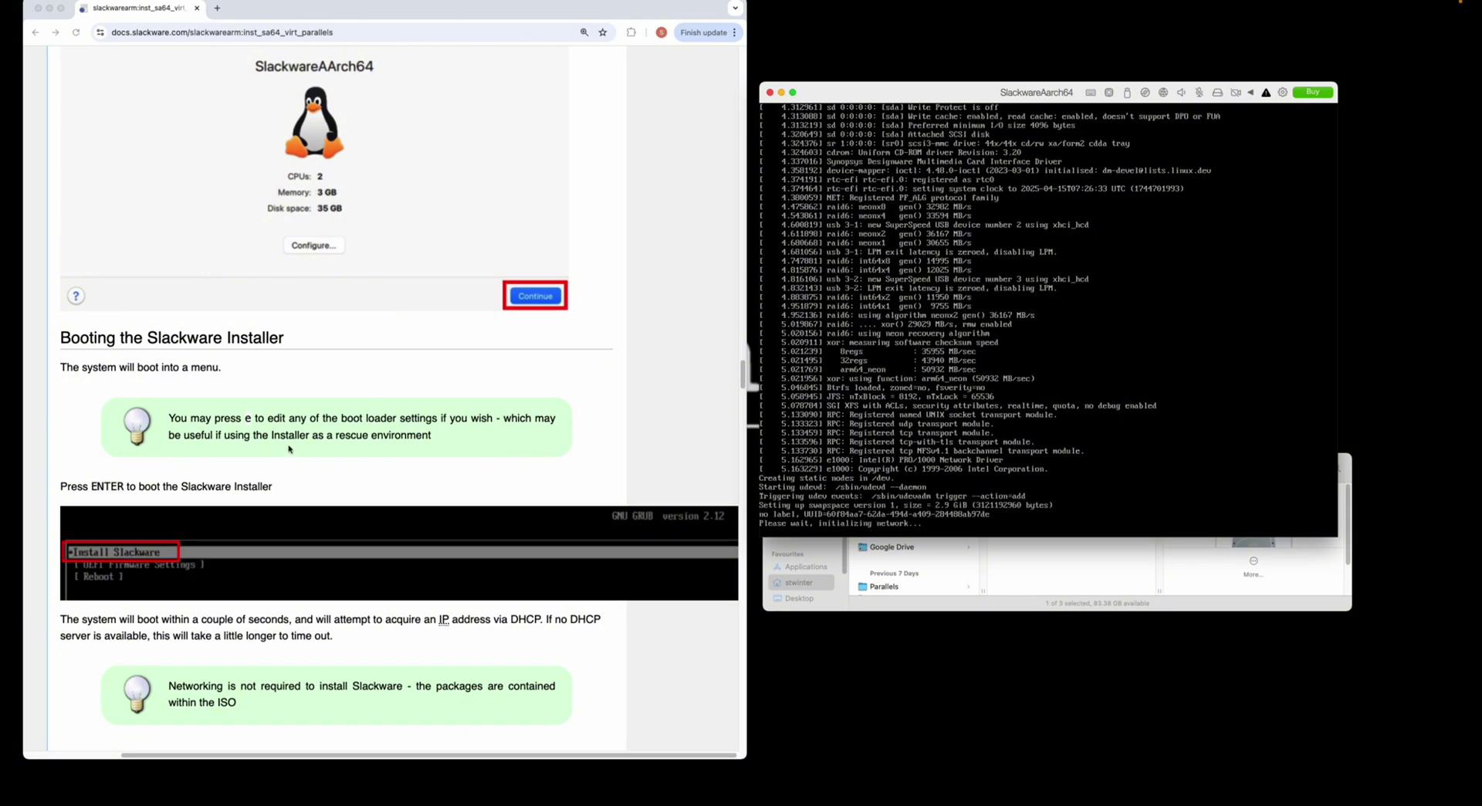
scroll(289, 448, down, 8)
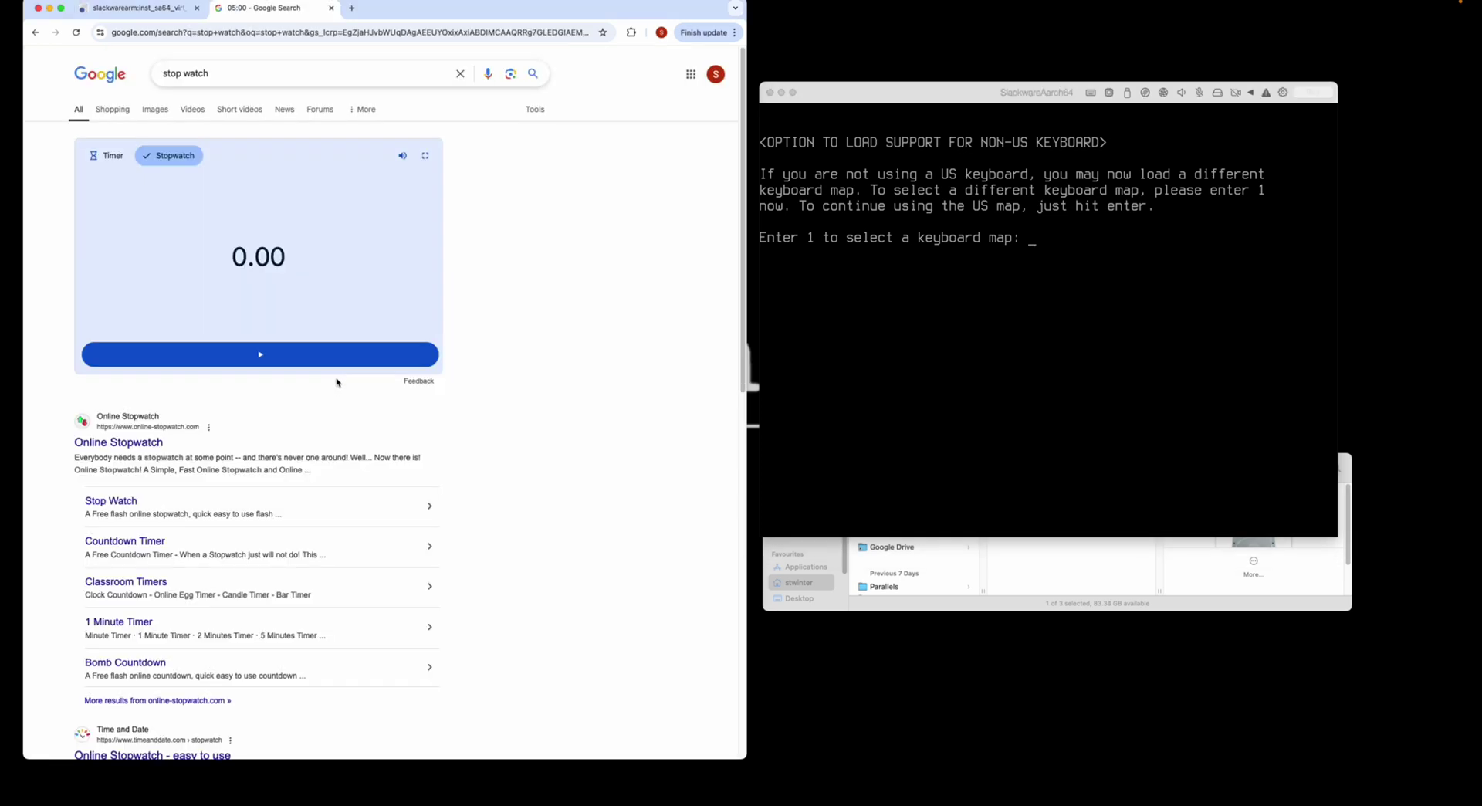
- Start the stopwatch in Chrome and switch back to the Slackware docs tab
click(332, 357)
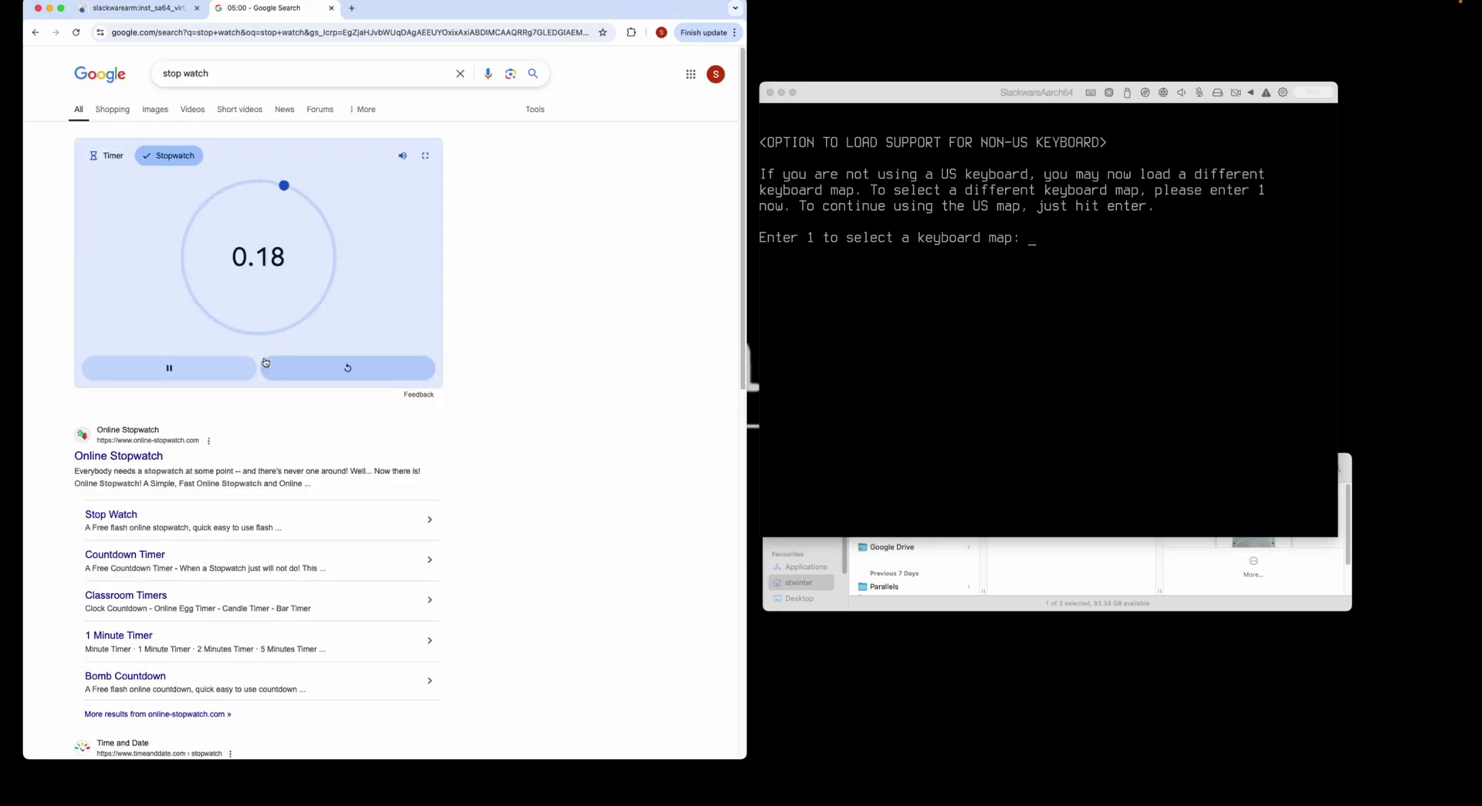
click(146, 9)
click(1004, 348)
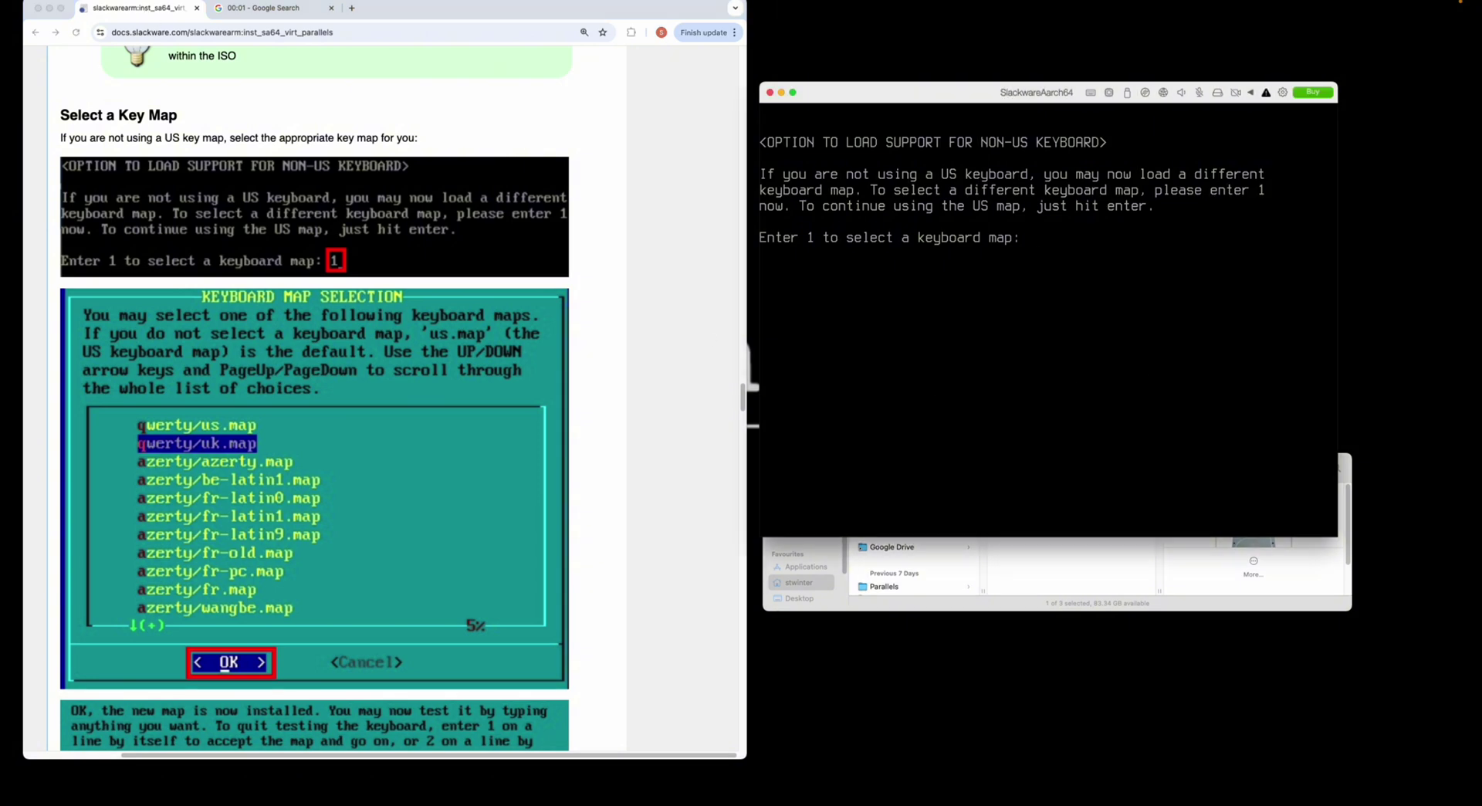
- Choose to load a non-US keyboard map, pick one and confirm it in the installer
text(1)
key(Return)
key(Down)
key(Return)
text(1)
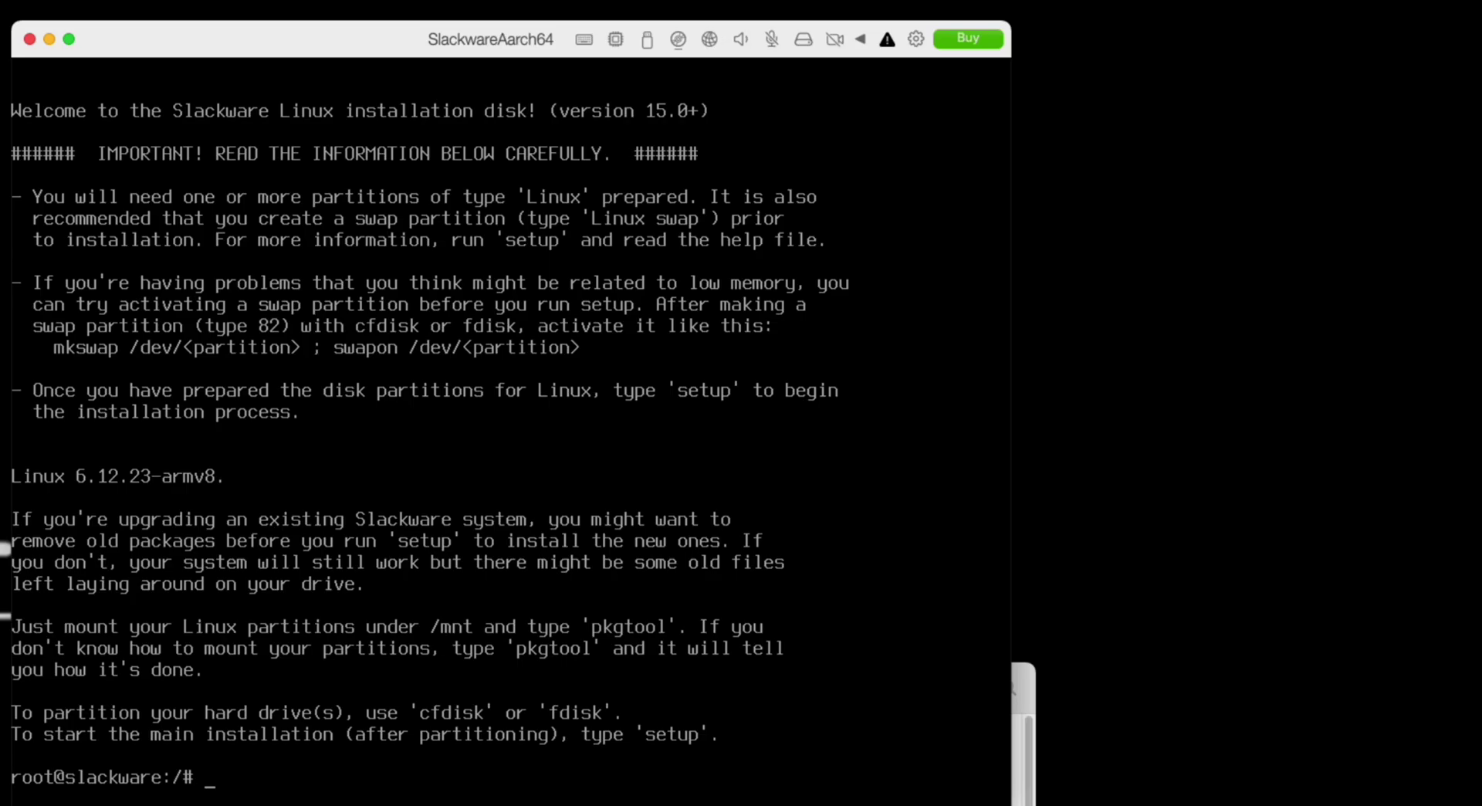
- Open /dev/sda in fdisk and create a new empty GPT partition table
text(fdisk /dev/)
text(sd)
text(g)
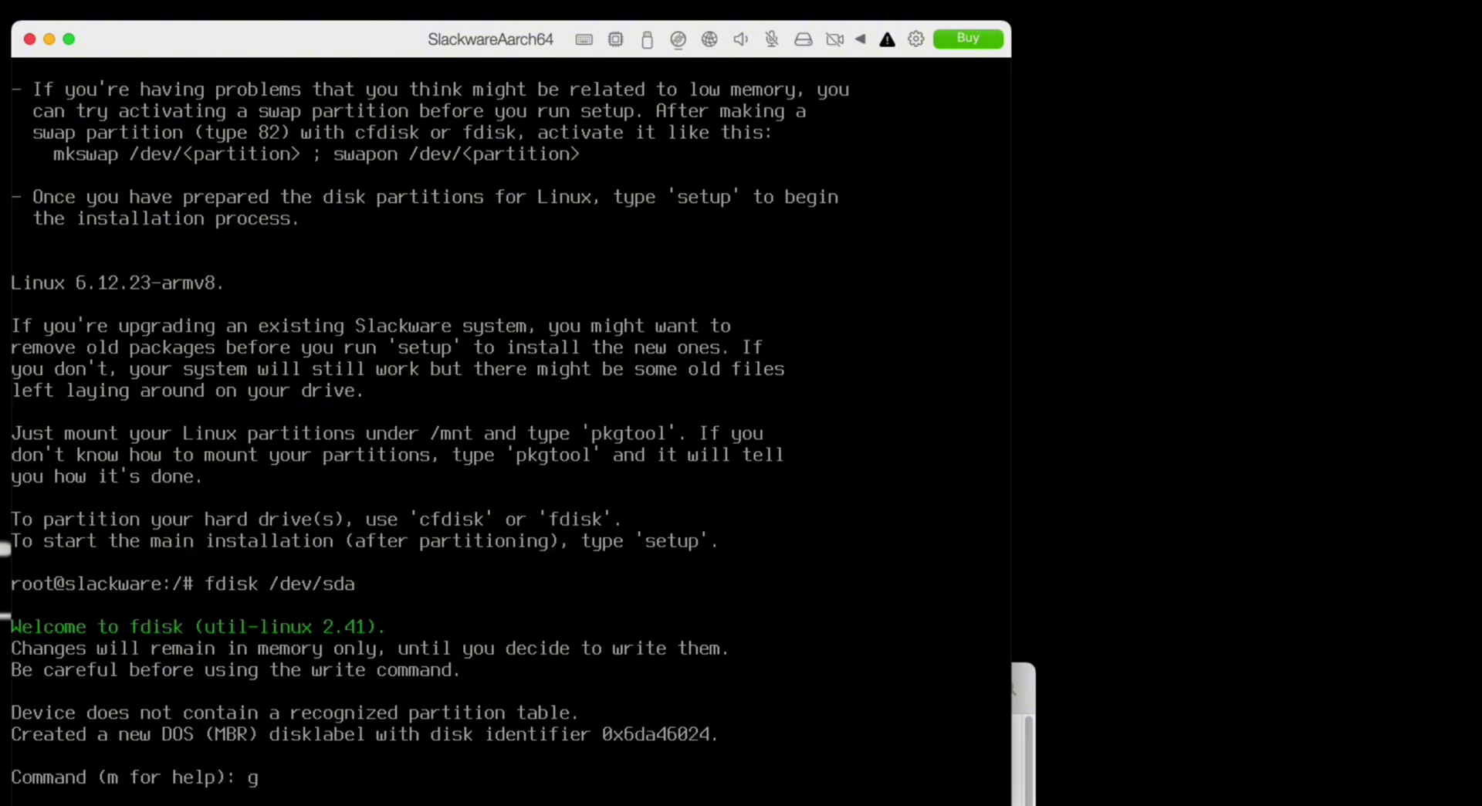
key(Return)
- Create a 100 MiB partition 1 and set its type to EFI System (uefi)
text(n)
key(Return)
key(Return)
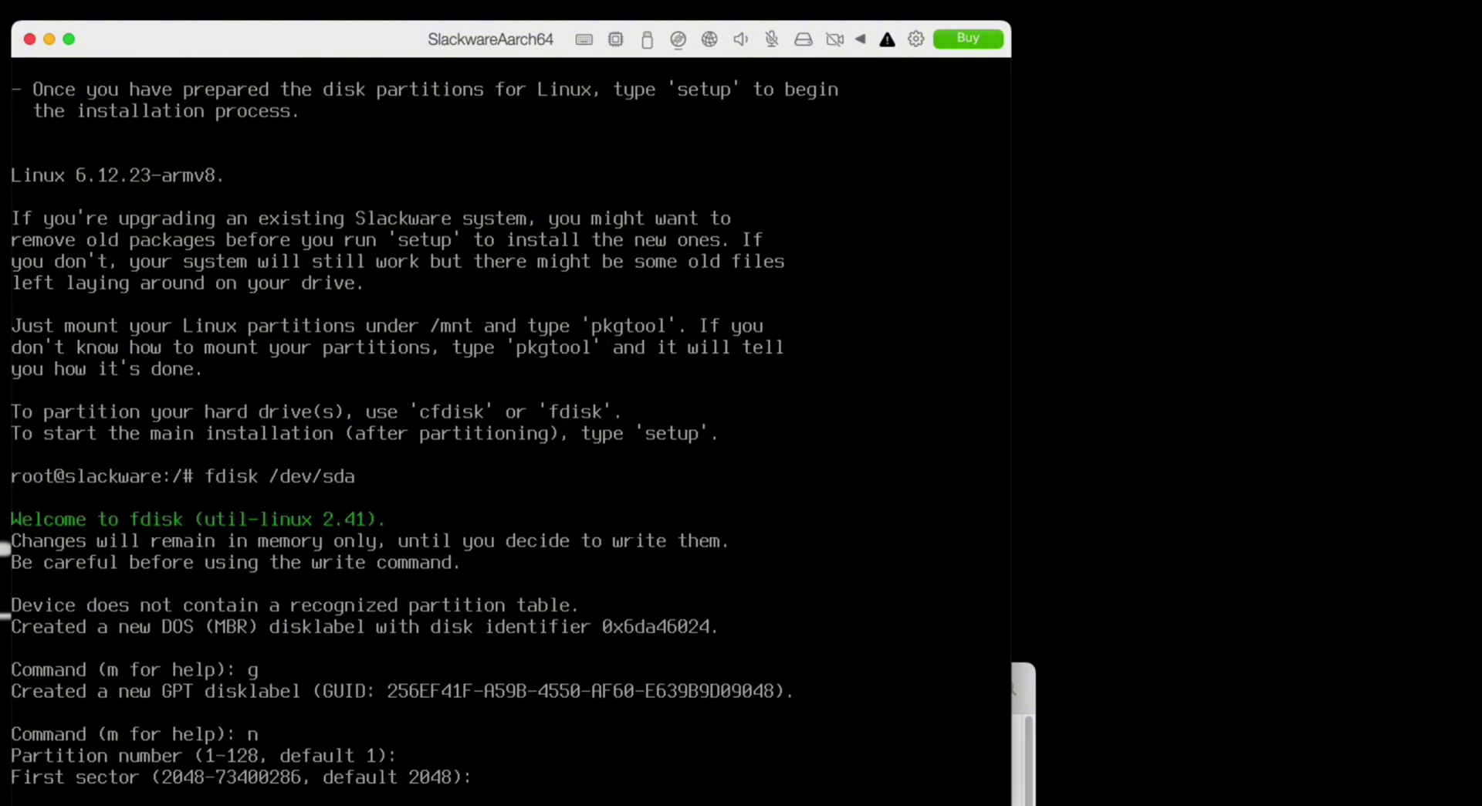
text(+100M)
key(Return)
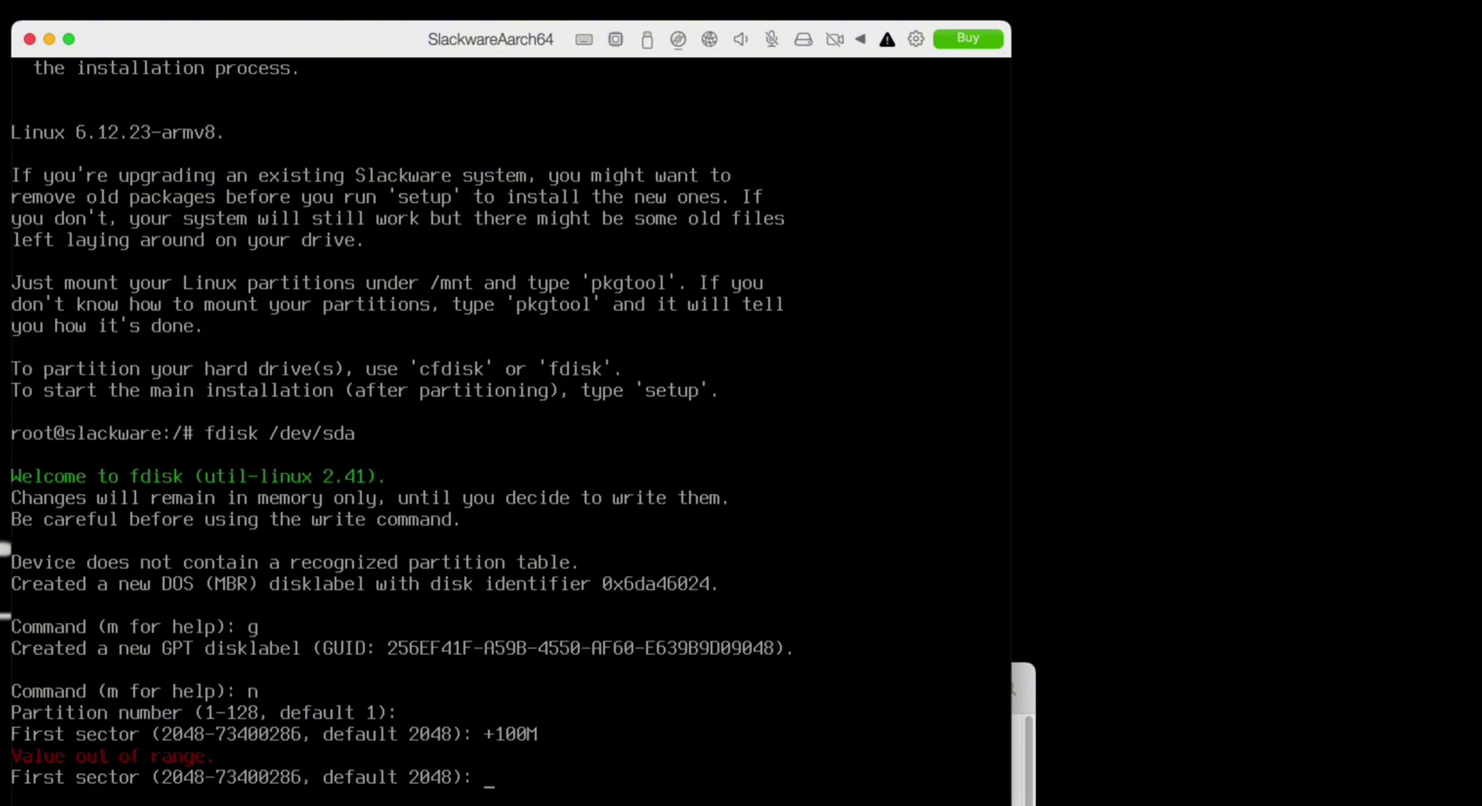
key(Return)
text(+100M)
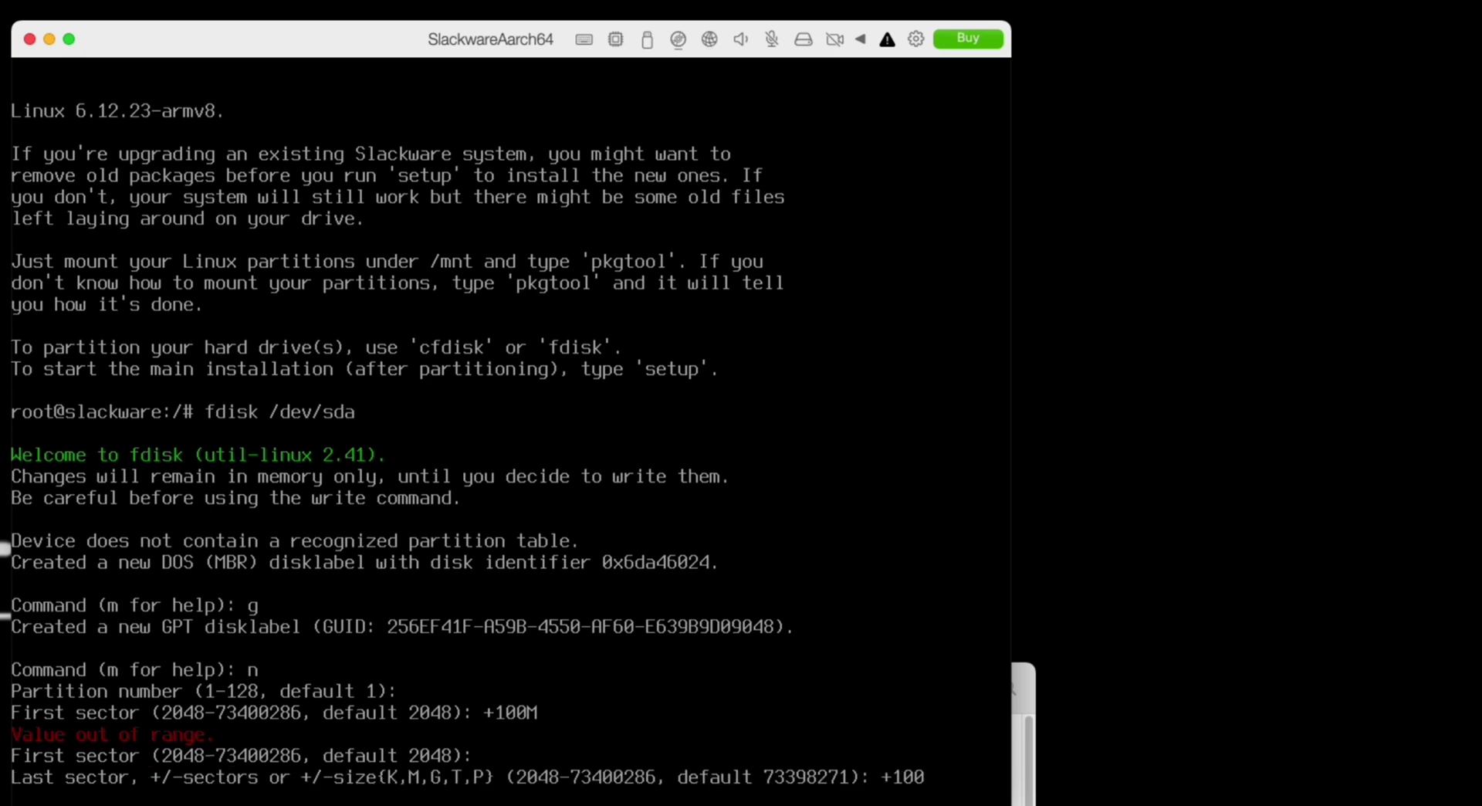
key(Return)
text(t)
key(Return)
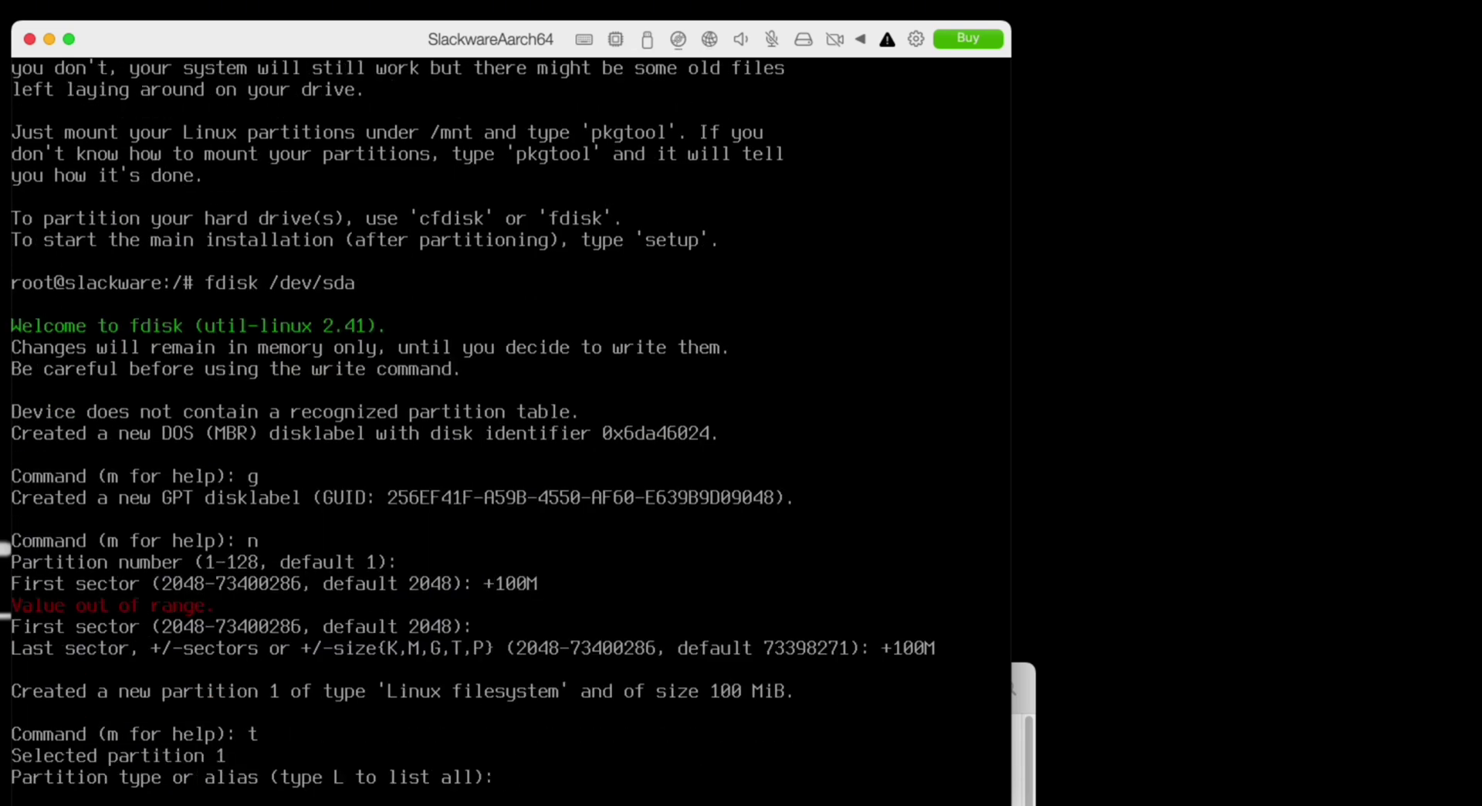
text(uefi)
key(Return)
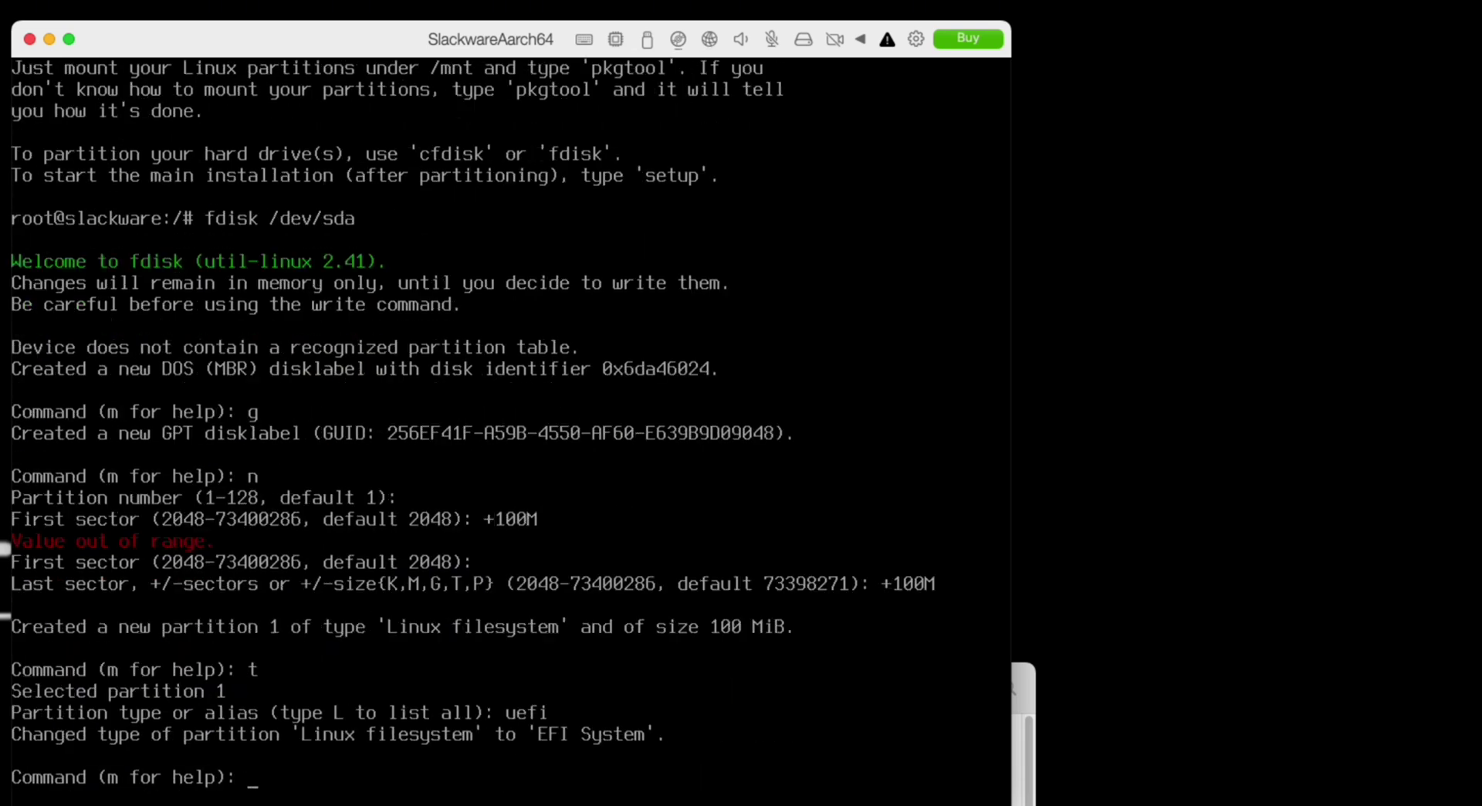
text(n)
- Create a 4 GiB partition 2 and set its type to Linux swap
key(Return)
key(Return)
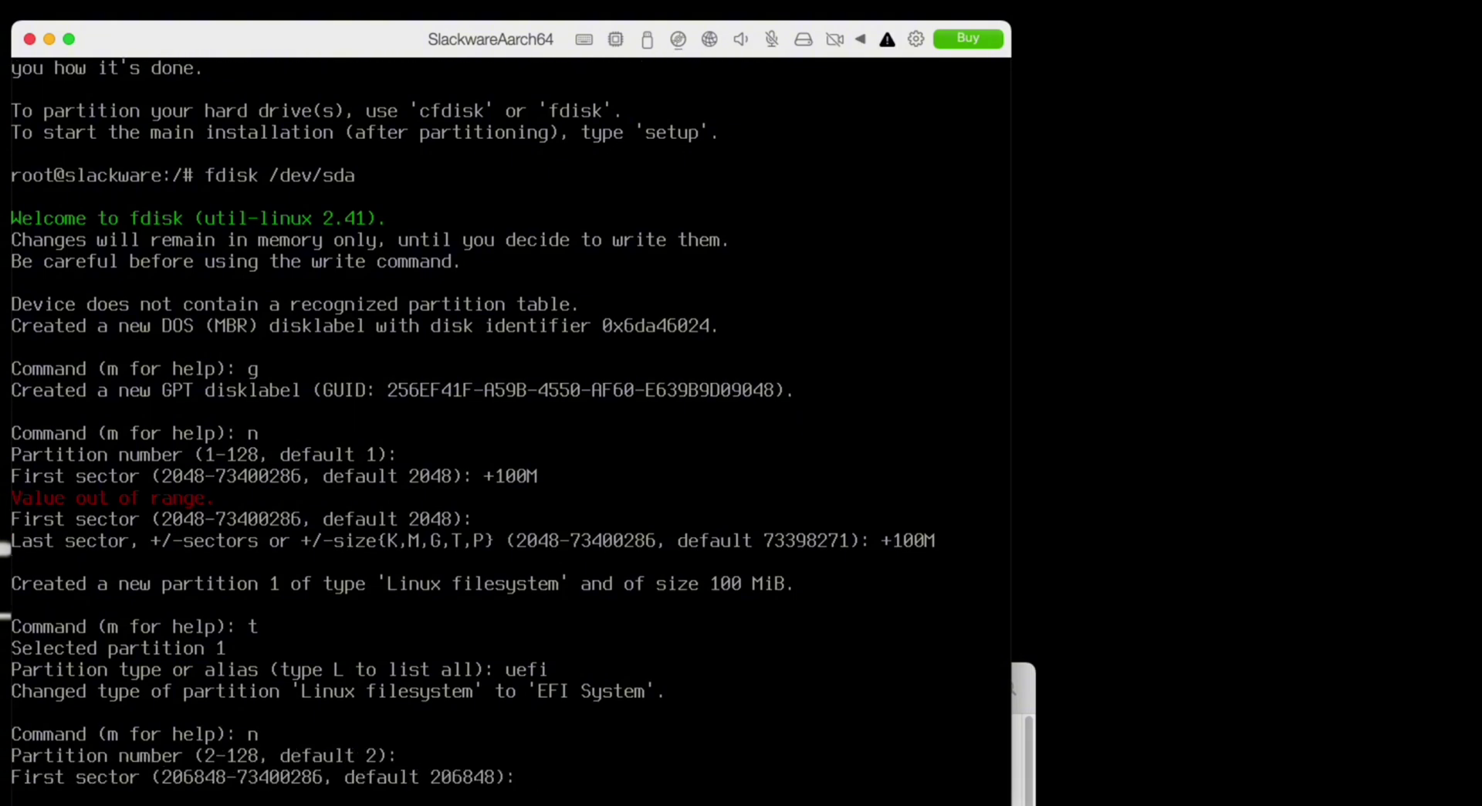
key(Return)
text(+4G)
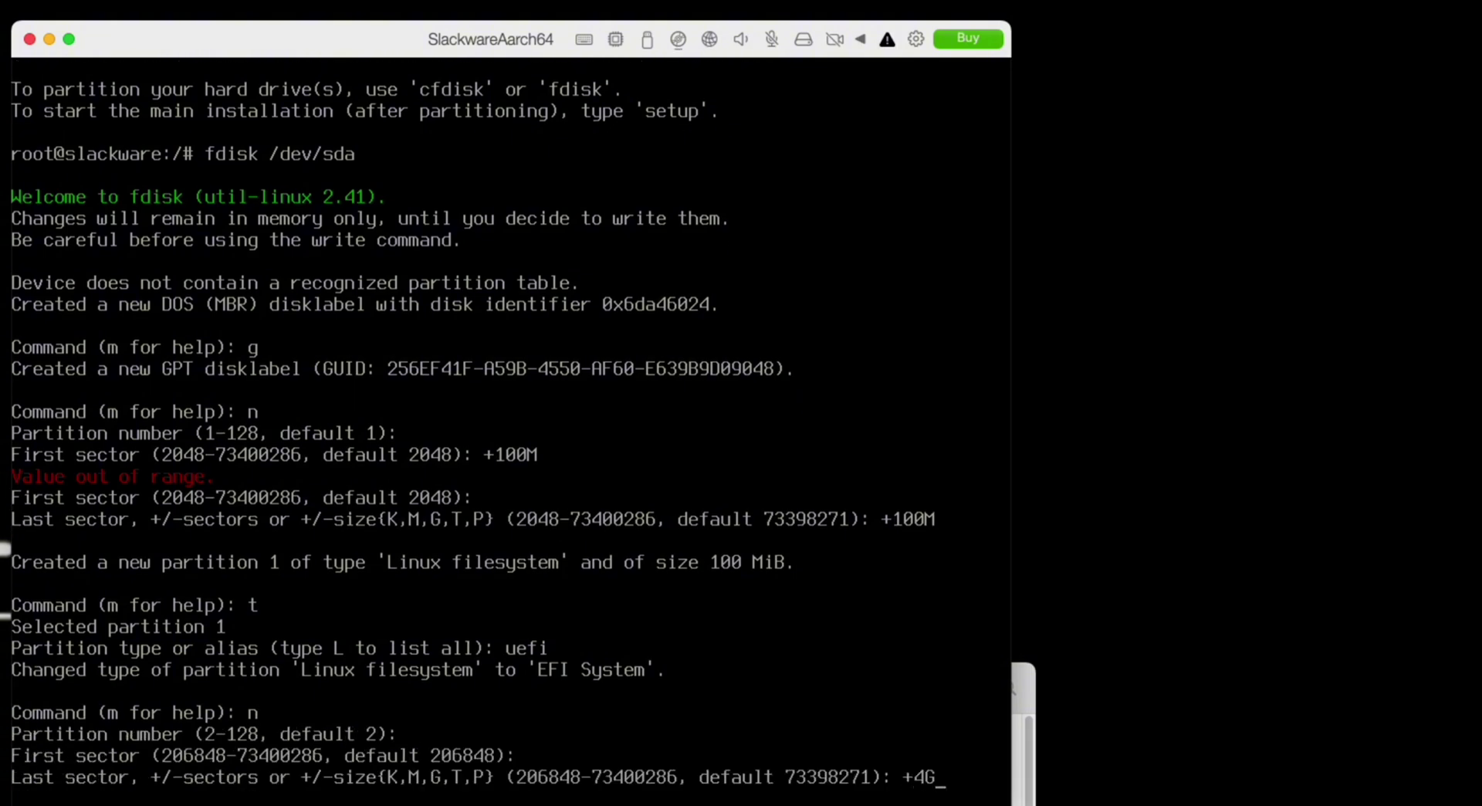
key(Return)
text(t)
key(Return)
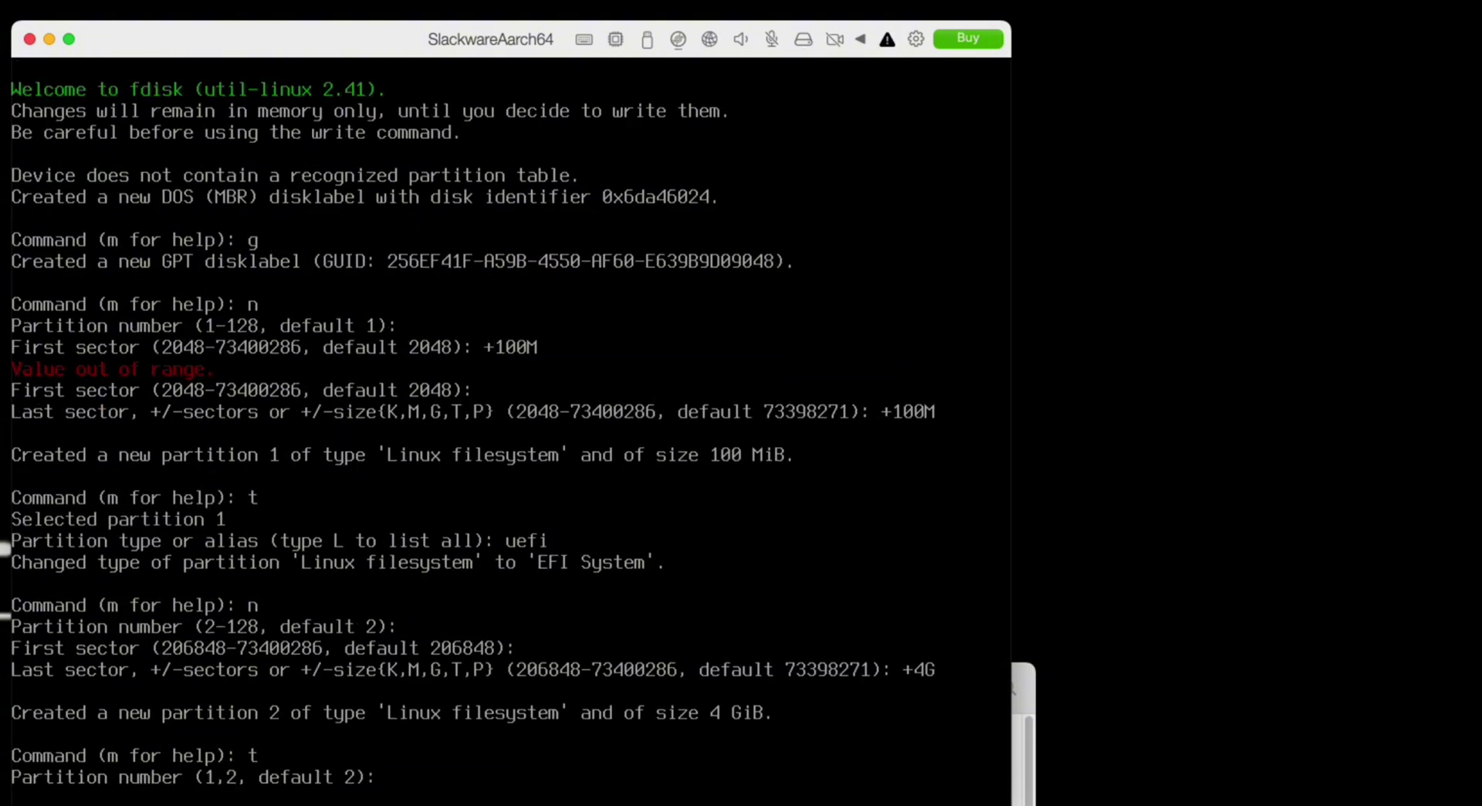
key(Return)
text(swap)
key(Return)
text(n)
- Add partition 3 filling the remaining 30.9 GiB, print the table and write it
key(Return)
key(Return)
key(Return)
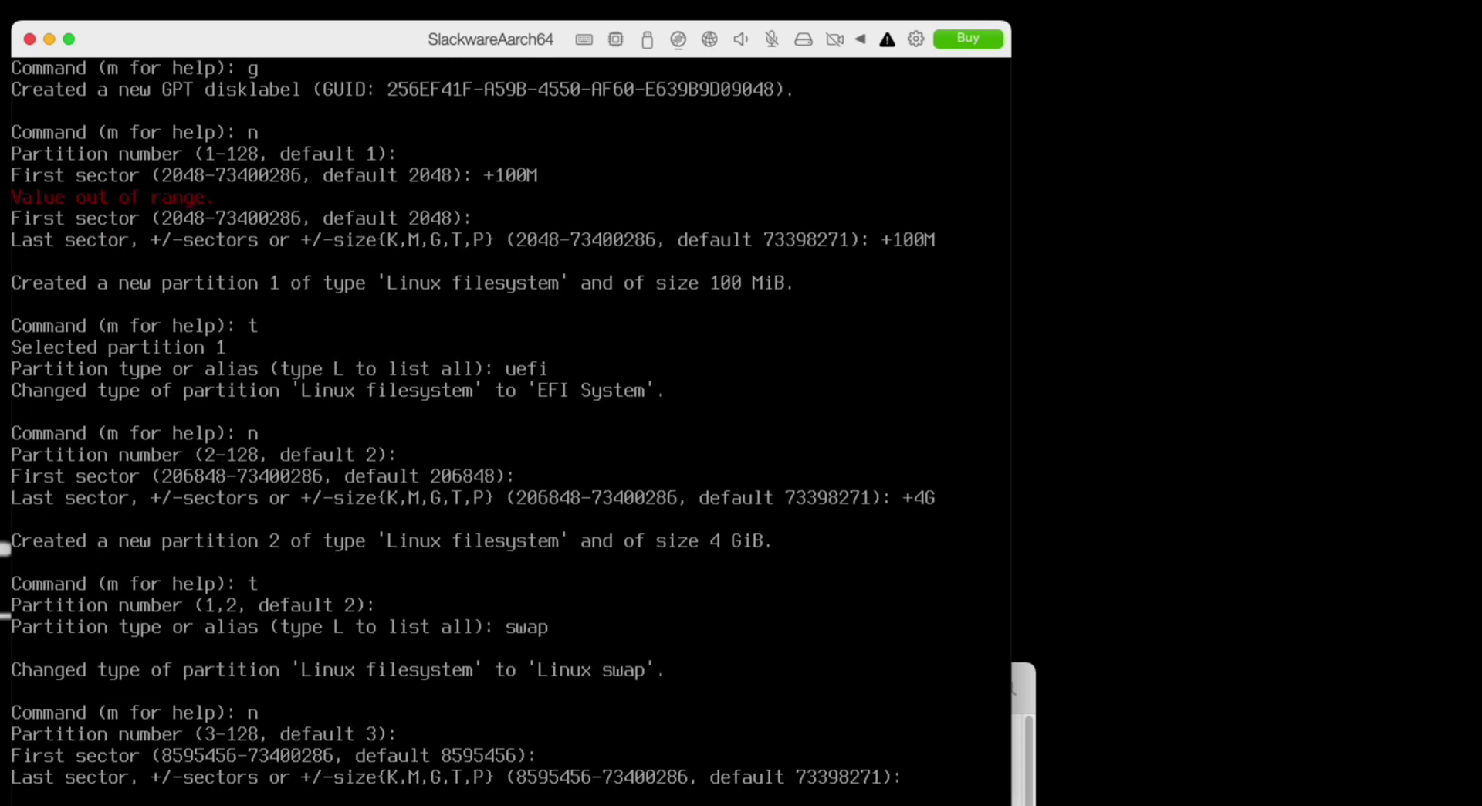
key(Return)
text(p)
key(Return)
text(w)
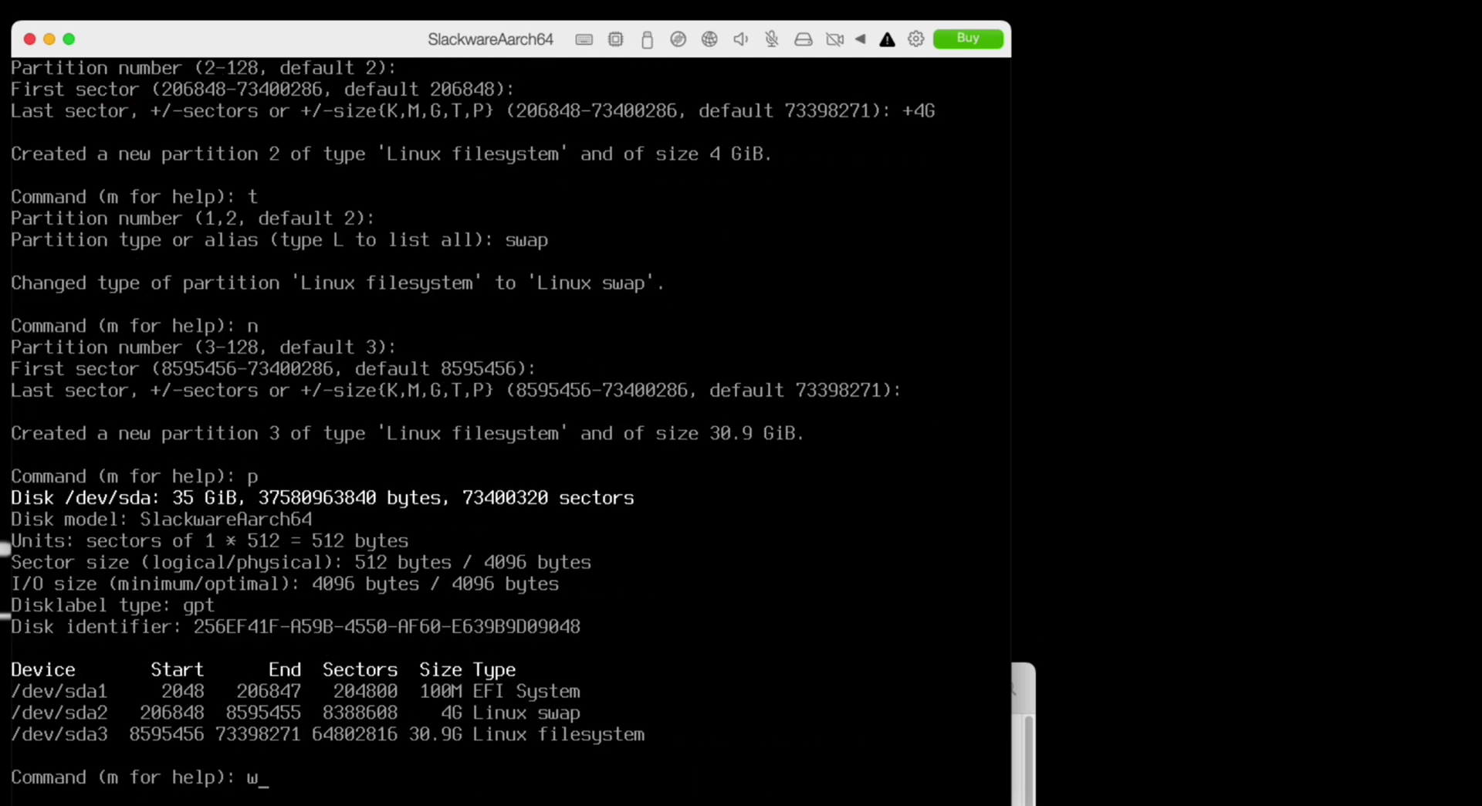
key(Return)
text(setup)
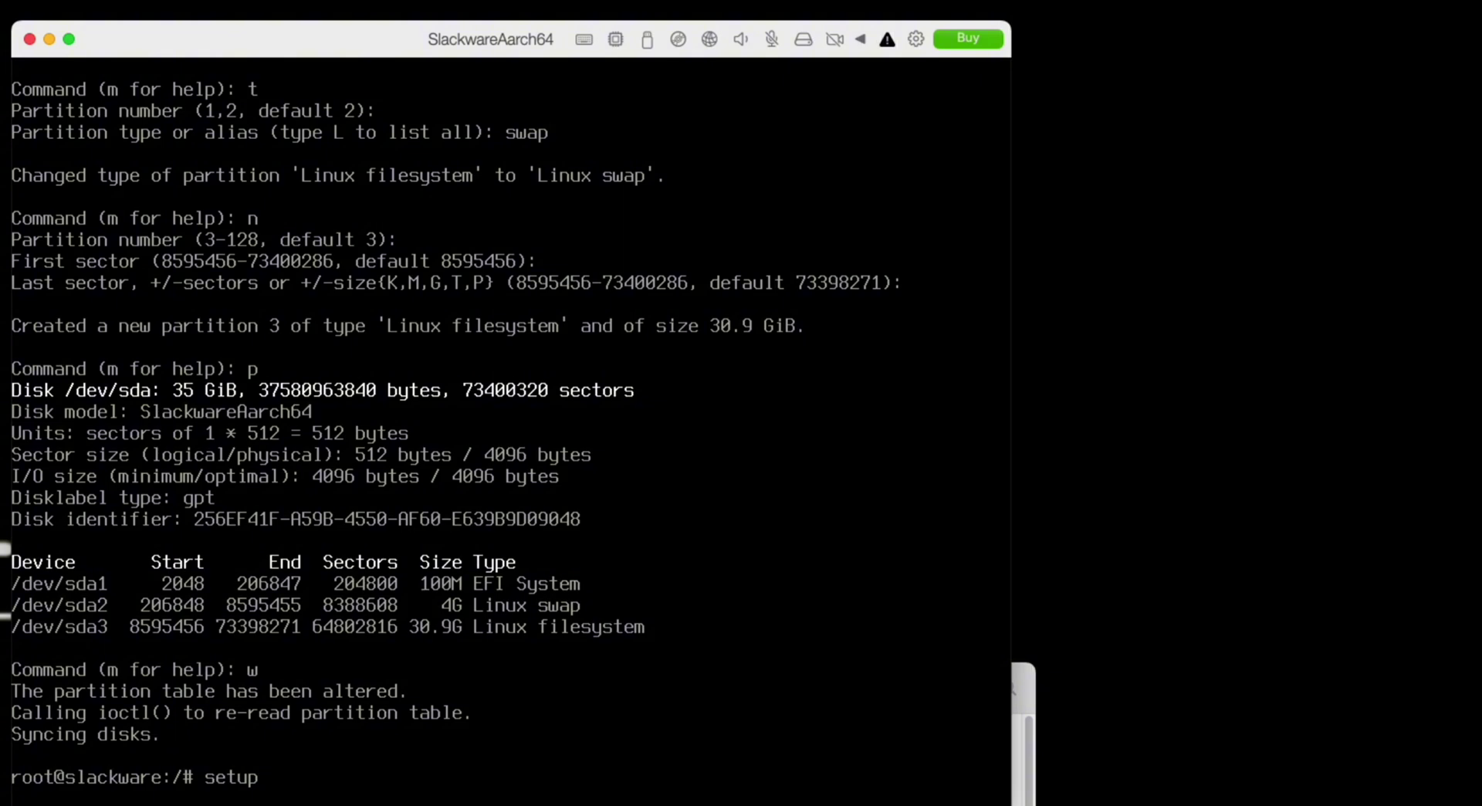
- In Slackware setup, activate /dev/sda2 as swap without a bad-block check
key(Return)
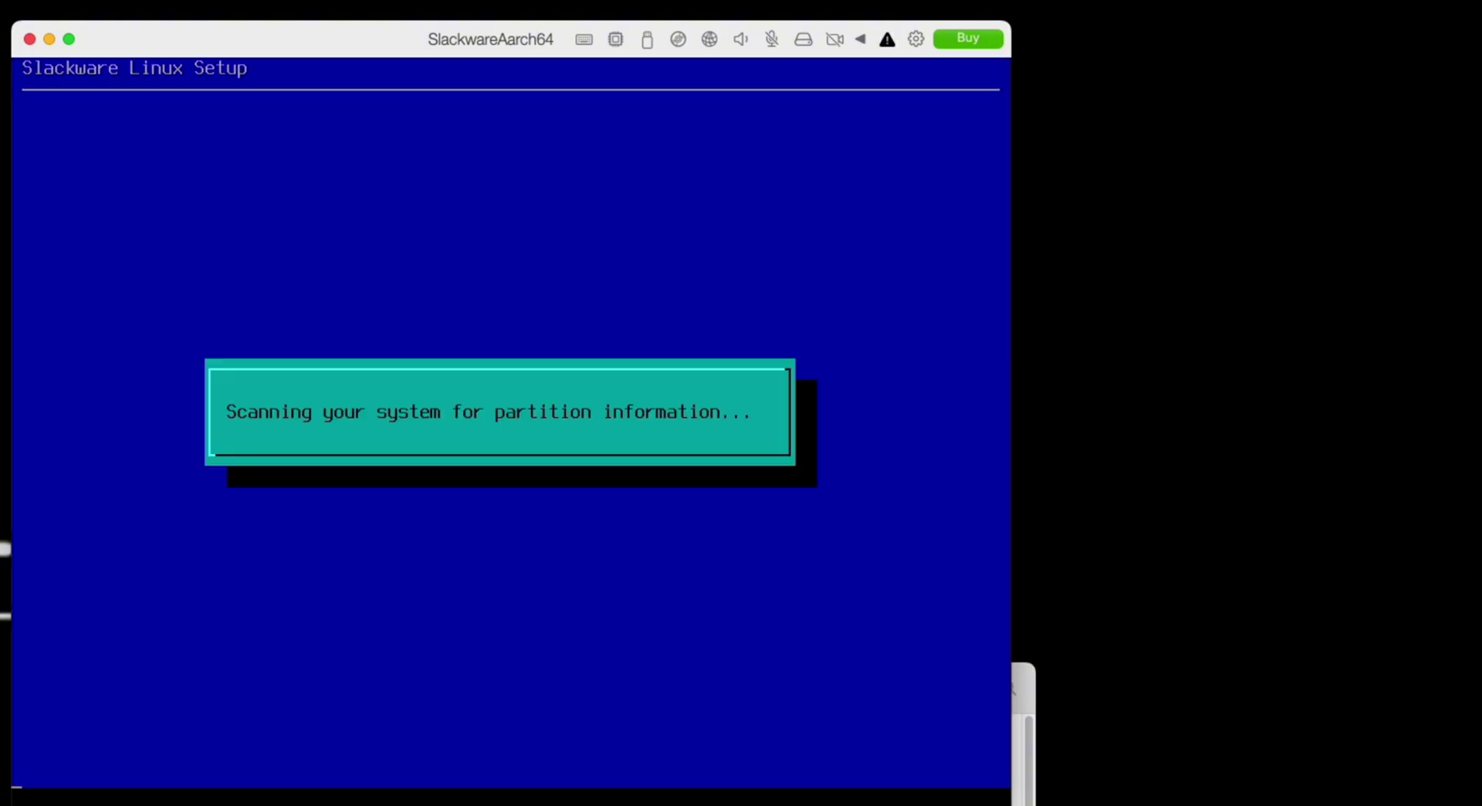
key(Down)
key(Down)
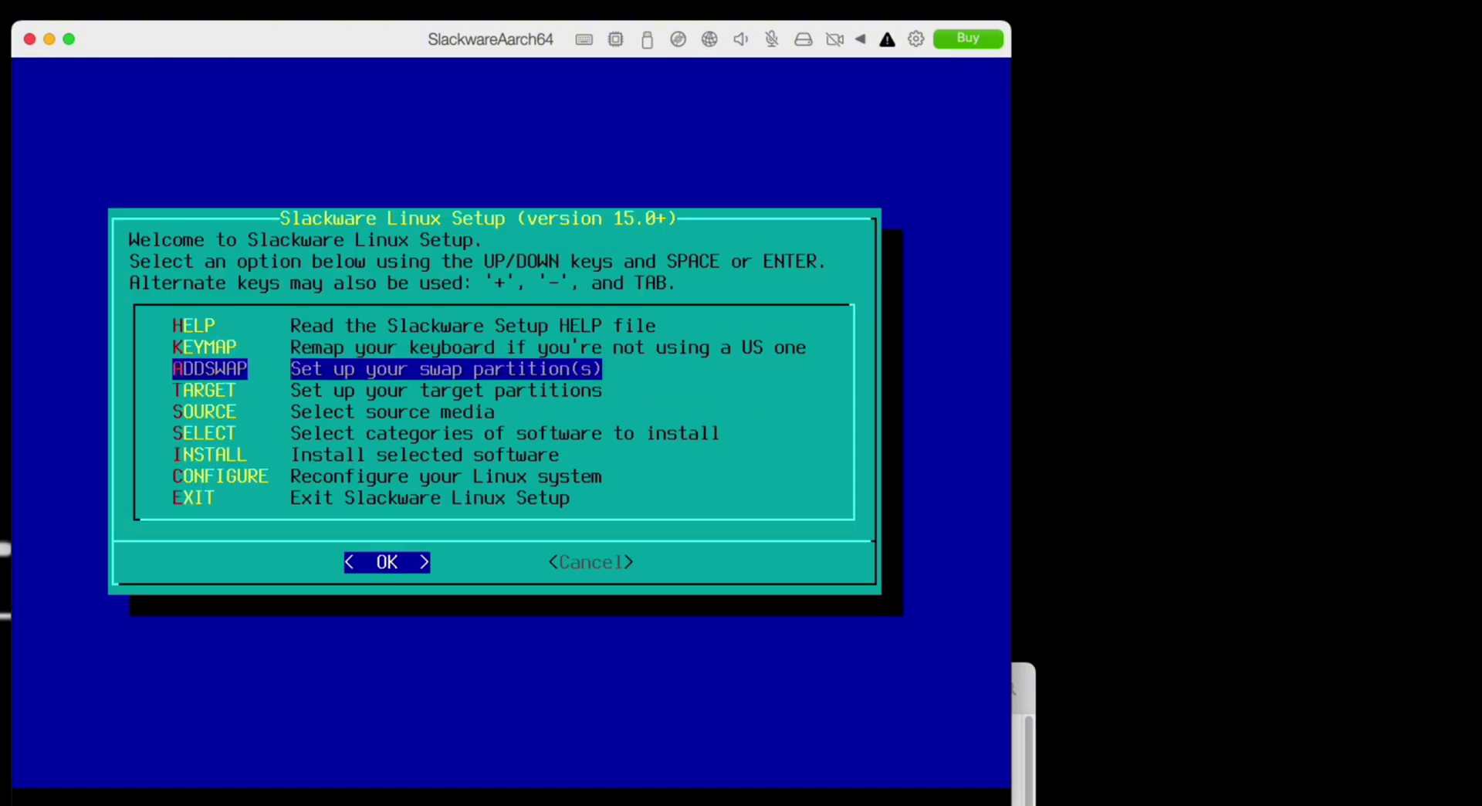
key(Return)
key(Return)
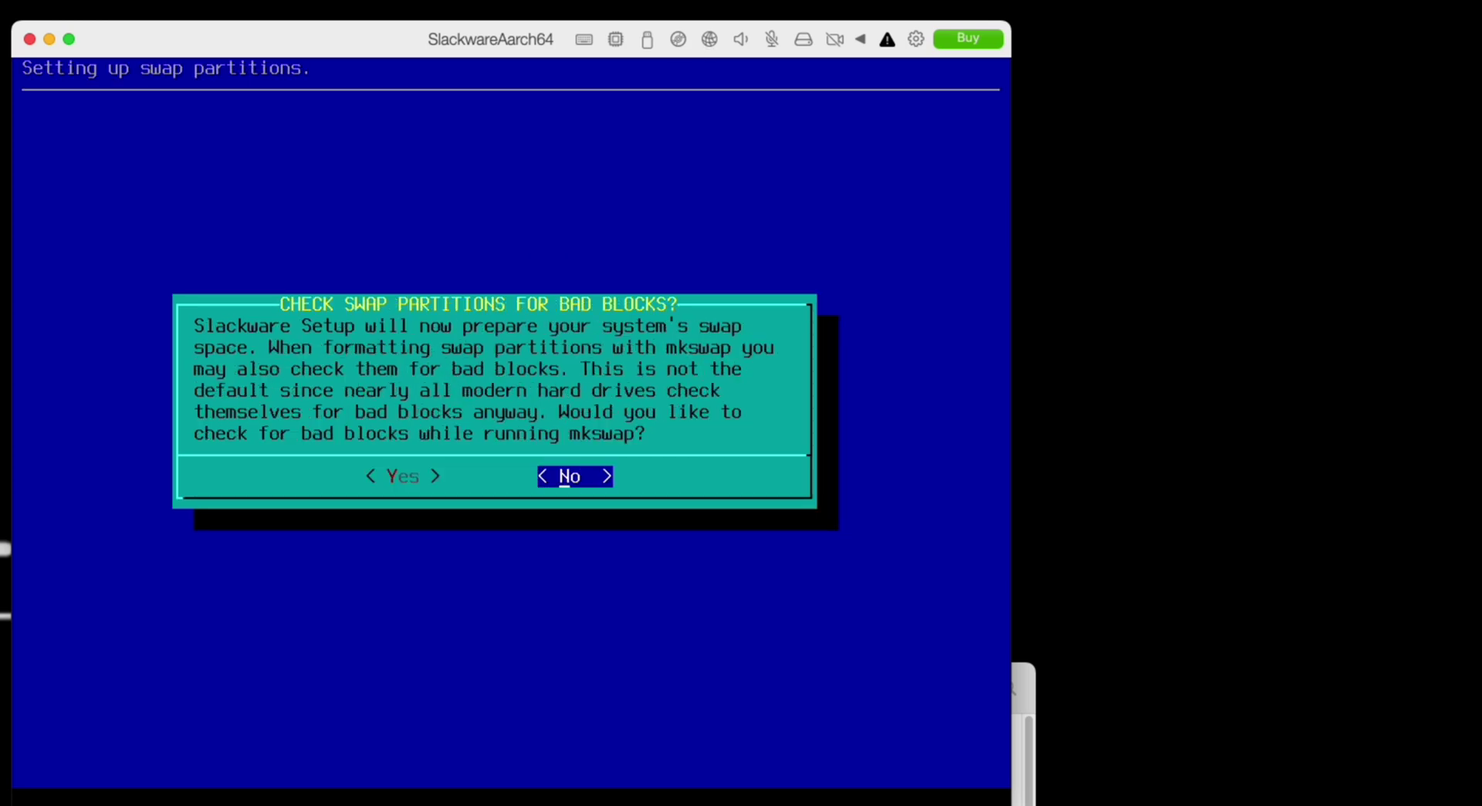
key(Return)
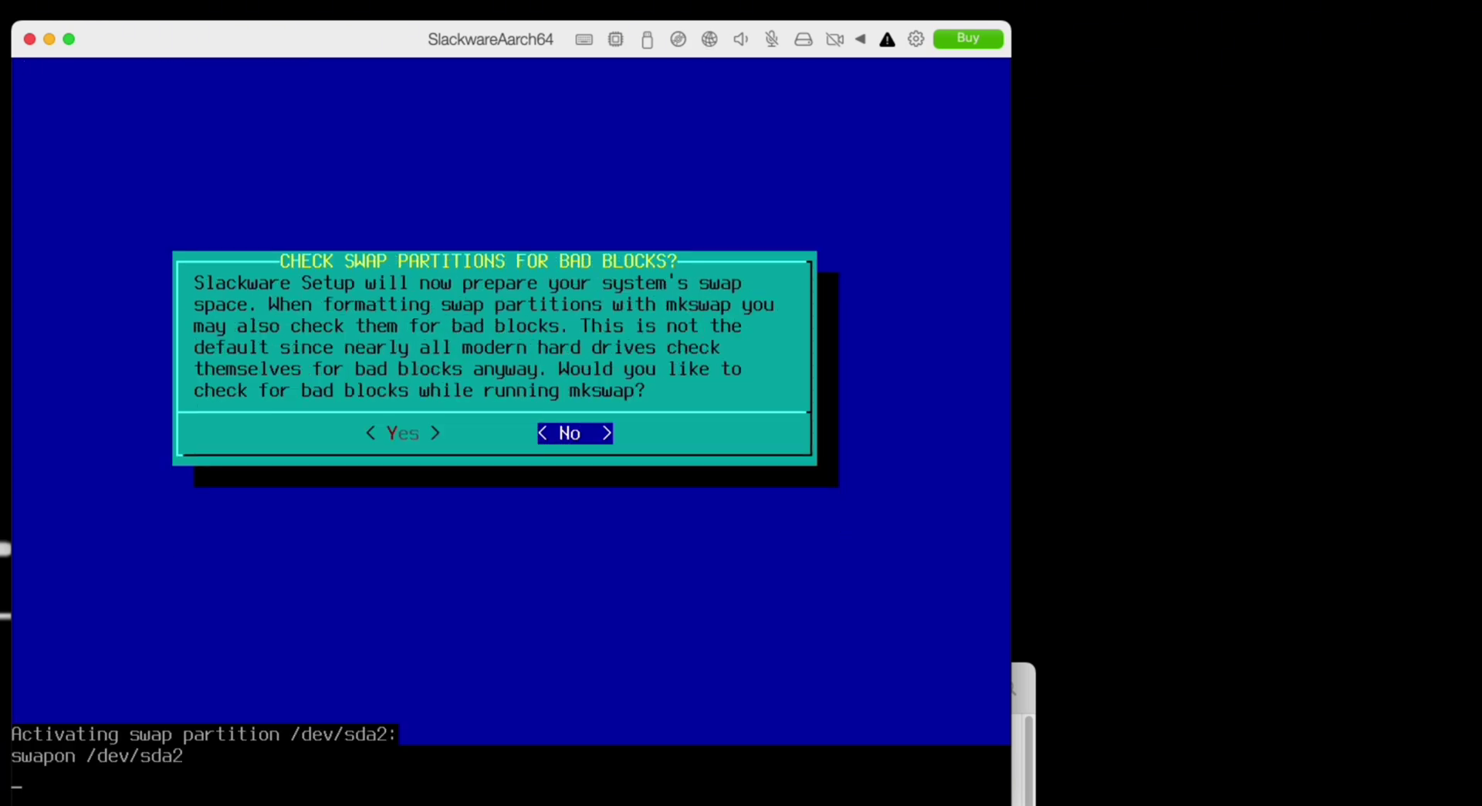
key(Return)
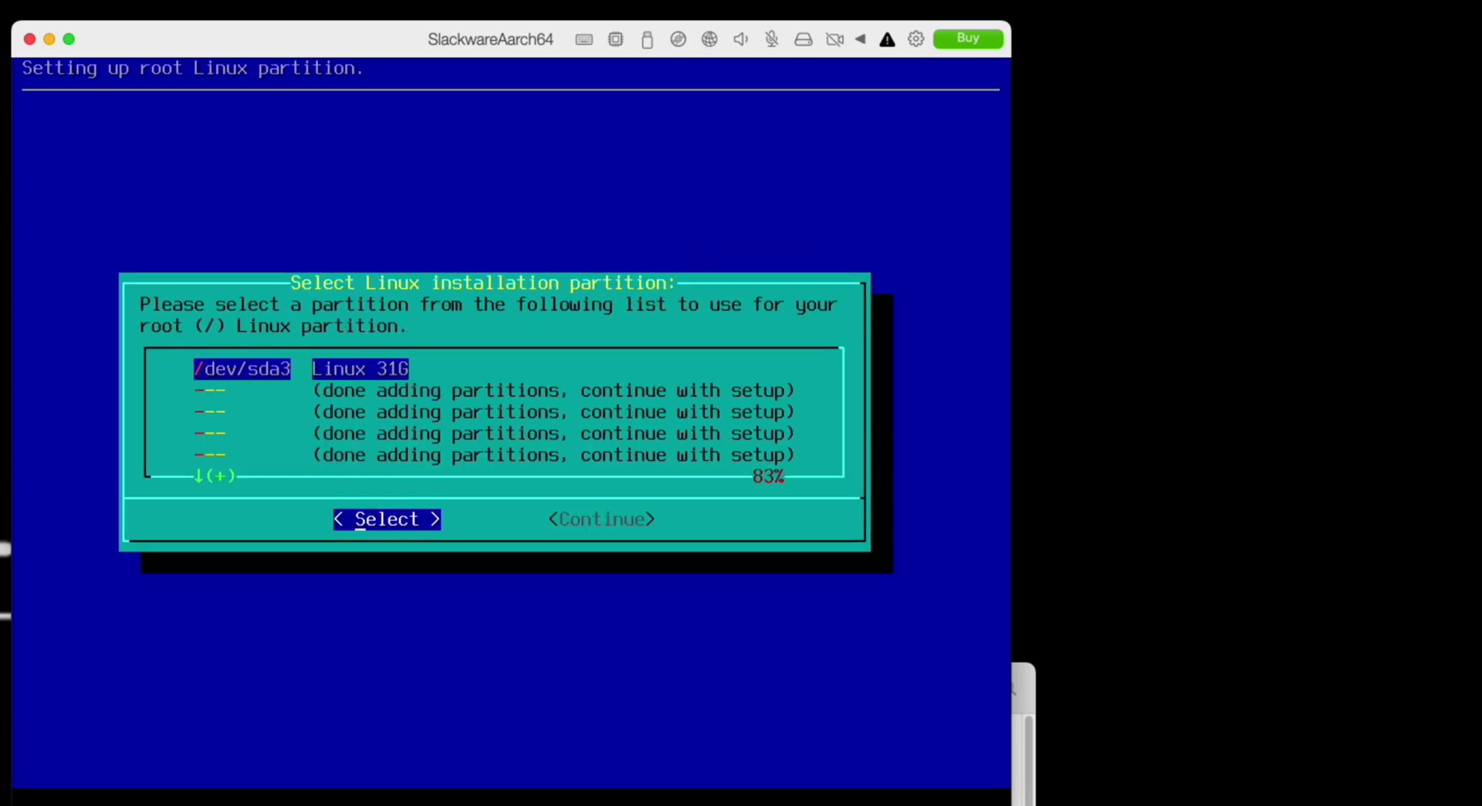
- Format /dev/sda3 as ext4 root and /dev/sda1 as FAT32, using built-in media and default package series
key(Return)
key(Return)
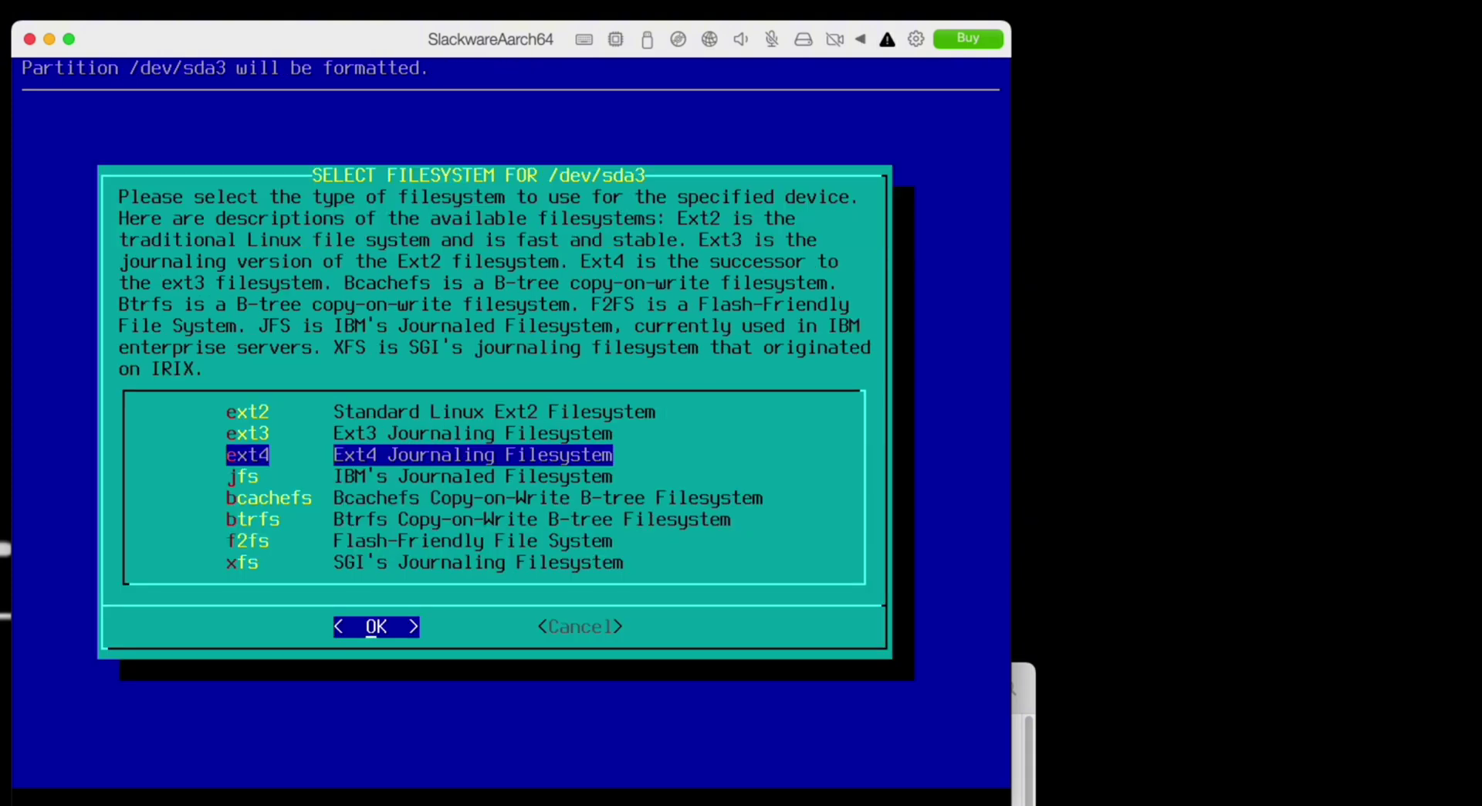
key(Return)
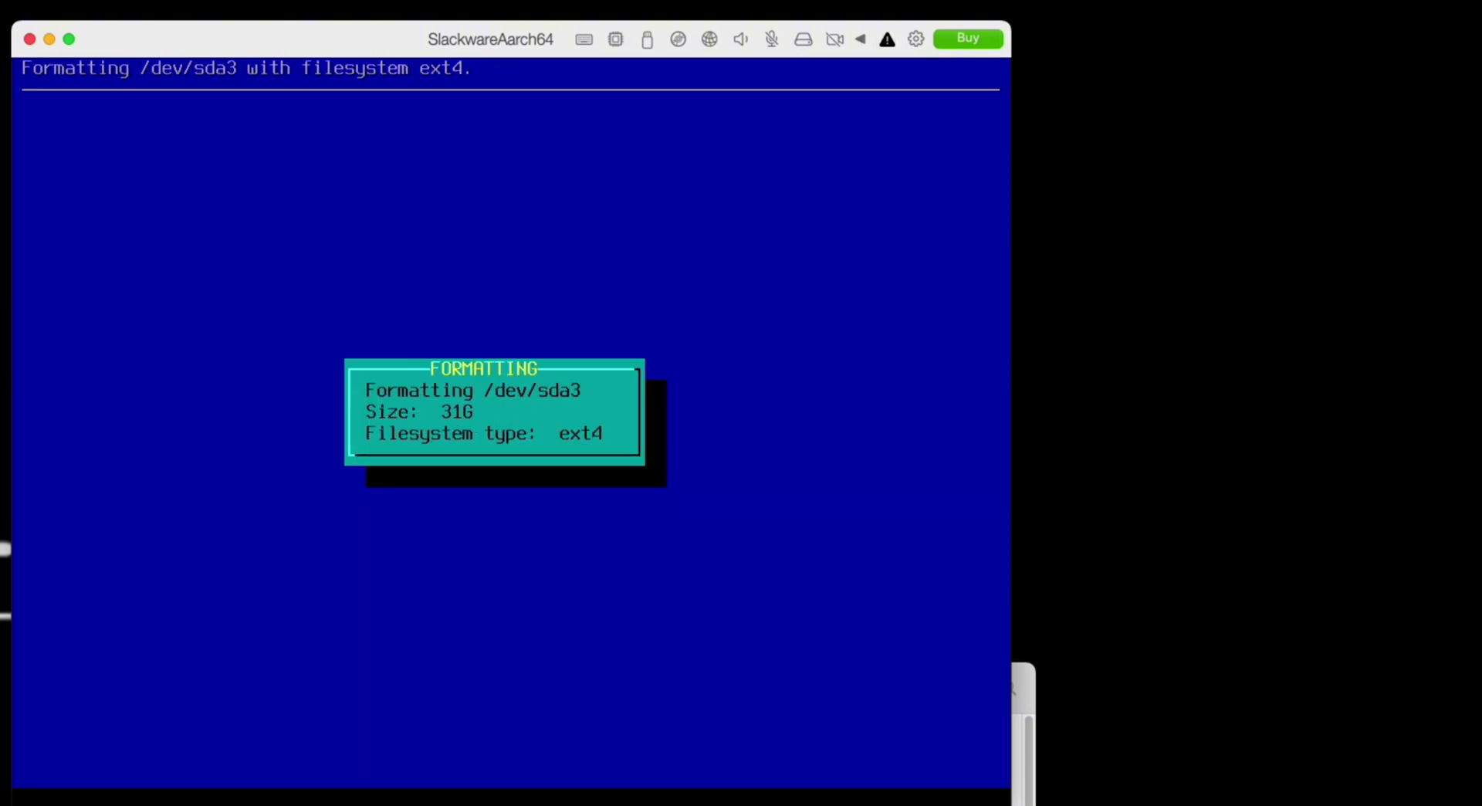
key(Return)
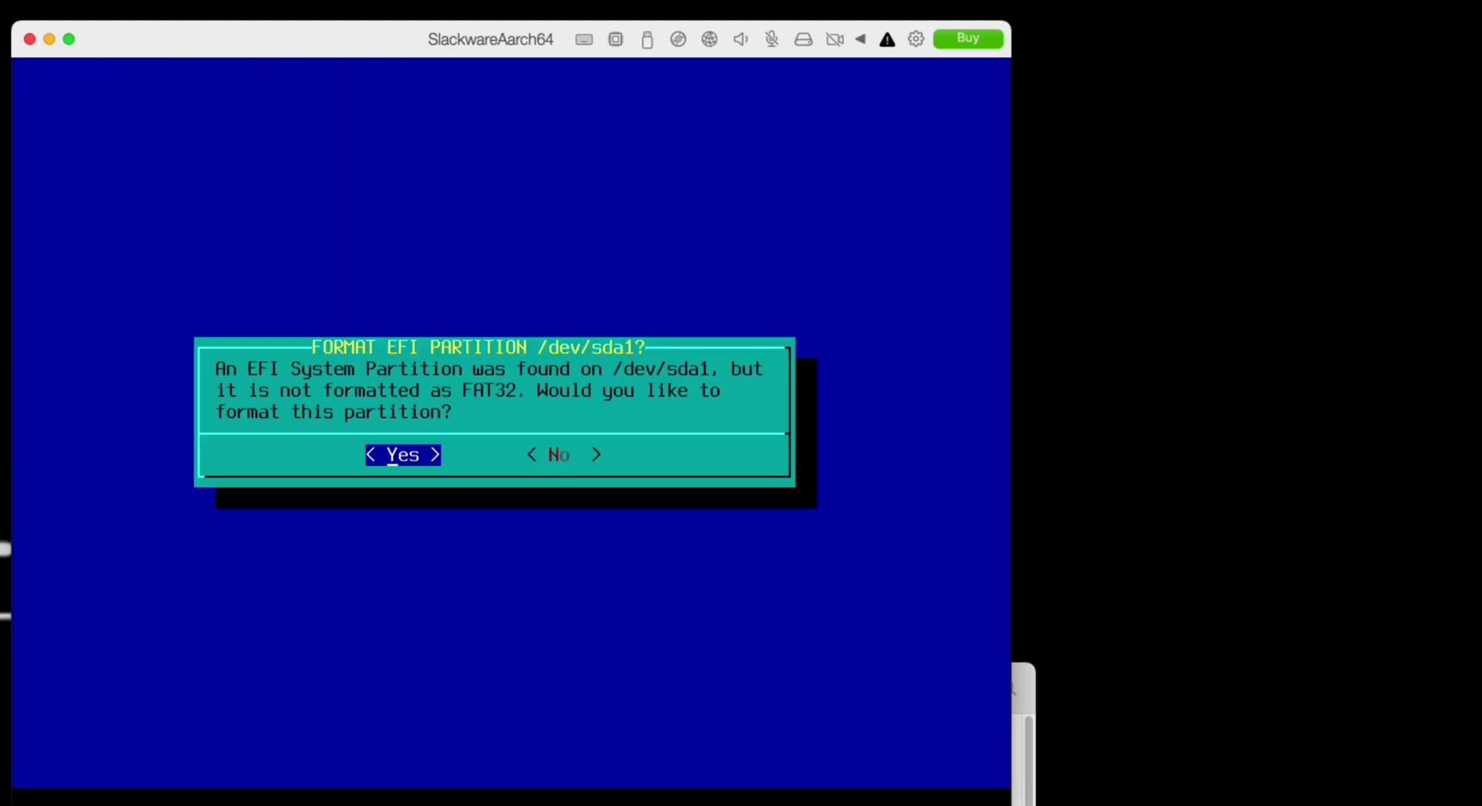
key(Return)
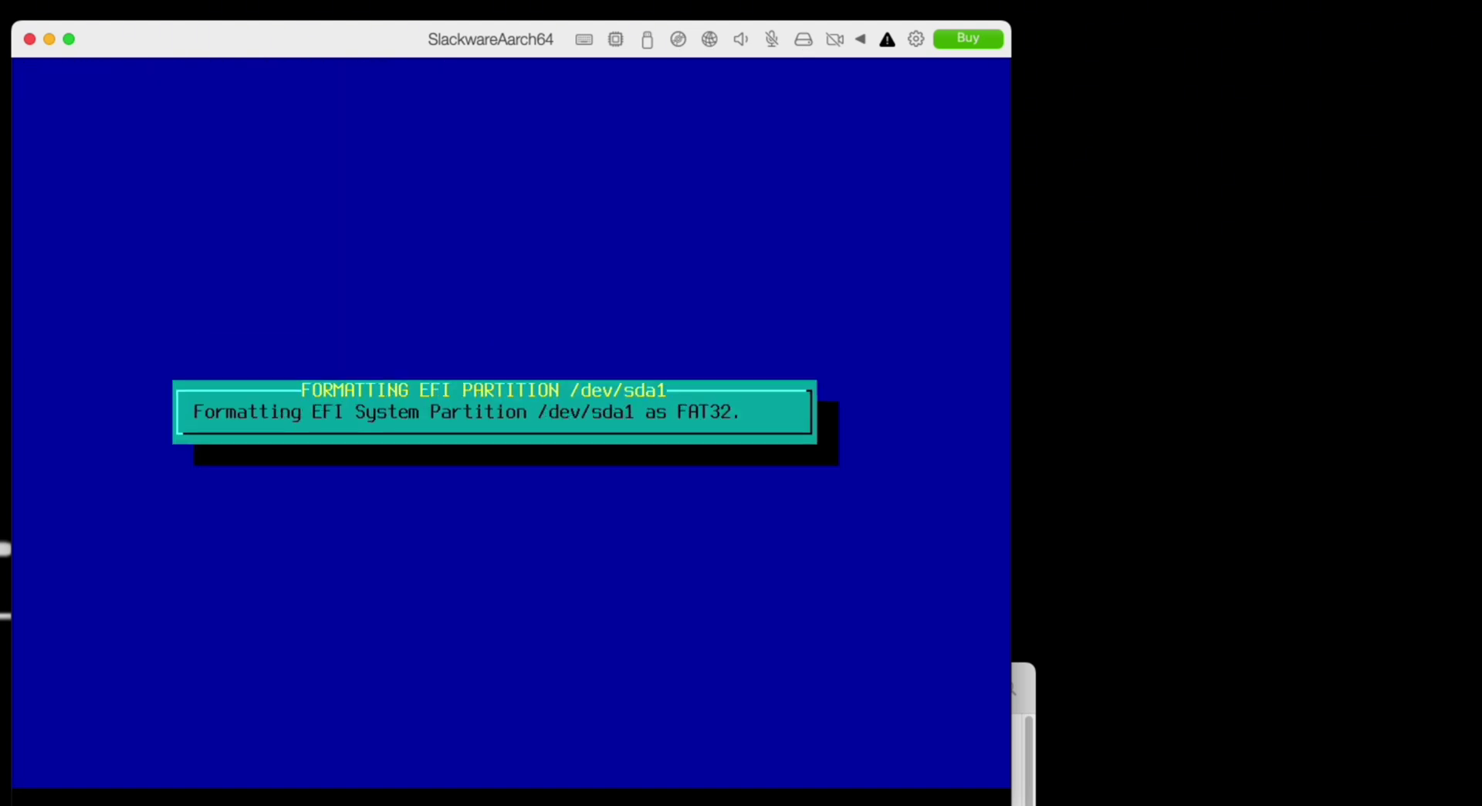
key(Return)
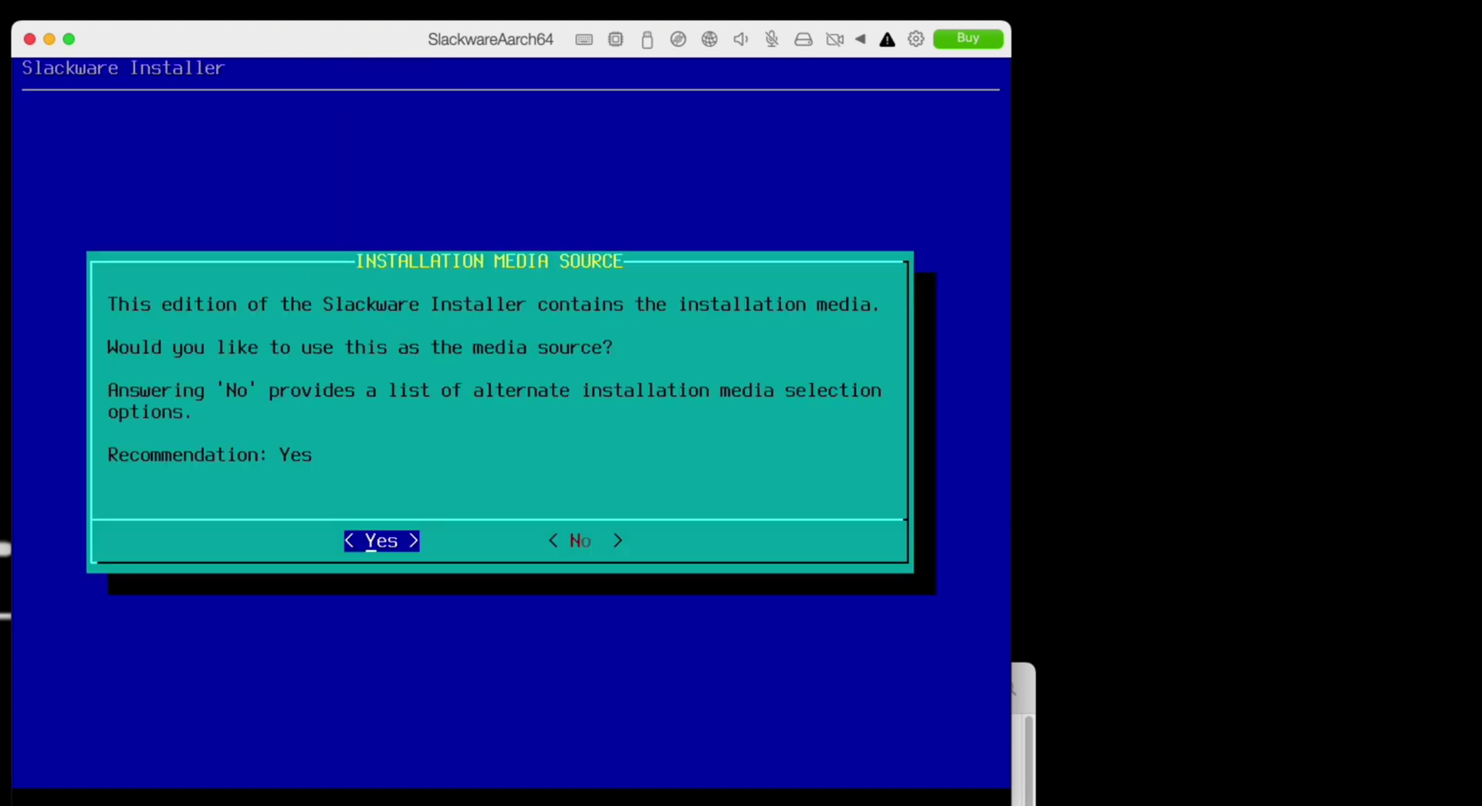
key(Return)
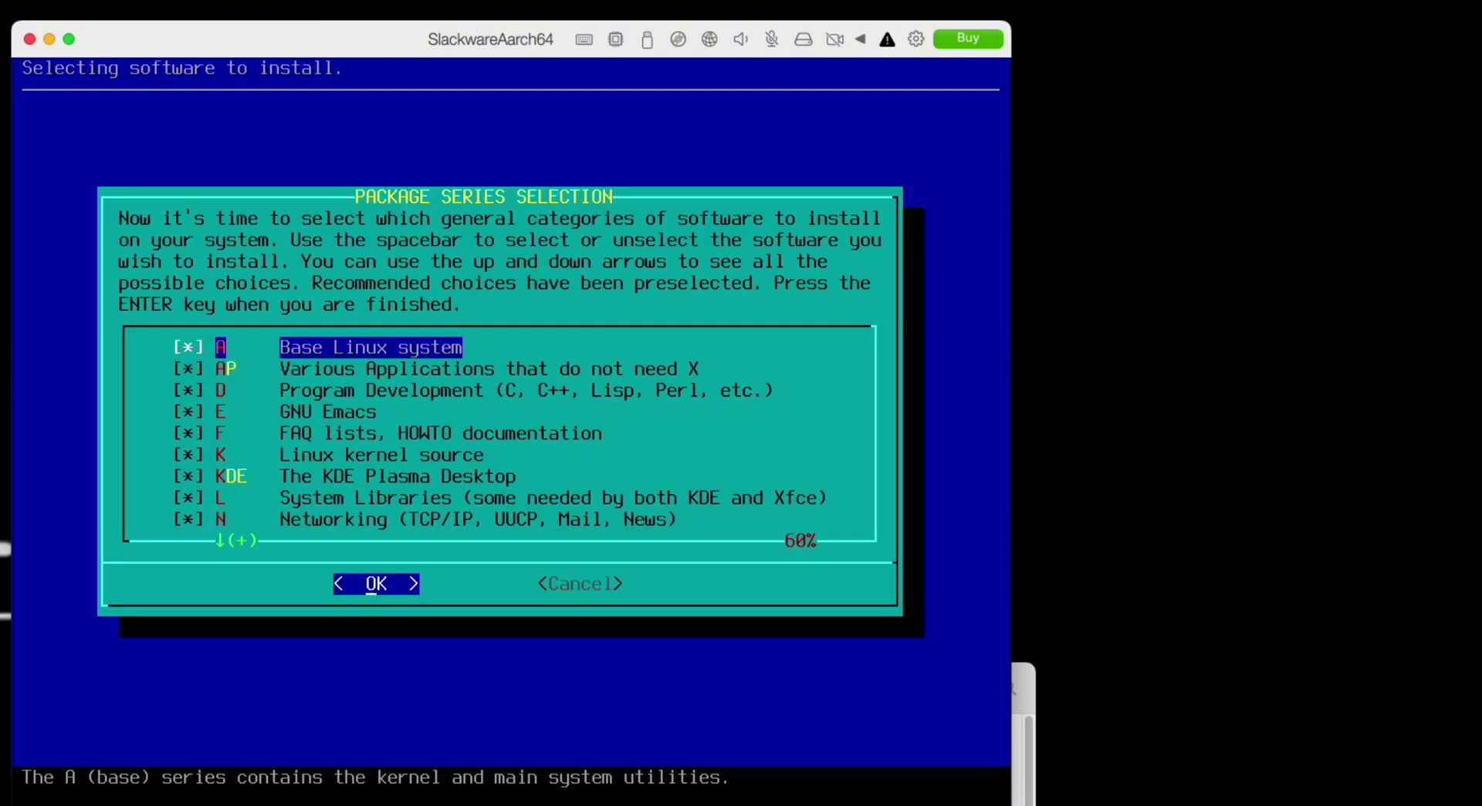
key(Return)
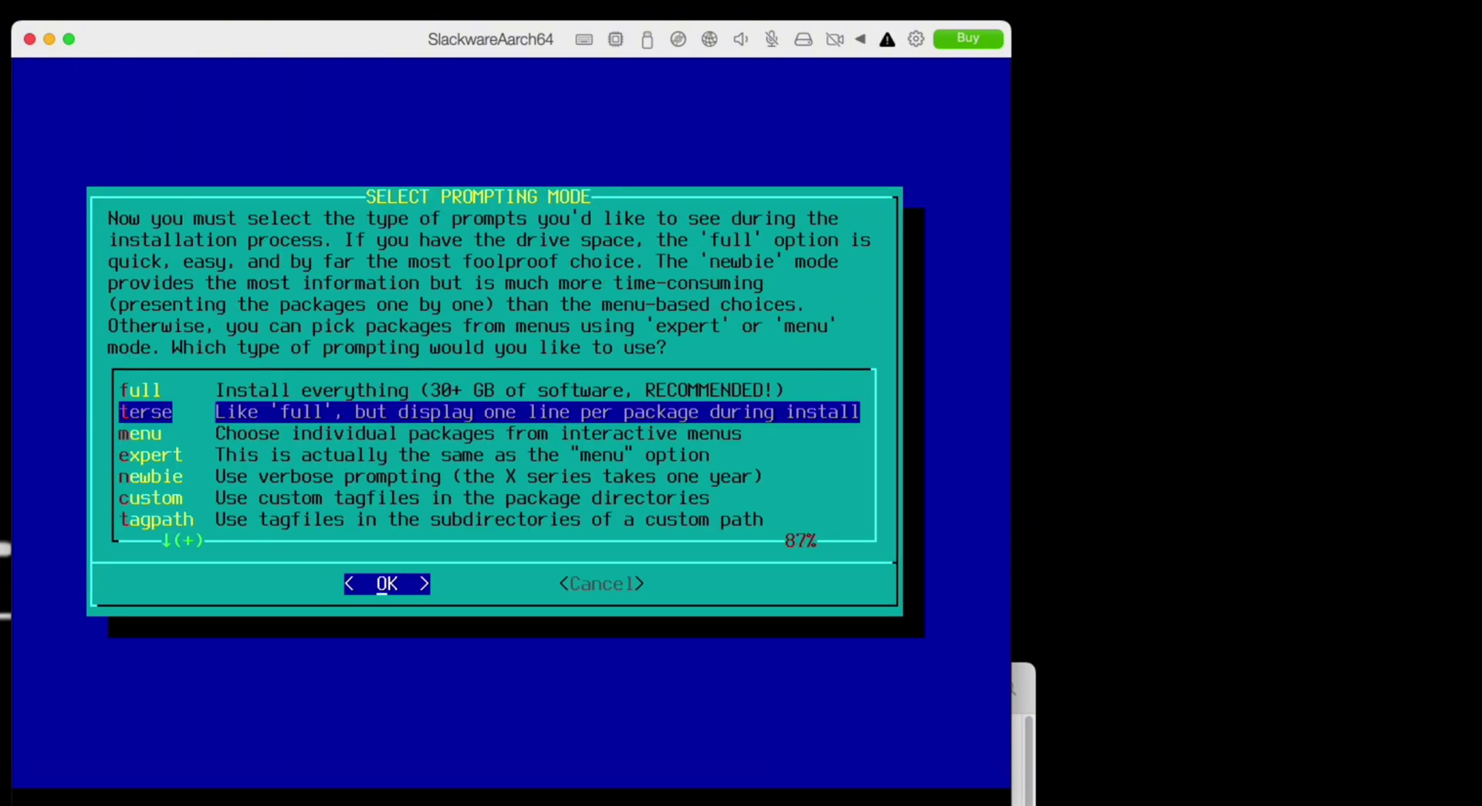
key(Return)
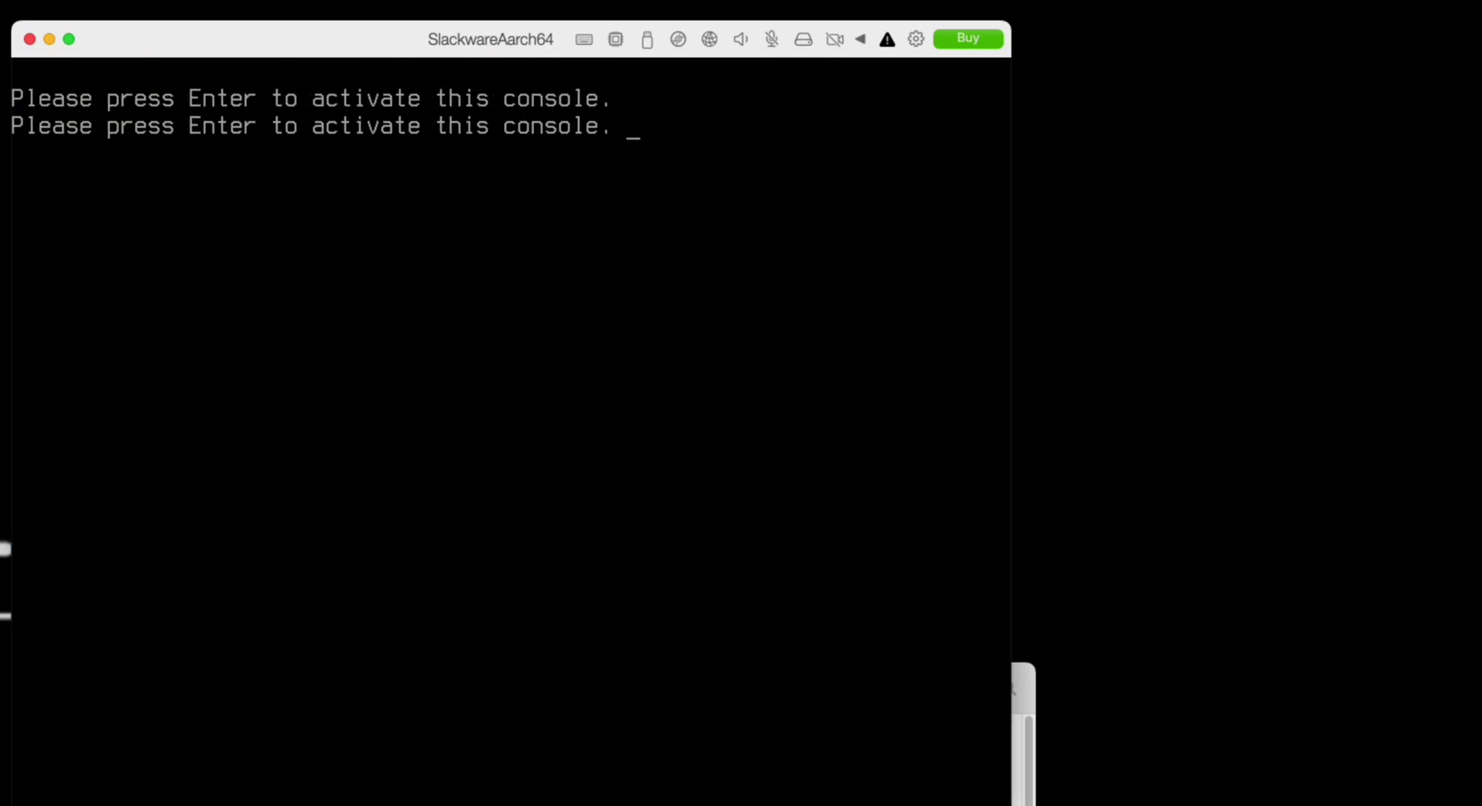
- Activate the second console and run bricktick at the root prompt
key(Return)
text(bu)
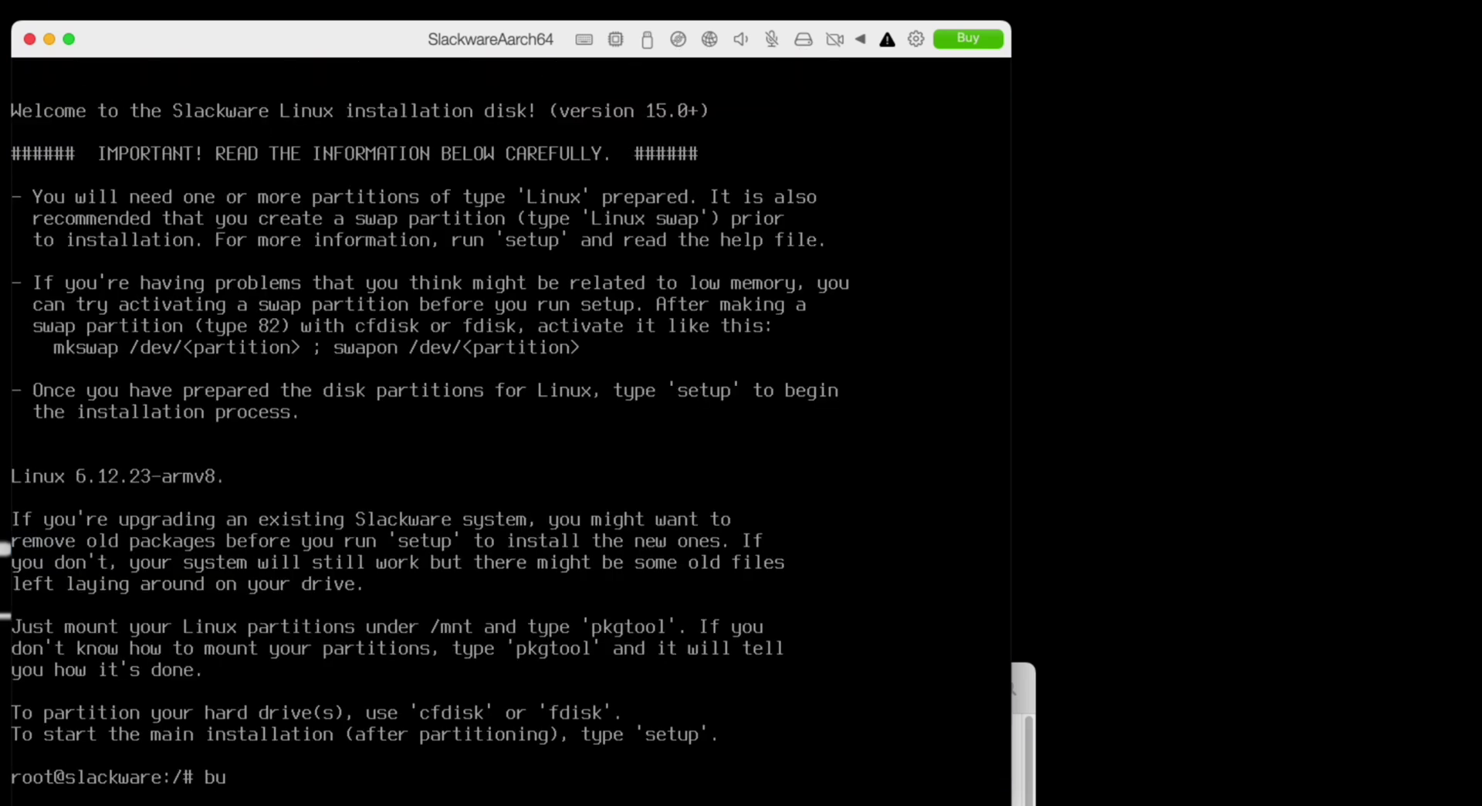
key(BackSpace)
text(ricktick)
key(Return)
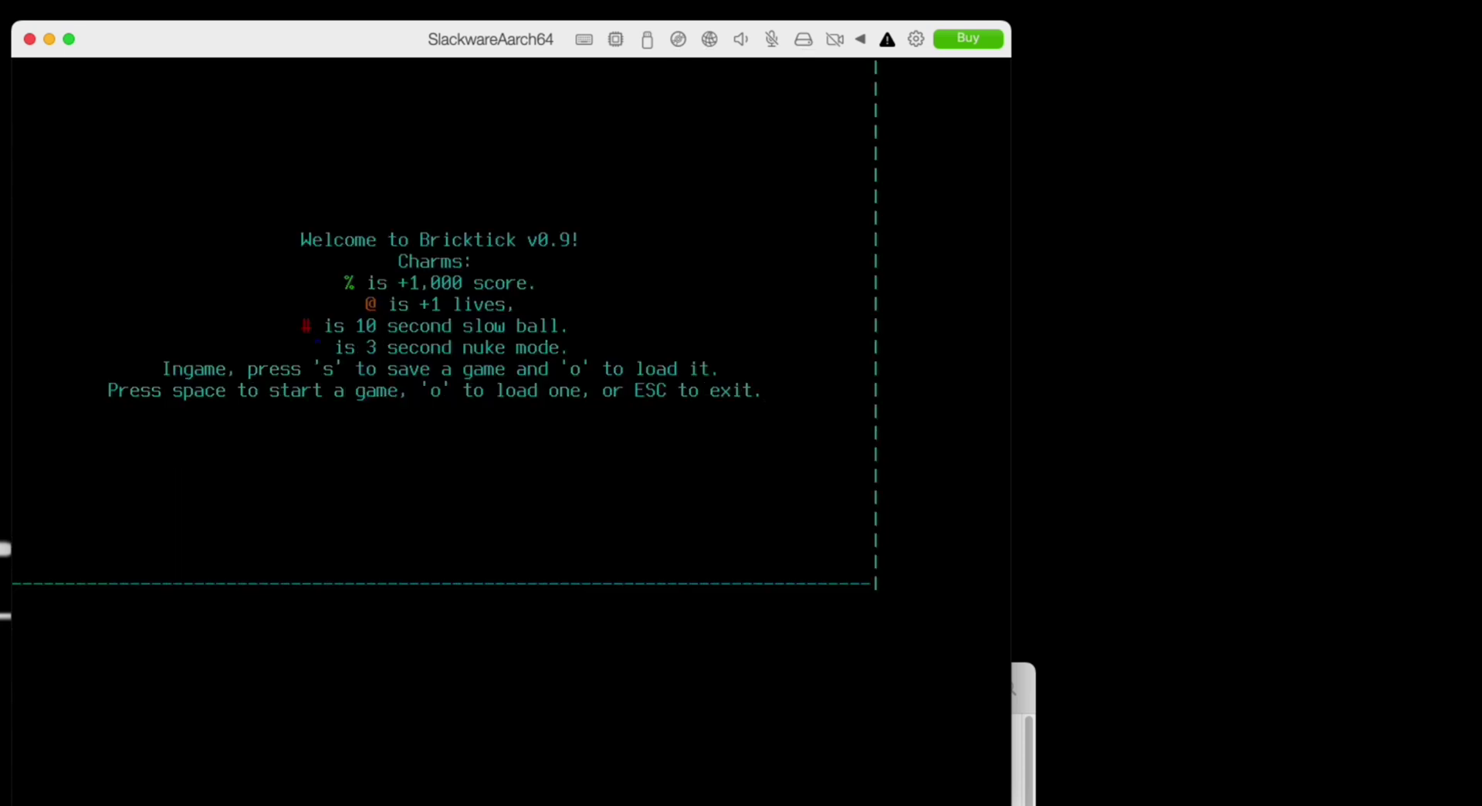
- Play Bricktick, steering the paddle with Left/Right and catching bonuses, reaching a score of 2700
key(space)
key(l)
key(Left)
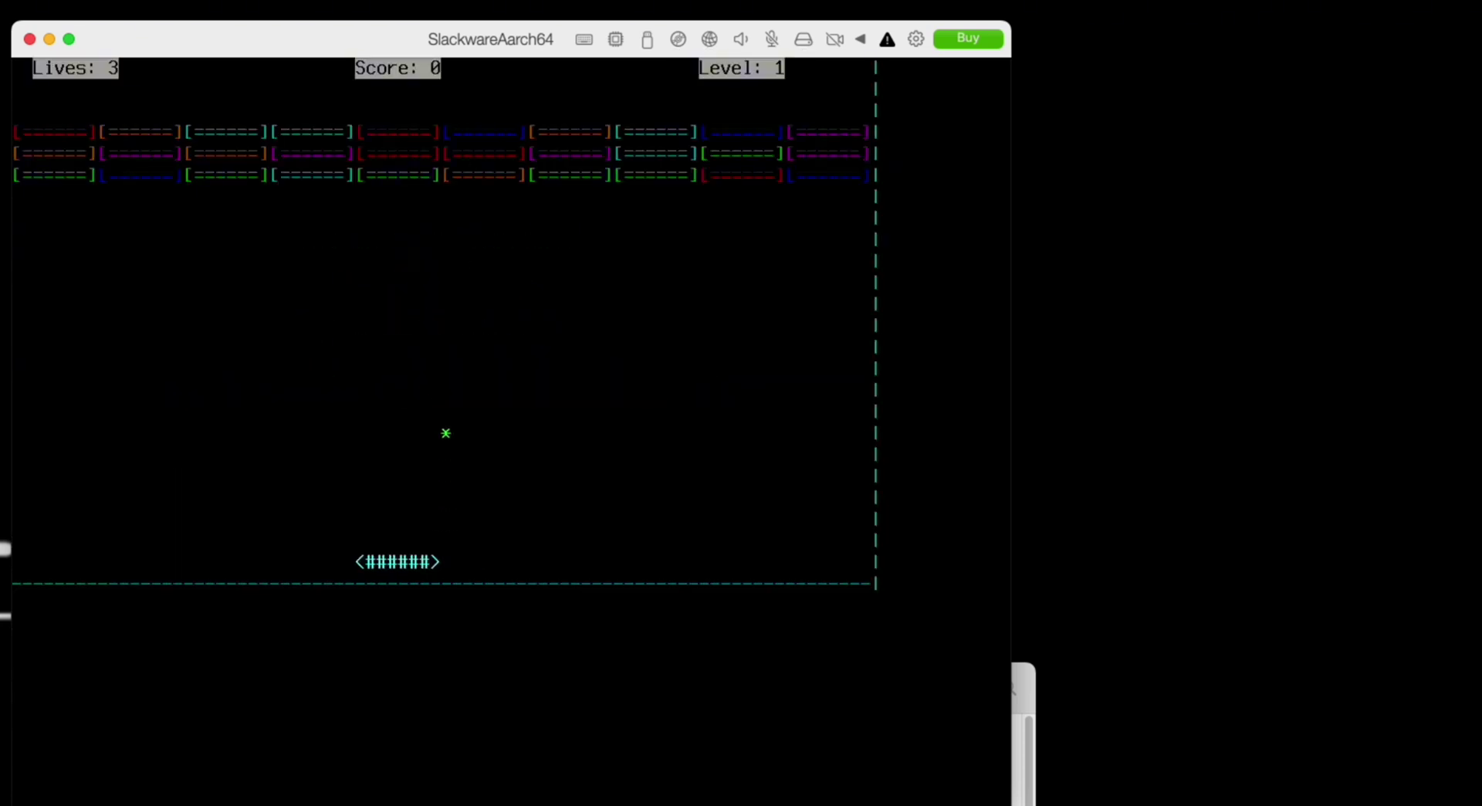
key(Right)
key(Right)
key(Left)
key(Left)
key(Right)
key(Right)
key(Right)
key(Right)
key(Right)
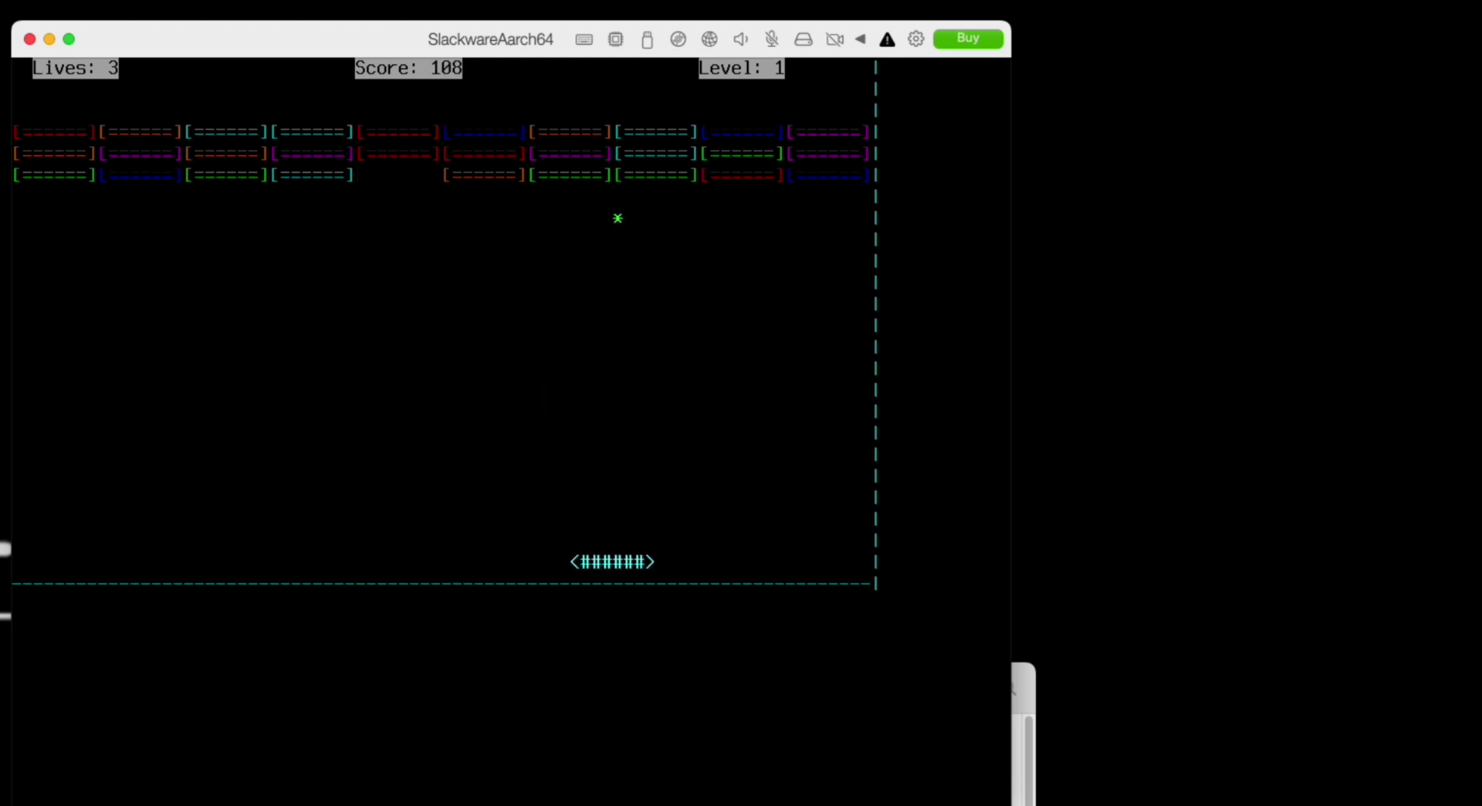
key(Left)
key(Left)
key(Left)
key(Left)
key(Right)
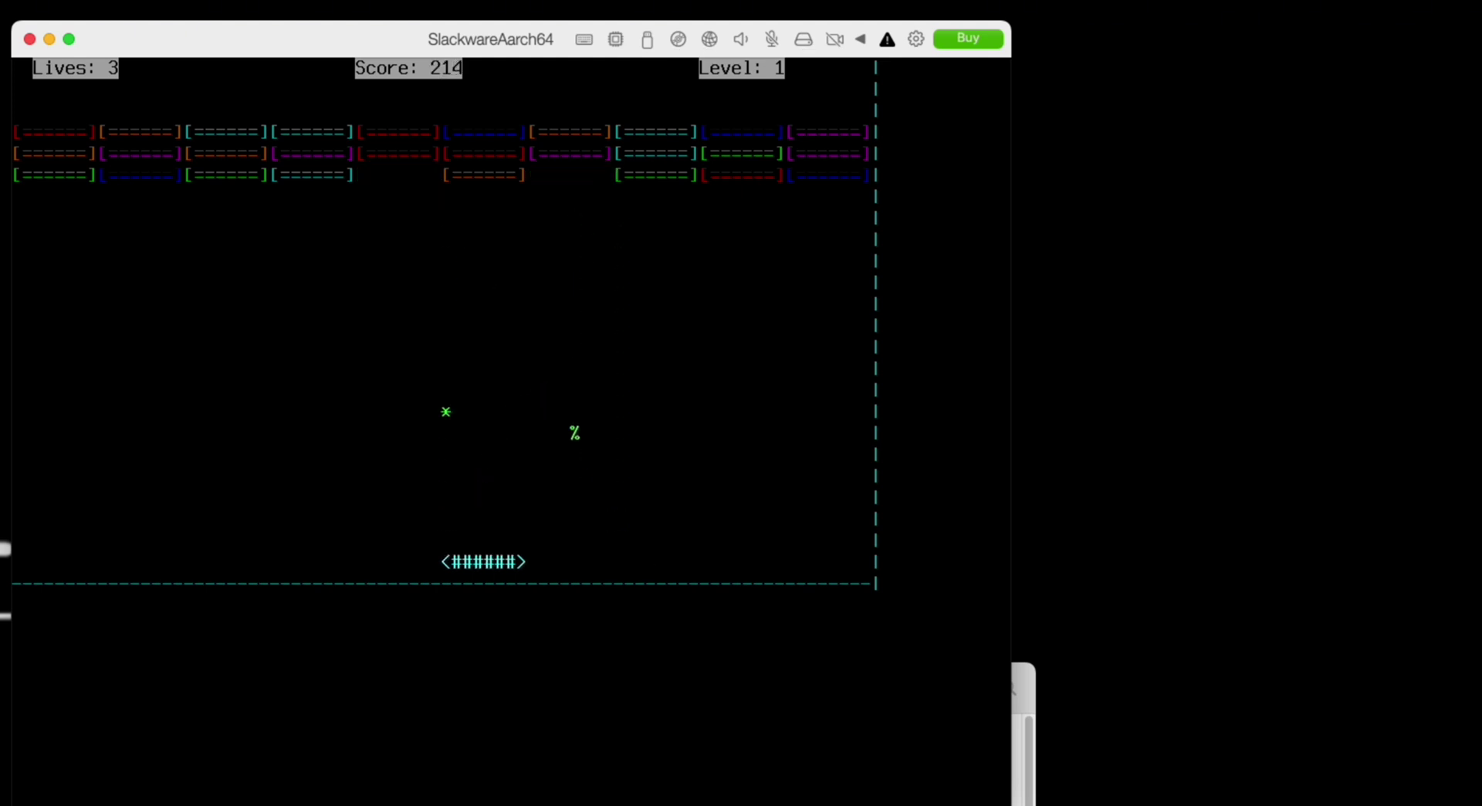
key(Right)
key(Right)
key(Right)
key(Left)
key(Left)
key(Left)
key(Left)
key(Left)
key(Left)
key(Left)
key(Left)
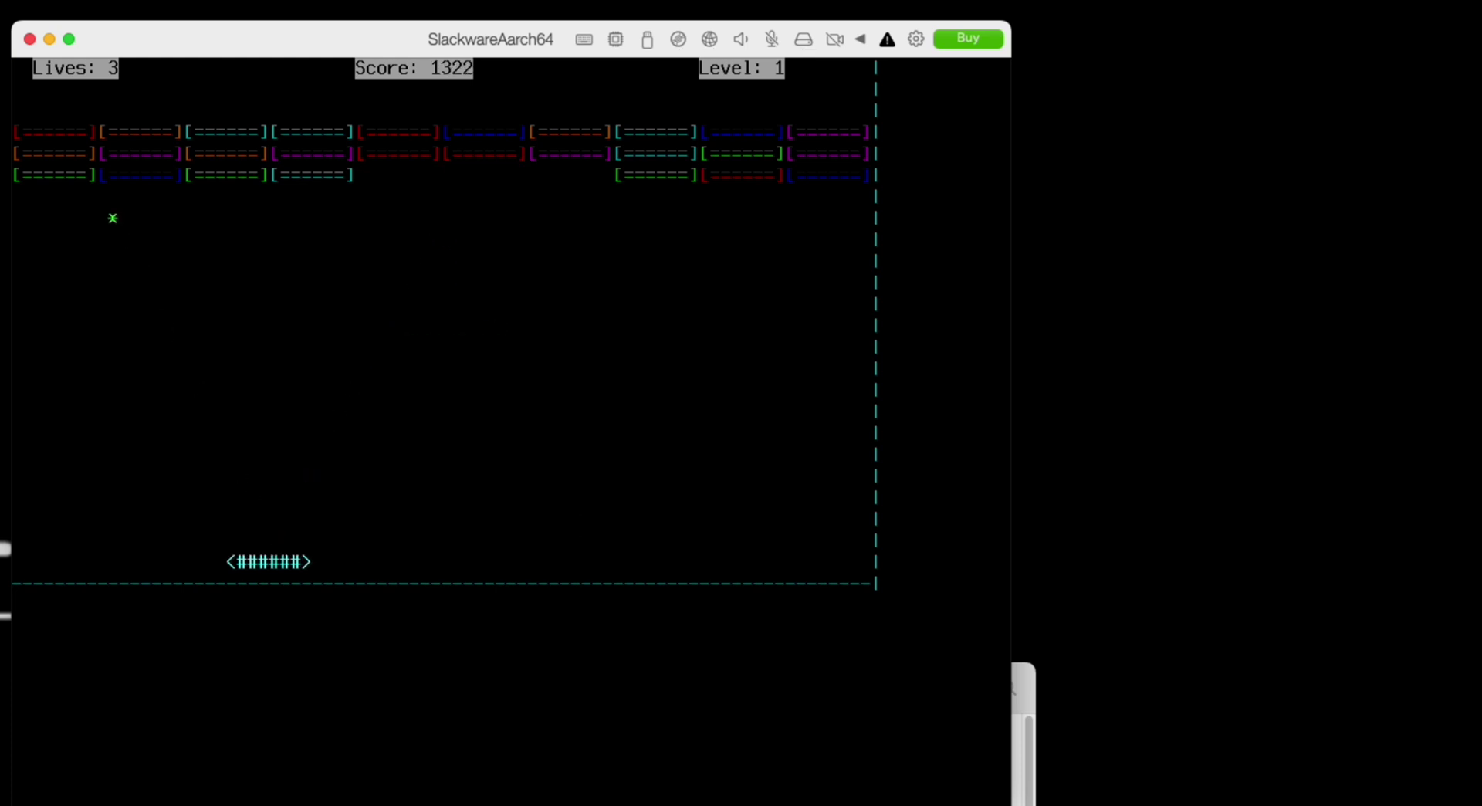
key(Left)
key(Left)
key(Left)
key(Left)
key(Left)
key(Left)
key(Left)
key(Left)
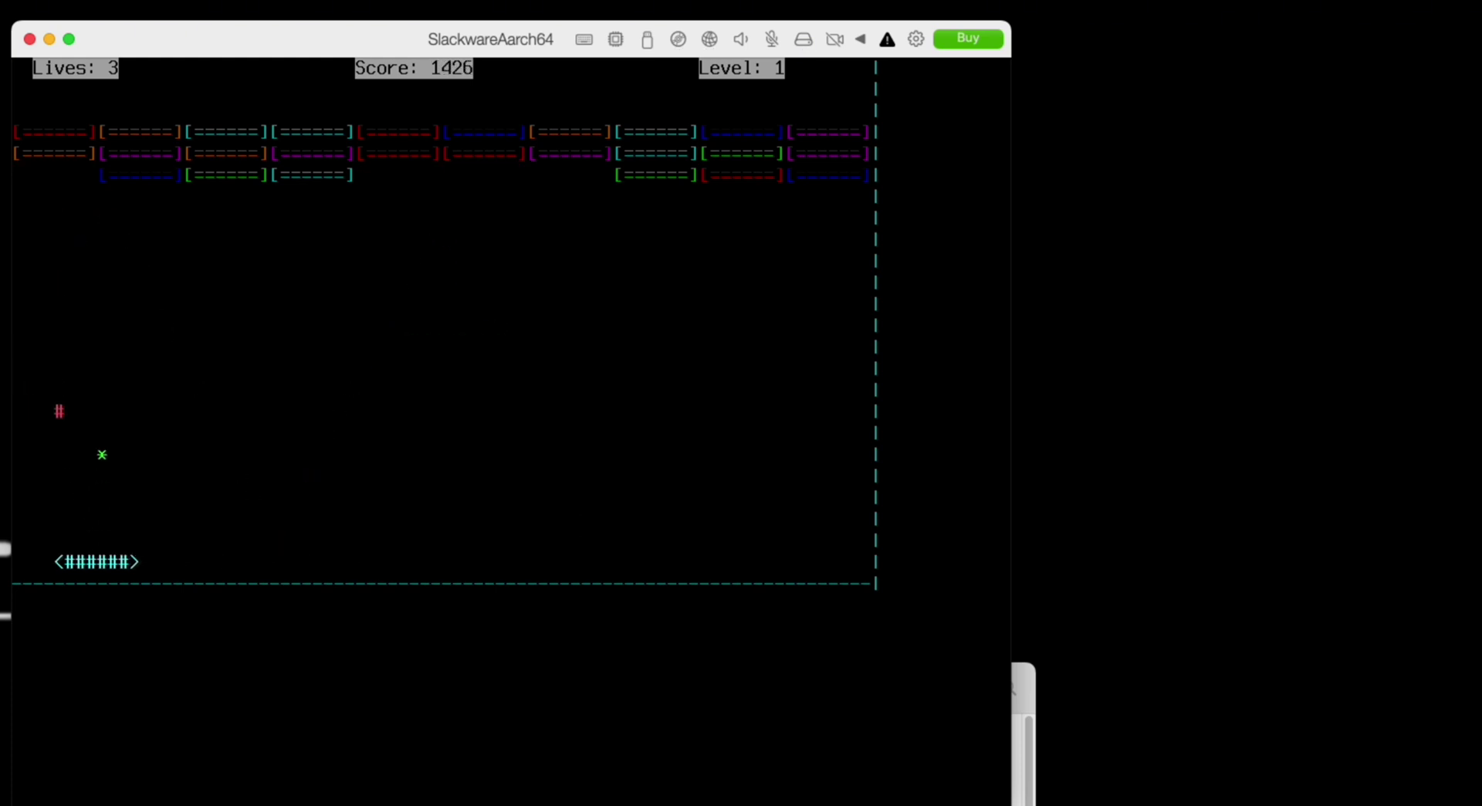
key(Left)
key(Left)
key(Right)
key(Right)
key(Right)
key(Right)
key(Left)
key(Left)
key(Left)
key(Left)
key(Right)
key(Right)
key(Right)
key(Right)
key(Right)
key(Right)
key(Right)
key(Right)
key(Right)
key(Left)
key(Left)
key(Left)
key(Left)
key(Left)
key(Left)
key(Left)
key(Left)
key(Left)
key(Right)
key(Right)
key(Right)
key(Right)
key(Right)
key(Right)
key(Right)
key(Right)
key(Right)
key(Right)
key(Right)
key(Right)
key(Right)
key(Right)
key(Right)
key(Right)
key(Right)
key(Right)
key(Right)
key(Right)
key(Right)
key(Right)
key(Right)
key(Right)
key(Right)
key(Right)
key(Right)
key(Right)
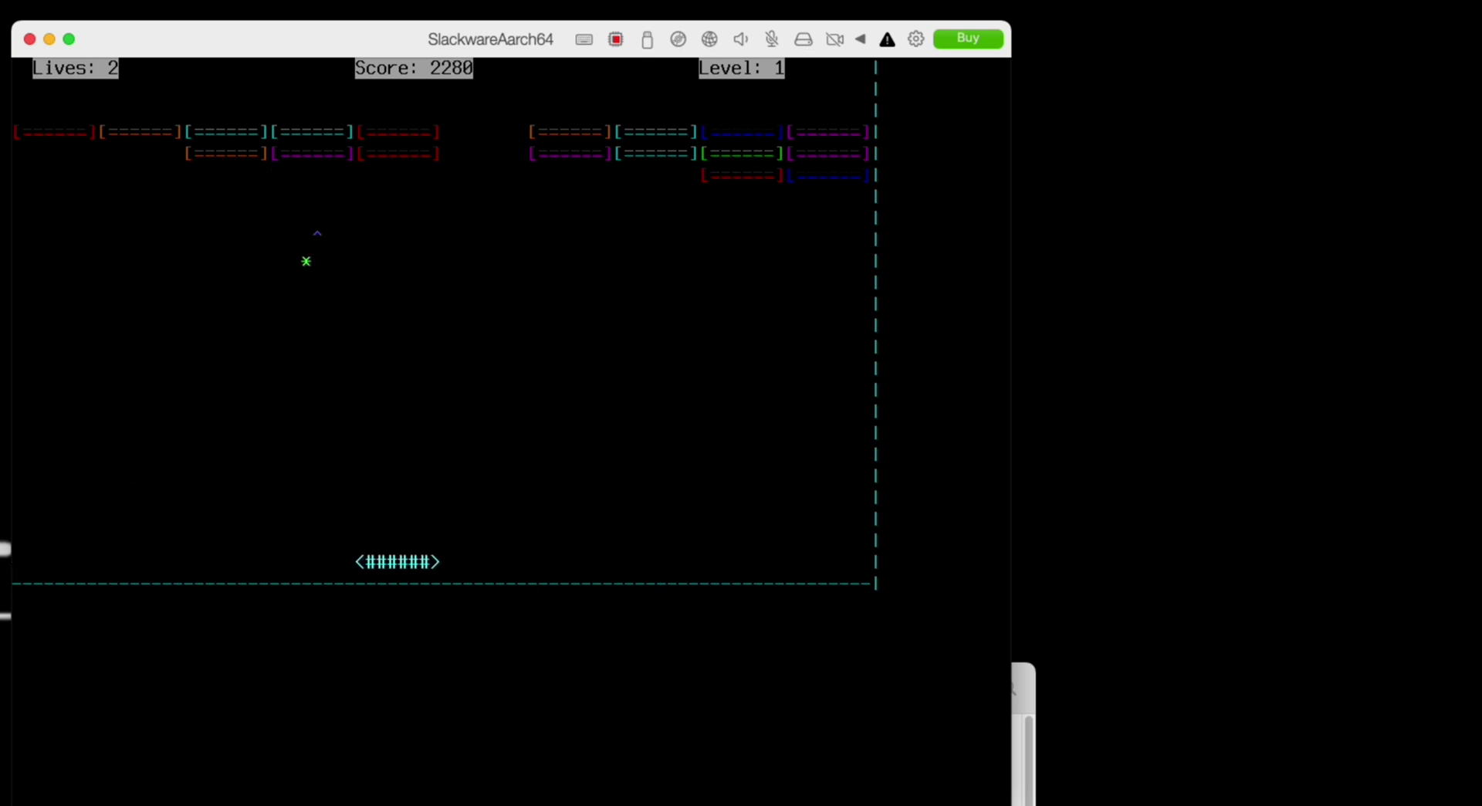
key(Right)
key(Right)
key(Right)
key(Right)
key(Right)
key(Right)
key(Right)
key(Right)
key(Right)
key(Right)
key(Right)
key(Right)
key(Right)
key(Right)
key(Right)
key(Right)
key(Right)
key(Right)
key(Right)
key(Right)
key(Left)
key(Left)
key(Left)
key(Left)
key(Left)
key(Left)
key(Left)
key(Left)
key(Left)
key(Left)
key(Left)
key(Left)
key(Left)
key(Left)
key(Left)
key(Left)
key(Left)
key(Left)
key(Left)
key(Left)
key(Left)
key(Left)
key(Left)
key(Left)
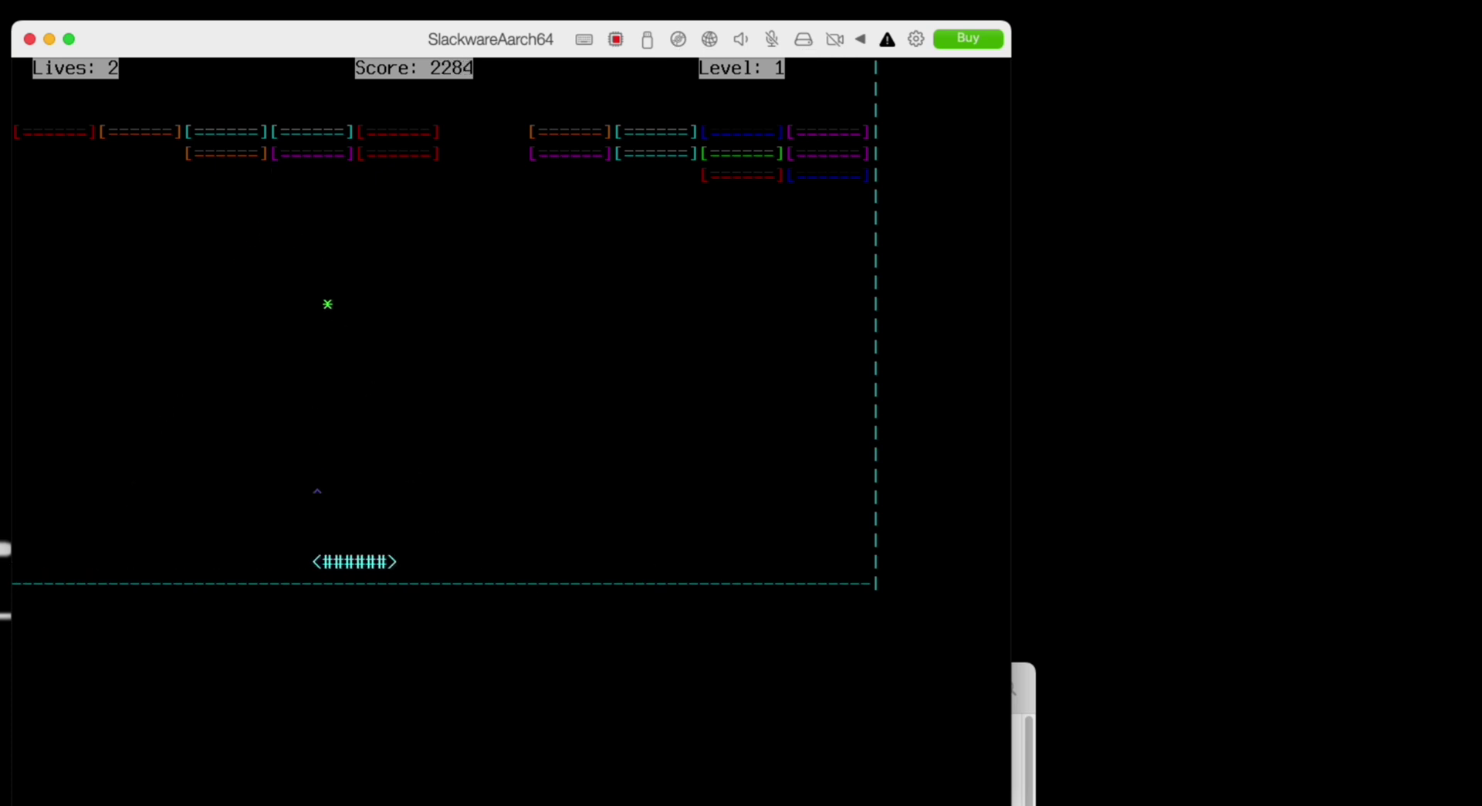
key(Left)
key(Left)
key(Left)
key(Left)
key(Left)
key(Left)
key(Left)
key(Left)
key(Left)
key(Left)
key(Left)
key(Left)
key(Left)
key(Left)
key(Left)
key(Left)
key(Left)
key(Left)
key(Left)
key(Left)
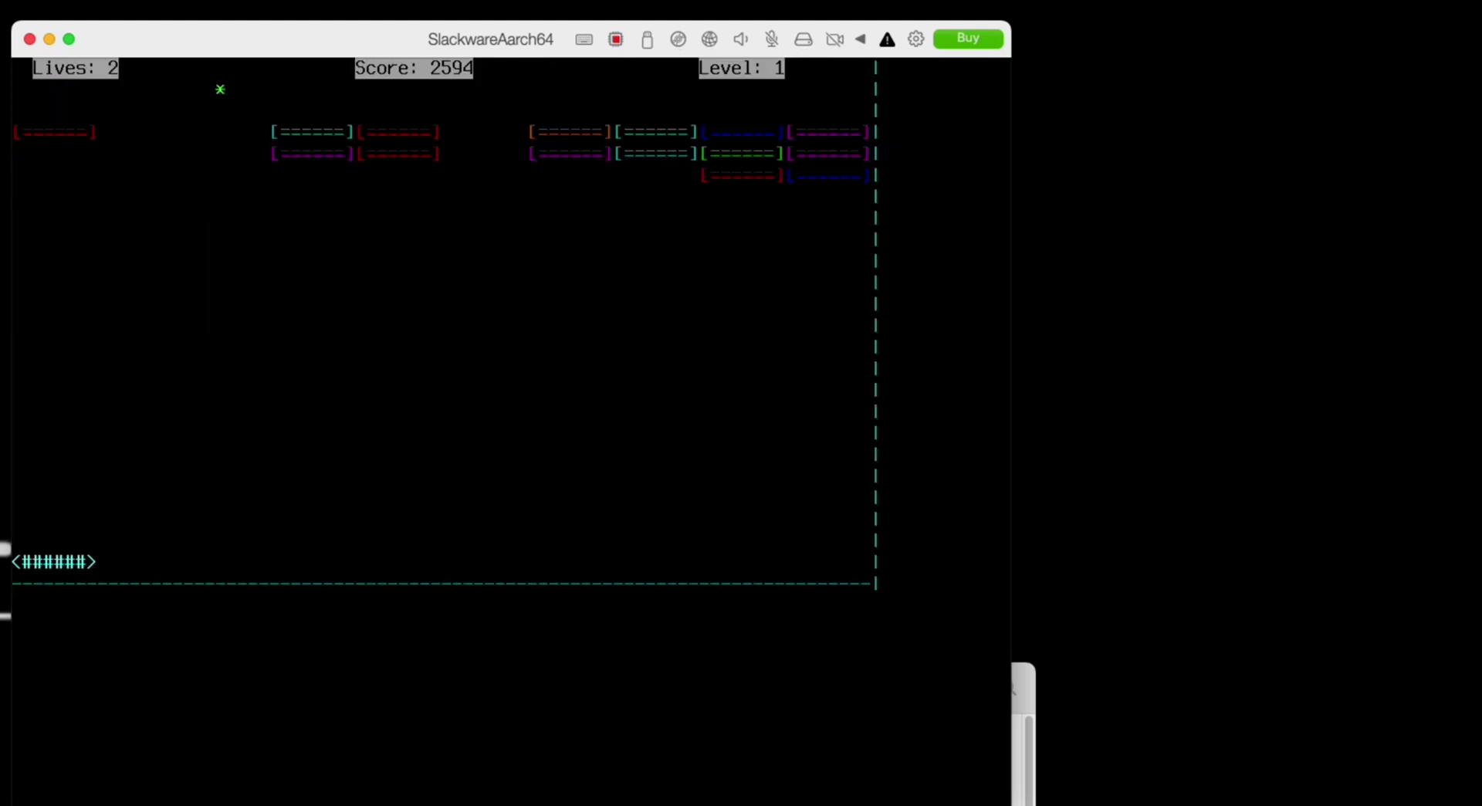
key(Right)
key(Right)
key(Right)
key(Right)
key(Right)
key(Right)
key(Right)
key(Right)
key(Right)
key(Right)
key(Right)
key(Right)
key(Right)
key(Right)
key(Right)
key(Right)
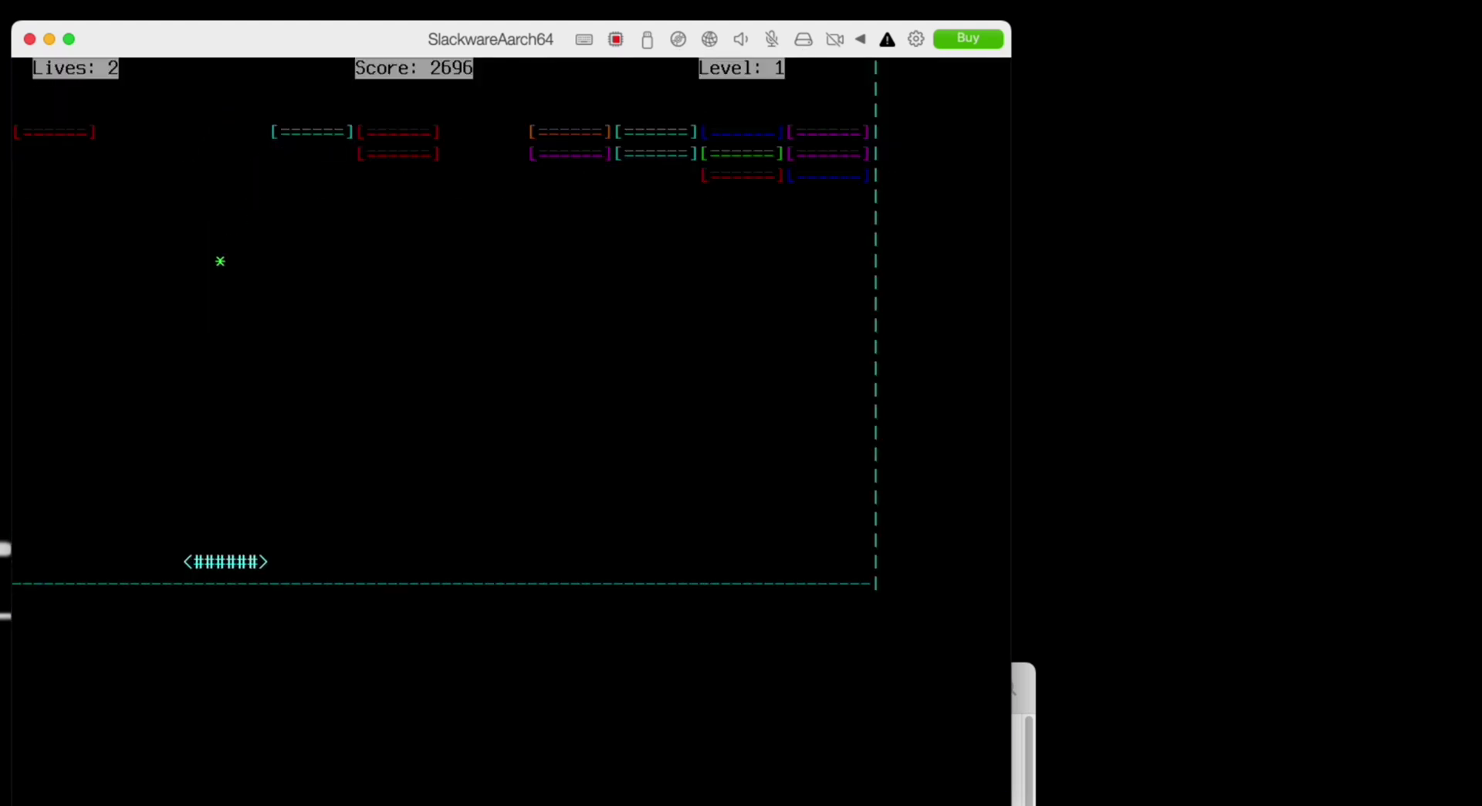
key(Left)
key(Left)
key(Left)
key(Left)
key(Left)
key(Left)
key(Left)
key(Left)
key(Left)
key(Left)
key(Left)
key(Left)
key(Left)
key(Left)
key(Left)
key(Left)
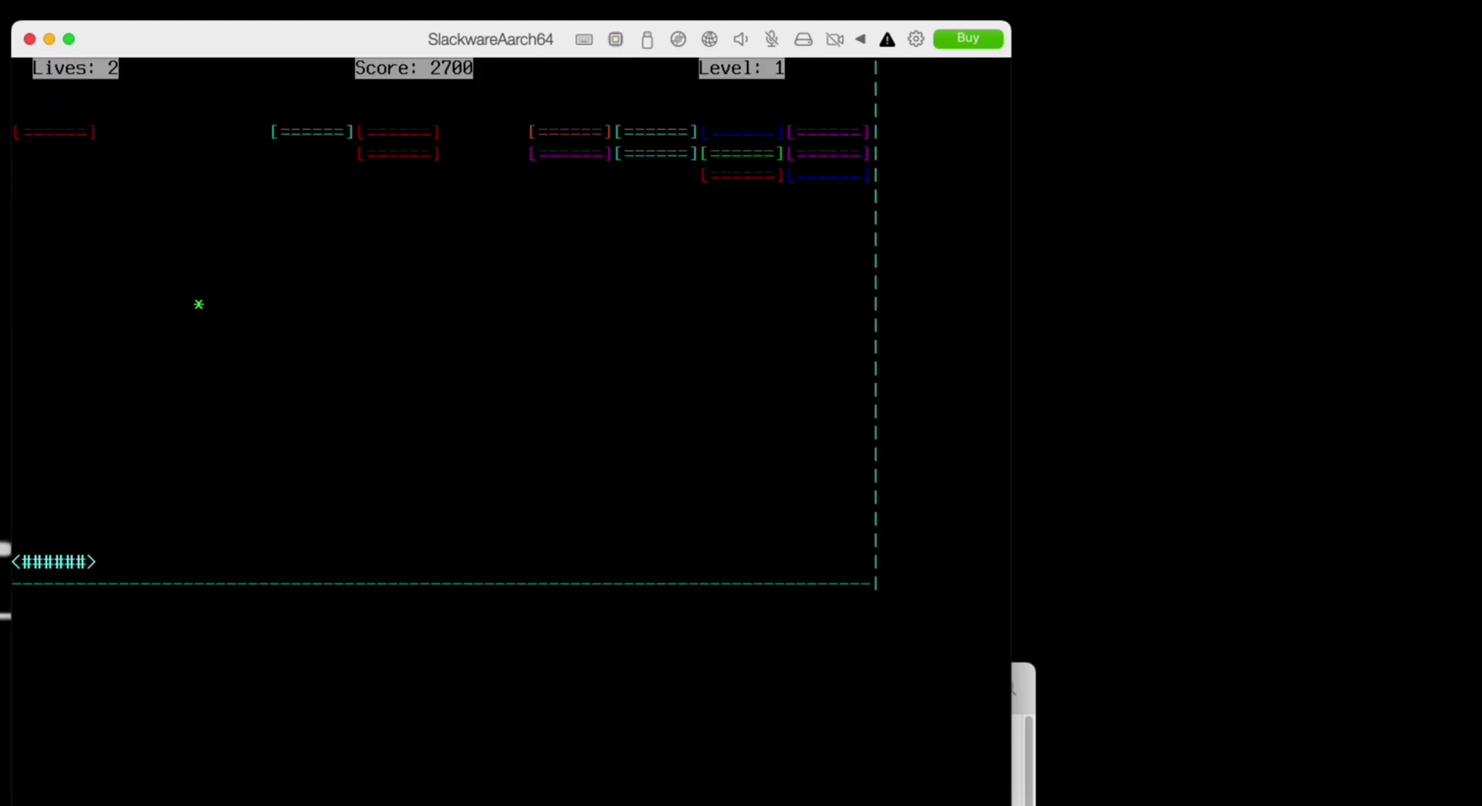
key(Right)
key(Right)
key(Right)
key(Right)
key(Right)
key(Right)
key(Right)
key(Right)
key(Right)
key(Right)
key(Right)
key(Right)
key(Right)
key(Right)
key(Right)
key(Right)
key(Right)
key(Right)
key(Right)
key(Right)
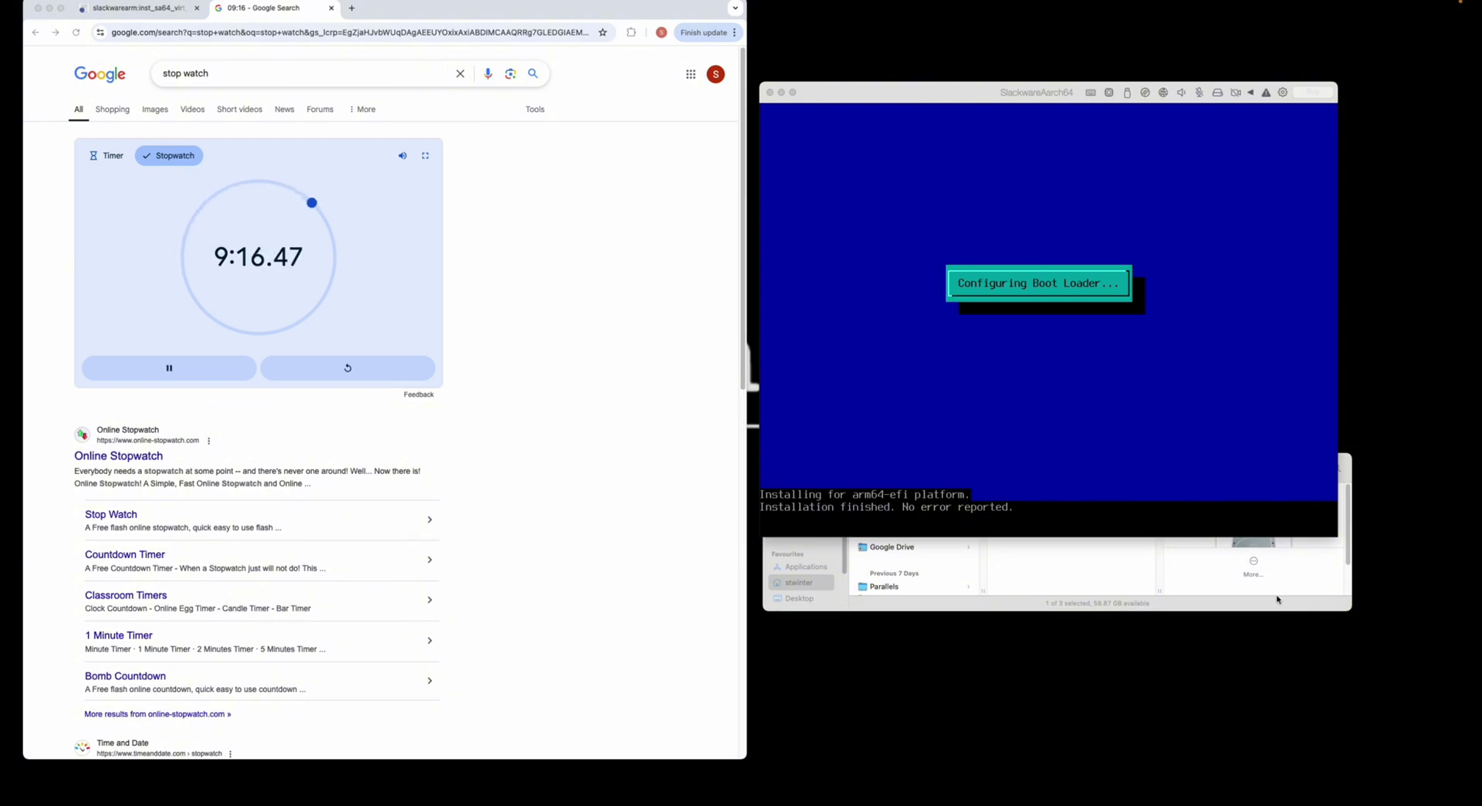
- Set the mouse type to USB and load gpm at boot
click(969, 205)
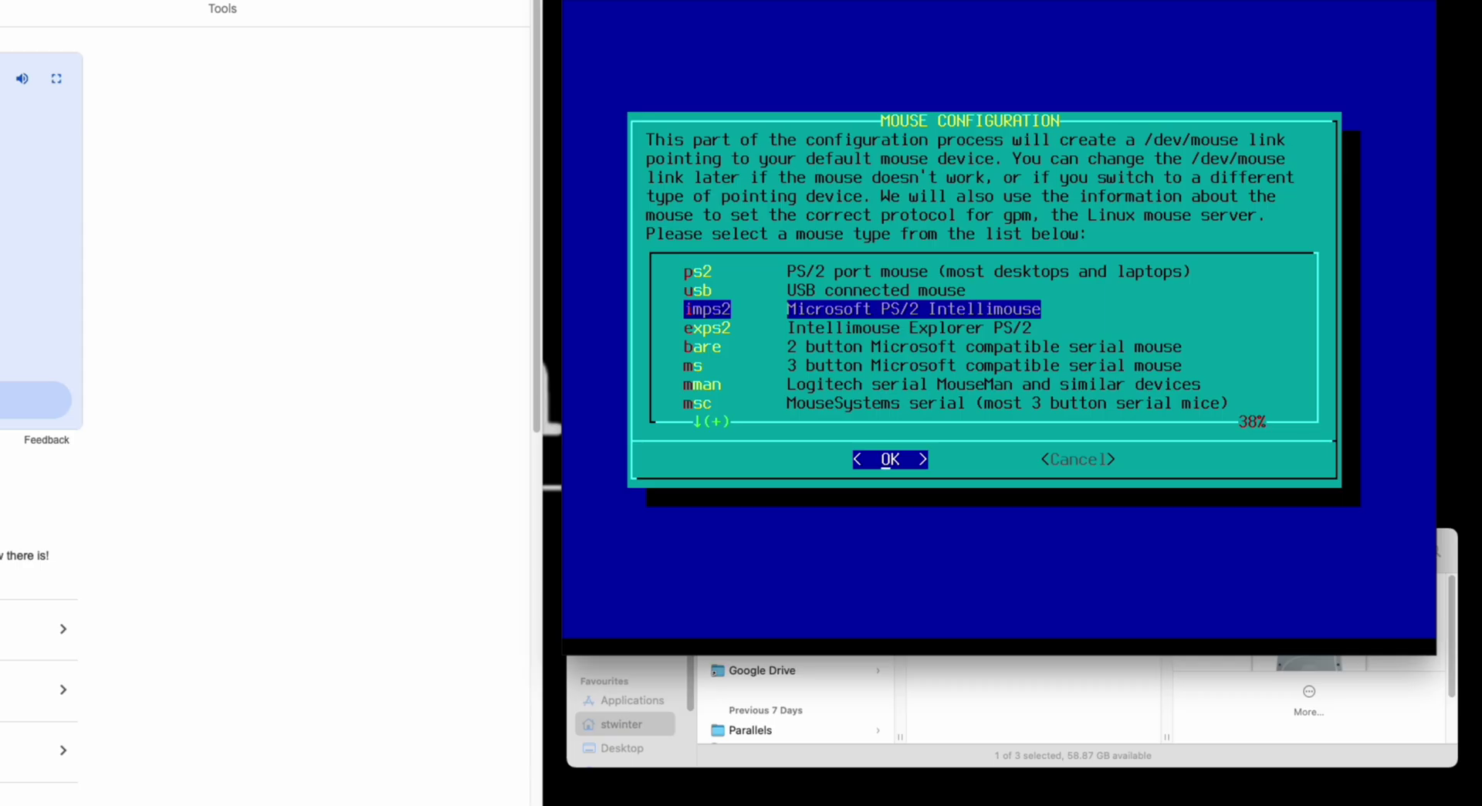
key(Up)
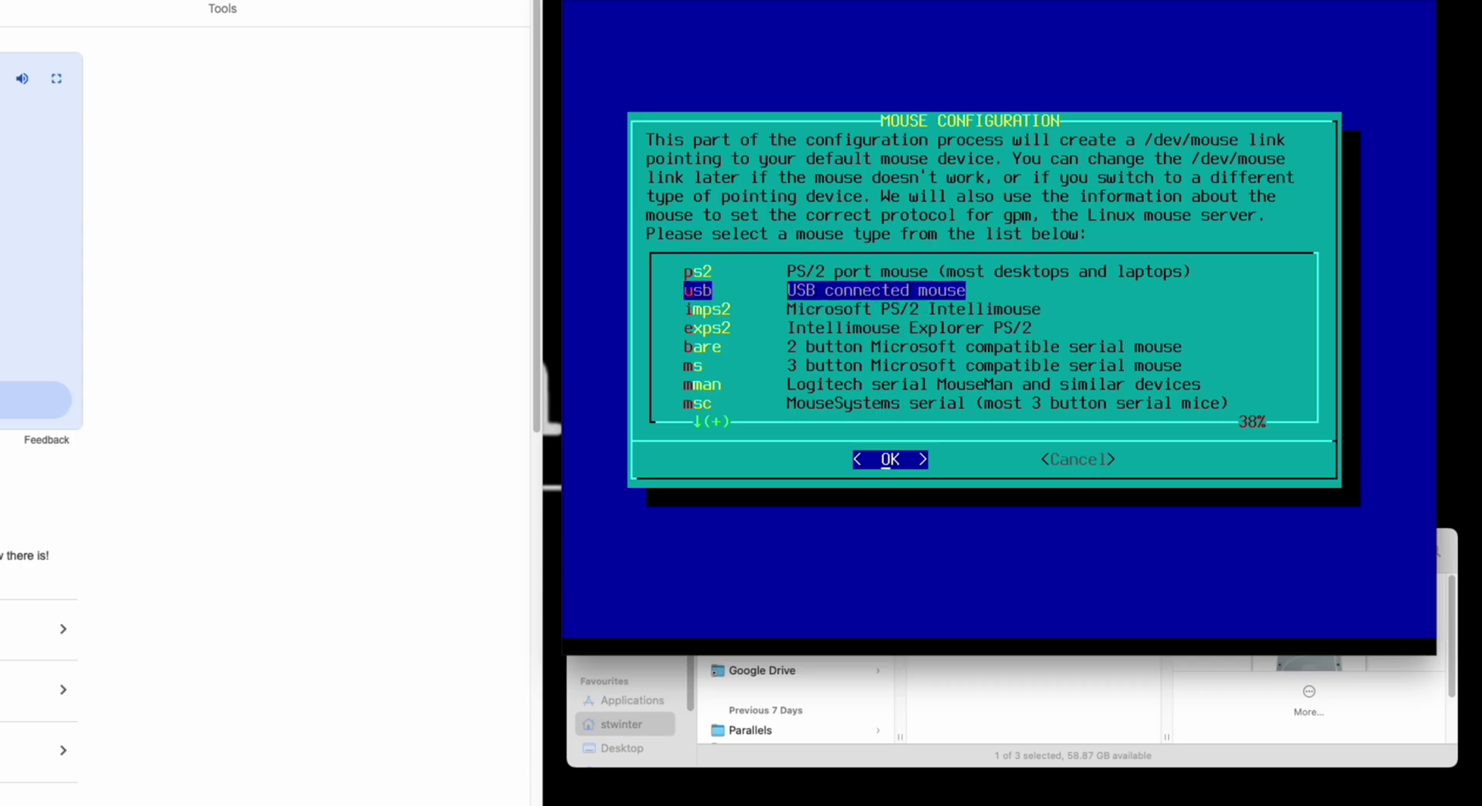
key(Return)
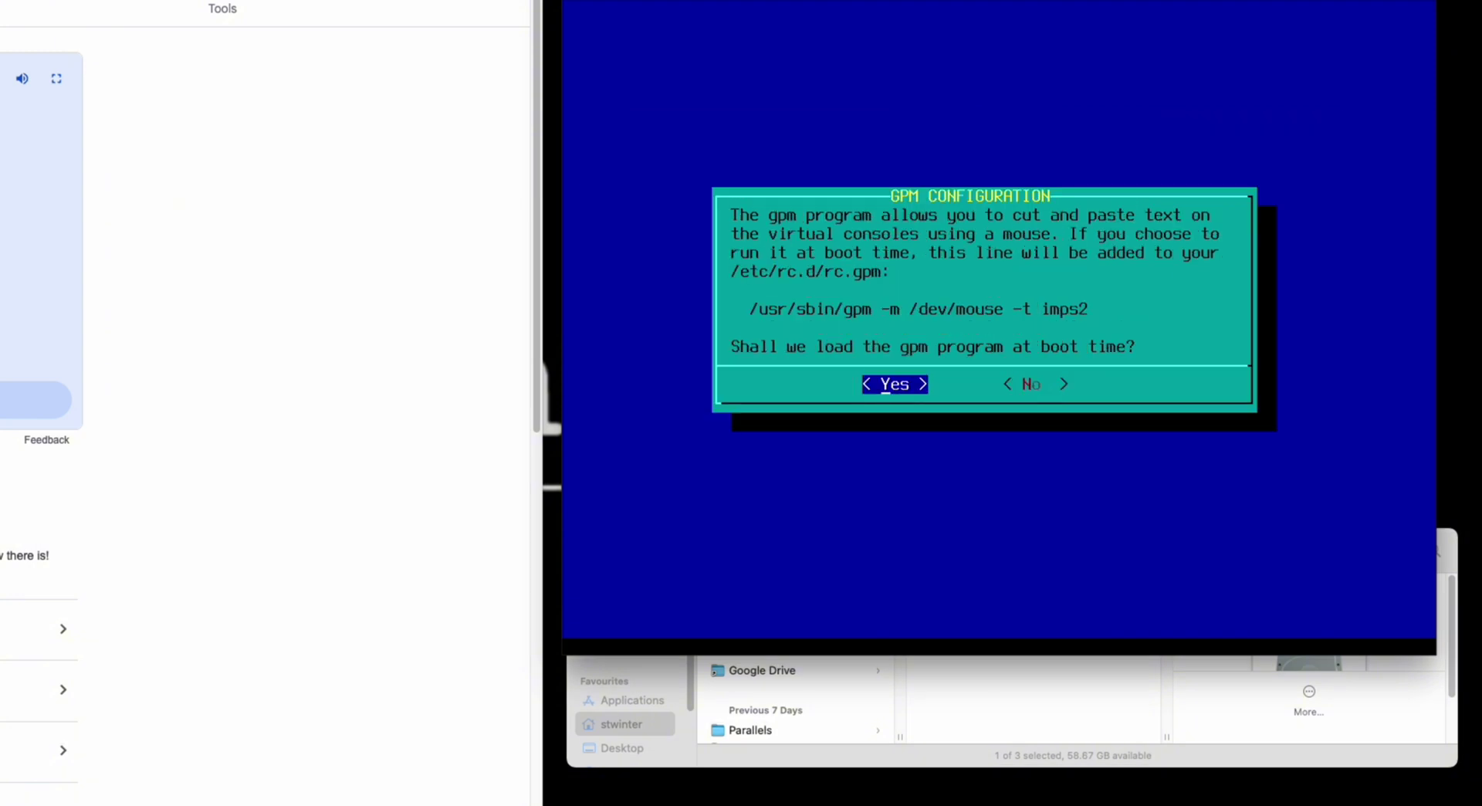
key(Return)
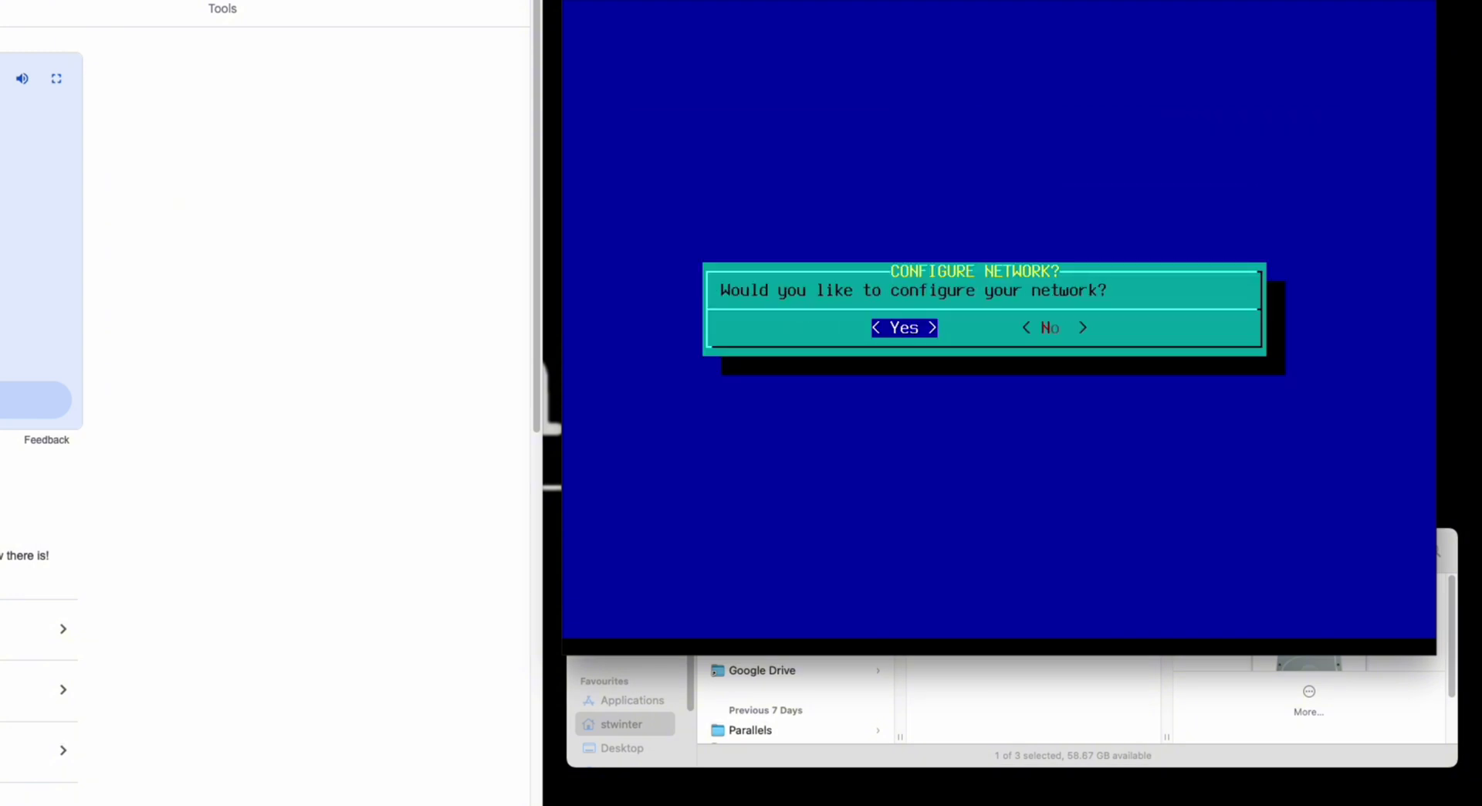
- Configure networking with hostname apple-parallels, domain arm.slackware.com, no VLAN, NetworkManager
key(Return)
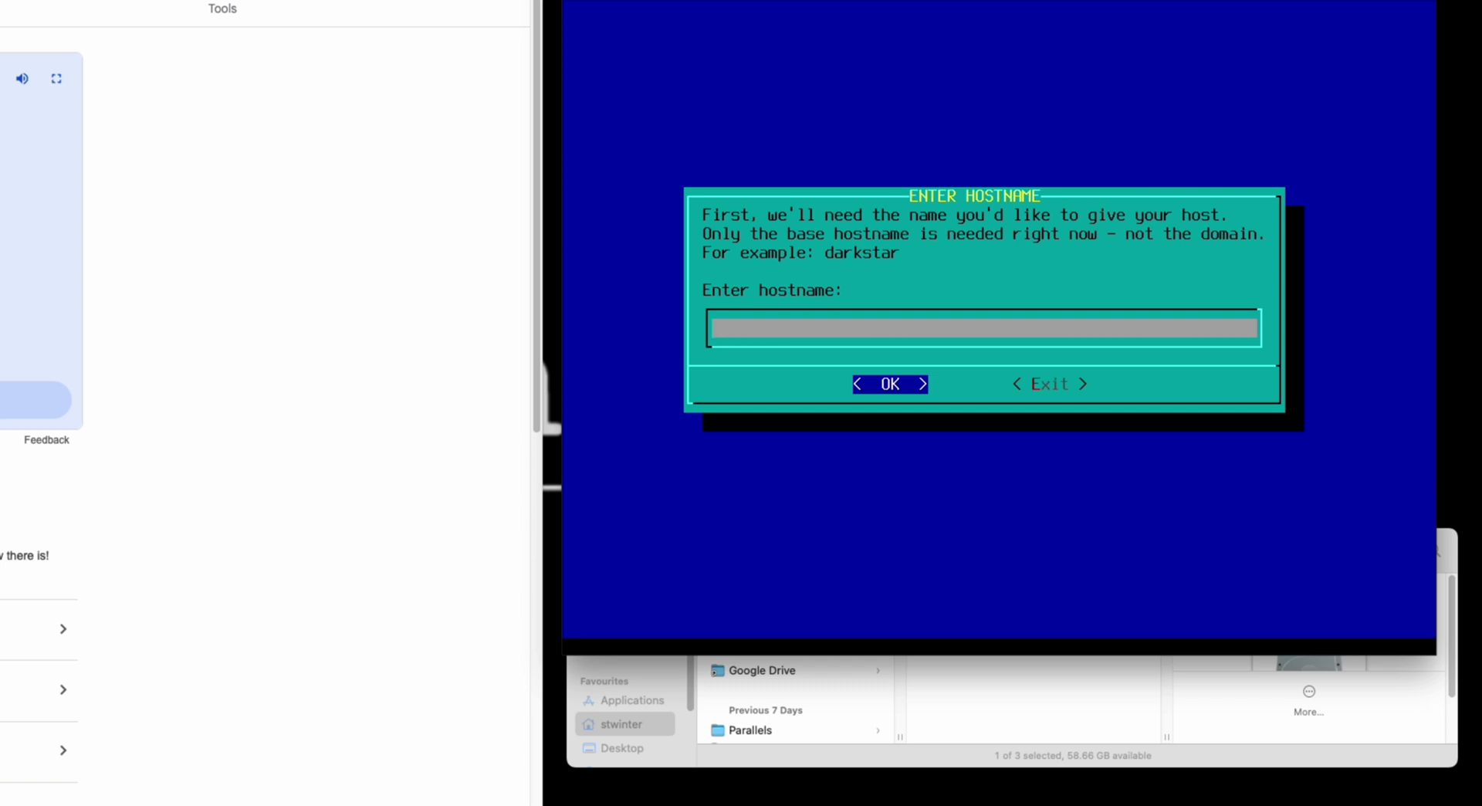
text(apple-parallels)
key(Return)
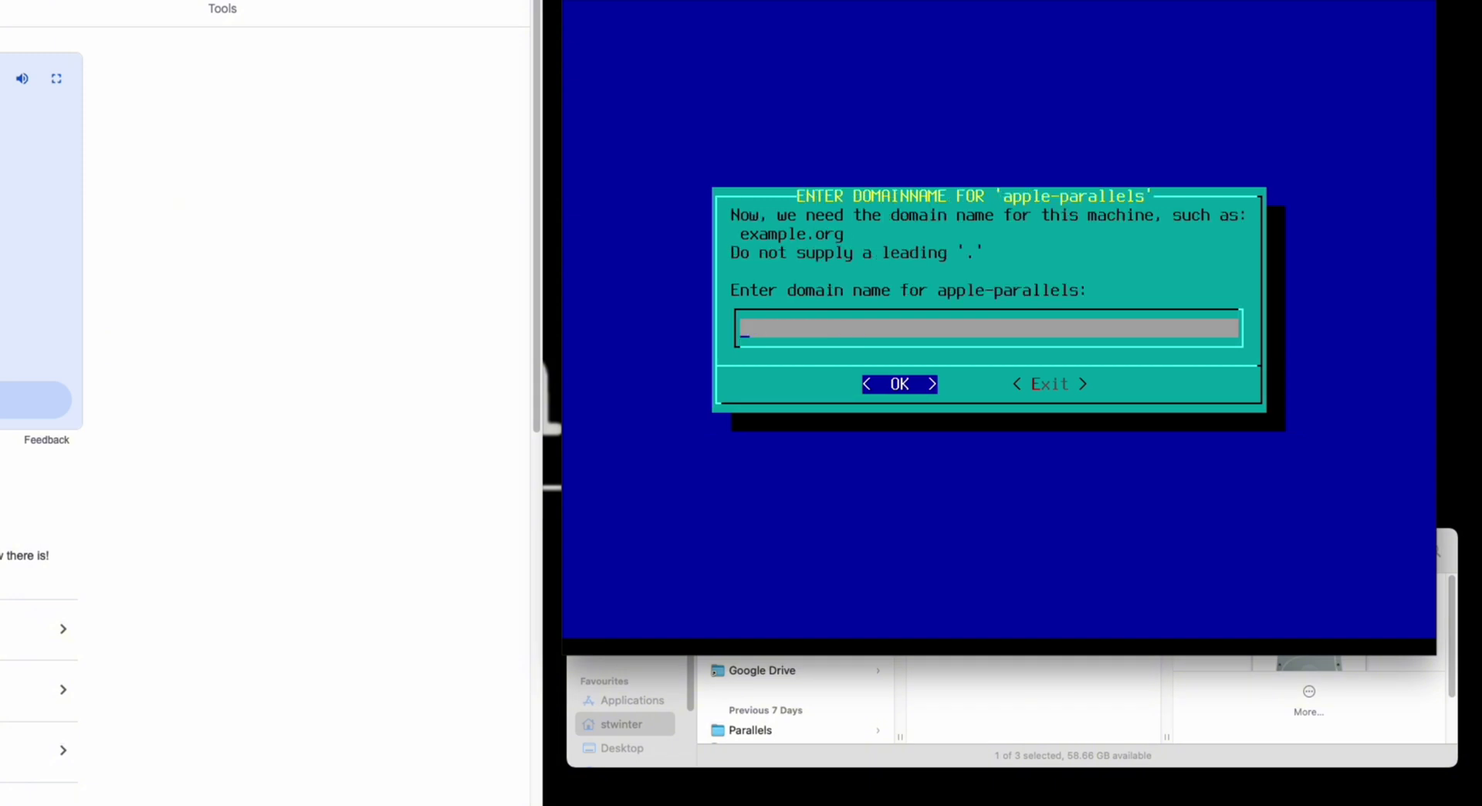
text(arm.slackware.com)
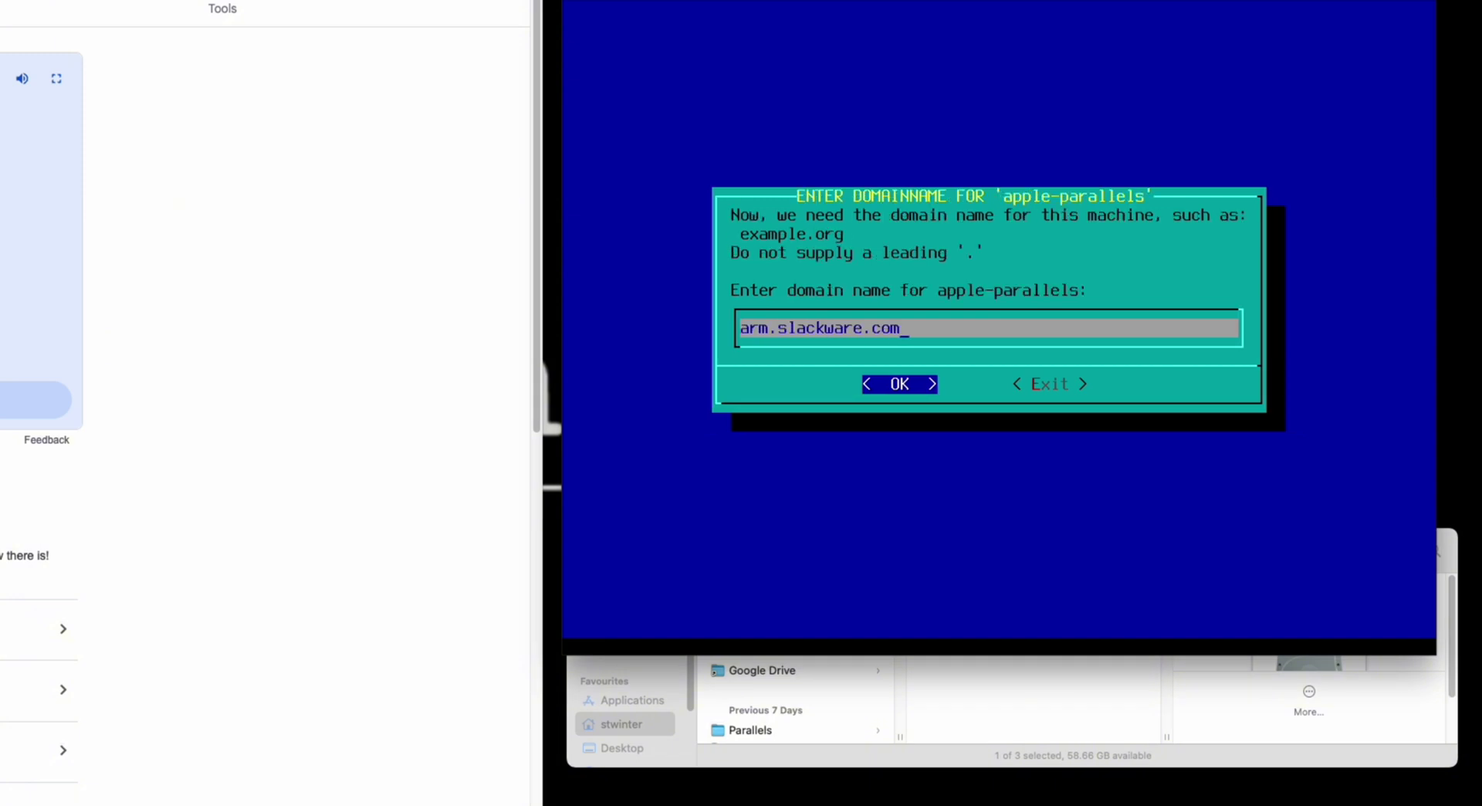
key(Return)
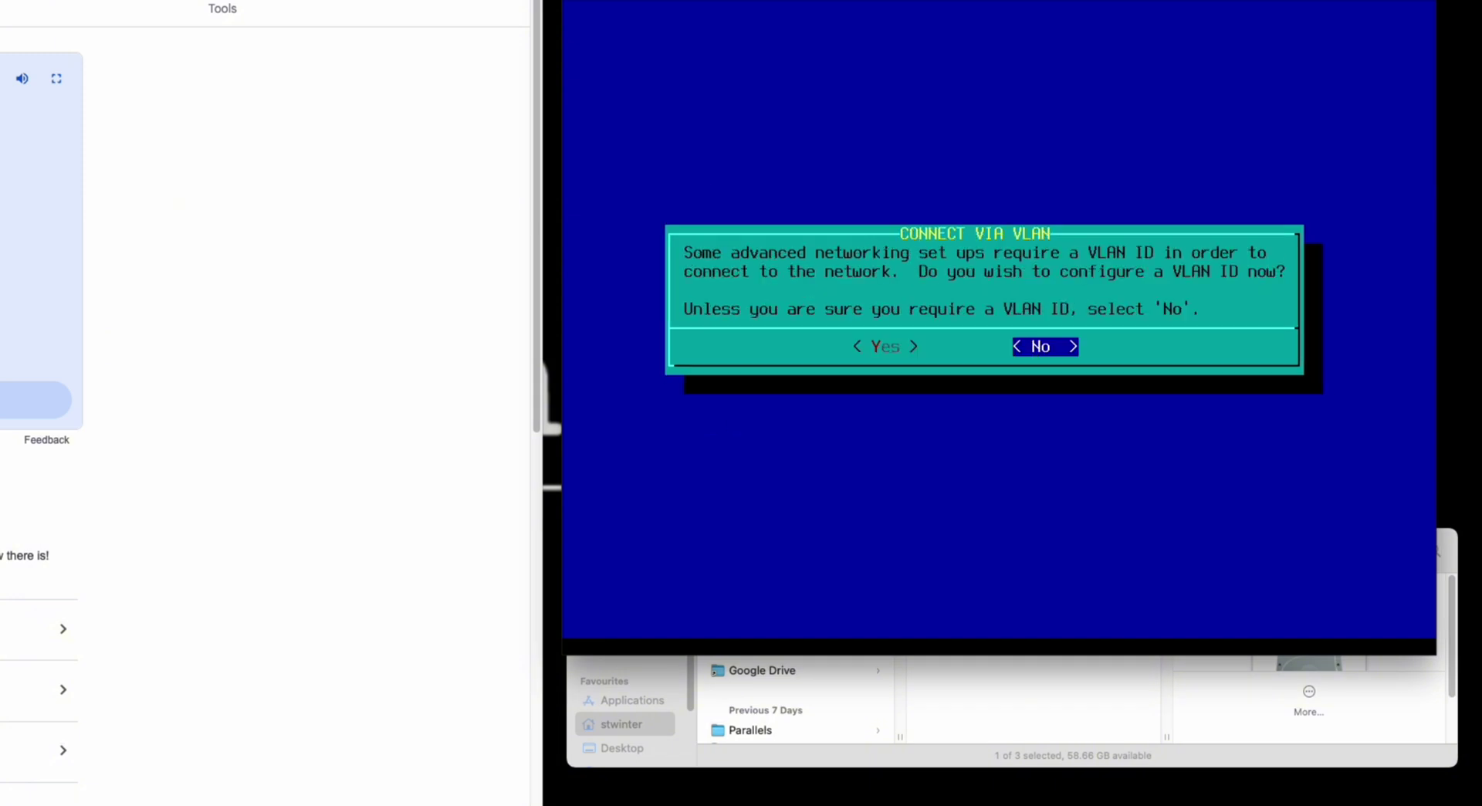
key(Return)
key(Return)
key(Return)
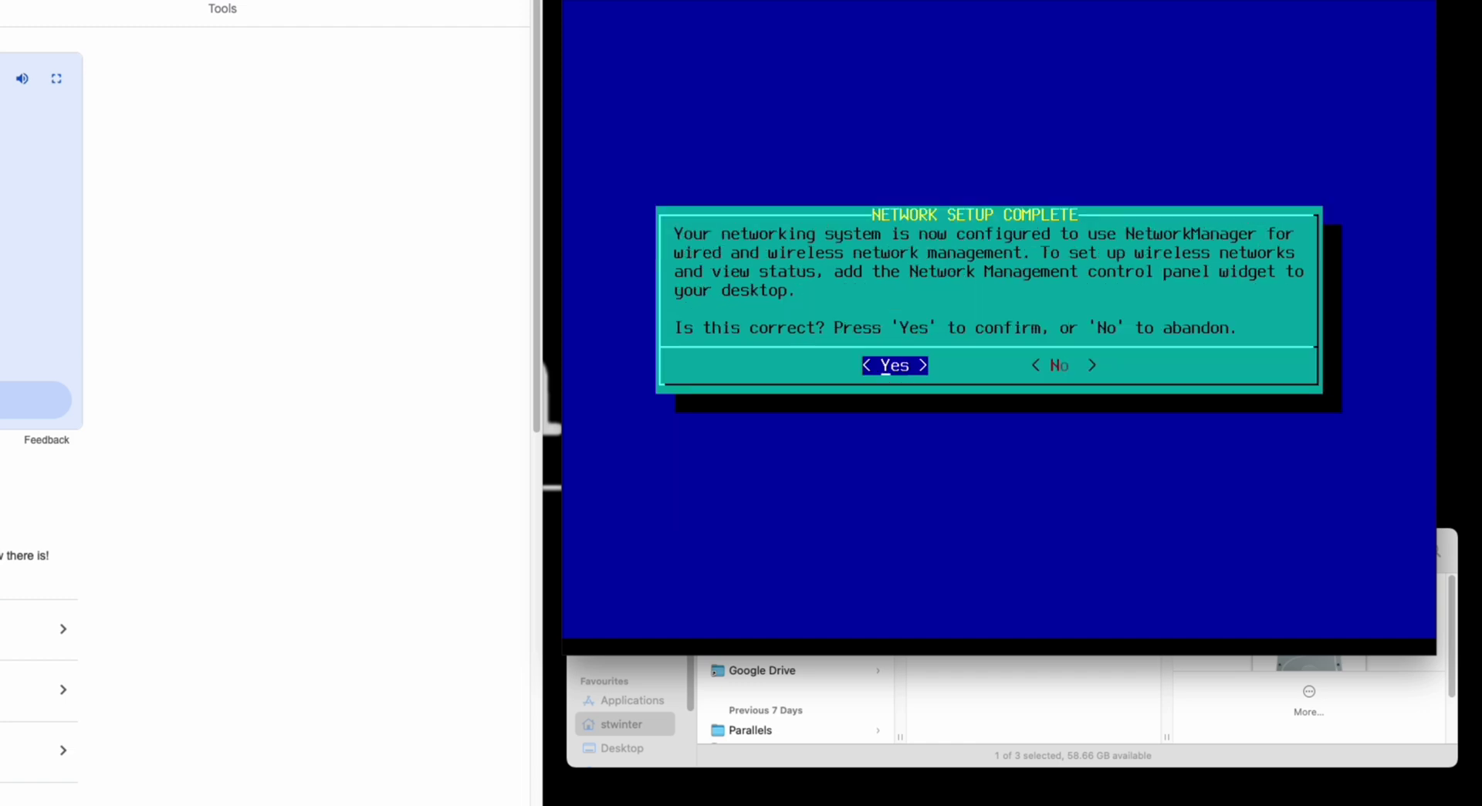
key(Return)
- Review the startup services list and keep the default selection
key(Down)
key(Down)
key(Down)
key(Down)
key(Down)
key(Down)
key(Down)
key(Down)
key(Down)
key(Down)
key(Down)
key(Down)
key(Down)
key(Down)
key(Down)
key(Down)
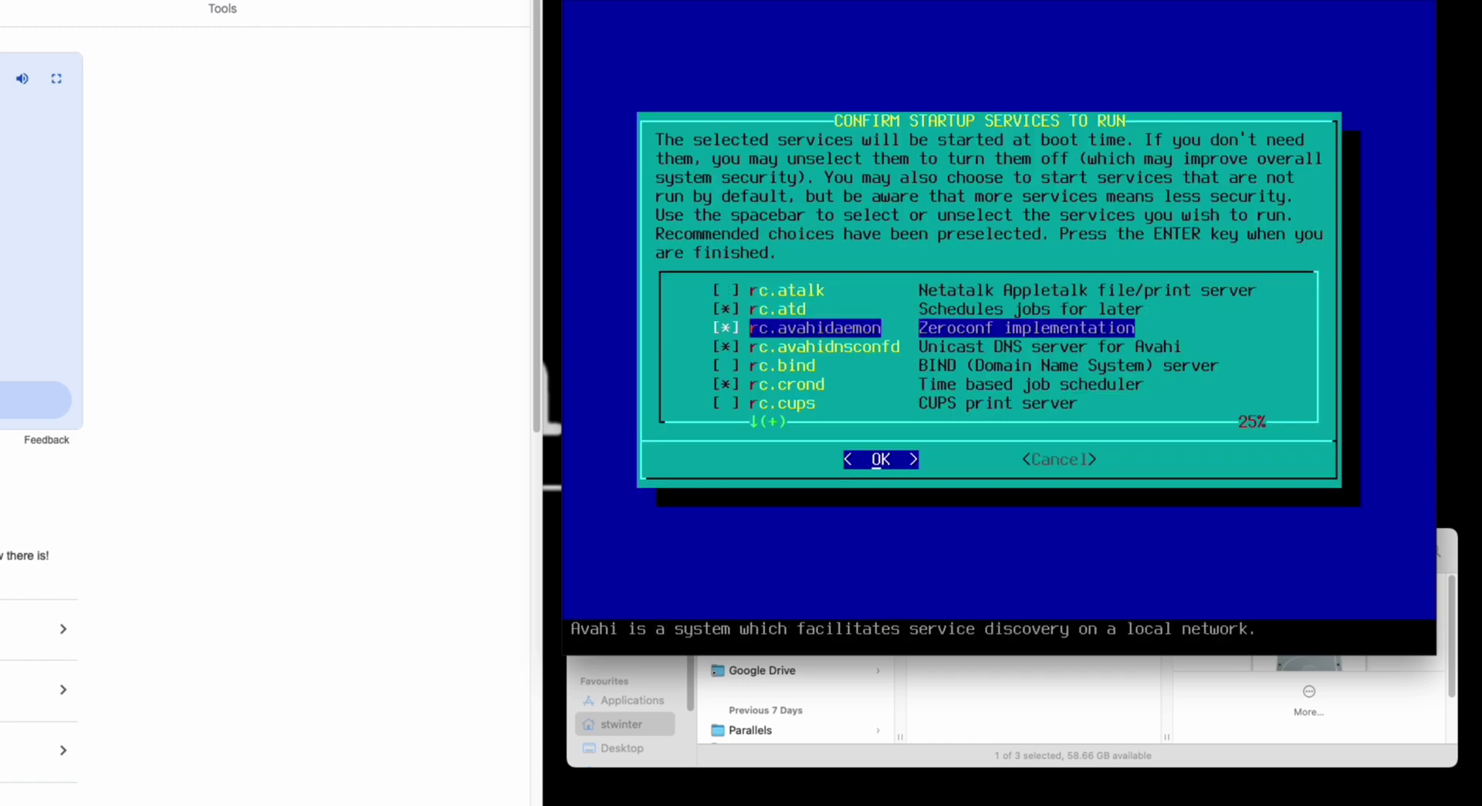
key(Down)
key(Down)
key(Down)
key(Down)
key(Down)
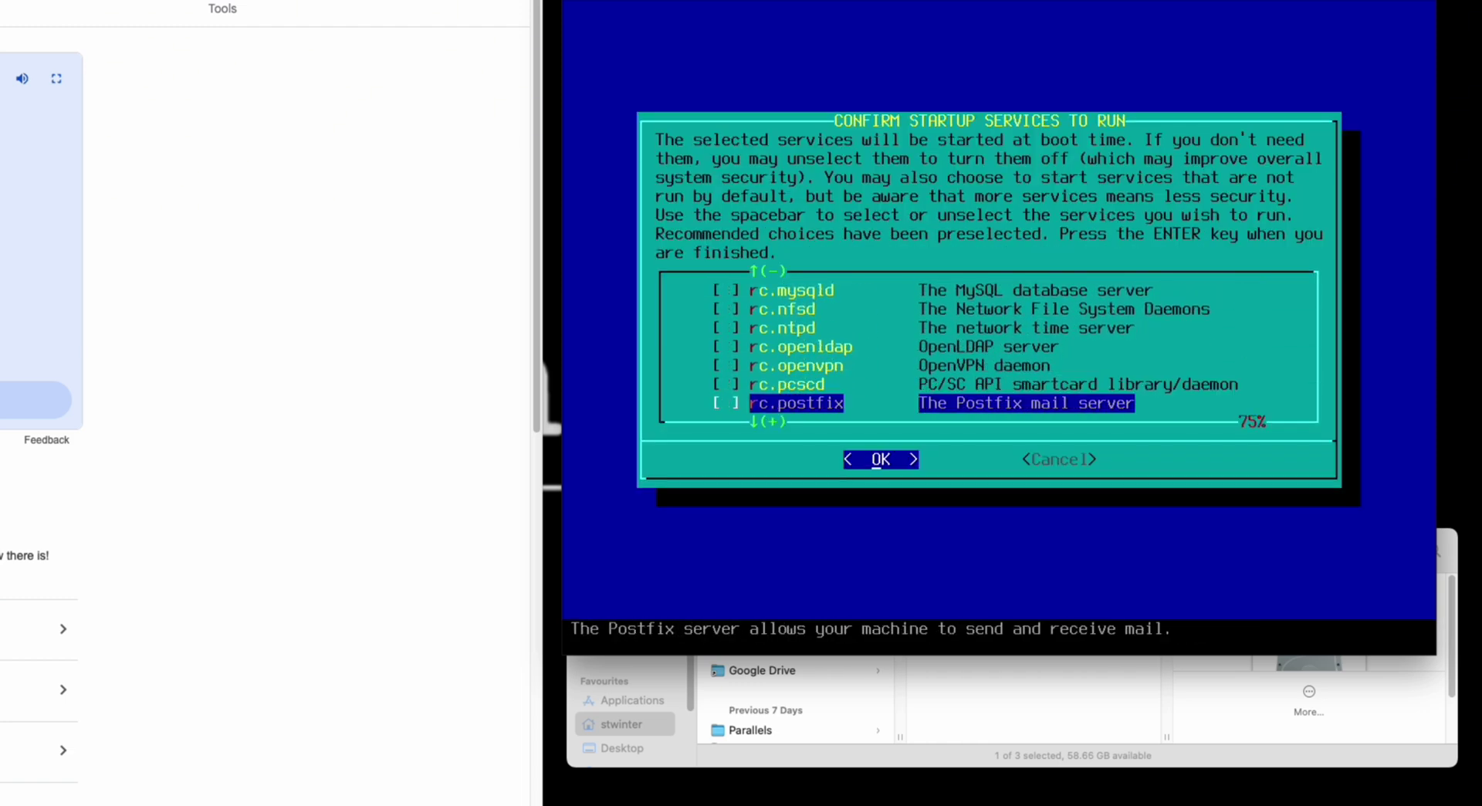
key(Up)
key(Up)
key(Up)
key(Up)
key(Up)
key(Up)
key(Up)
key(Up)
key(Up)
key(Up)
key(Up)
key(Up)
key(Up)
key(Up)
key(Up)
key(Up)
key(Up)
key(Up)
key(Up)
key(Up)
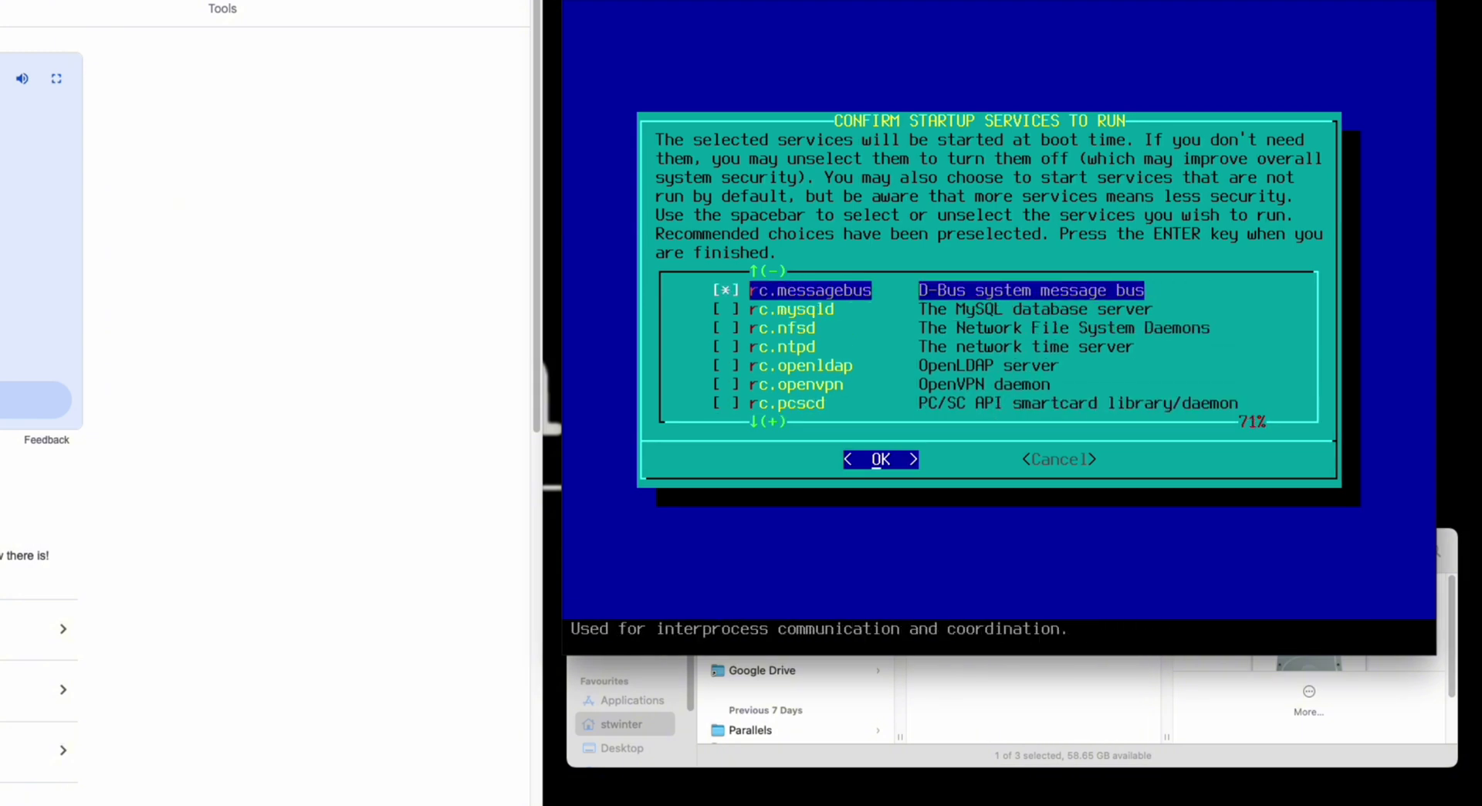
key(Down)
key(Down)
key(Down)
key(Down)
key(Down)
key(Down)
key(Down)
key(Down)
key(Down)
key(Down)
key(Down)
key(Down)
key(Down)
key(Down)
key(Down)
key(Down)
key(Down)
key(Down)
key(Down)
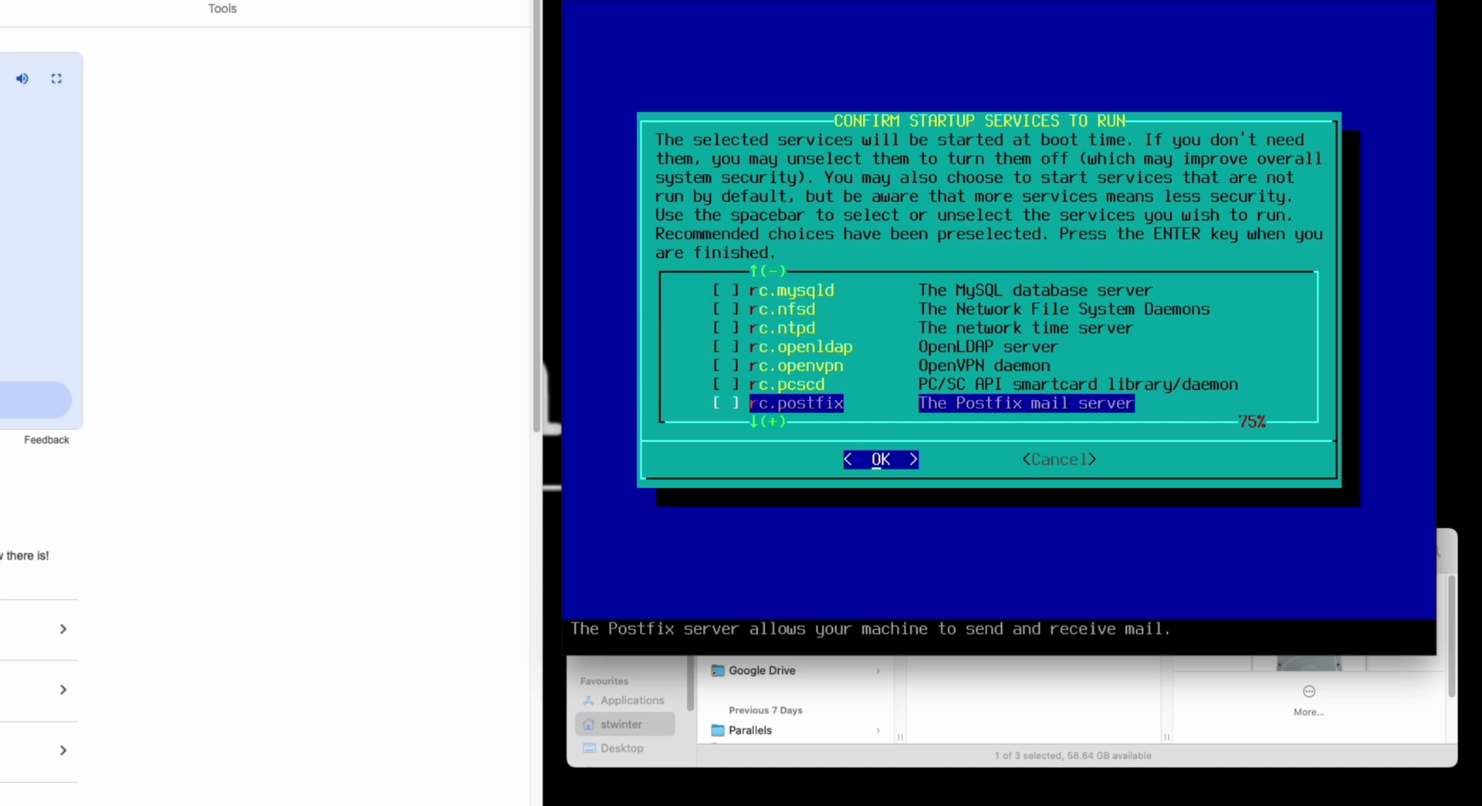
key(Return)
- Choose custom screen fonts, test a ter console font and keep it
key(Left)
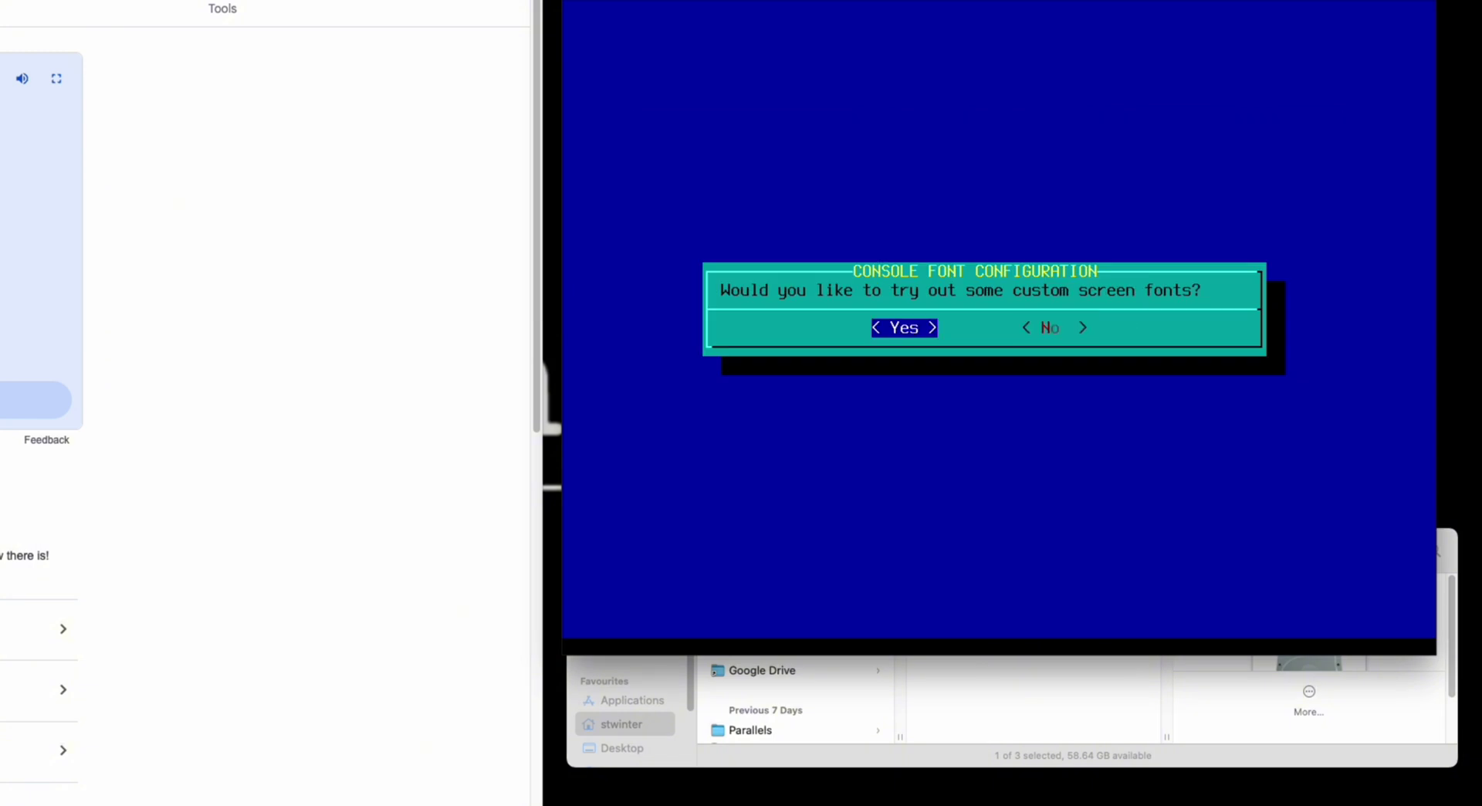
key(Return)
key(Down)
key(Down)
key(Down)
key(Down)
key(Down)
key(Down)
key(Down)
key(Down)
key(Down)
key(Down)
key(Down)
key(Down)
key(Down)
key(Down)
key(Down)
key(Down)
key(Down)
key(Down)
key(Down)
key(Down)
key(Down)
key(Down)
key(Down)
key(Down)
key(Down)
key(Down)
key(Down)
key(Down)
key(Down)
key(Down)
key(Down)
key(Down)
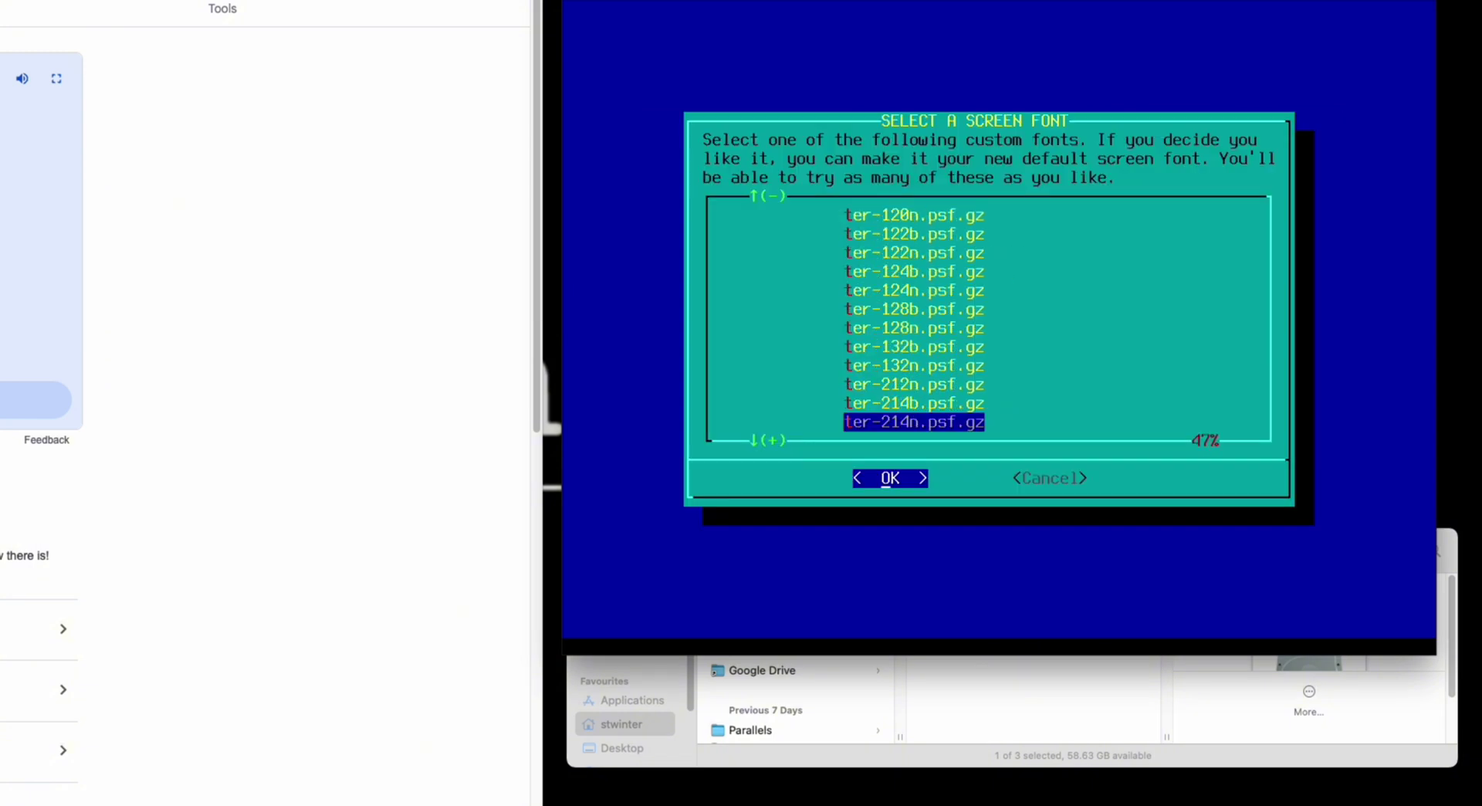
key(Up)
key(Up)
key(Up)
key(Up)
key(Up)
key(Up)
key(Up)
key(Up)
key(Up)
key(Up)
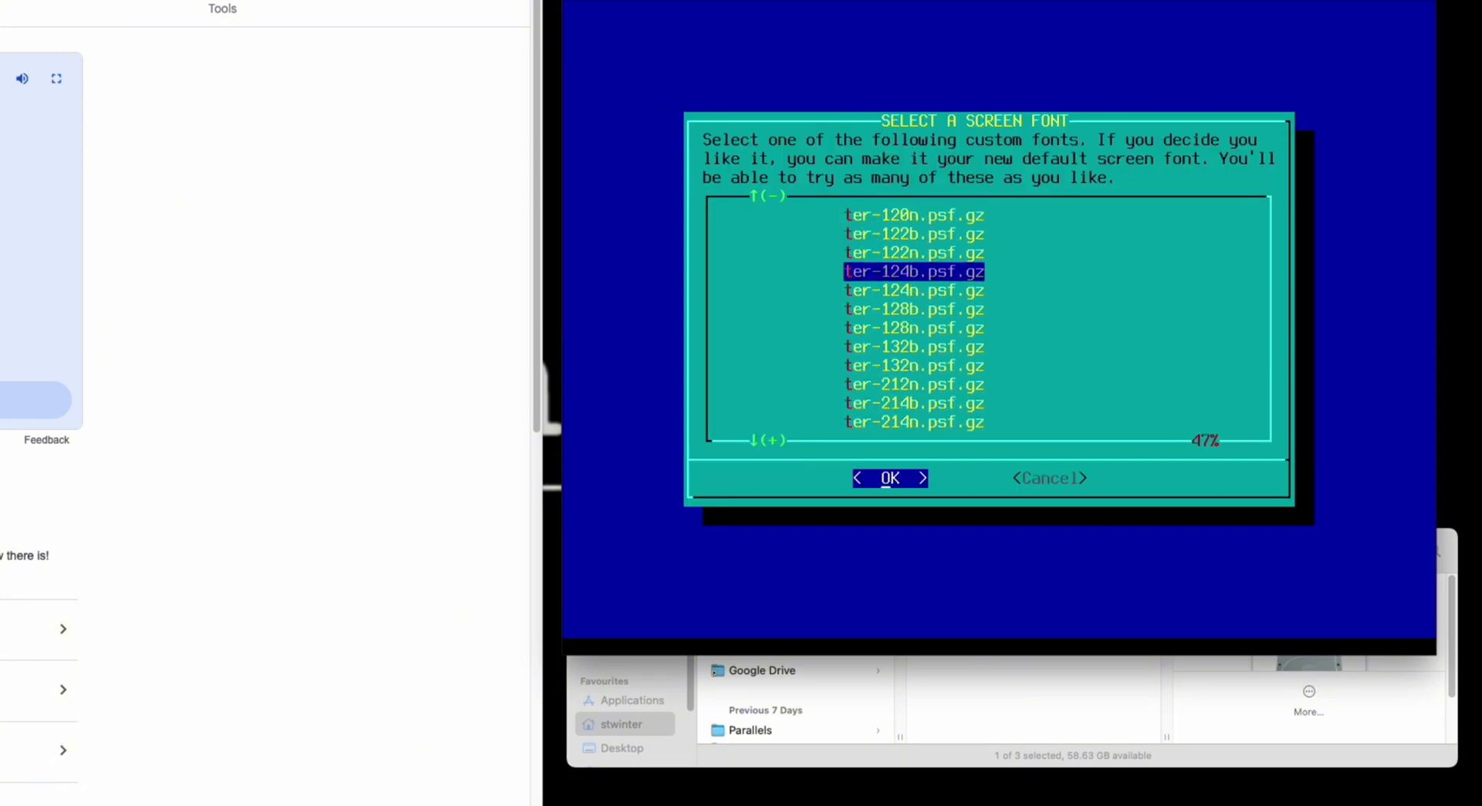
key(Return)
text(1)
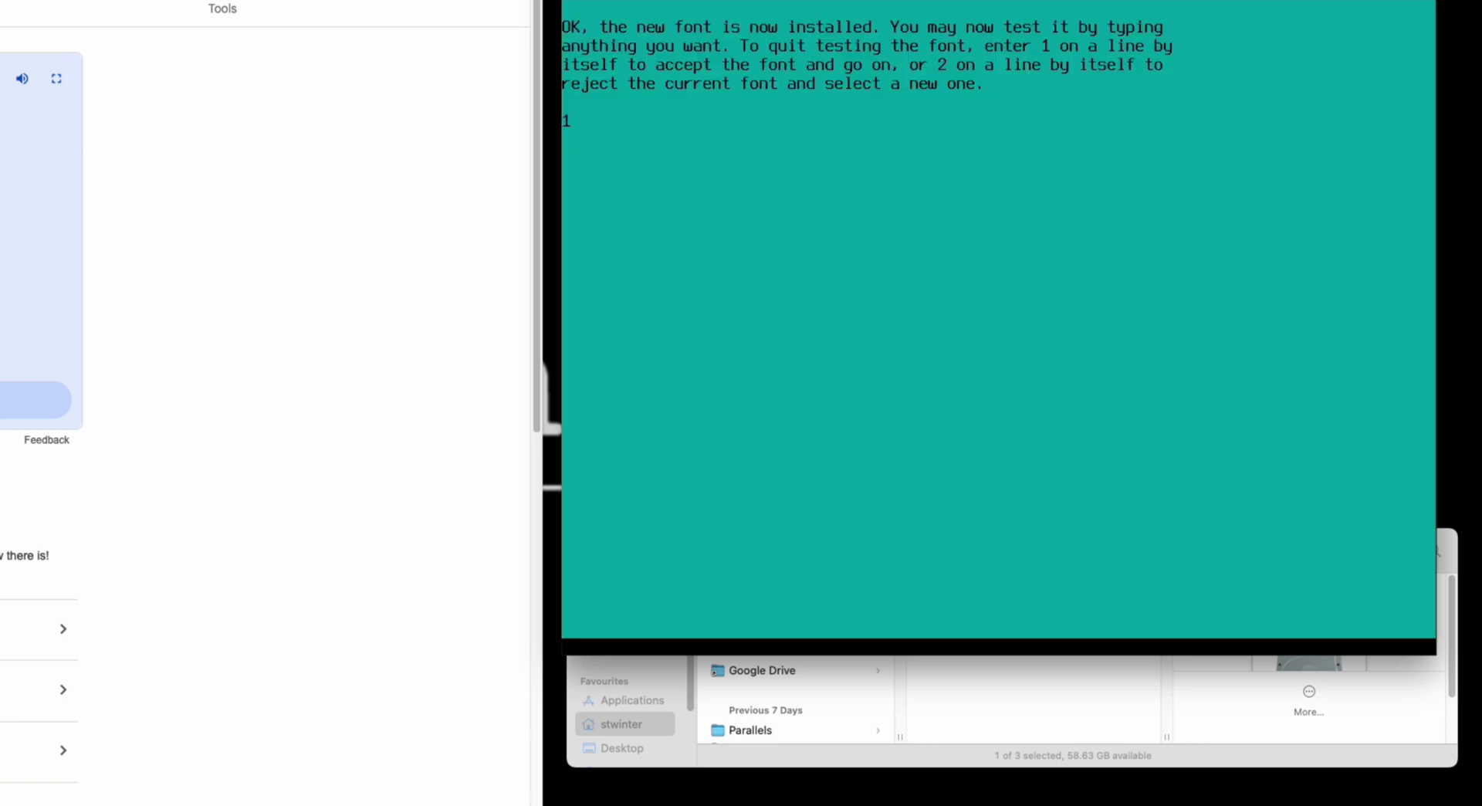
key(Return)
- Keep the UTC hardware clock, set Europe/London timezone and vim as vi
key(Return)
key(Down)
key(Down)
key(Down)
key(Down)
key(Down)
key(Down)
key(Down)
key(Down)
key(Down)
key(Down)
key(Down)
key(Down)
key(Down)
key(Down)
key(Down)
key(Down)
key(Down)
key(Down)
key(Down)
key(Down)
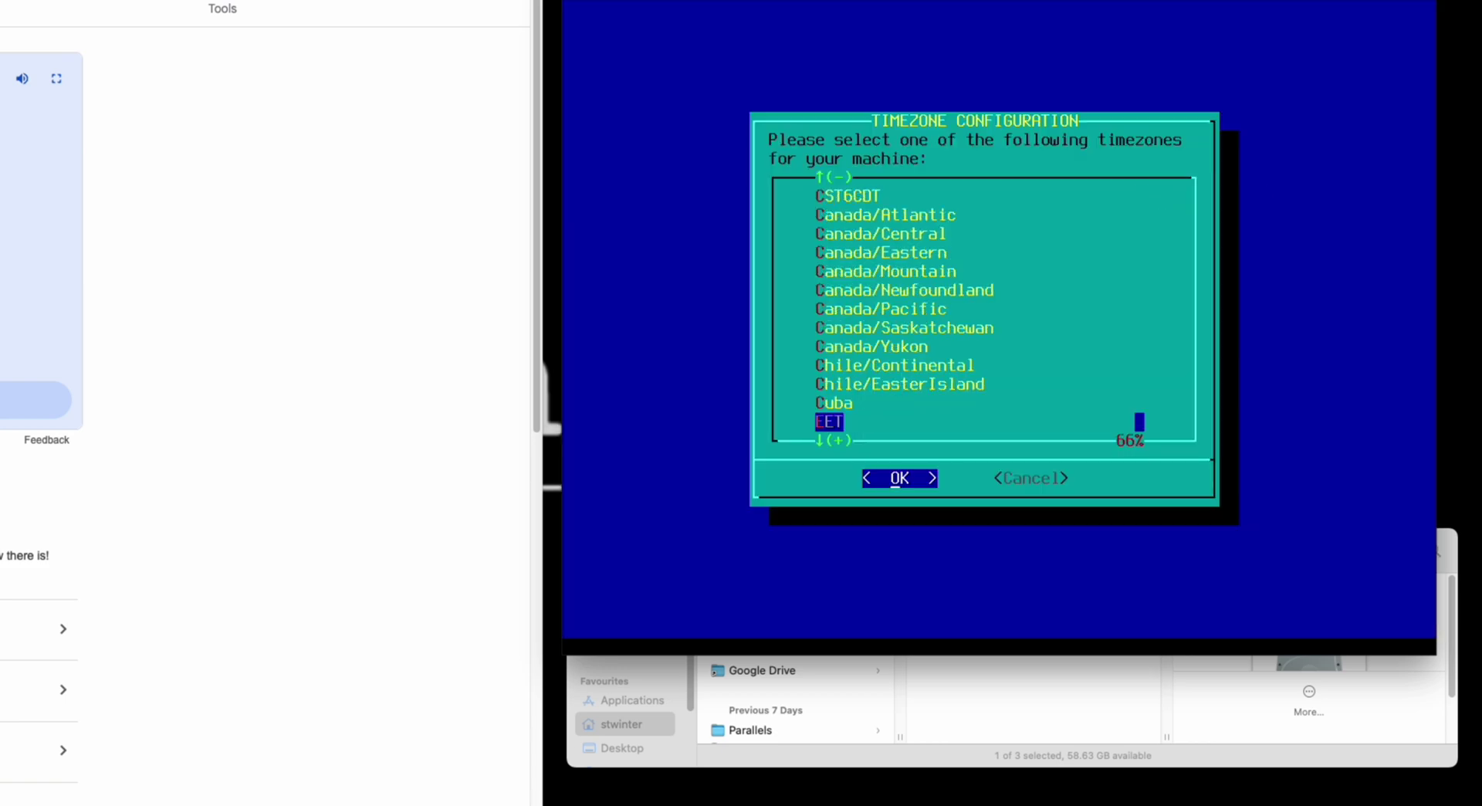
key(Return)
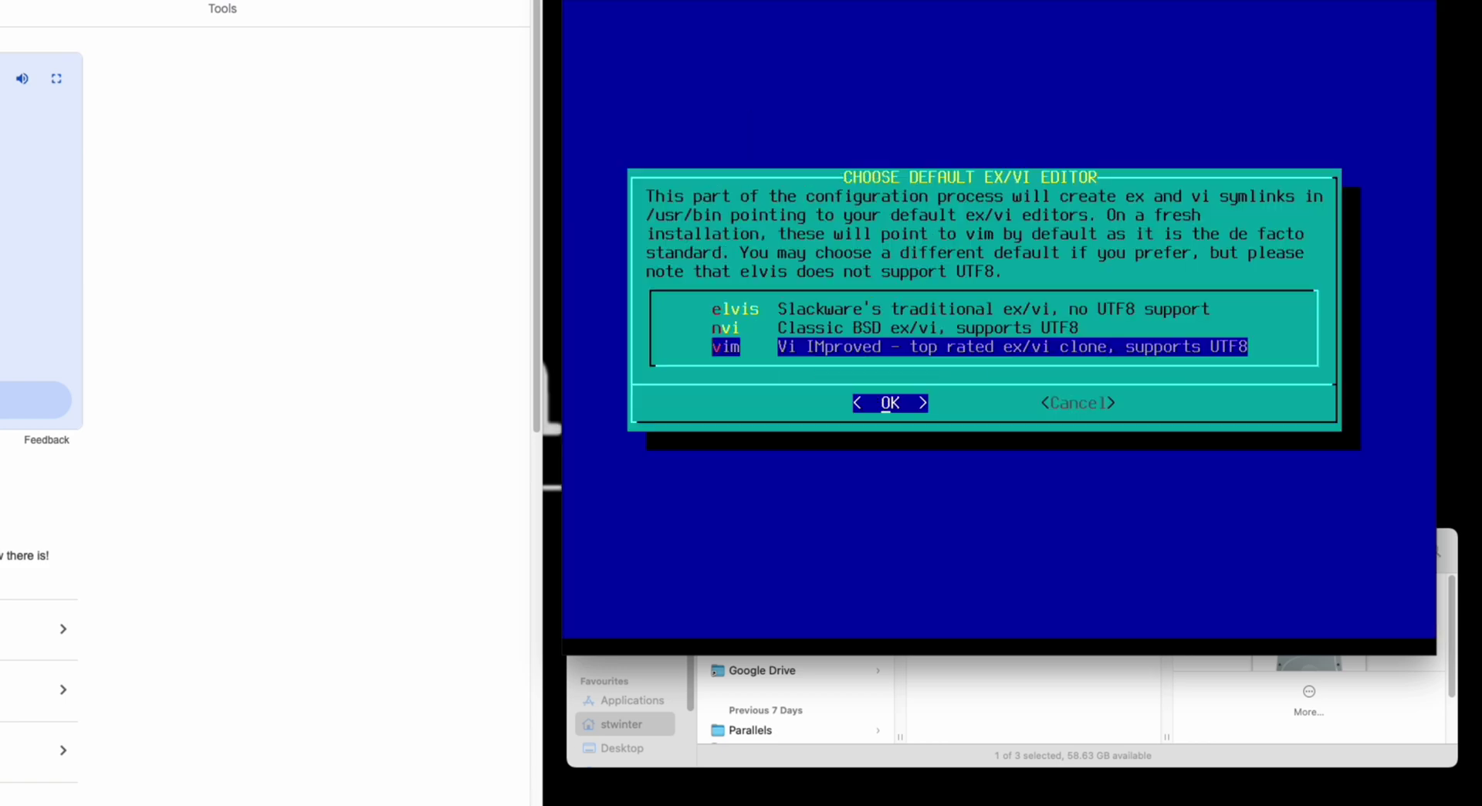
key(Return)
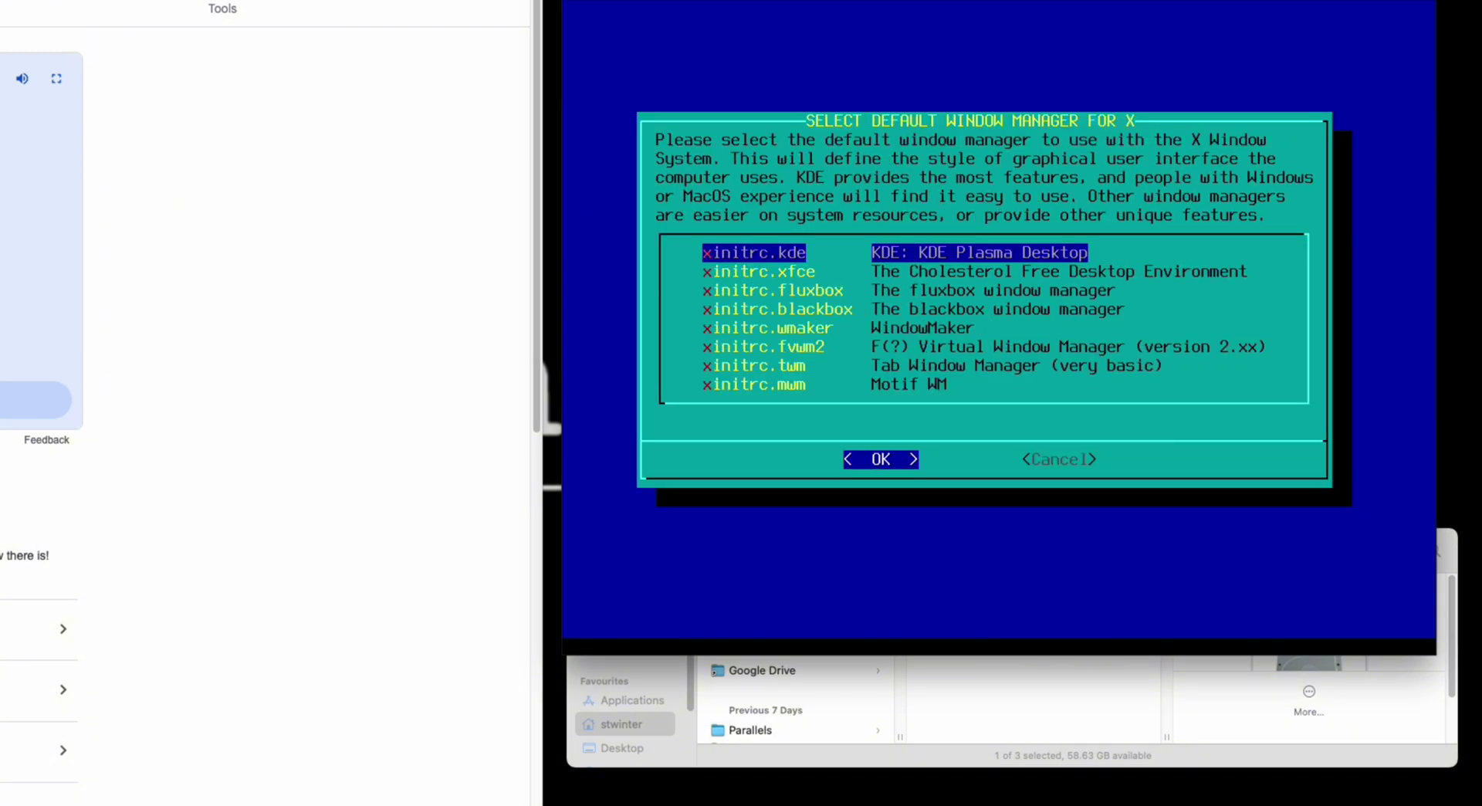
- Confirm the root password, close Slackware setup and reboot the VM to GRUB
key(Return)
key(Return)
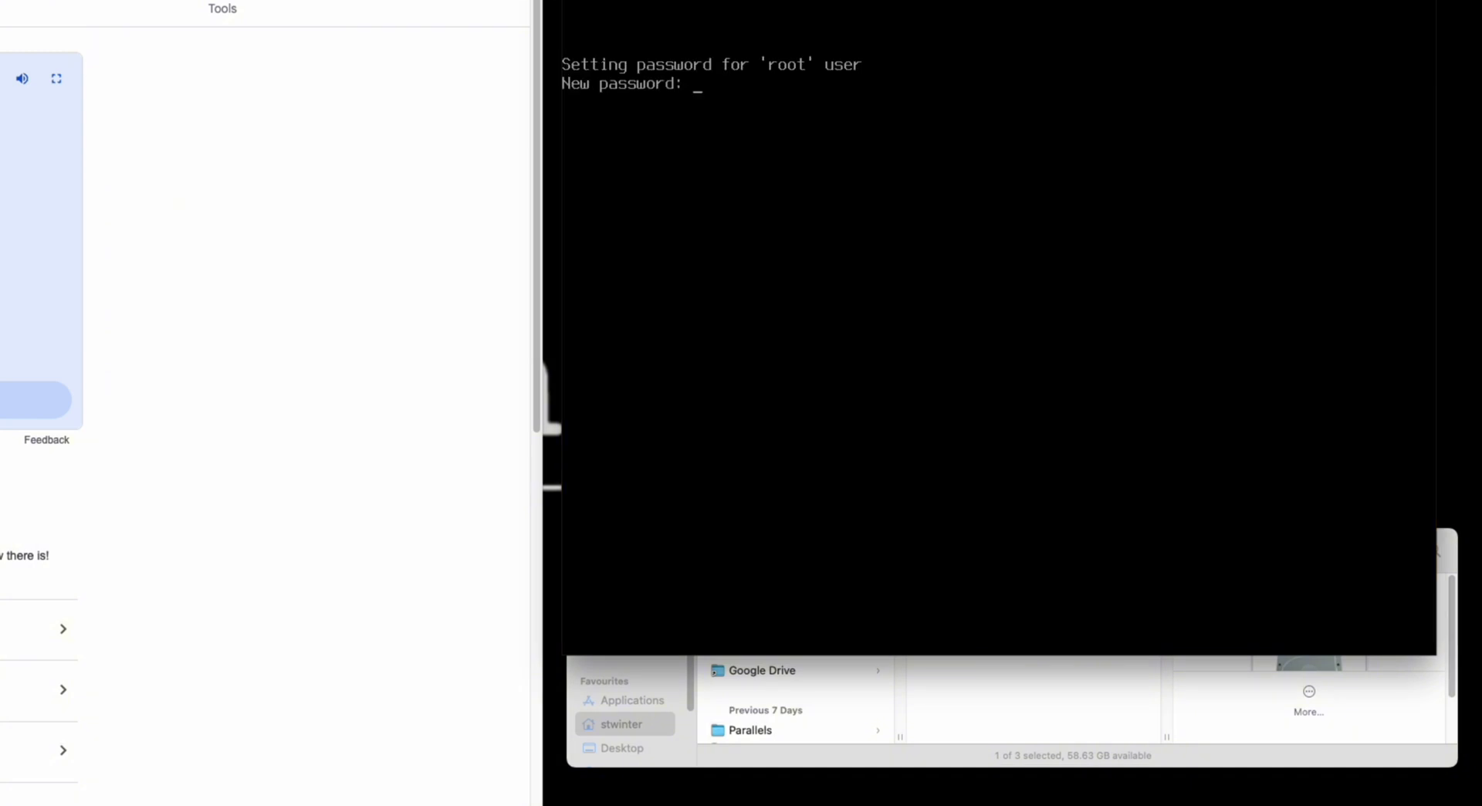
key(Return)
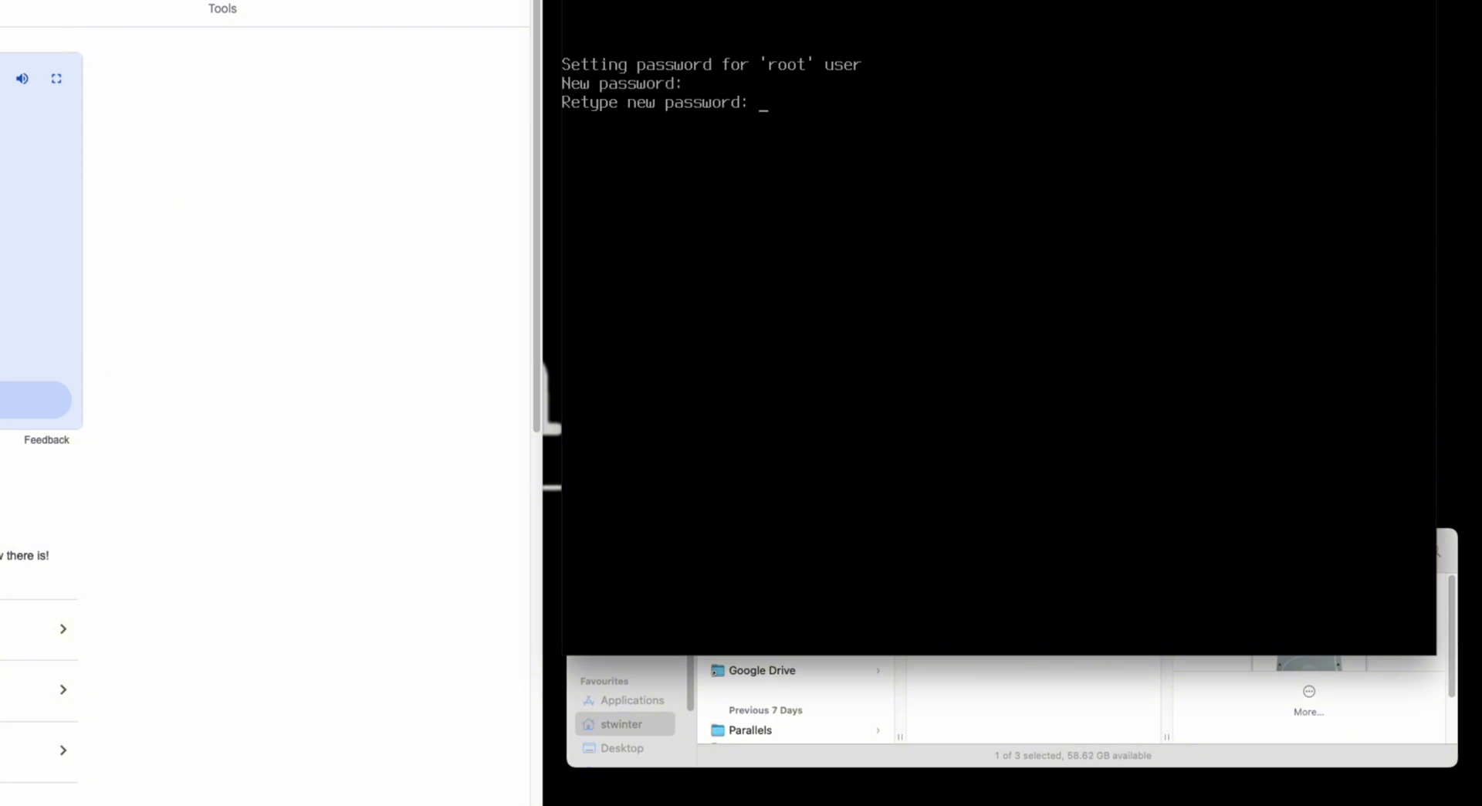
key(Return)
key(Return)
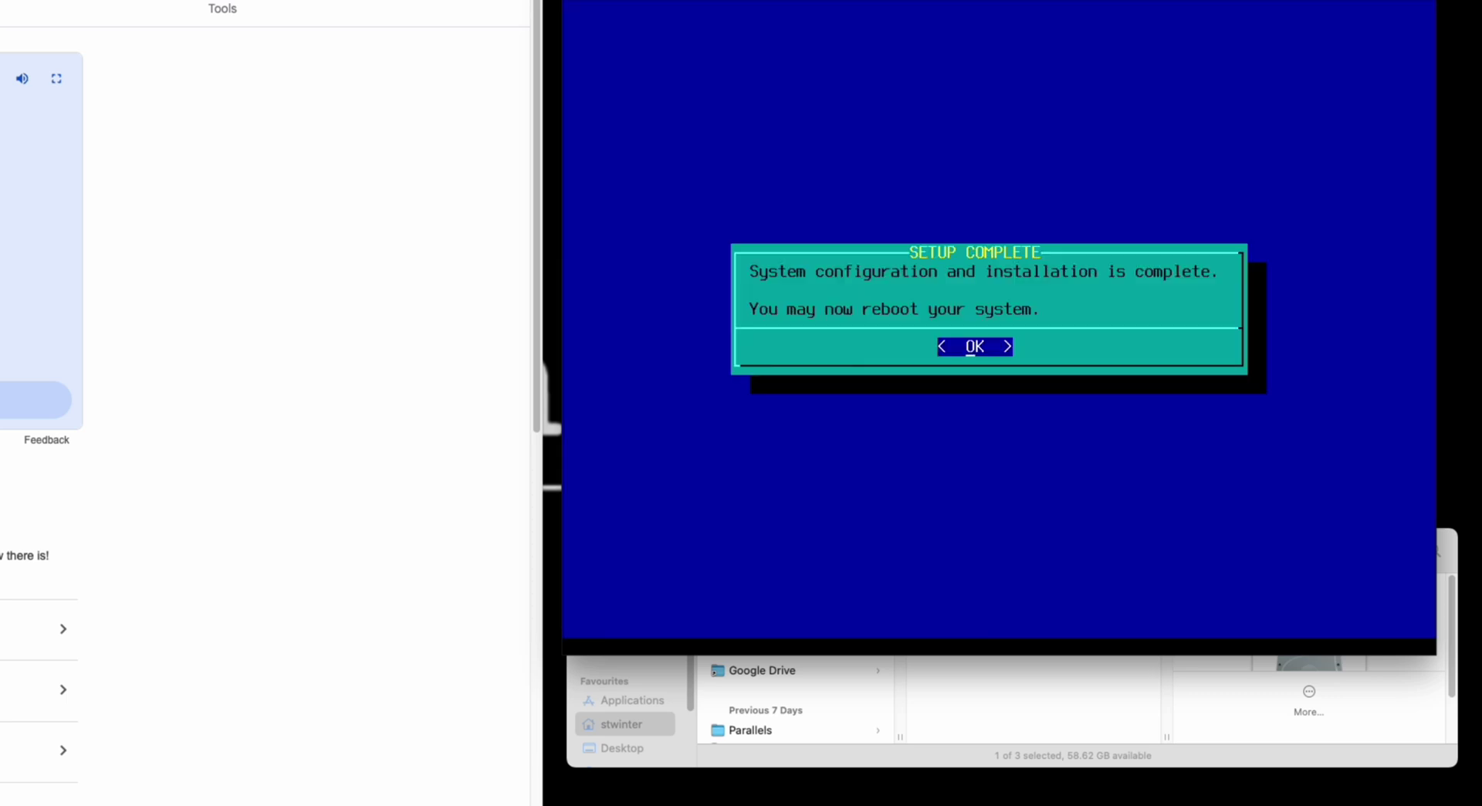
key(Return)
key(e)
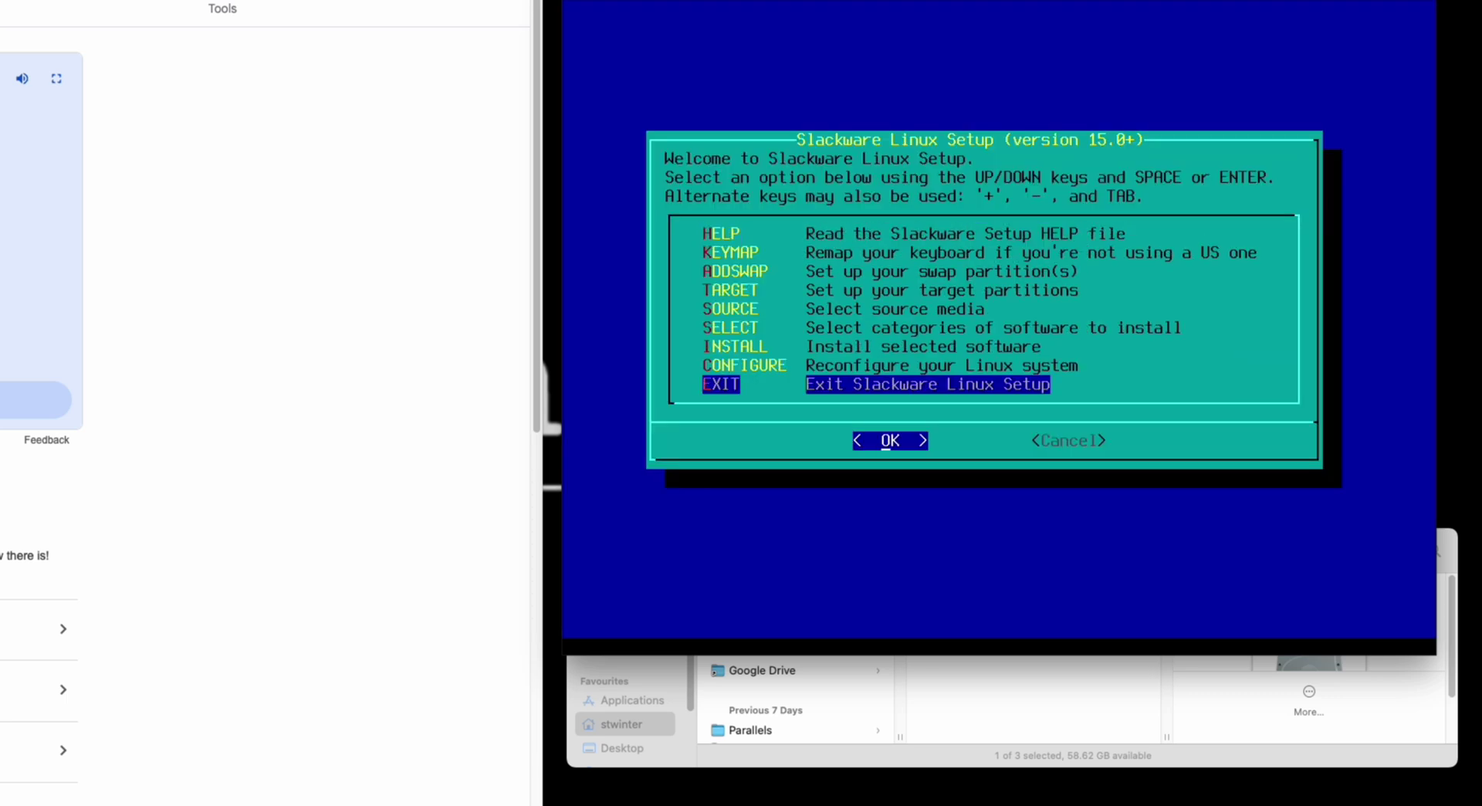
key(Return)
key(Return)
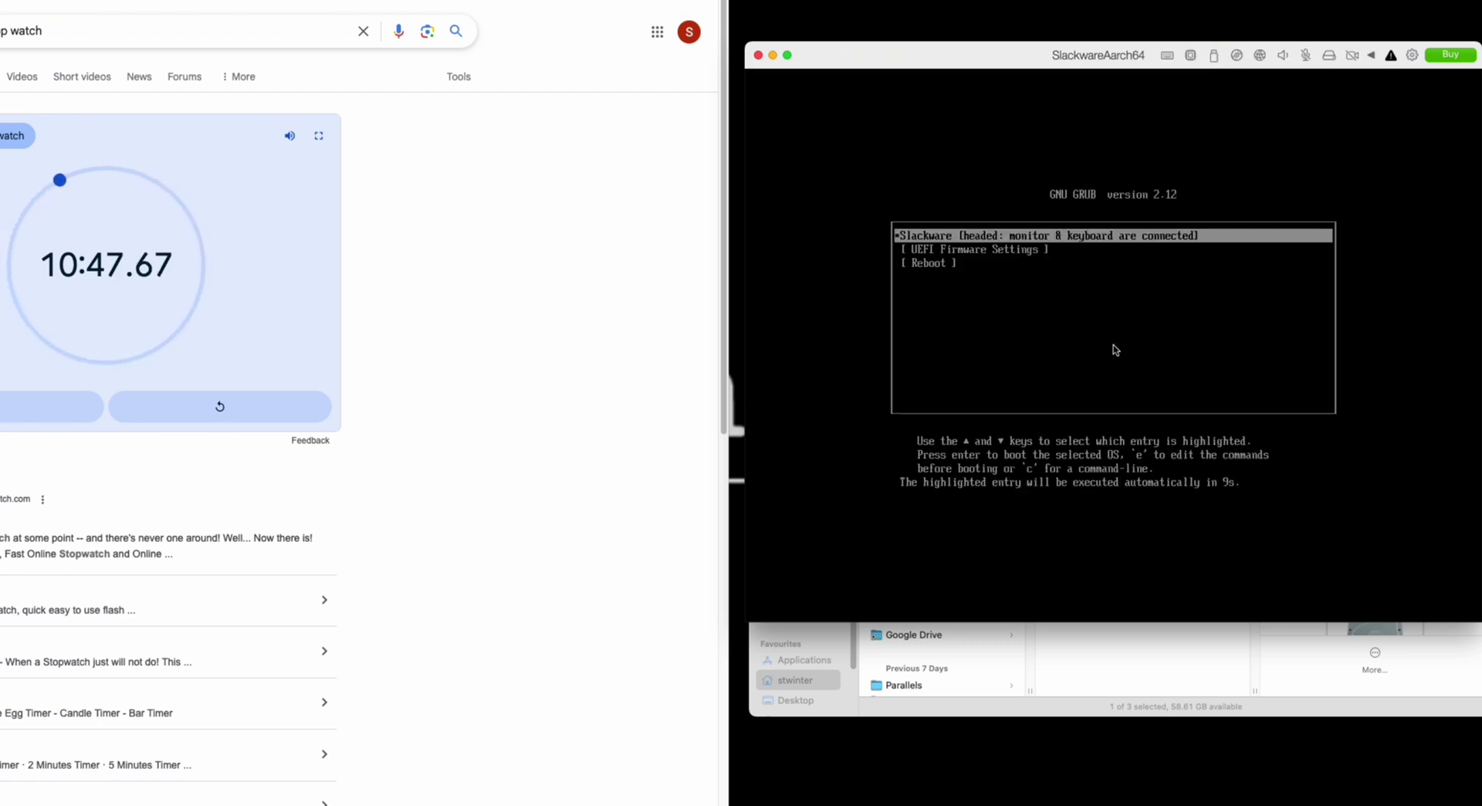
- Boot the default Slackware GRUB entry to the login prompt and stop the stopwatch at 11:05
key(Return)
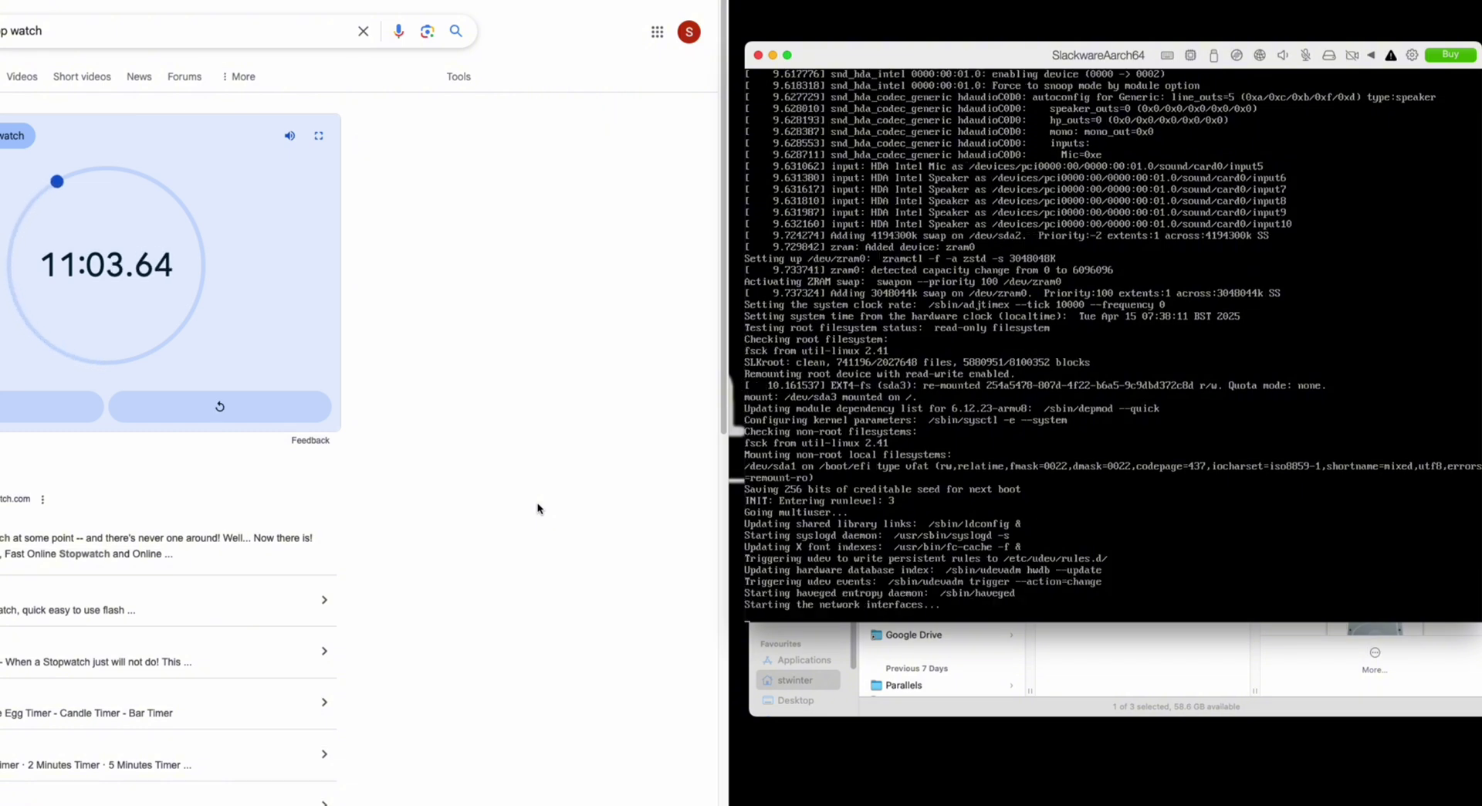
click(3, 417)
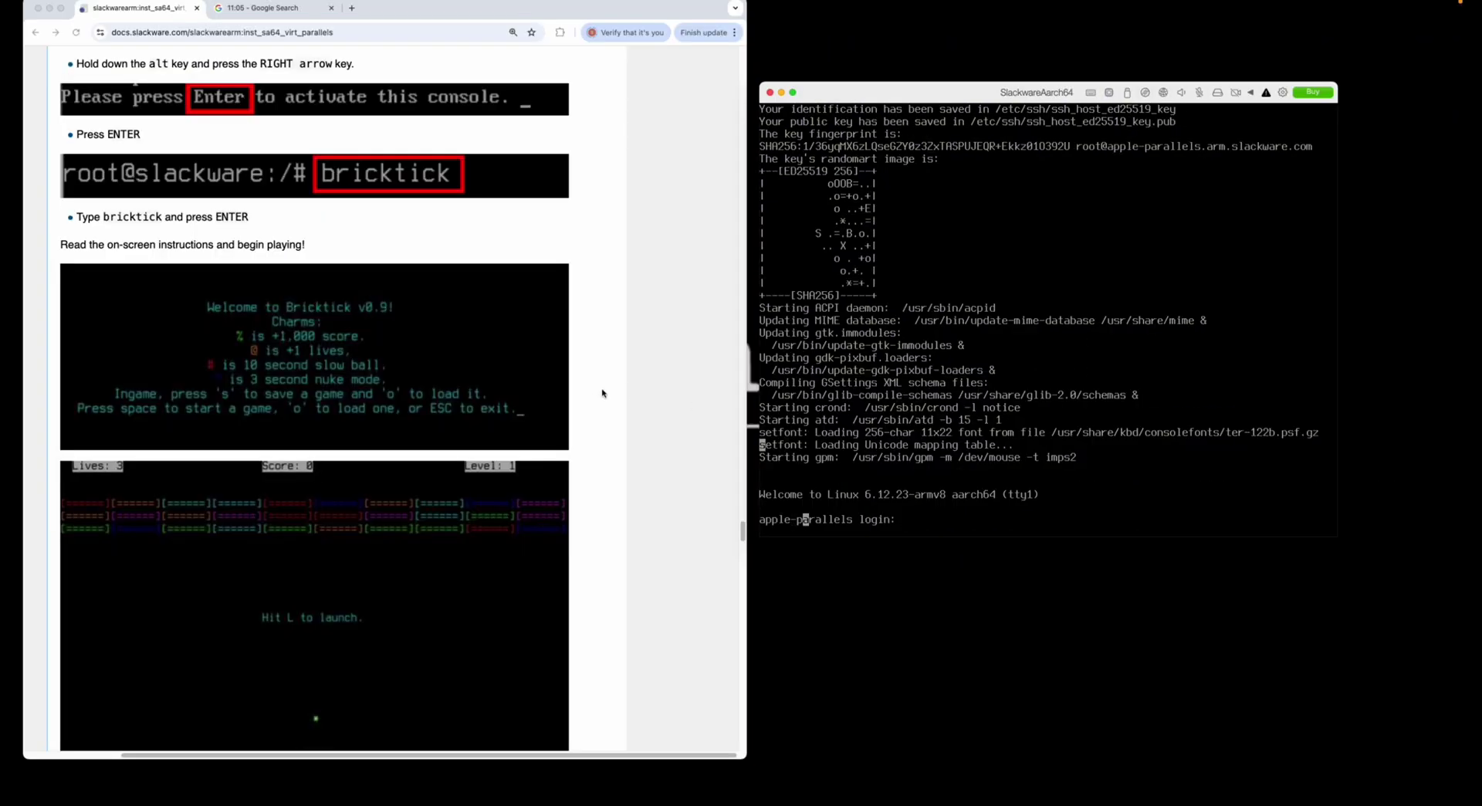
- Scroll the SlackDocs Parallels guide down to the Login as root section
scroll(605, 398, down, 10)
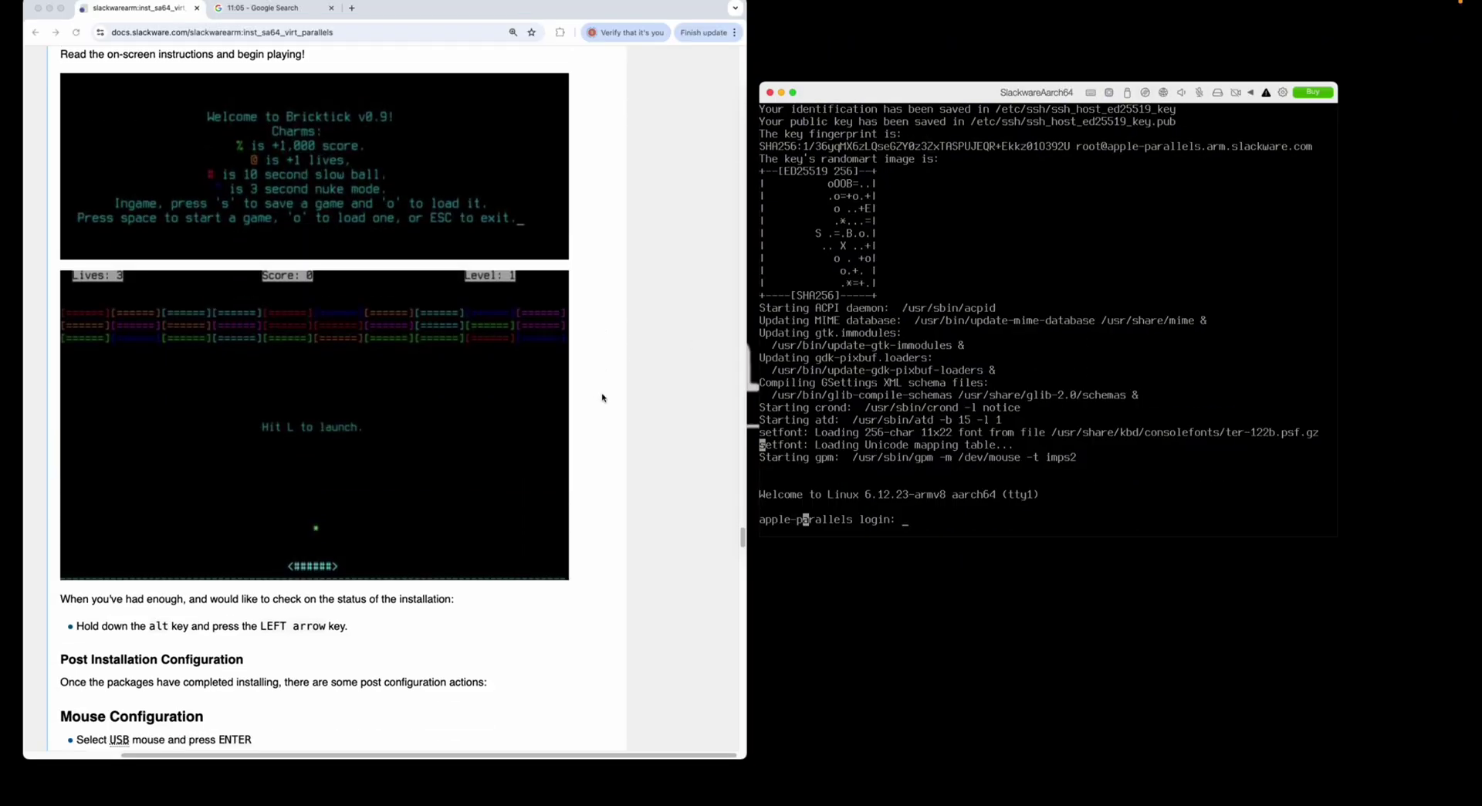
scroll(605, 398, down, 20)
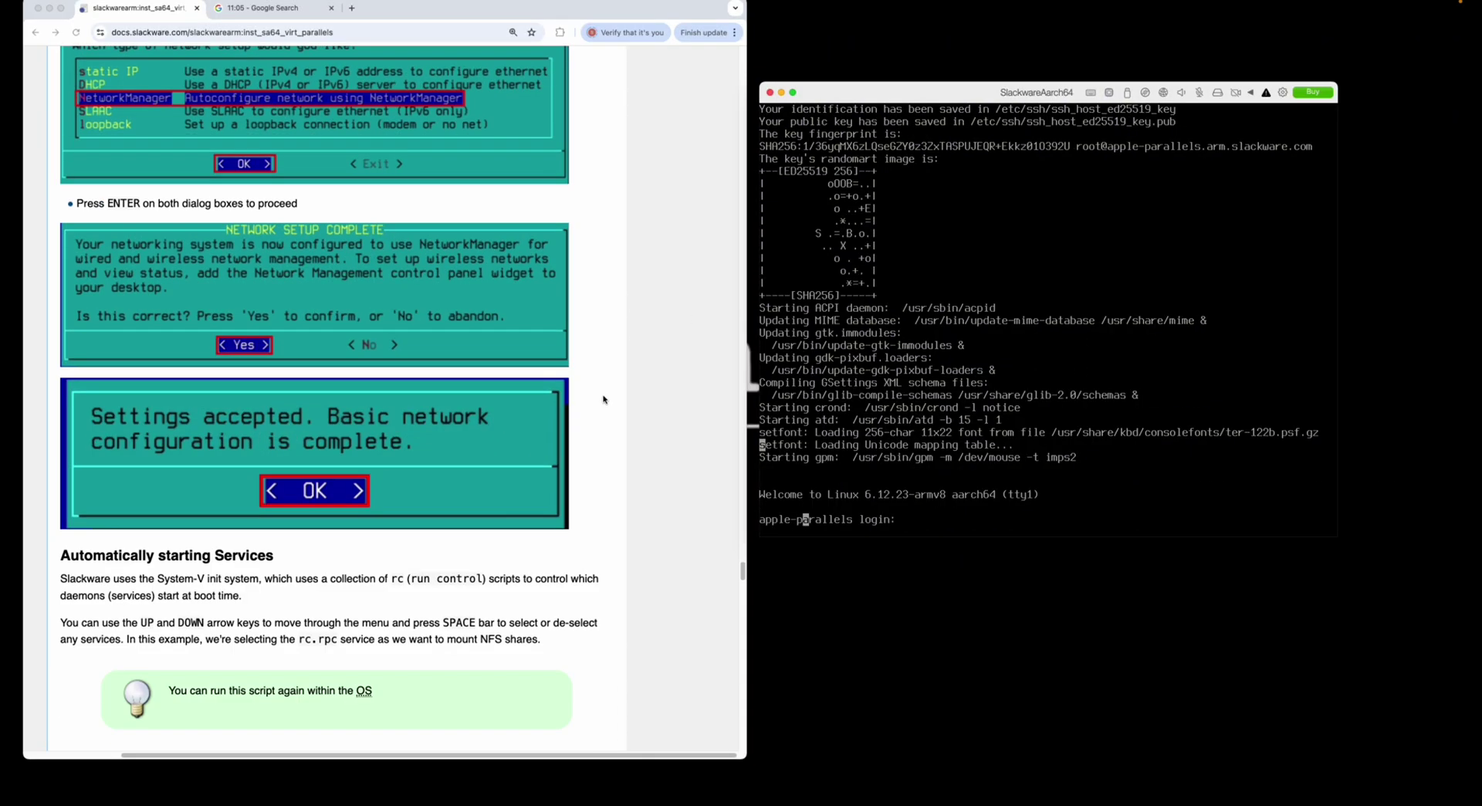
scroll(604, 398, down, 20)
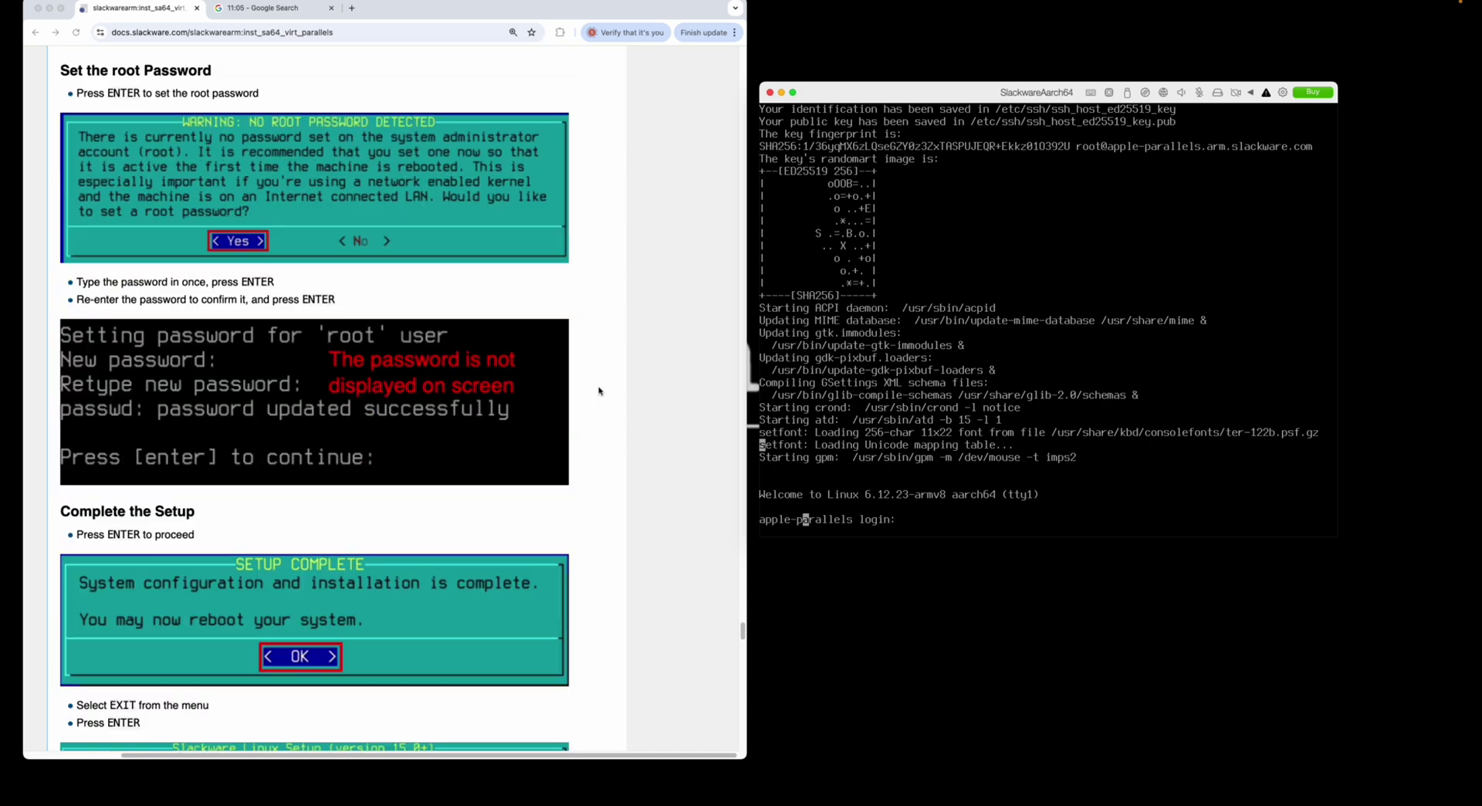
scroll(599, 390, down, 8)
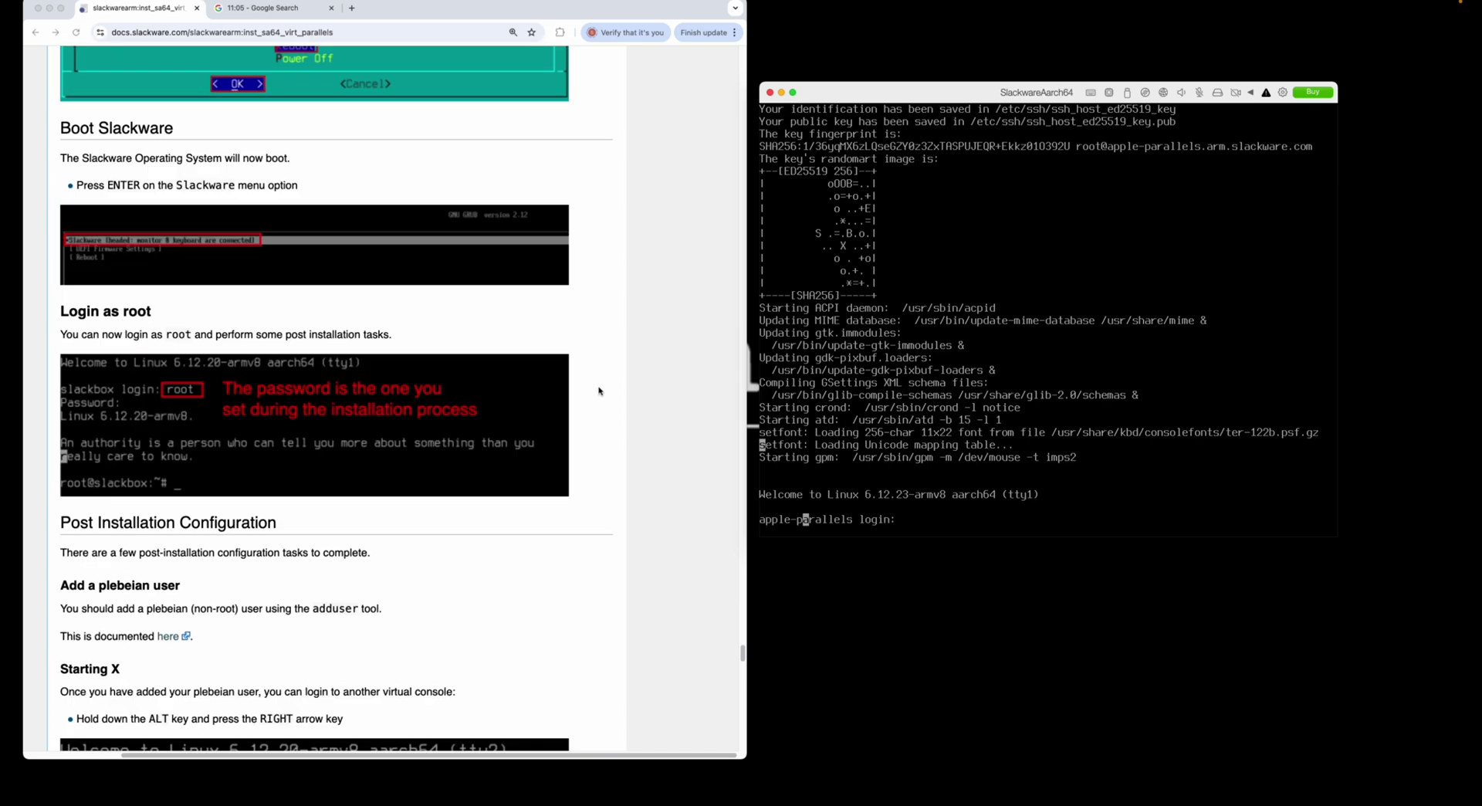
scroll(599, 391, down, 1)
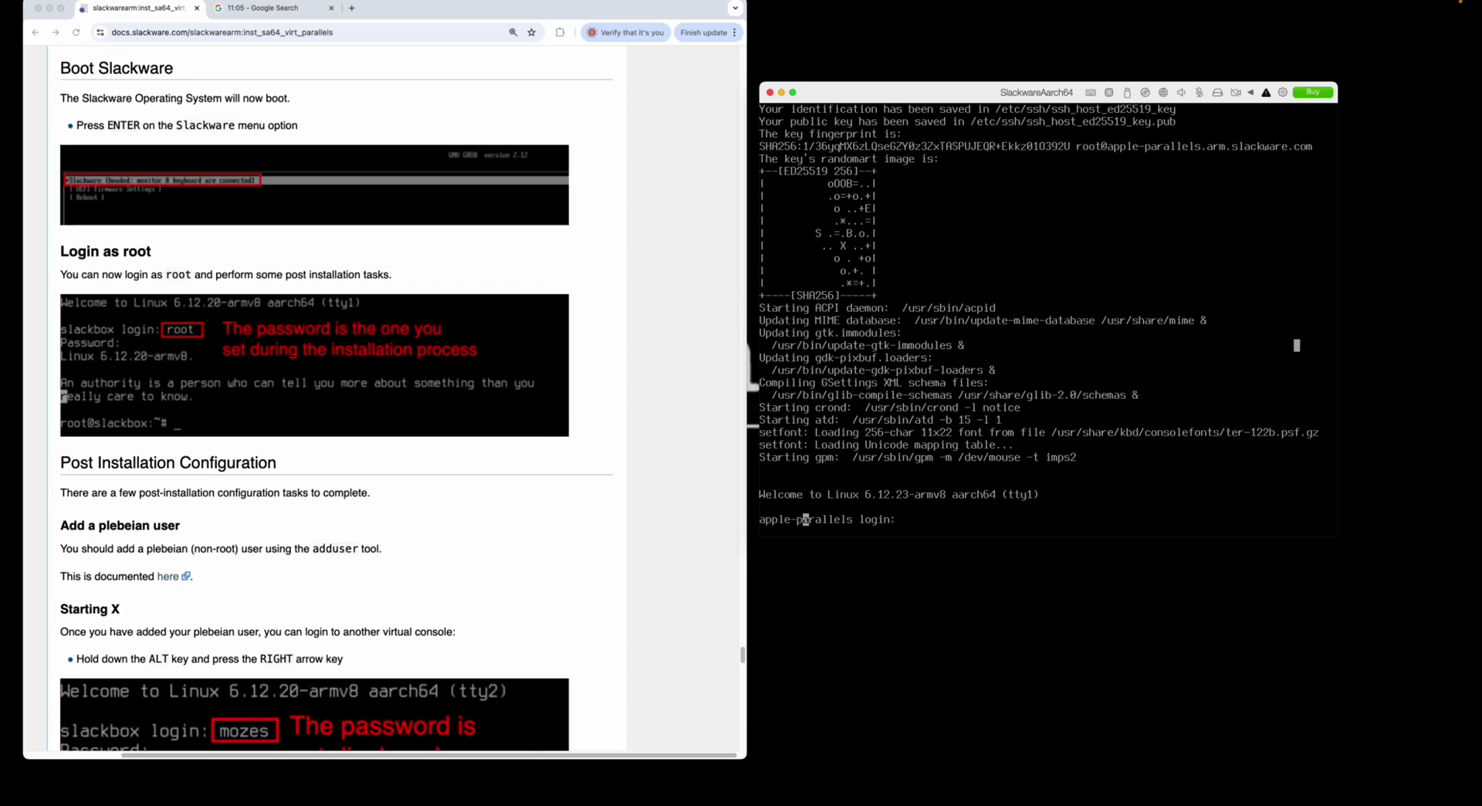
- Log in to the VM console as root with the root password
text(root)
key(Return)
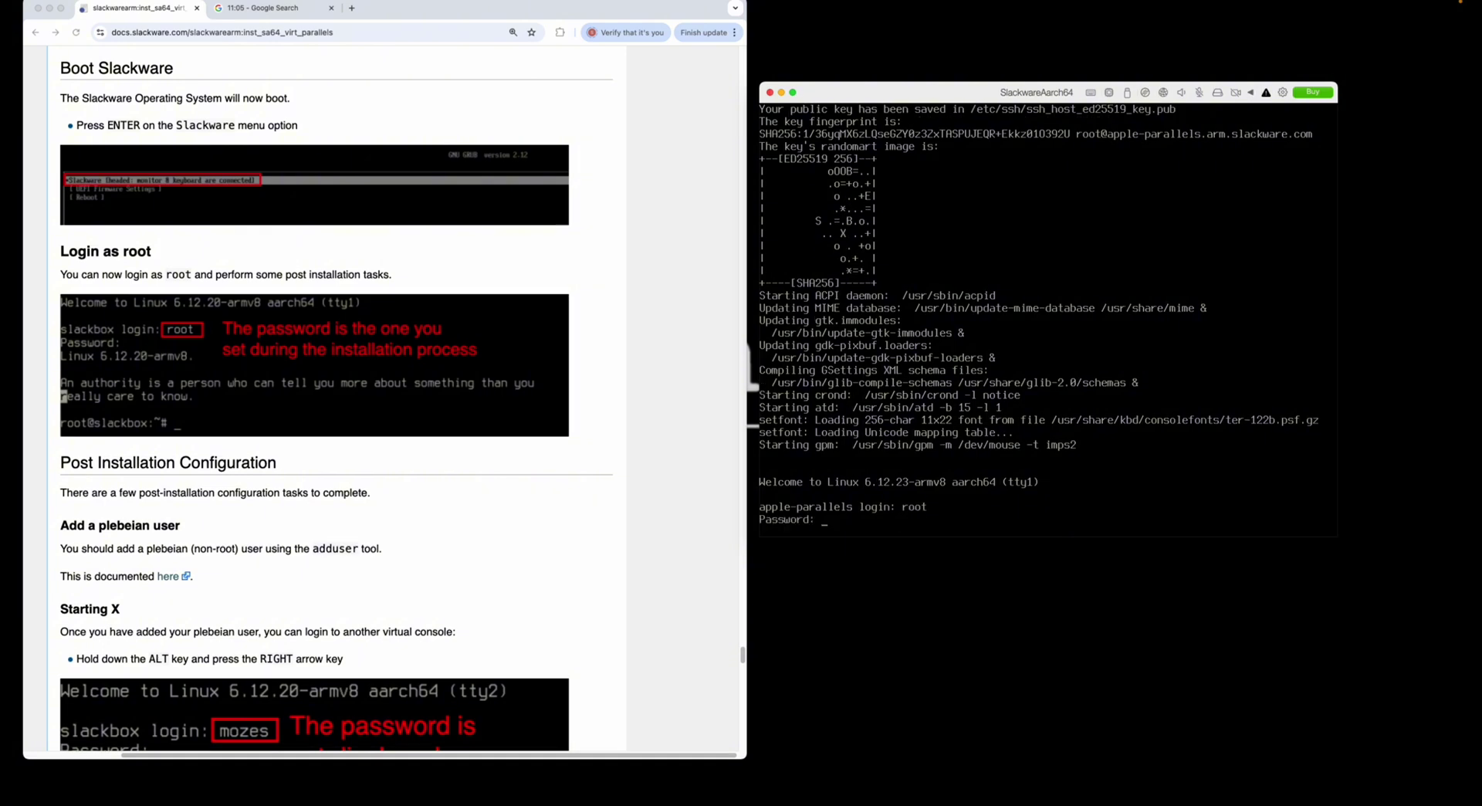
key(Return)
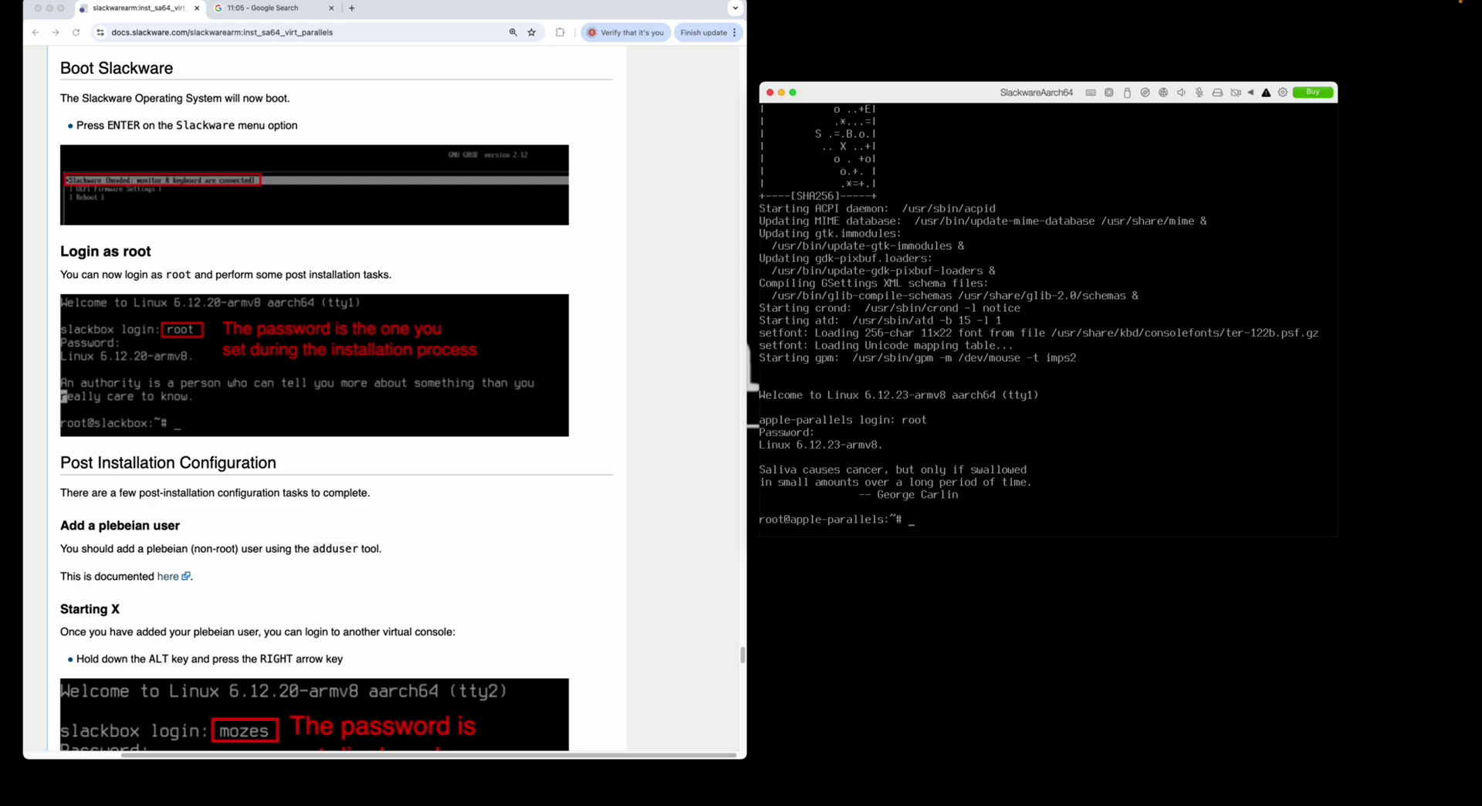
scroll(372, 615, down, 5)
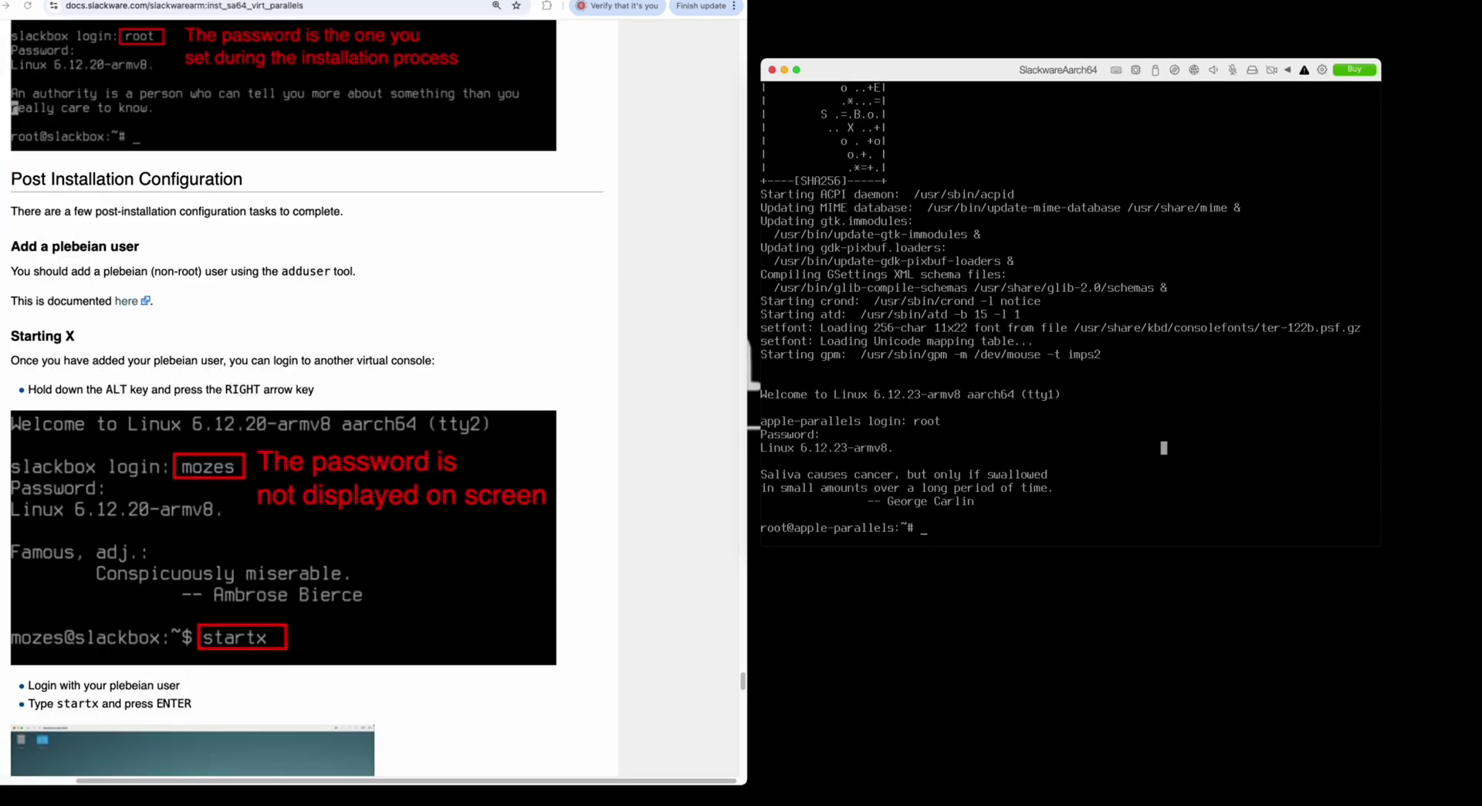
- Create a regular user with adduser, keeping default UID and group, entering the full name and a password
text(addus)
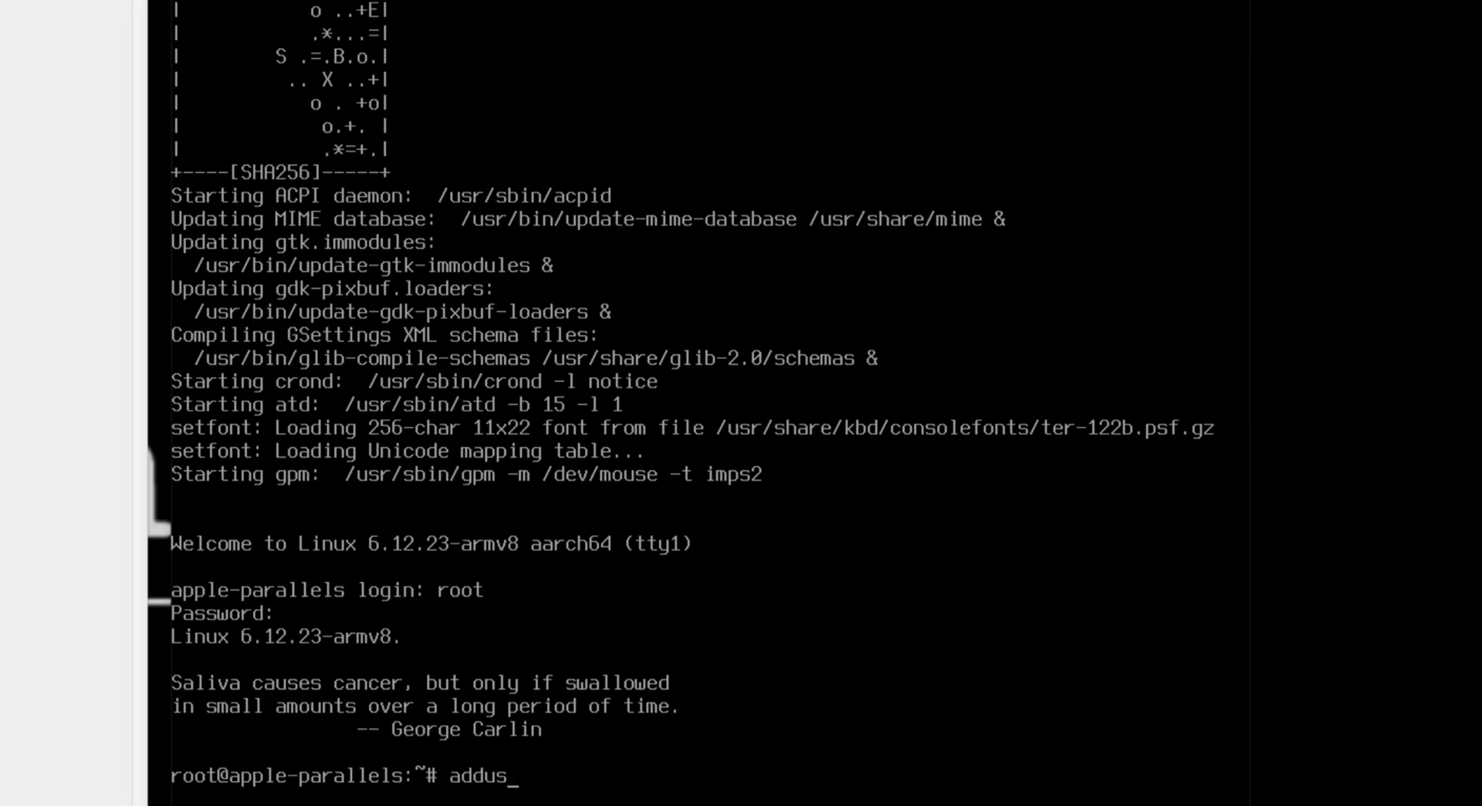
text(er mozes)
key(Return)
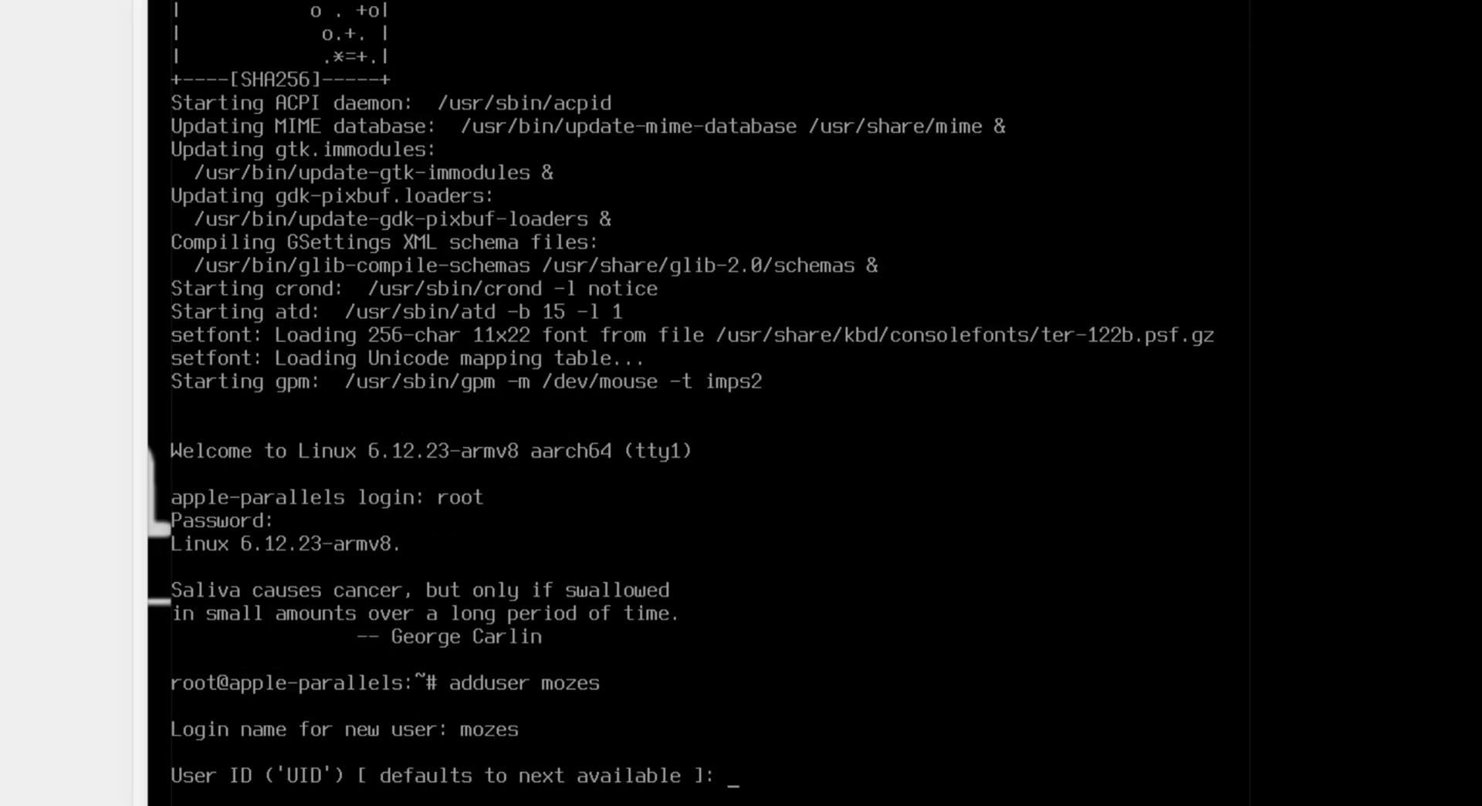
key(Return)
key(Return)
key(Return)
key(Return)
key(Return)
key(Return)
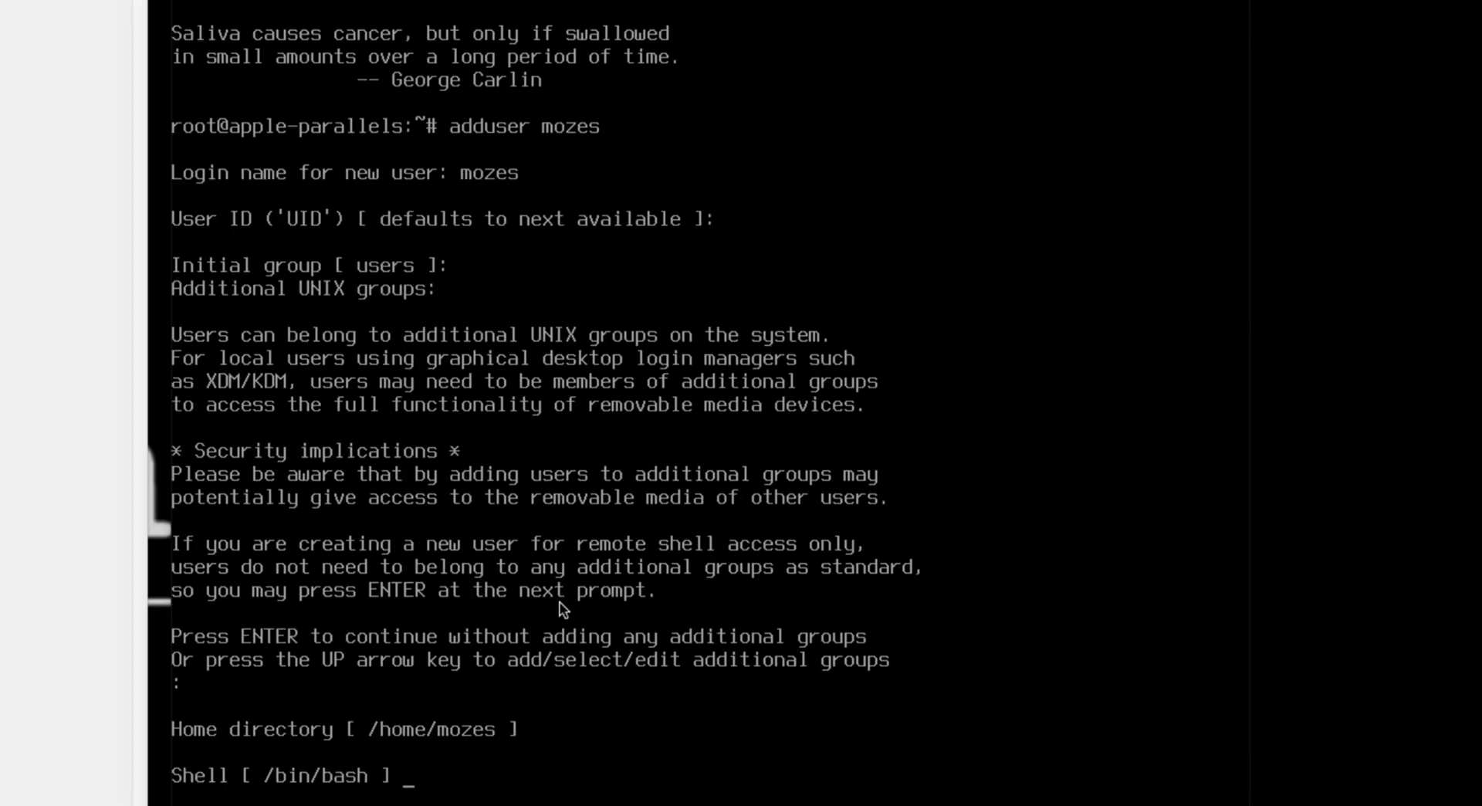
key(Return)
text(St)
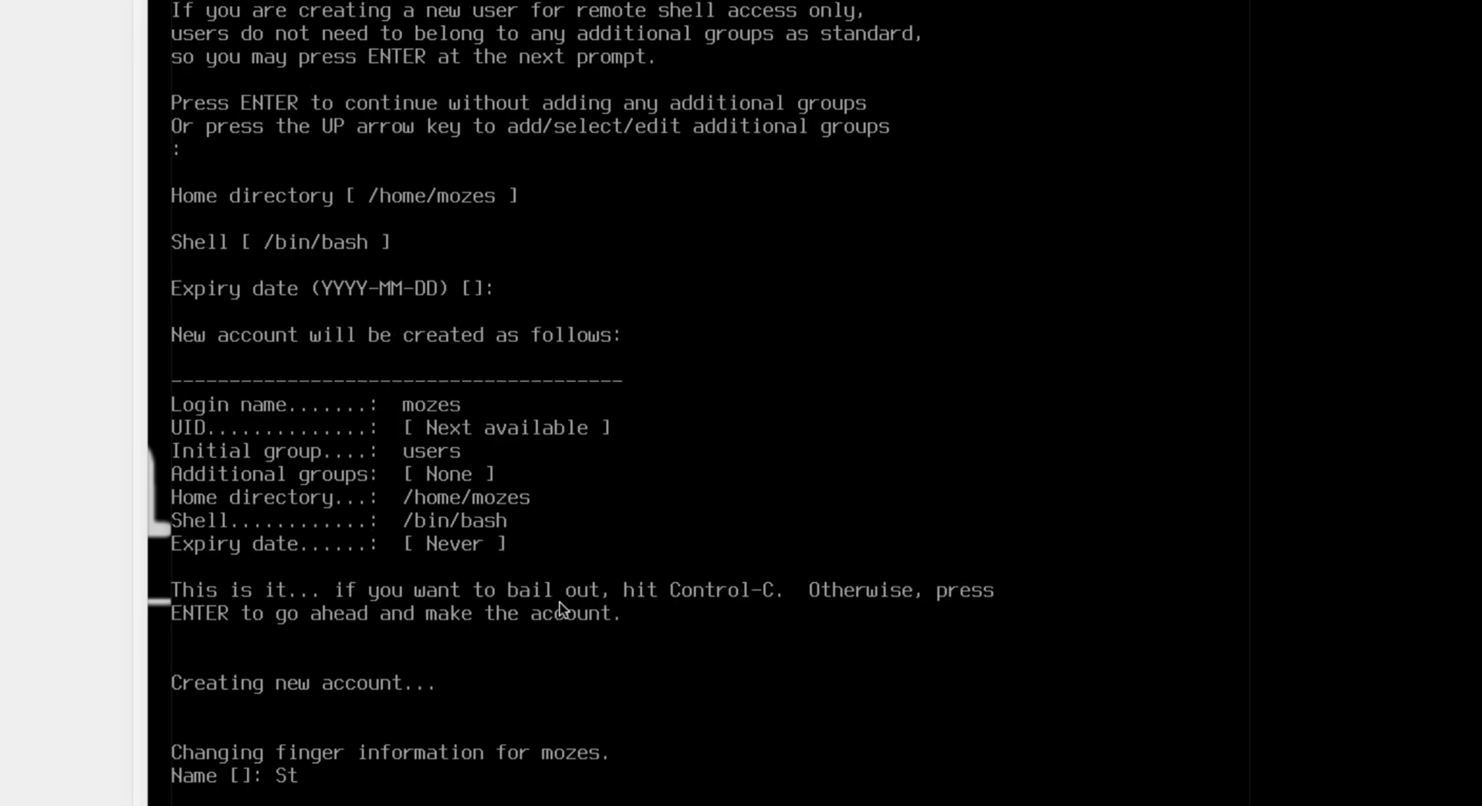
text(uart Winter)
key(Return)
key(Return)
key(Return)
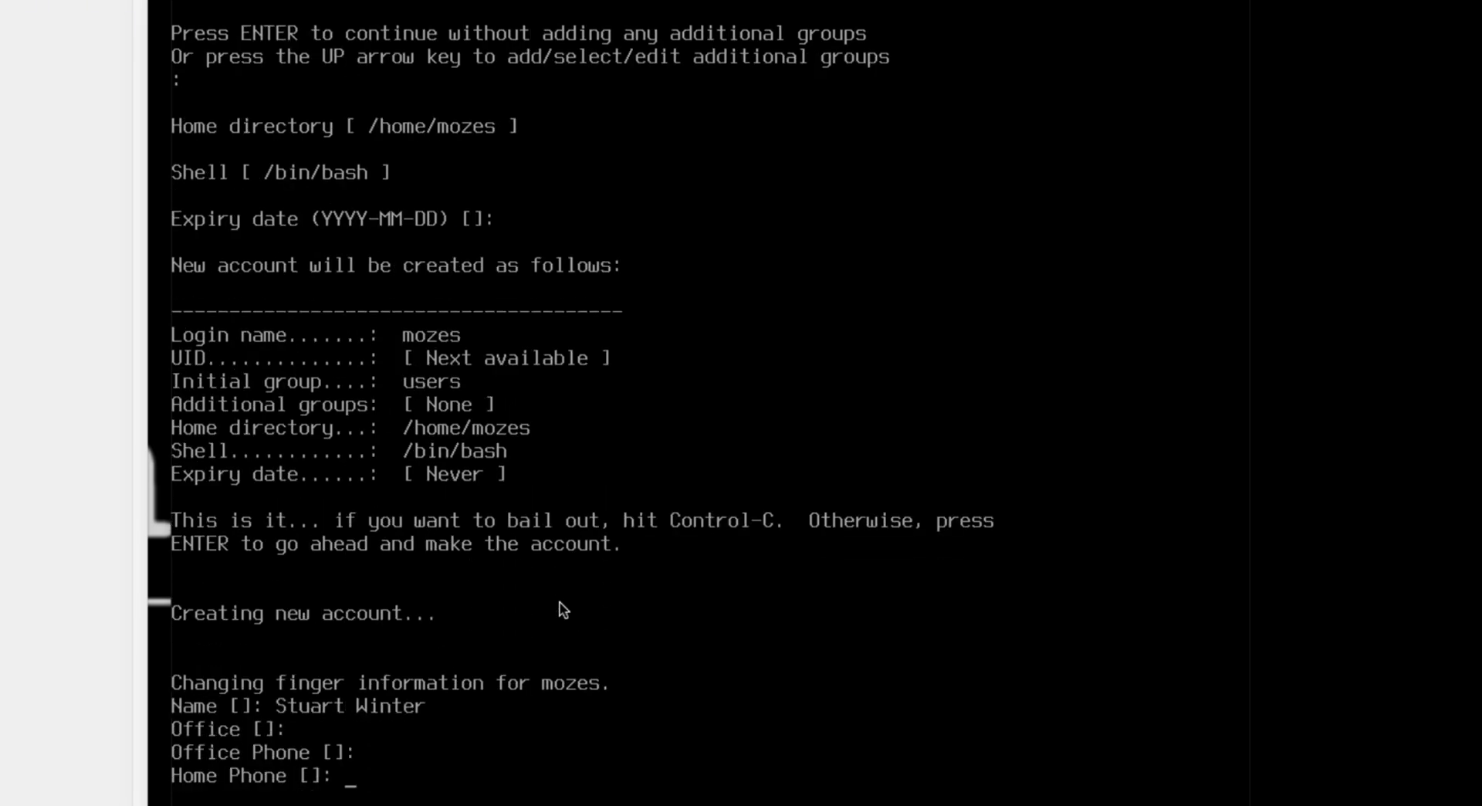
key(Return)
key(Return)
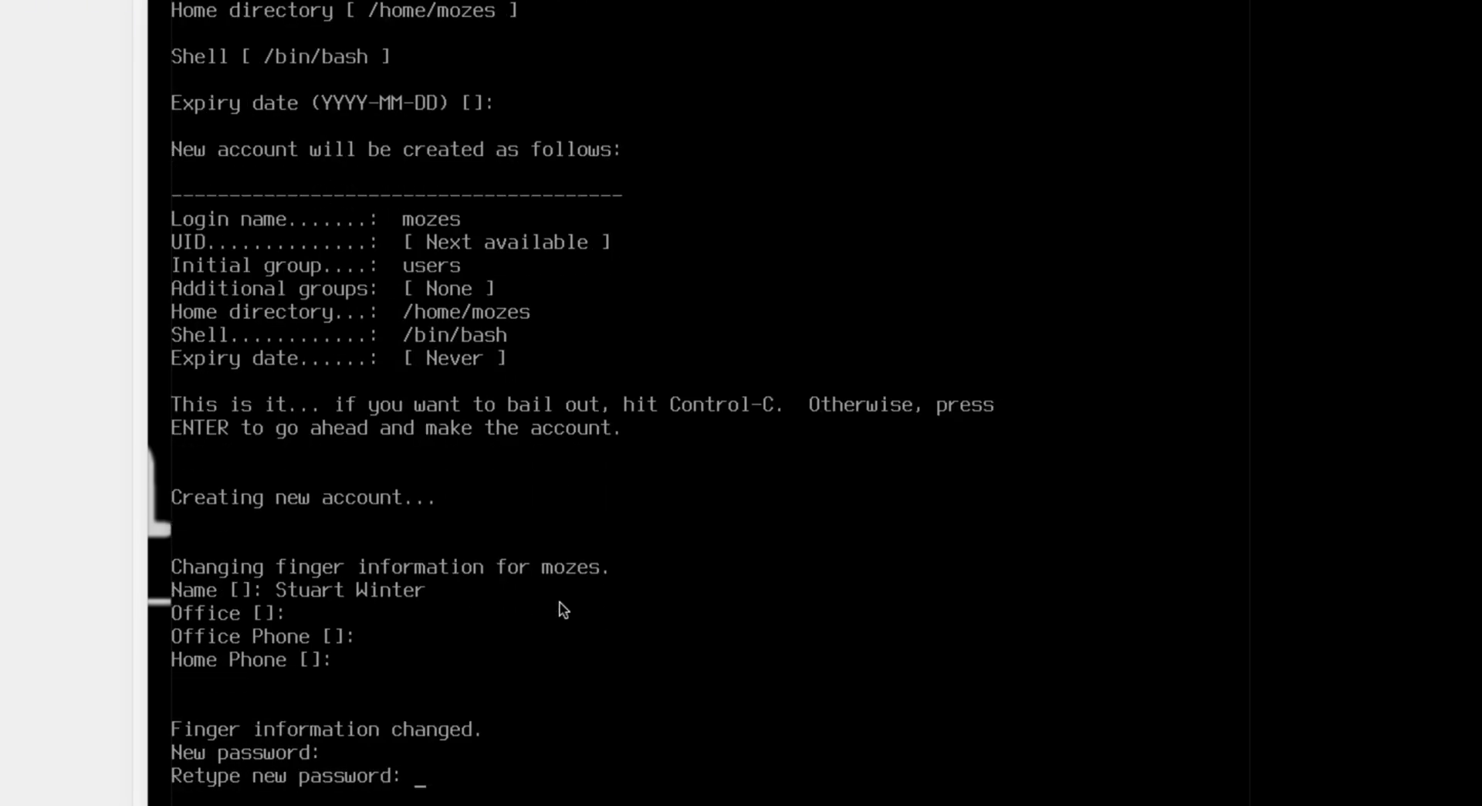
key(Return)
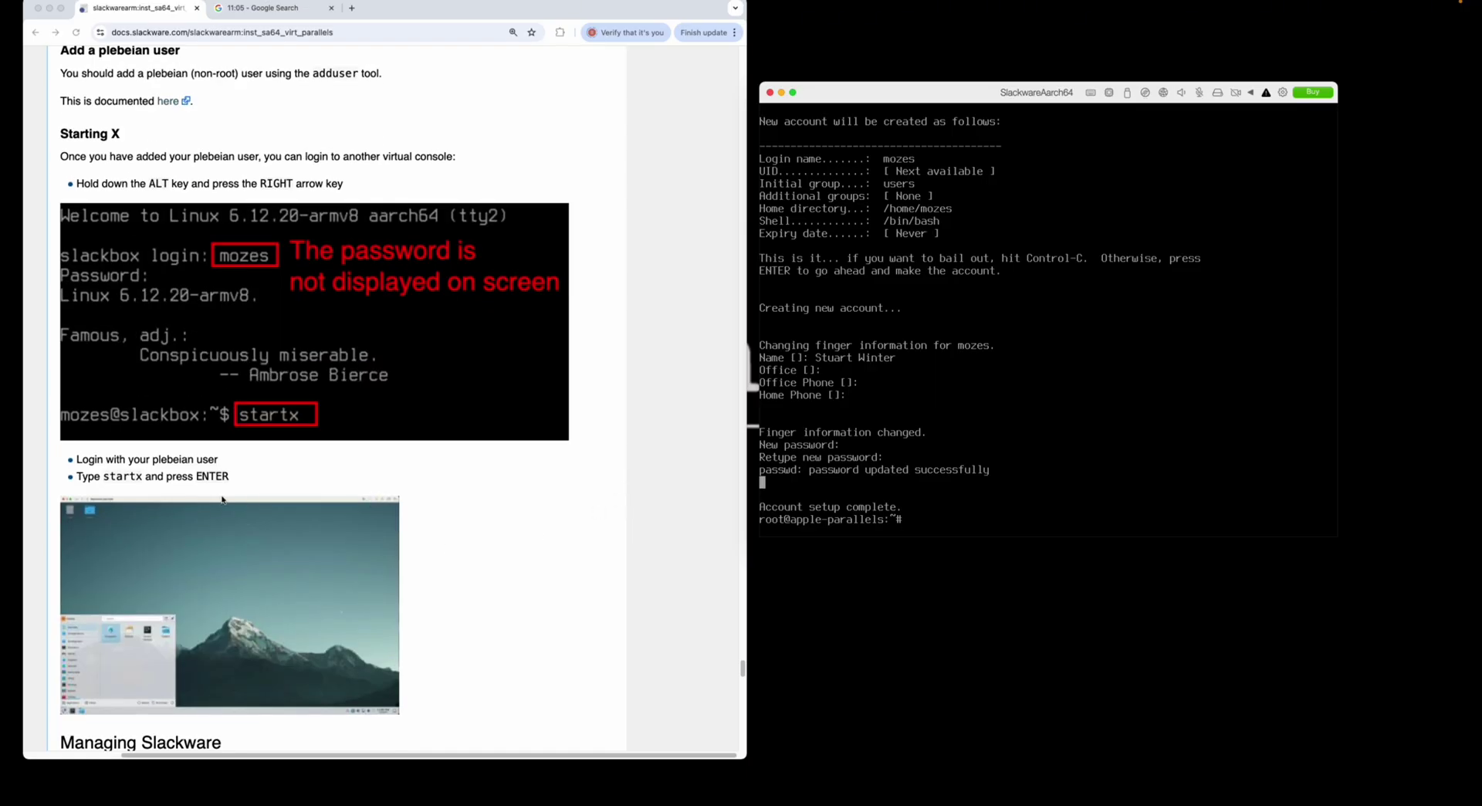
- Open the slackpkg documentation link in a new tab and close the stopwatch search tab
scroll(222, 500, down, 10)
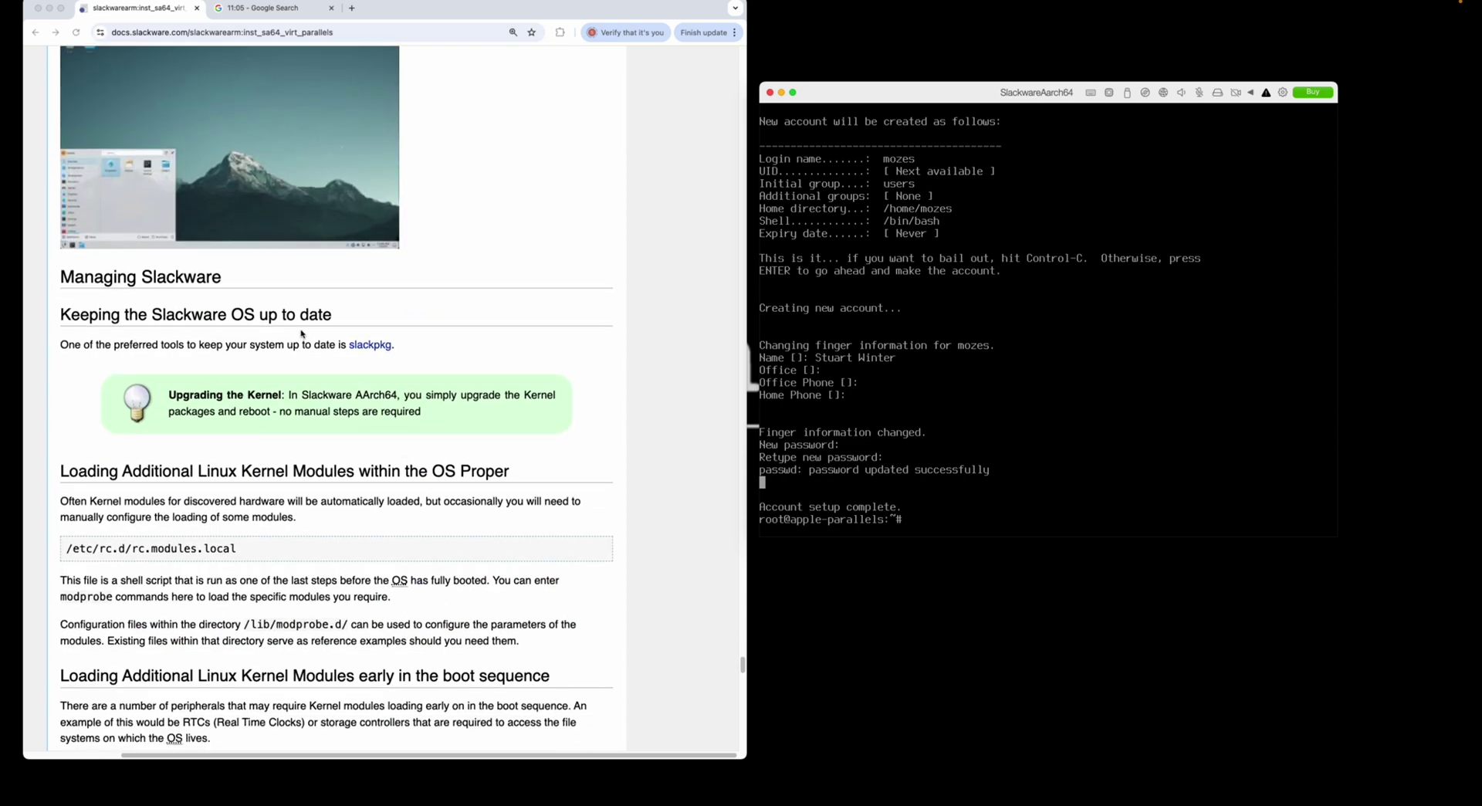
click(371, 347)
right_click(371, 347)
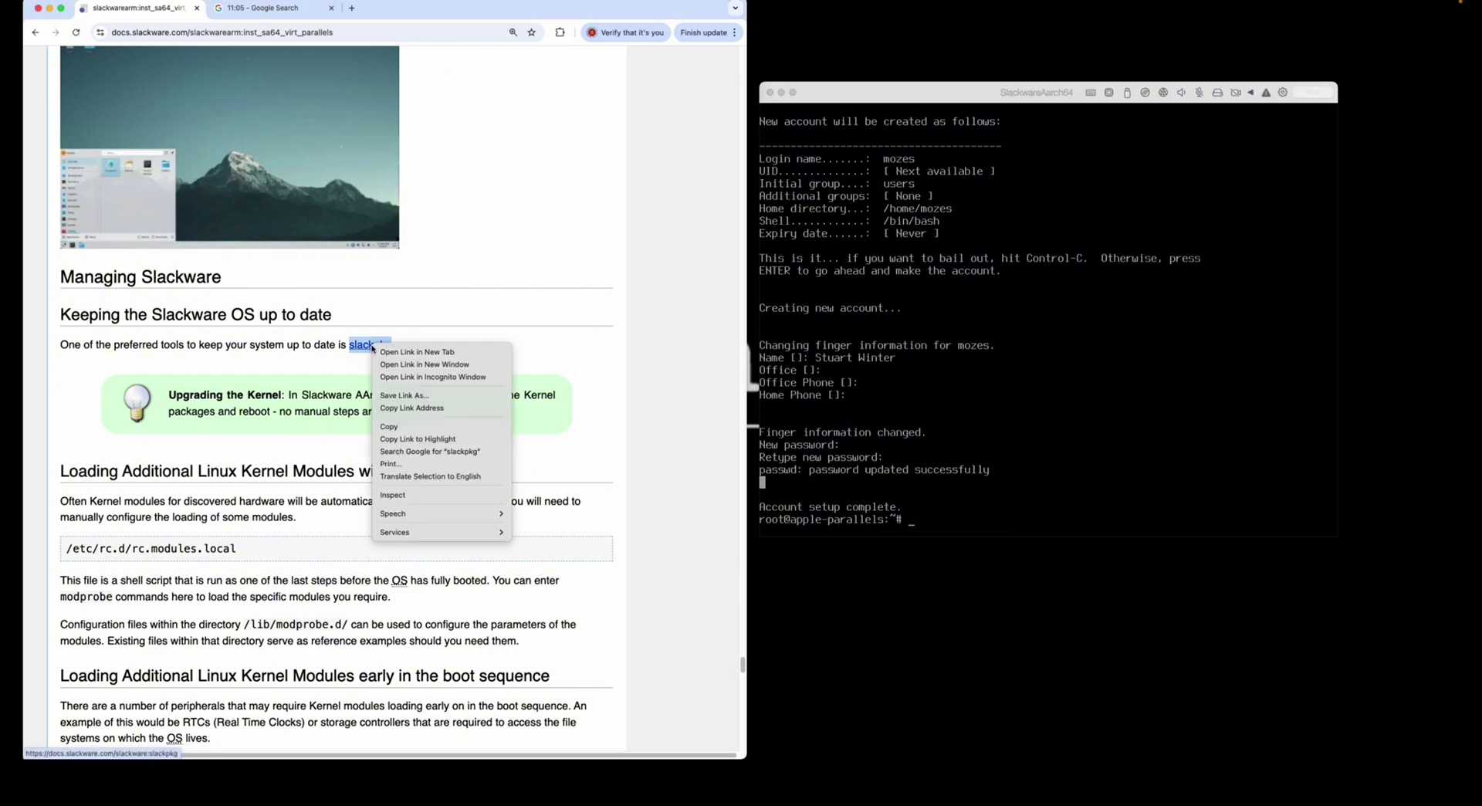
click(405, 362)
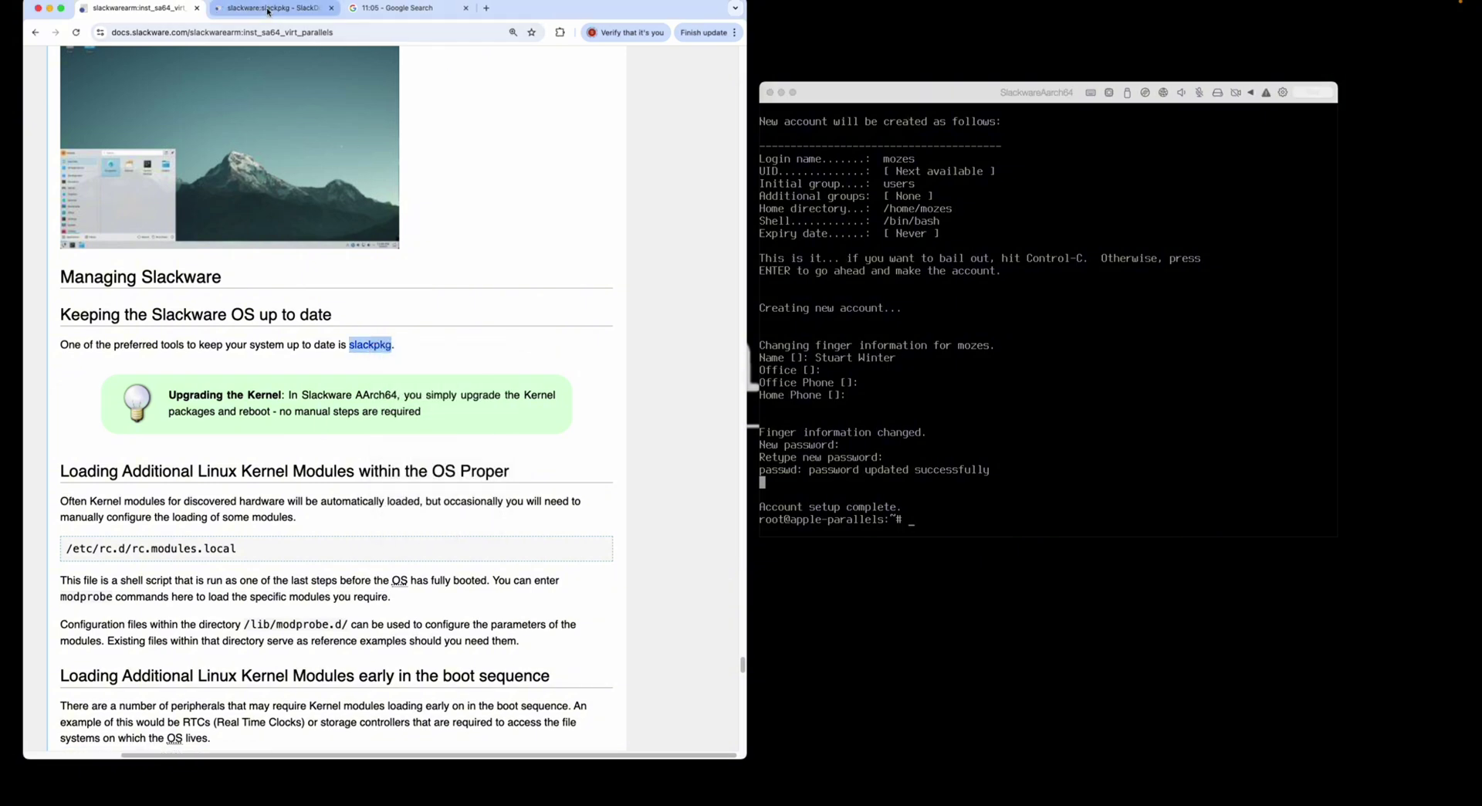
click(465, 8)
click(264, 14)
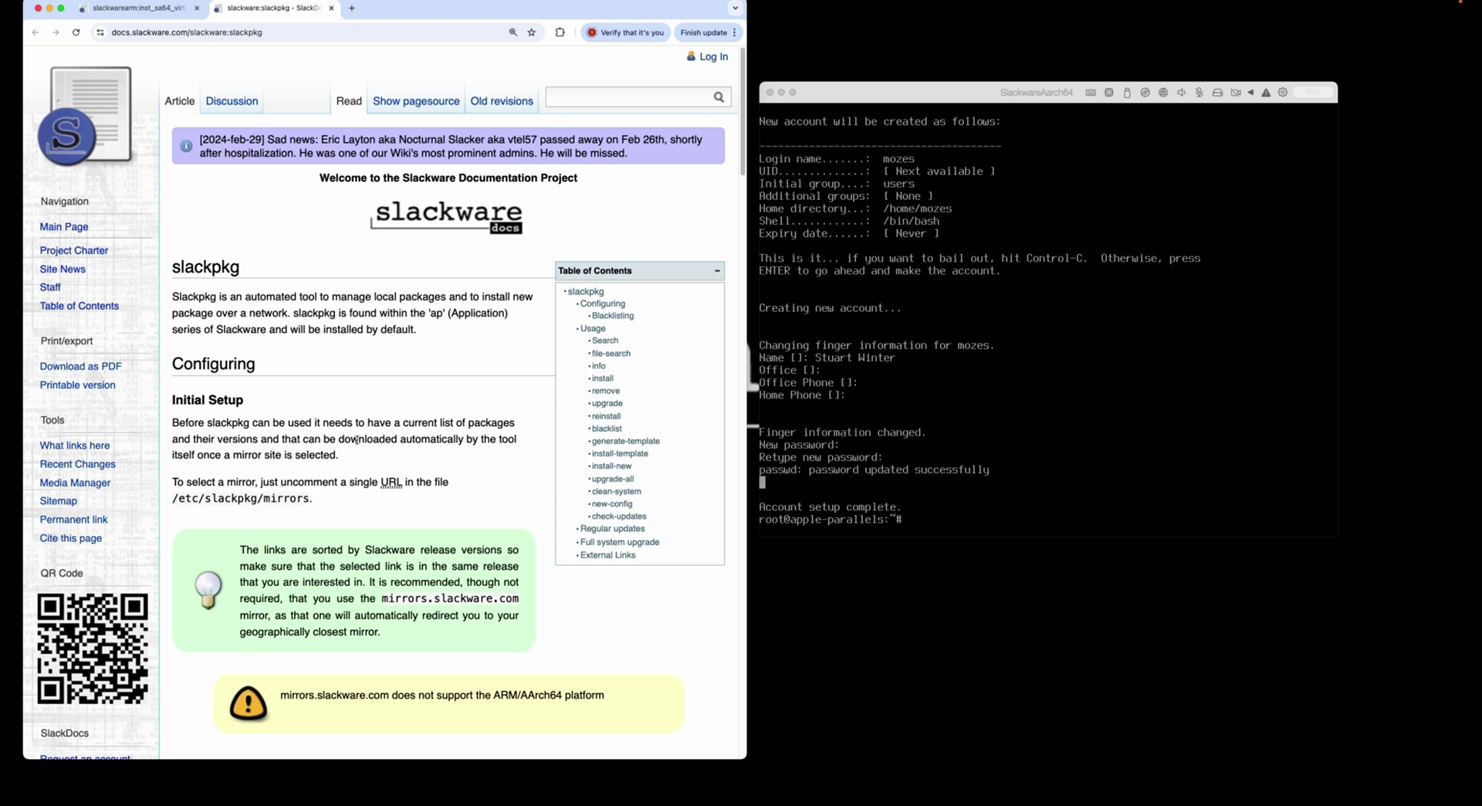
scroll(357, 440, down, 5)
click(1284, 519)
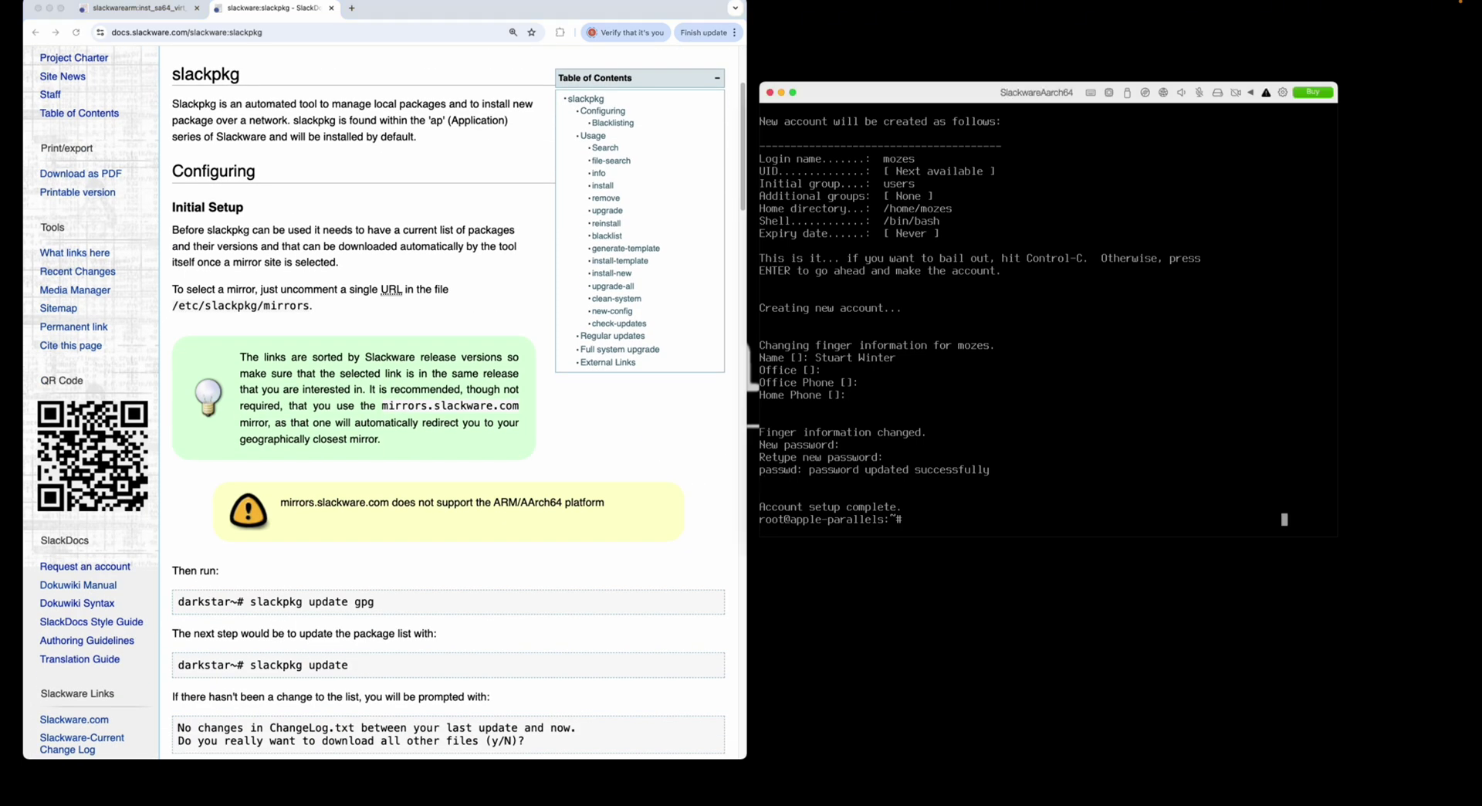
- Uncomment the slackware.uk mirror in /etc/slackpkg/mirrors using nano and save the file
text(nano /etc/)
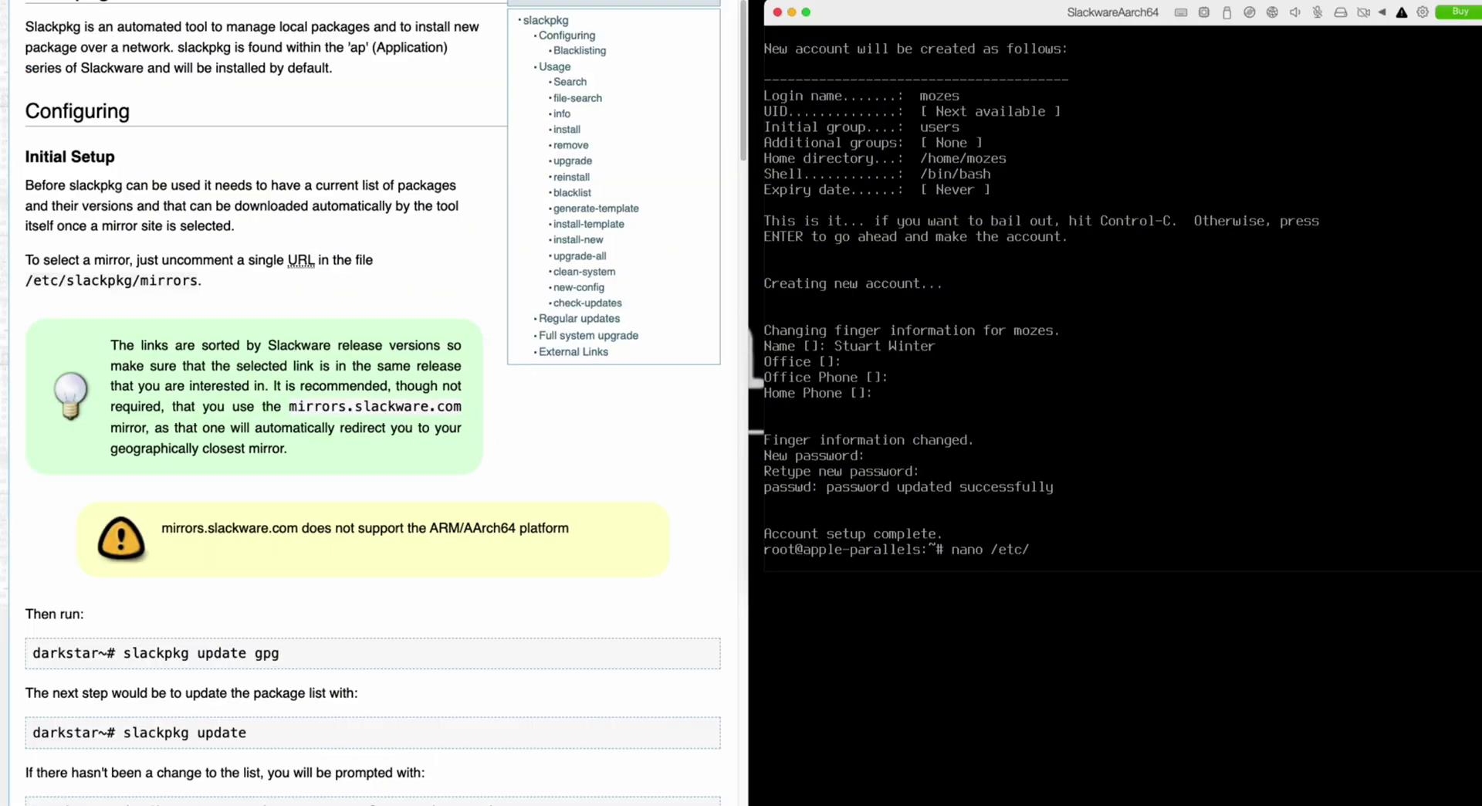
text(slackpkg/mirrors)
key(Return)
scroll(1119, 270, down, 10)
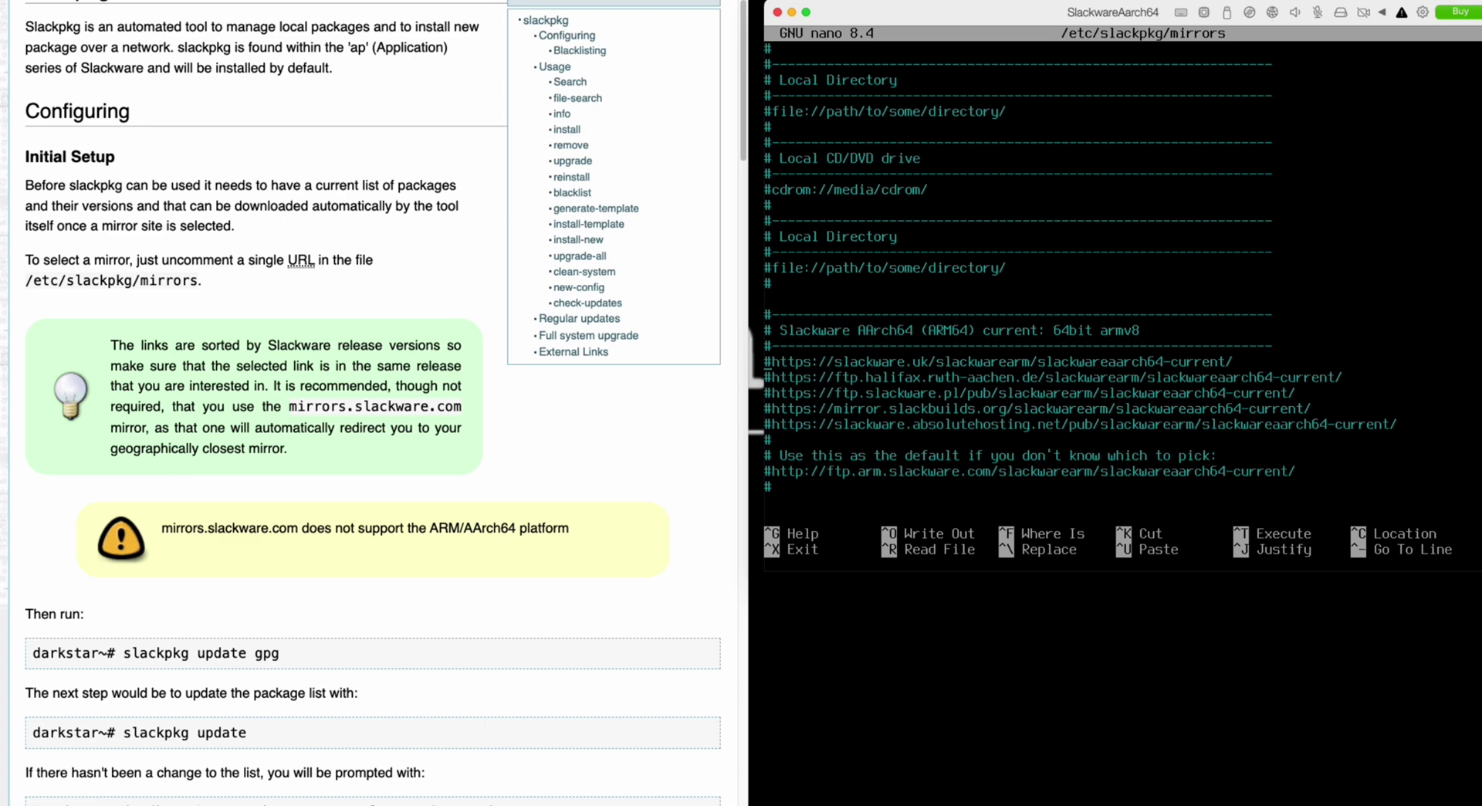
key(Delete)
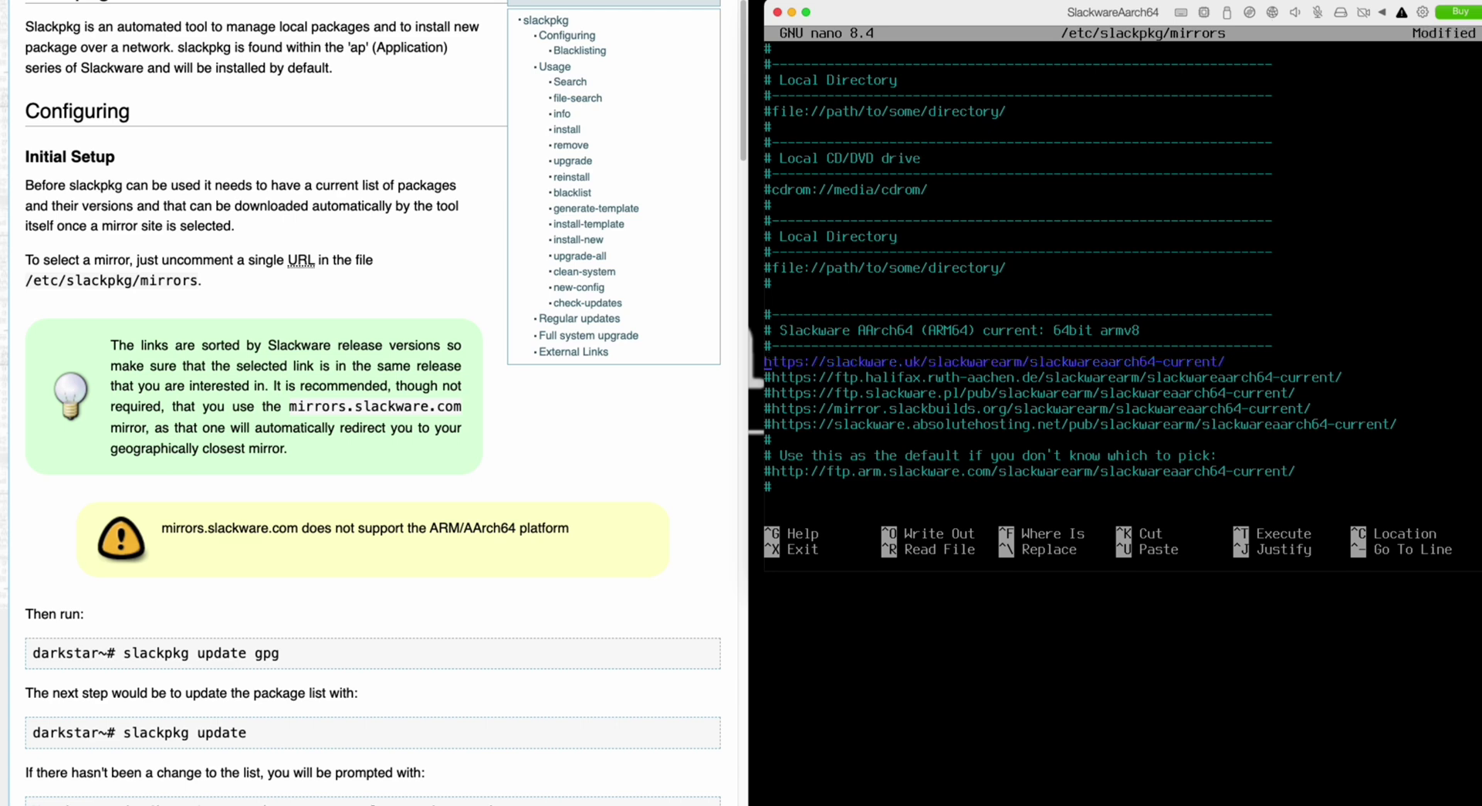
key(ctrl+x)
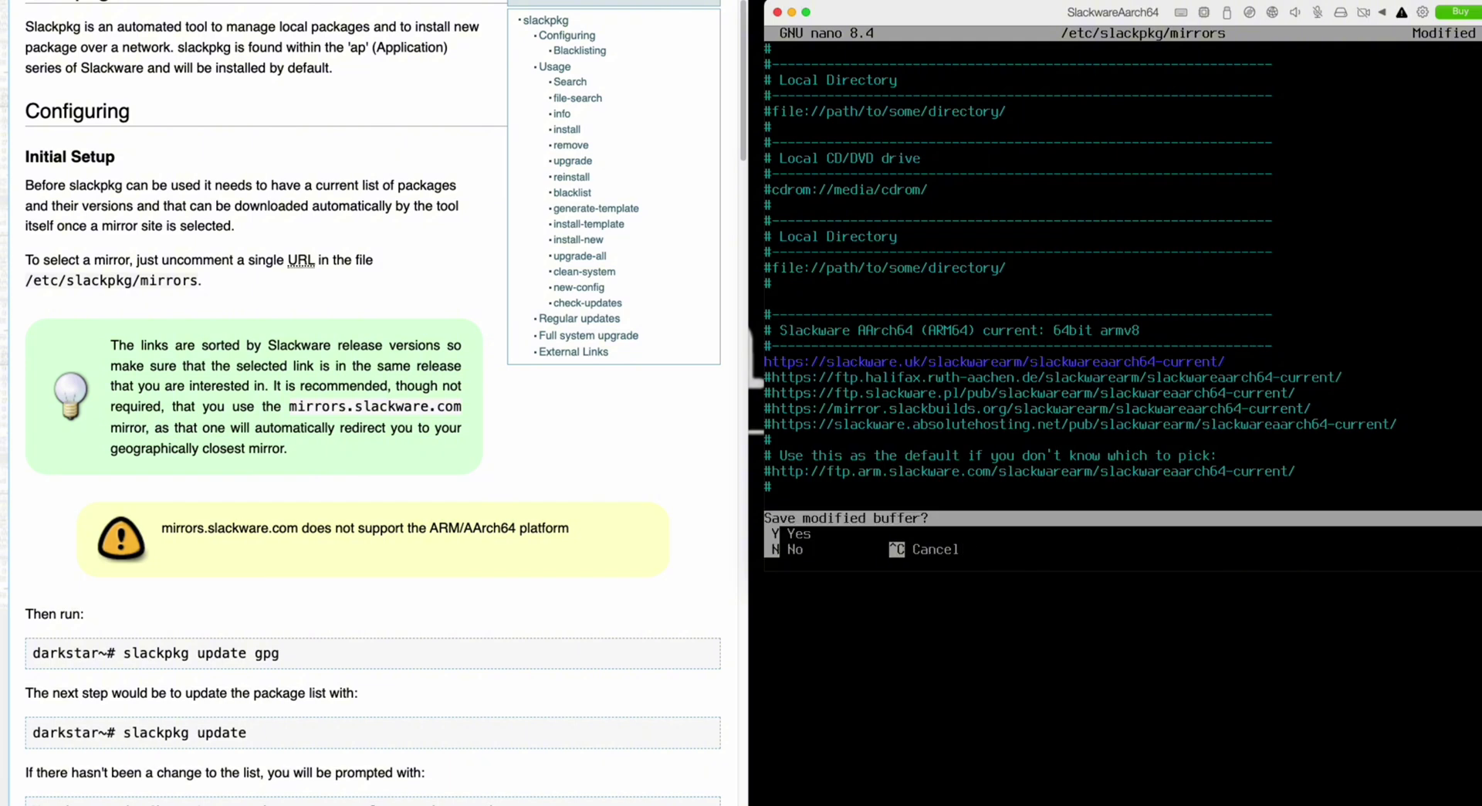
key(y)
key(Return)
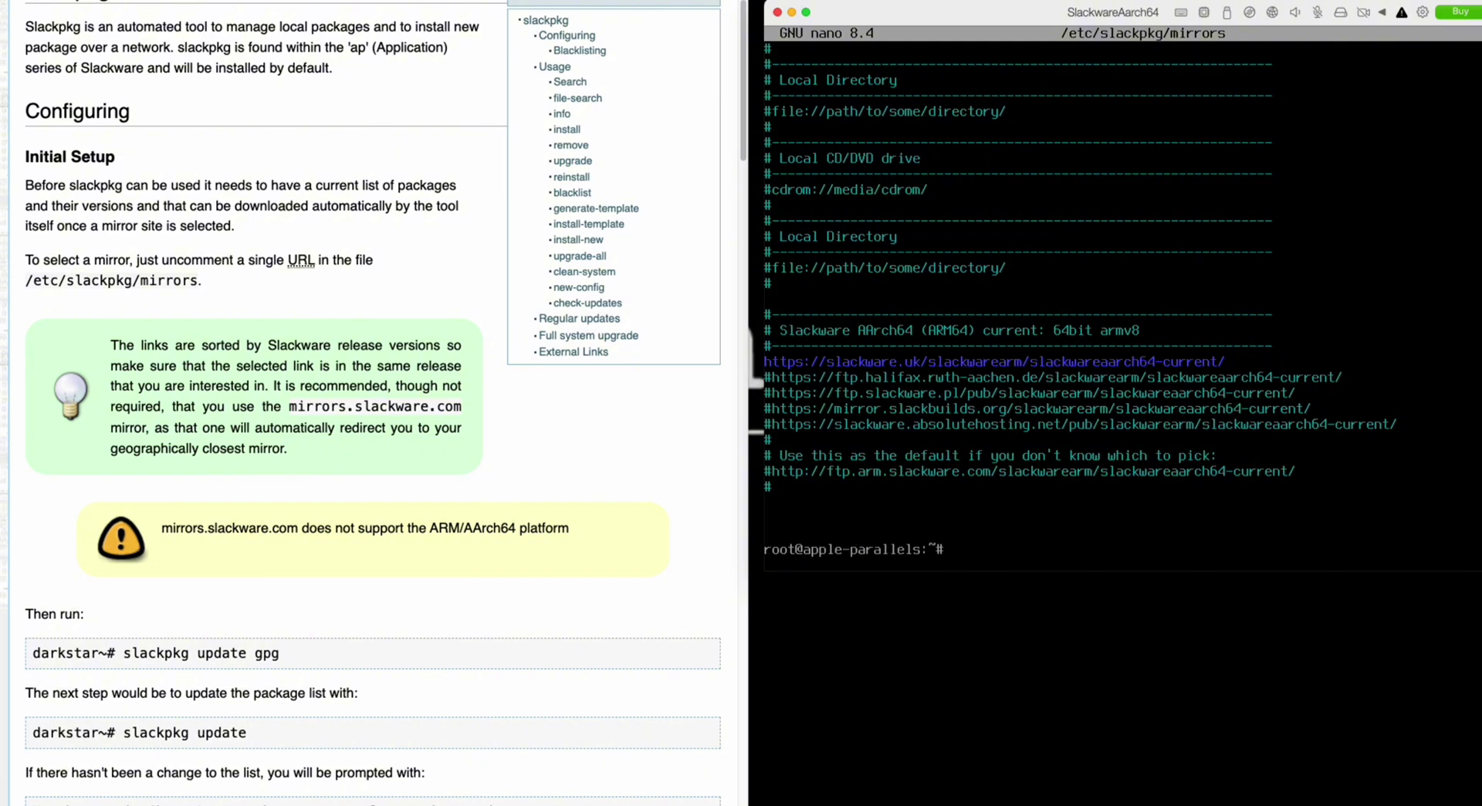
- Import the GPG key with 'slackpkg update gpg', accept the -current warning, then run 'slackpkg update'
scroll(296, 594, down, 10)
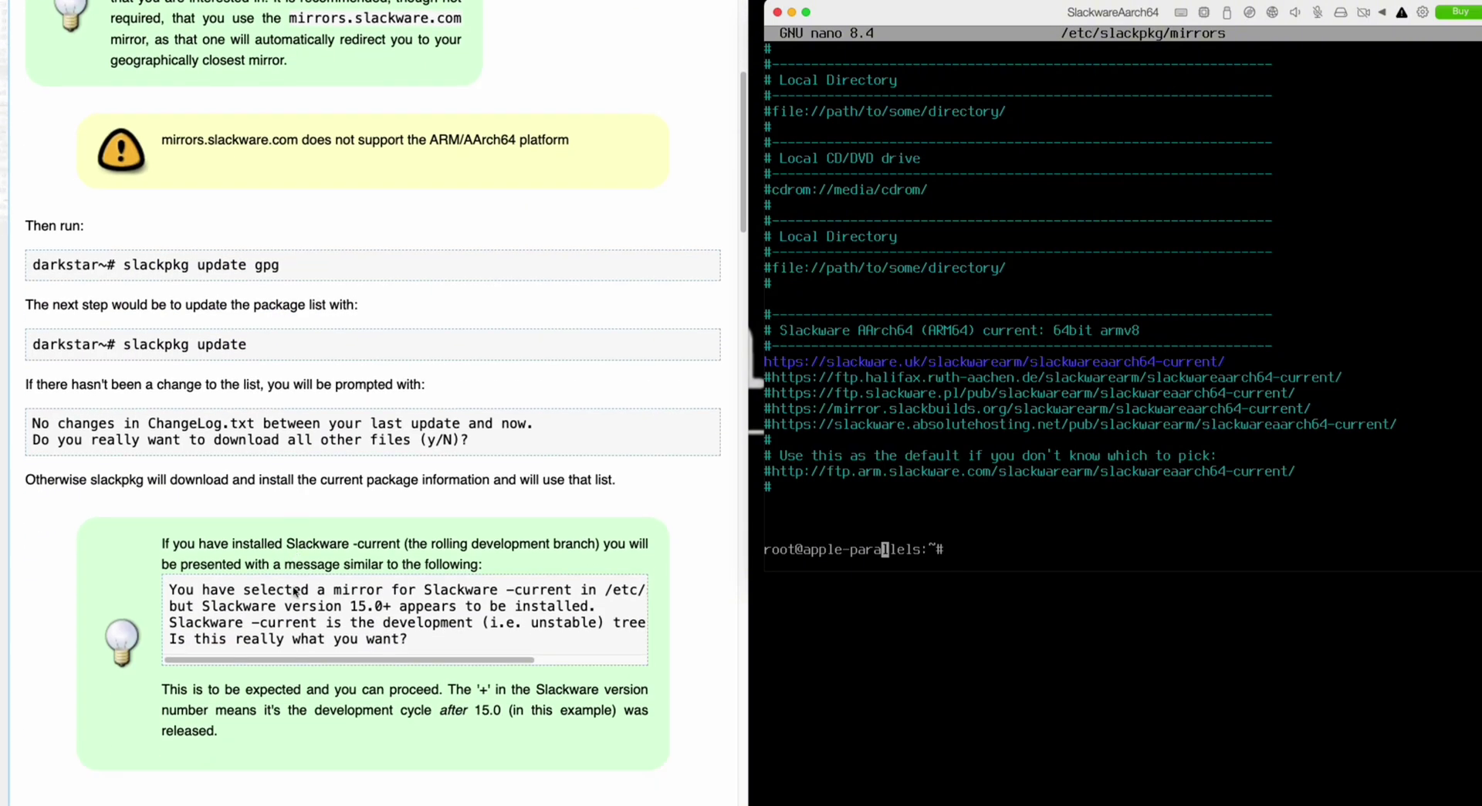
text(slack)
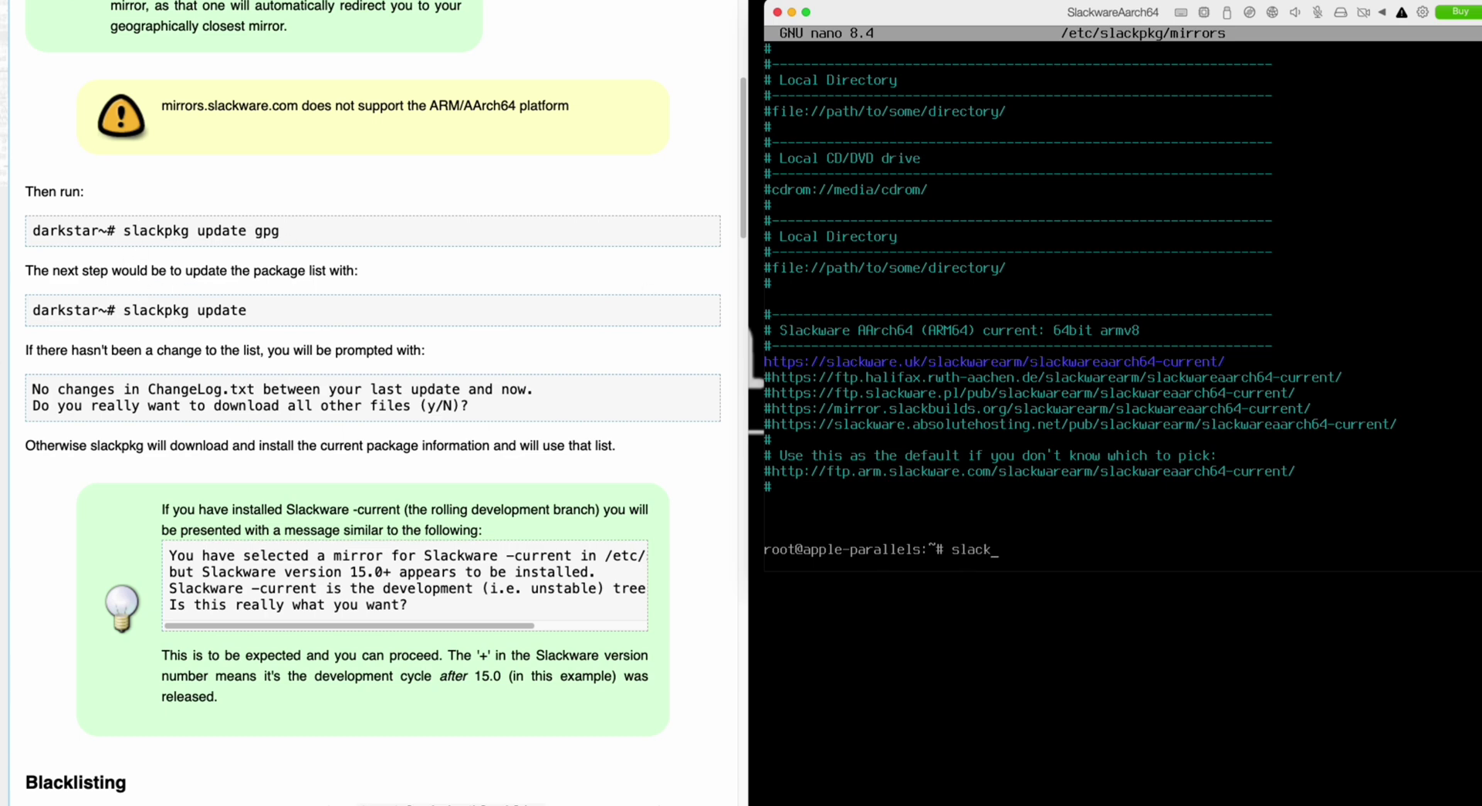
text(pkg update gpg)
key(Return)
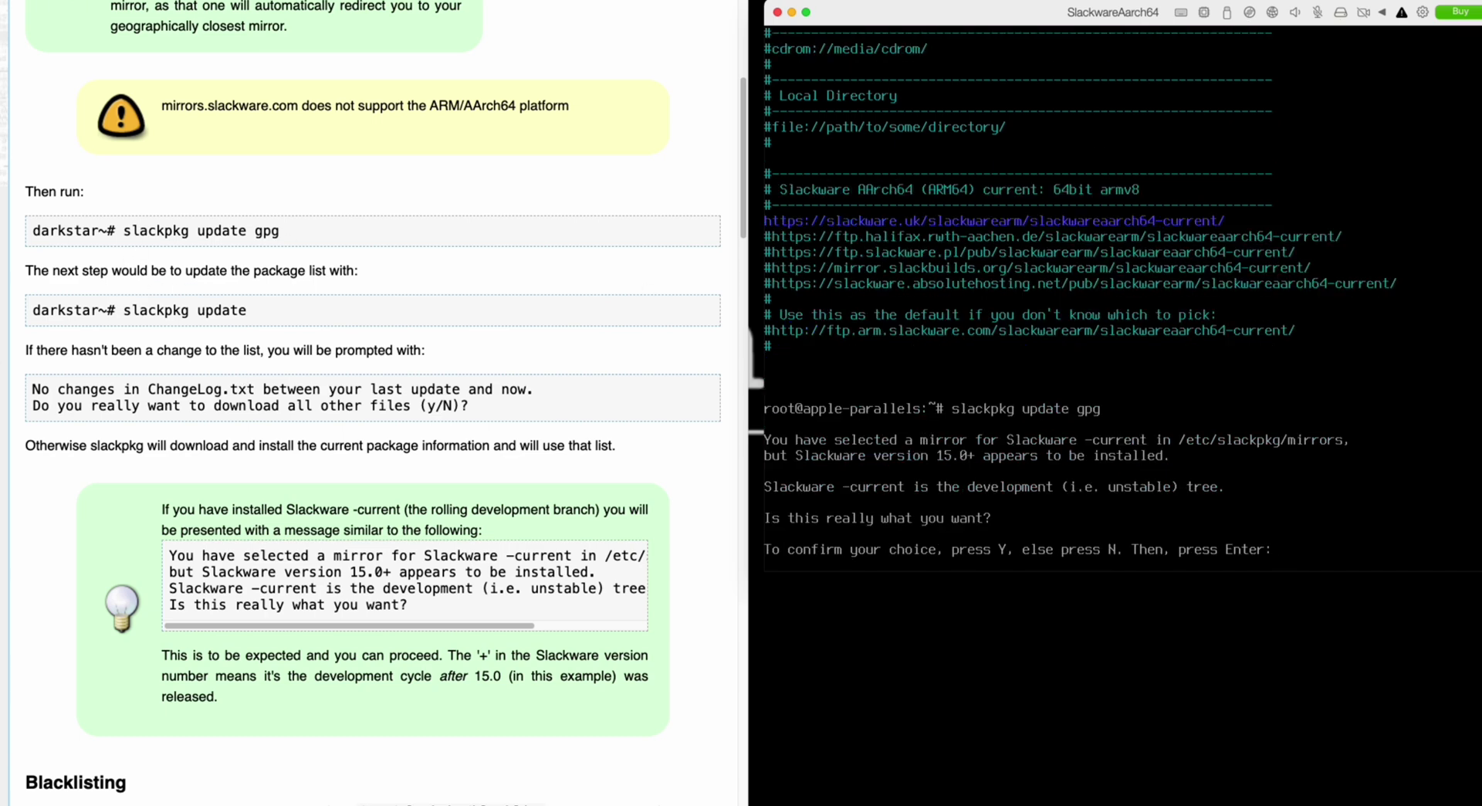
text(Y)
key(Return)
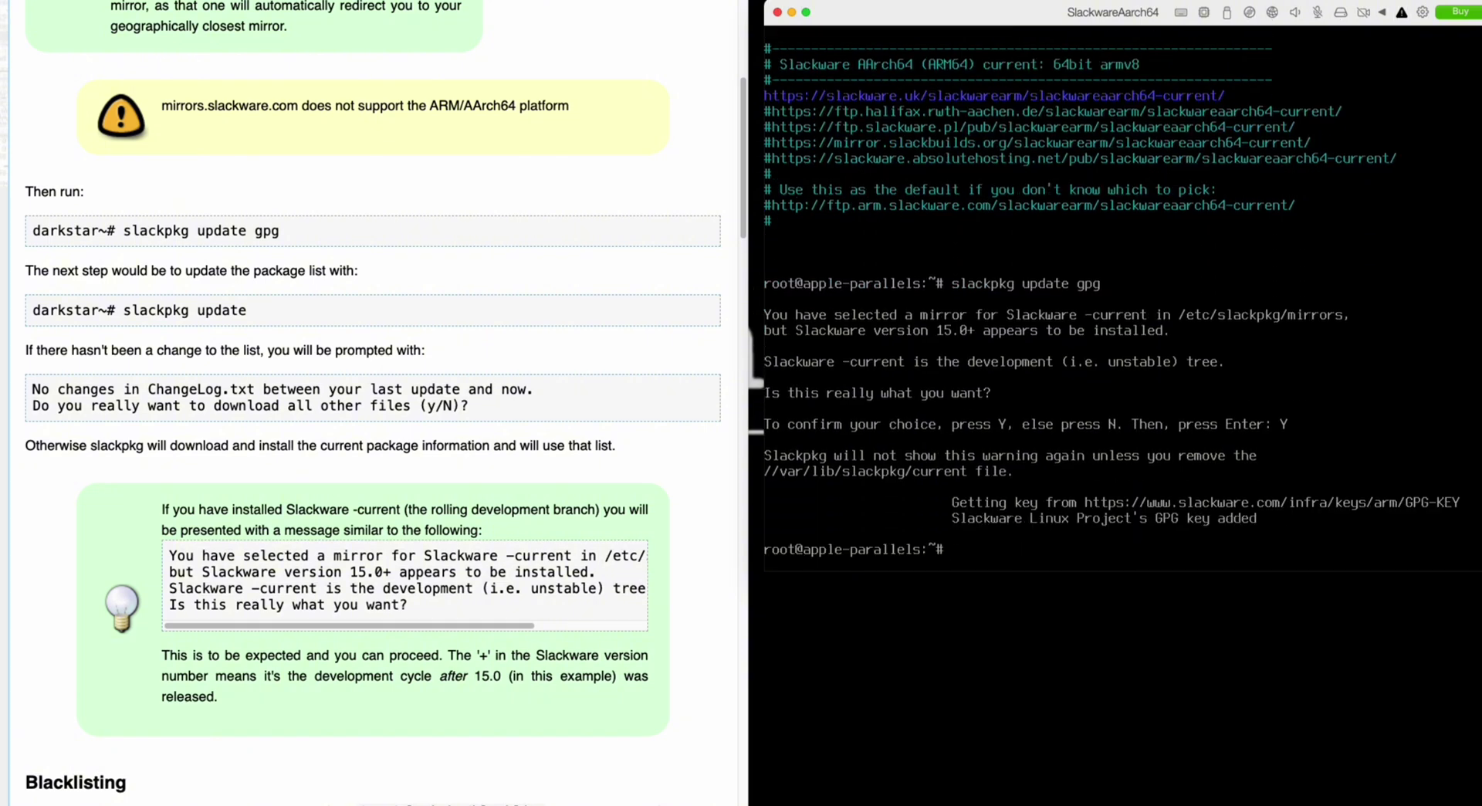
key(super+v)
key(Return)
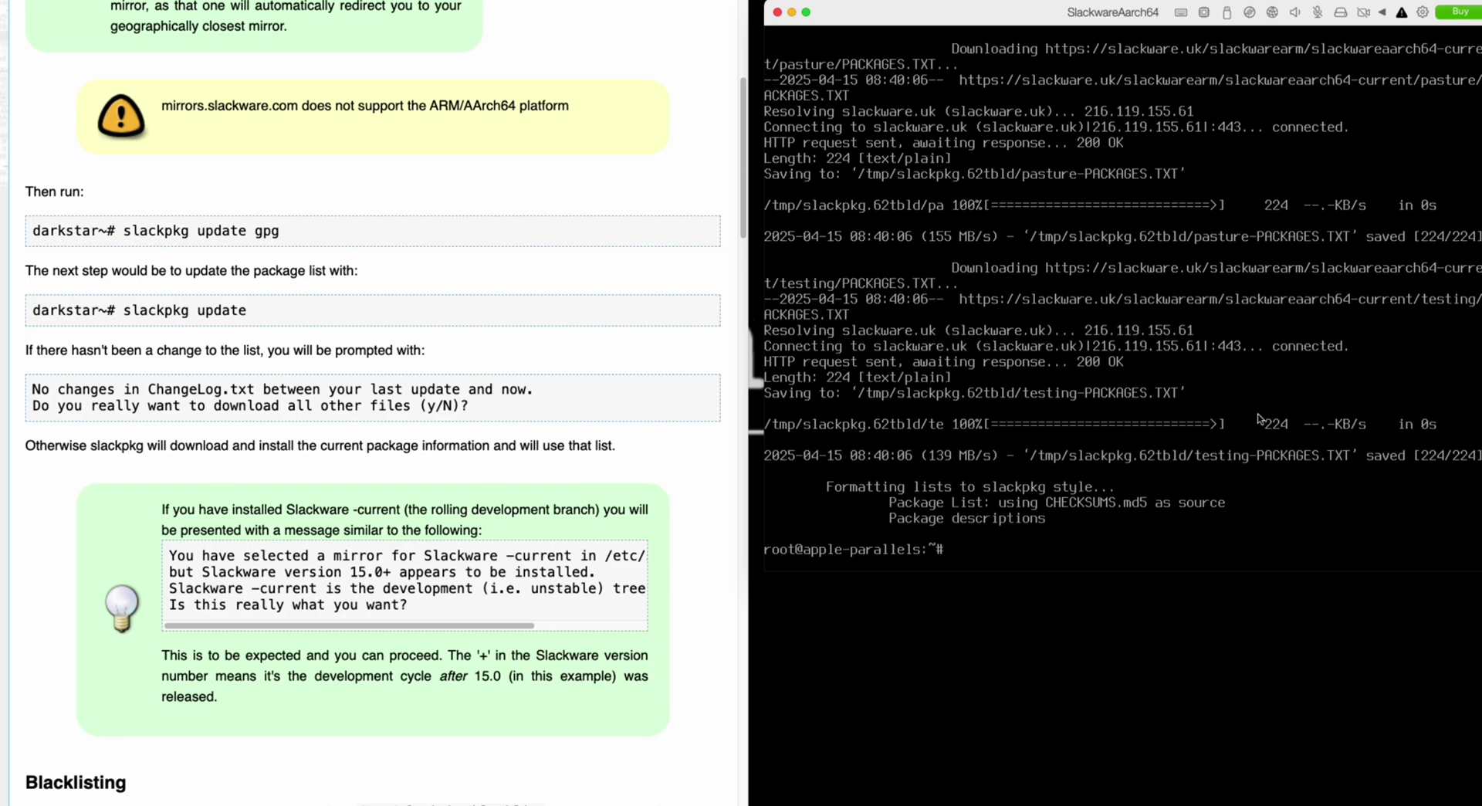
- Show the changelog with 'slackpkg show-changelog', then run 'slackpkg install-new', which finds nothing new
text(slackpkg)
scroll(371, 402, down, 15)
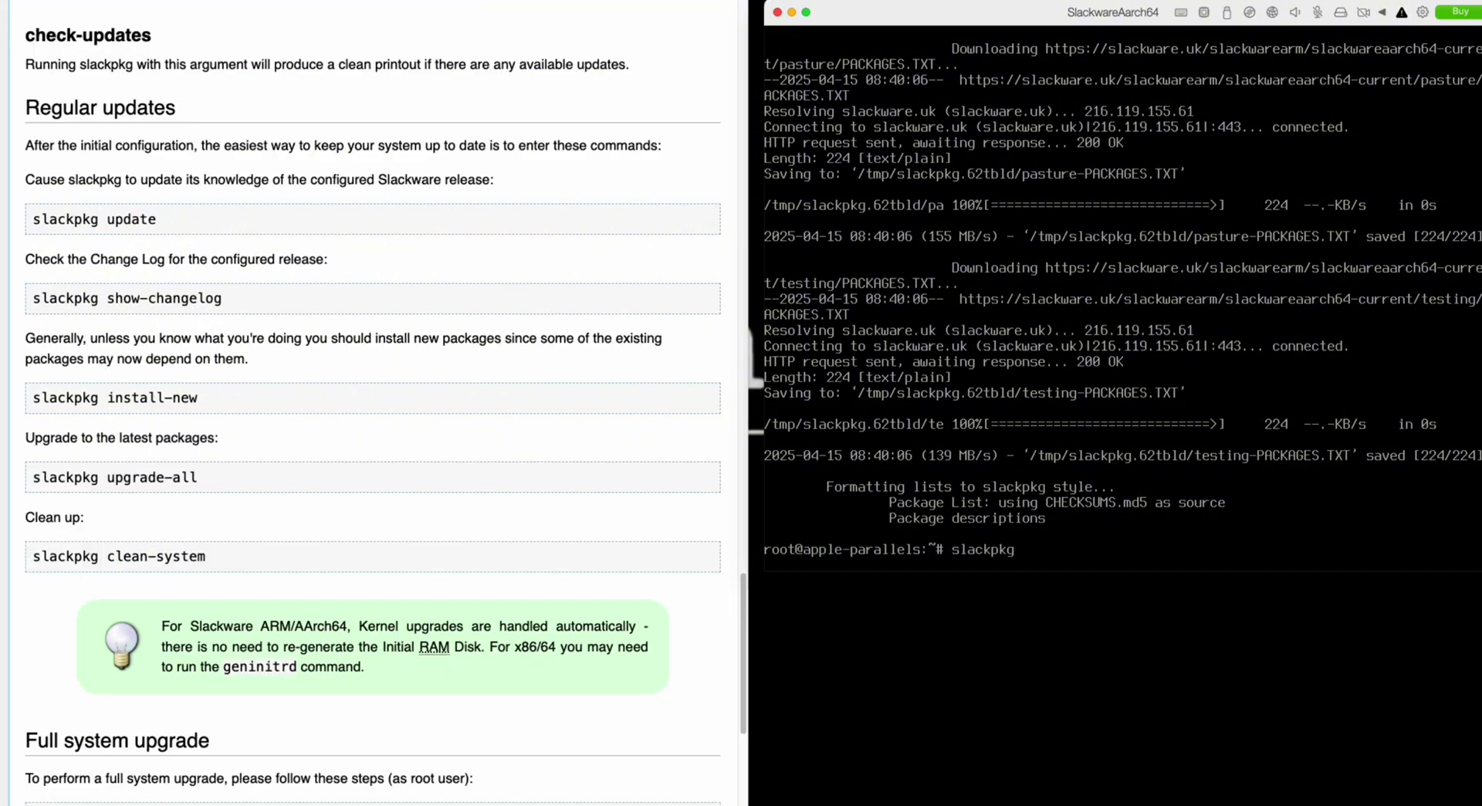
text(show-changelog)
key(Return)
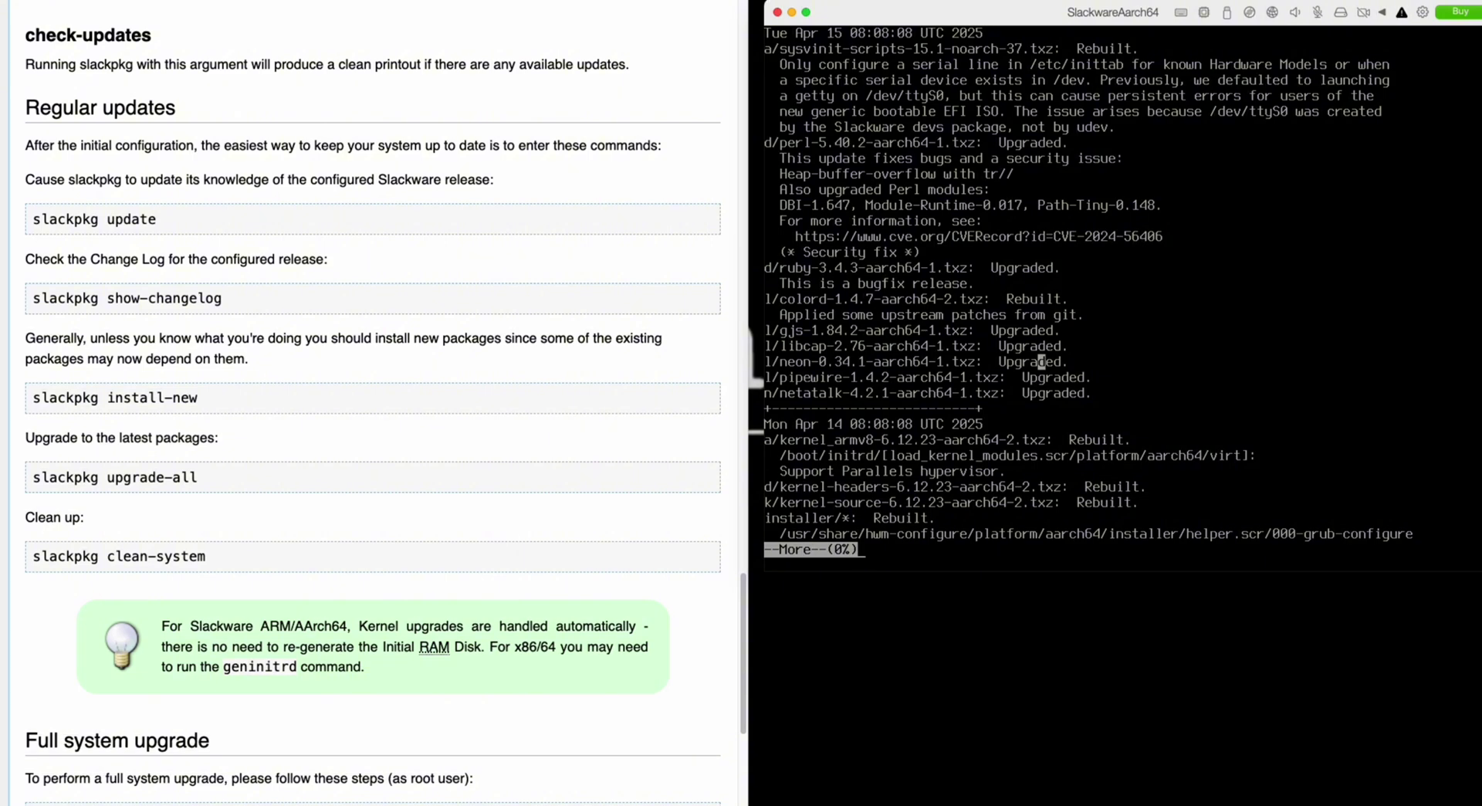
text(qslackpkg install-n)
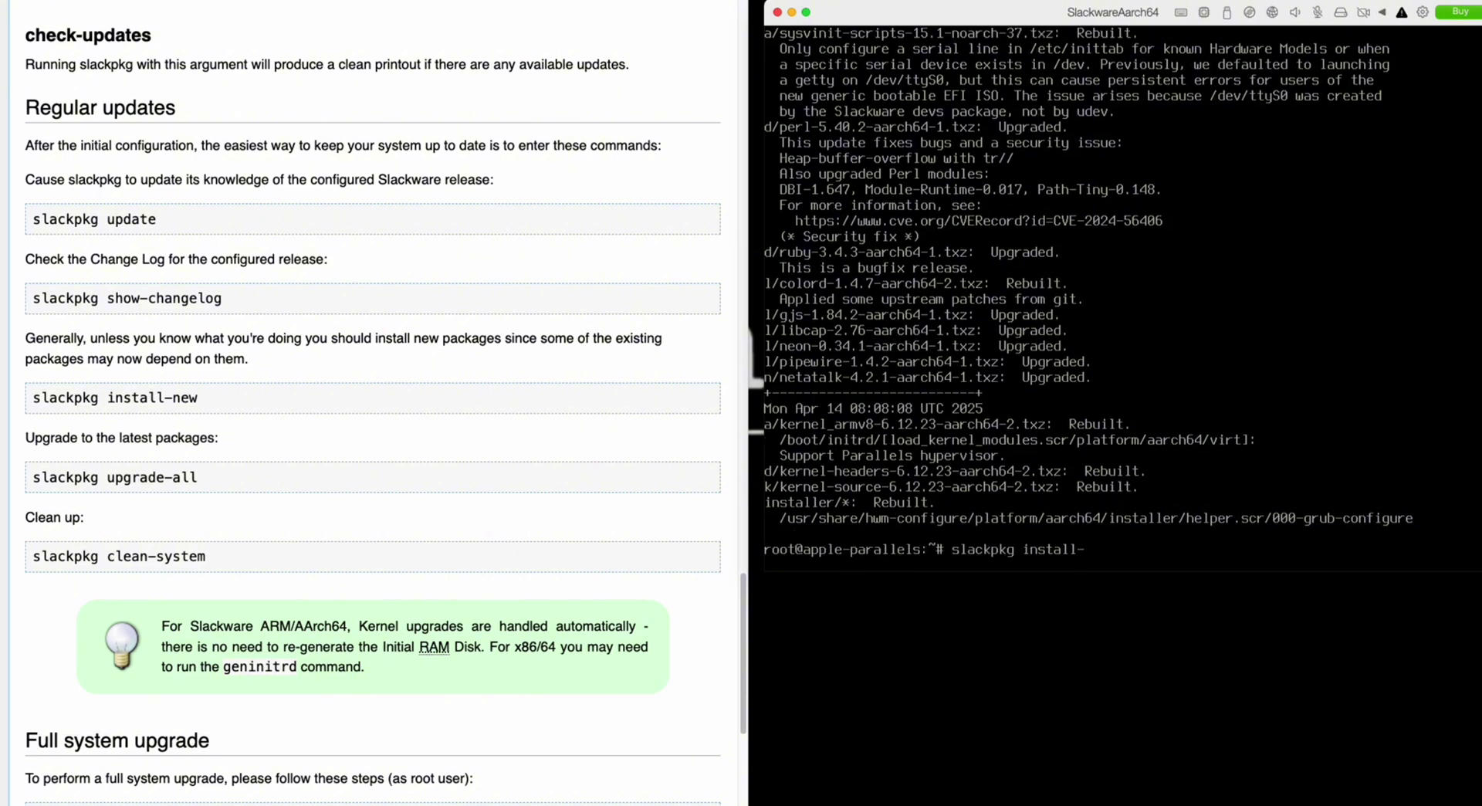
text(ew)
key(Return)
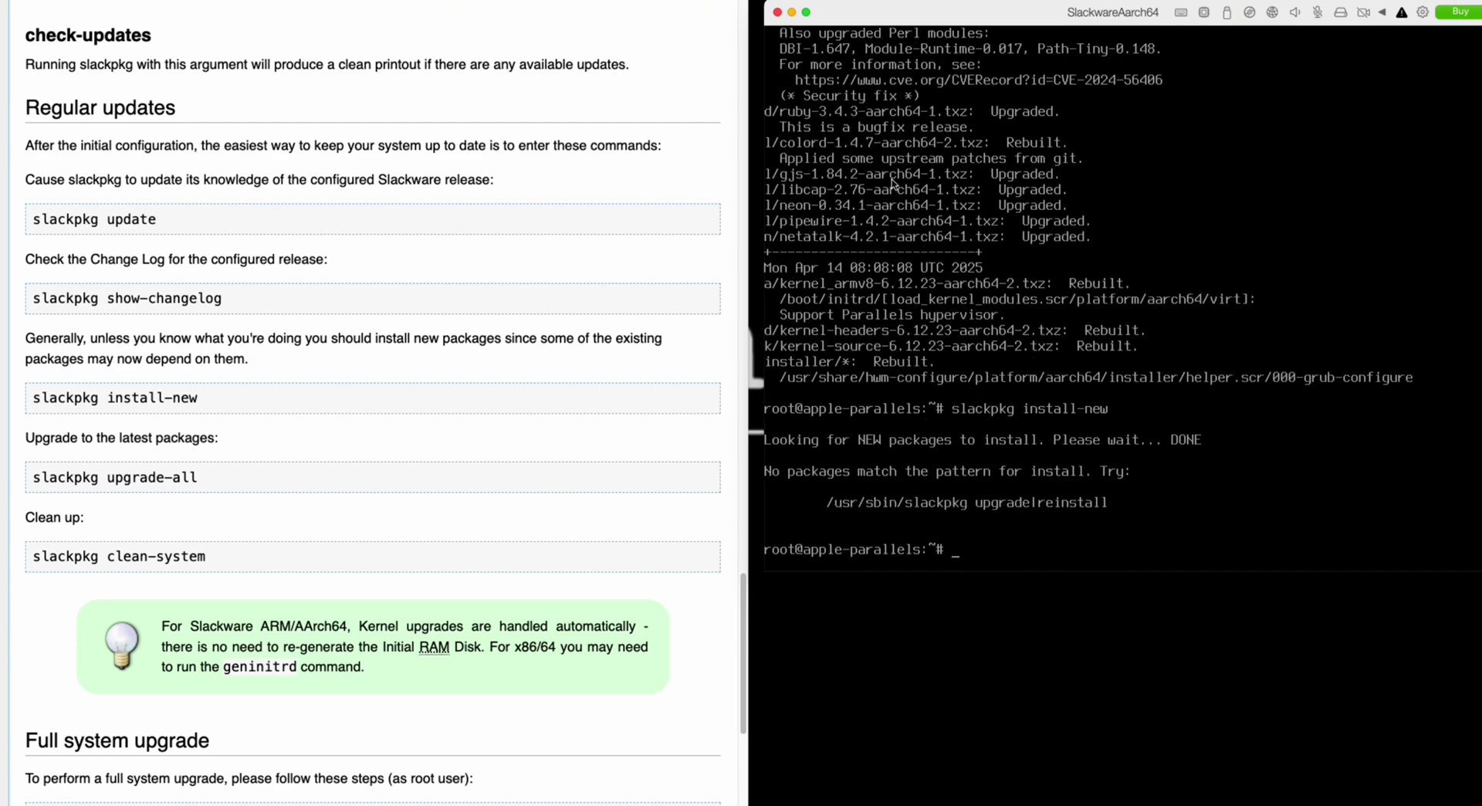
key(Up)
- Upgrade all nine packages with 'slackpkg upgrade-all', choosing O to overwrite old config files
key(ctrl+w)
text(upgrade-all)
key(Return)
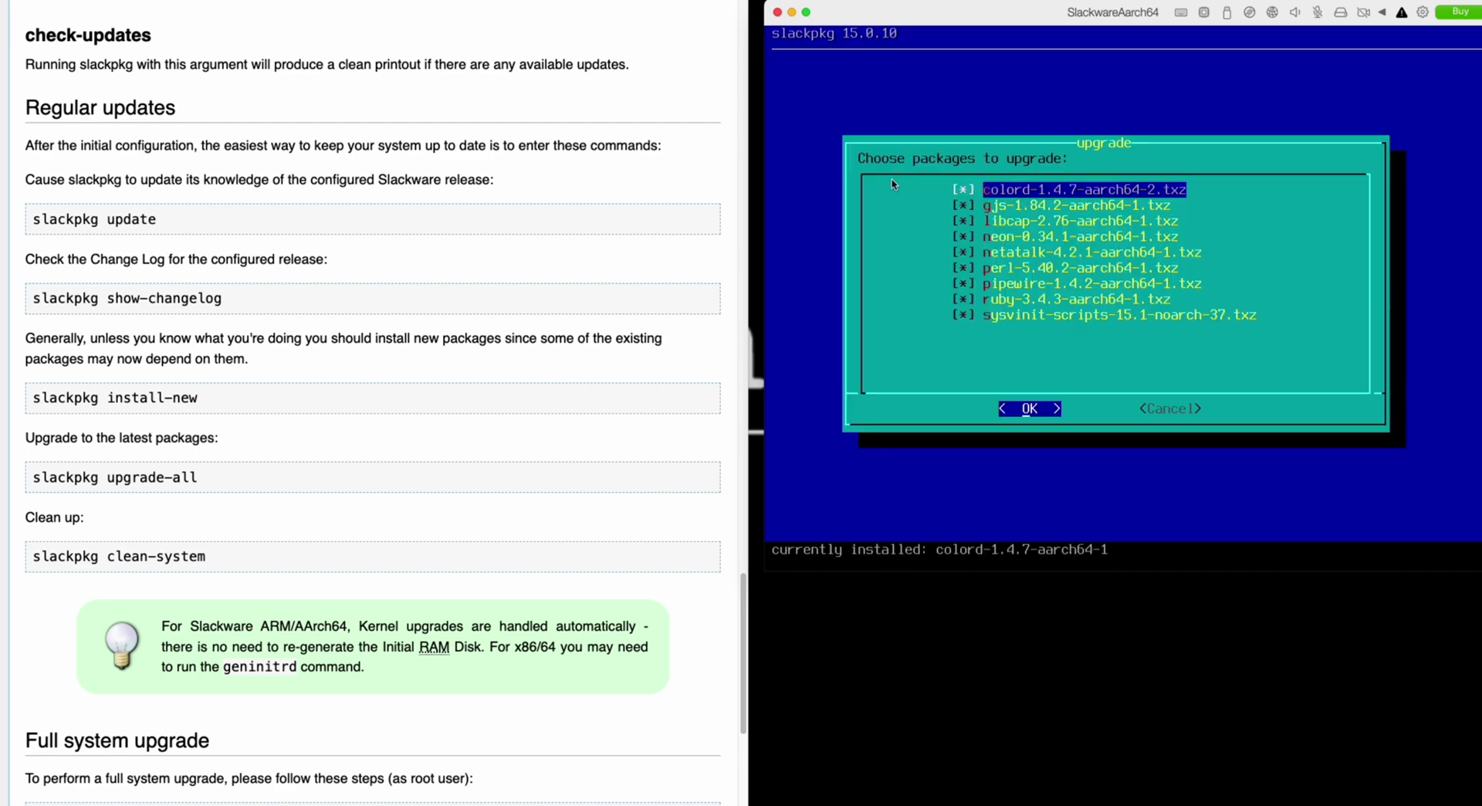
key(Return)
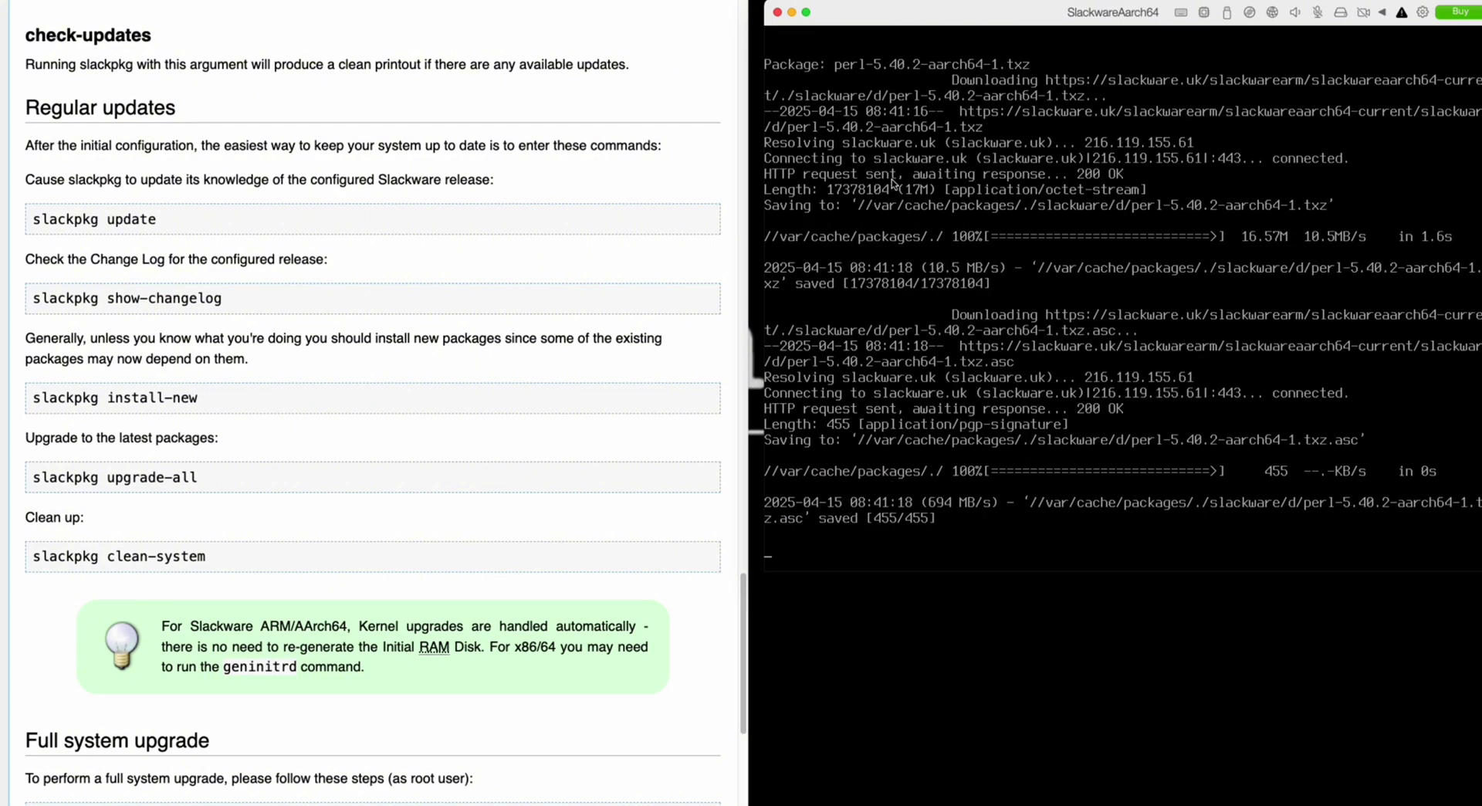
scroll(457, 390, down, 1)
scroll(457, 390, down, 2)
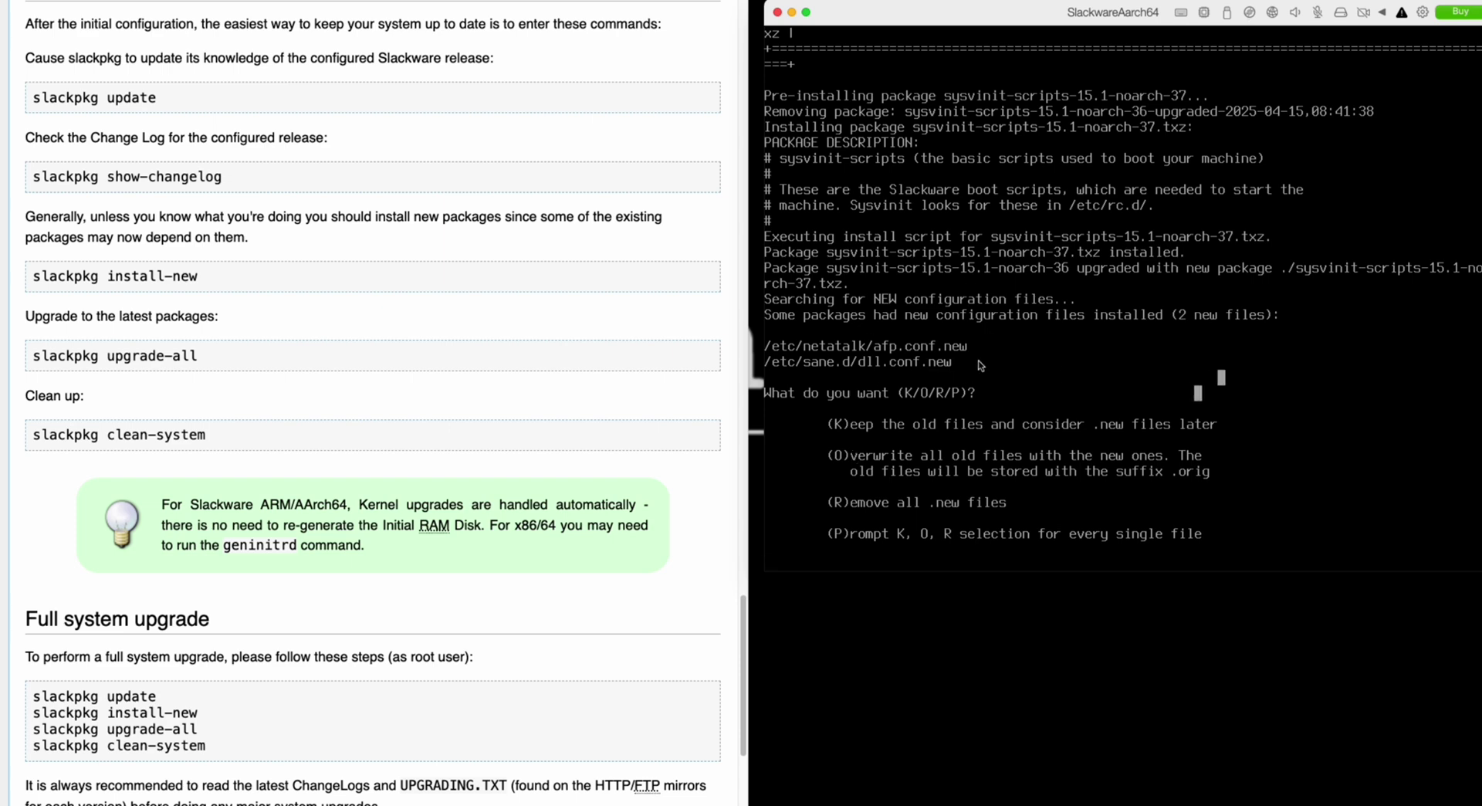
text(O)
key(Return)
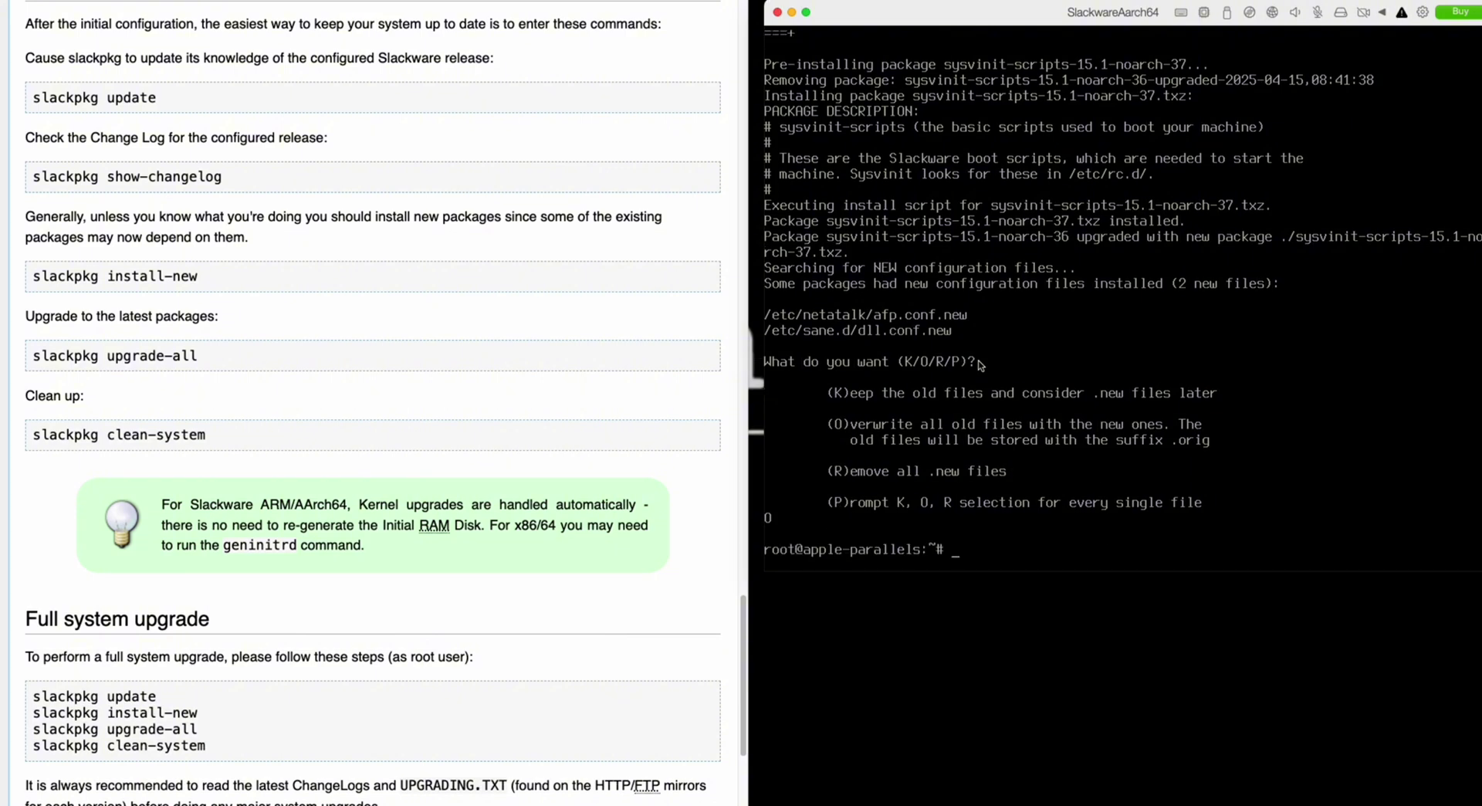
text(slackpkg clean-system)
- Run 'slackpkg clean-system', then log in as the new user on tty2 and type startx
key(Return)
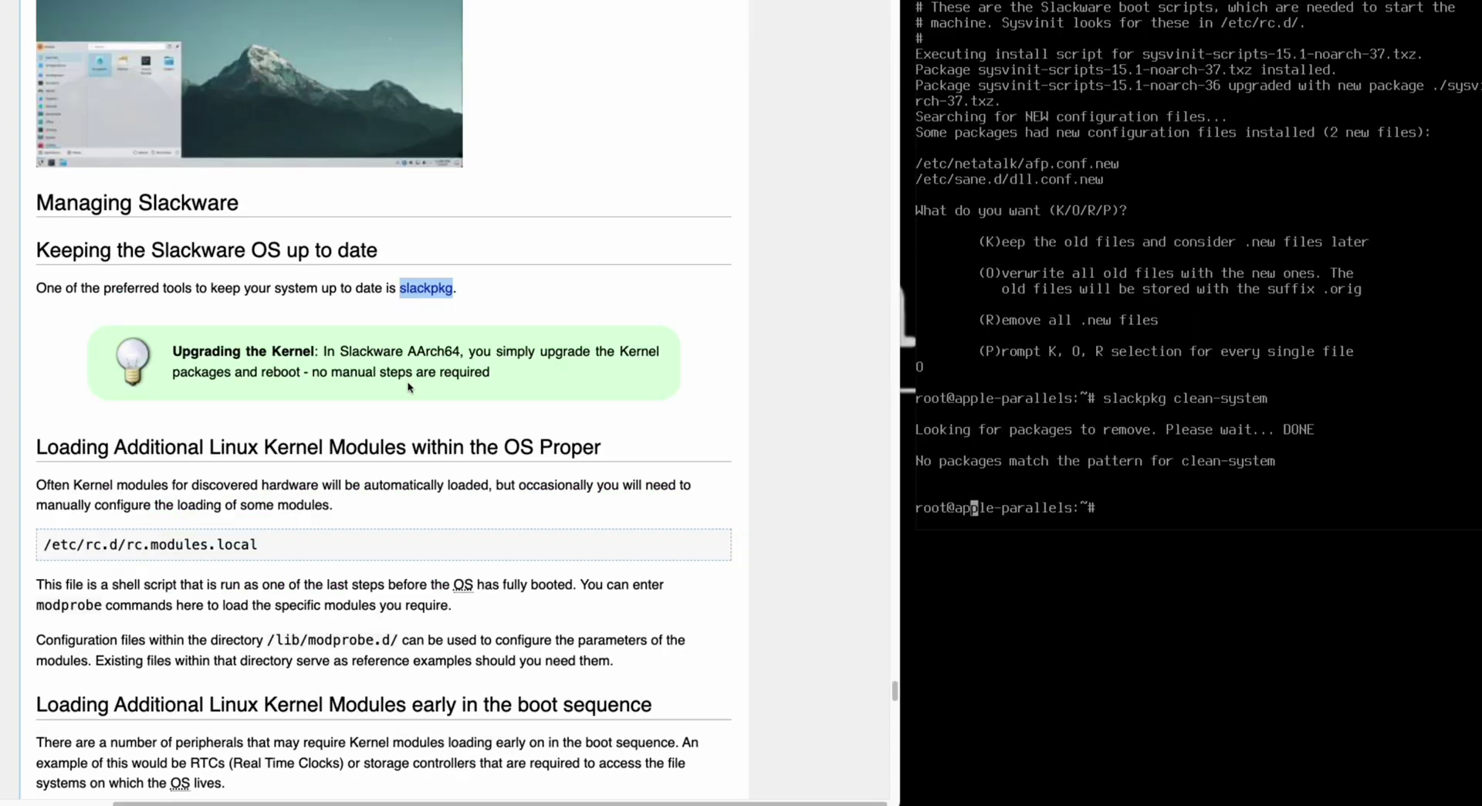
scroll(432, 386, up, 8)
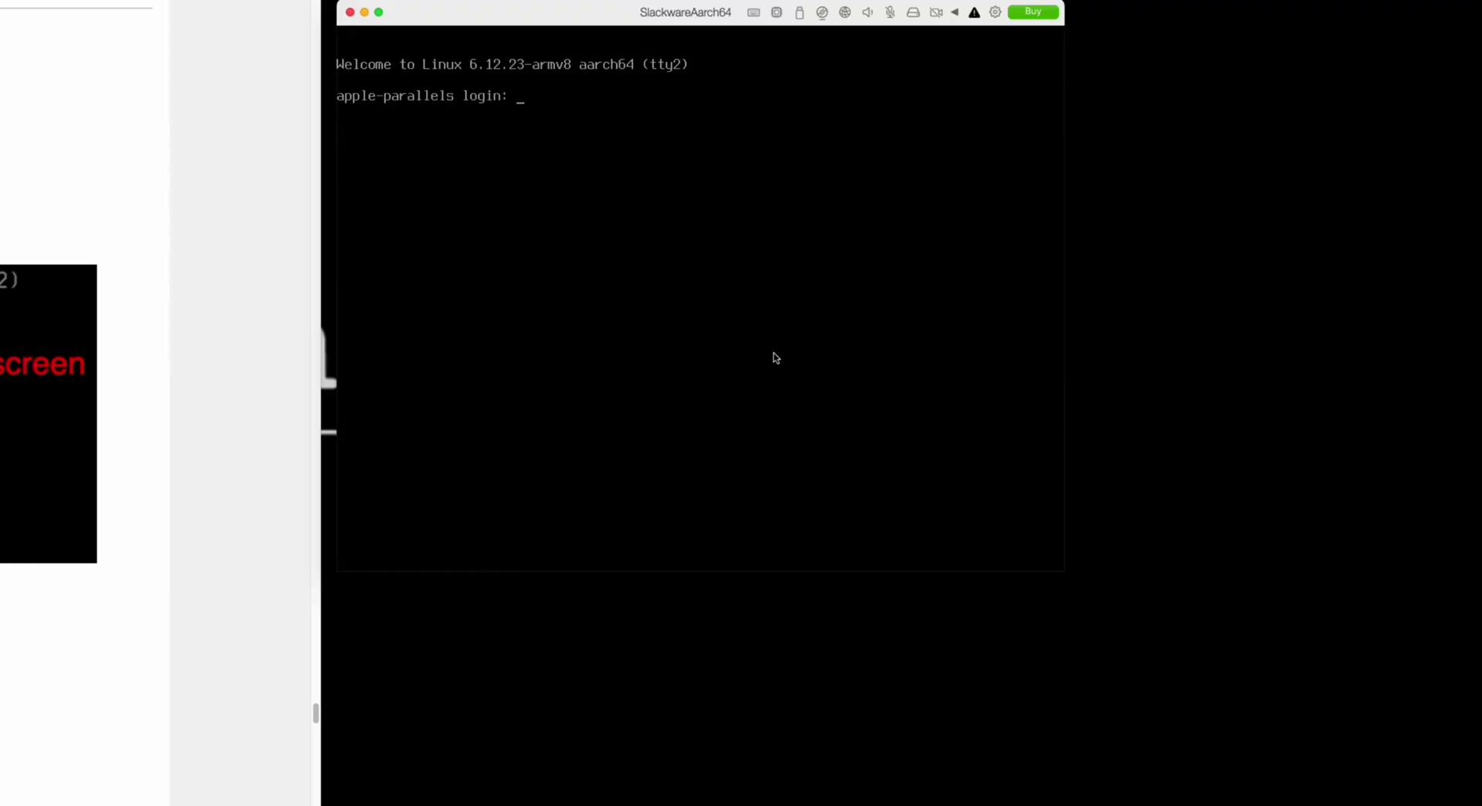
text(mozes)
key(Return)
key(Return)
text(startx)
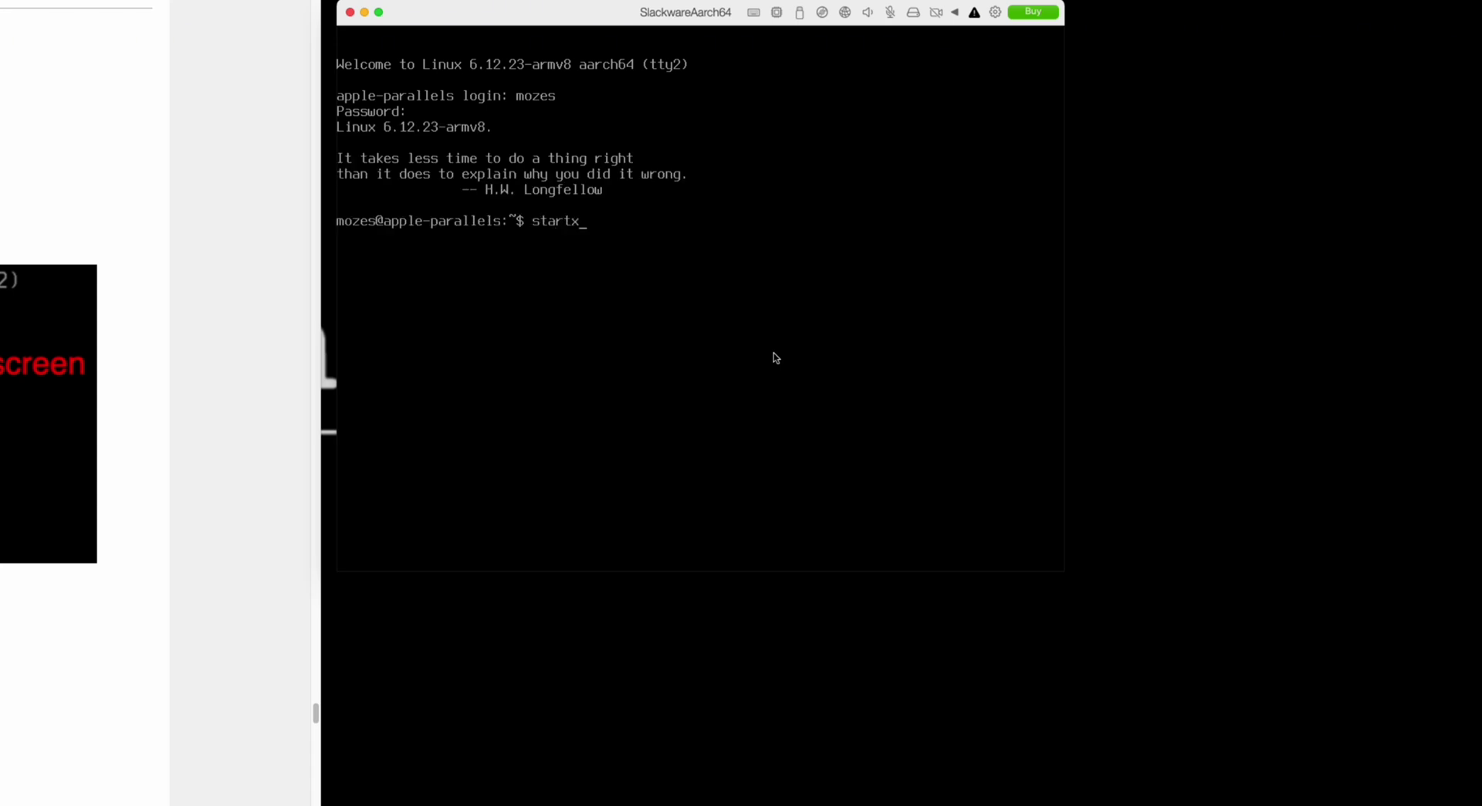
key(Return)
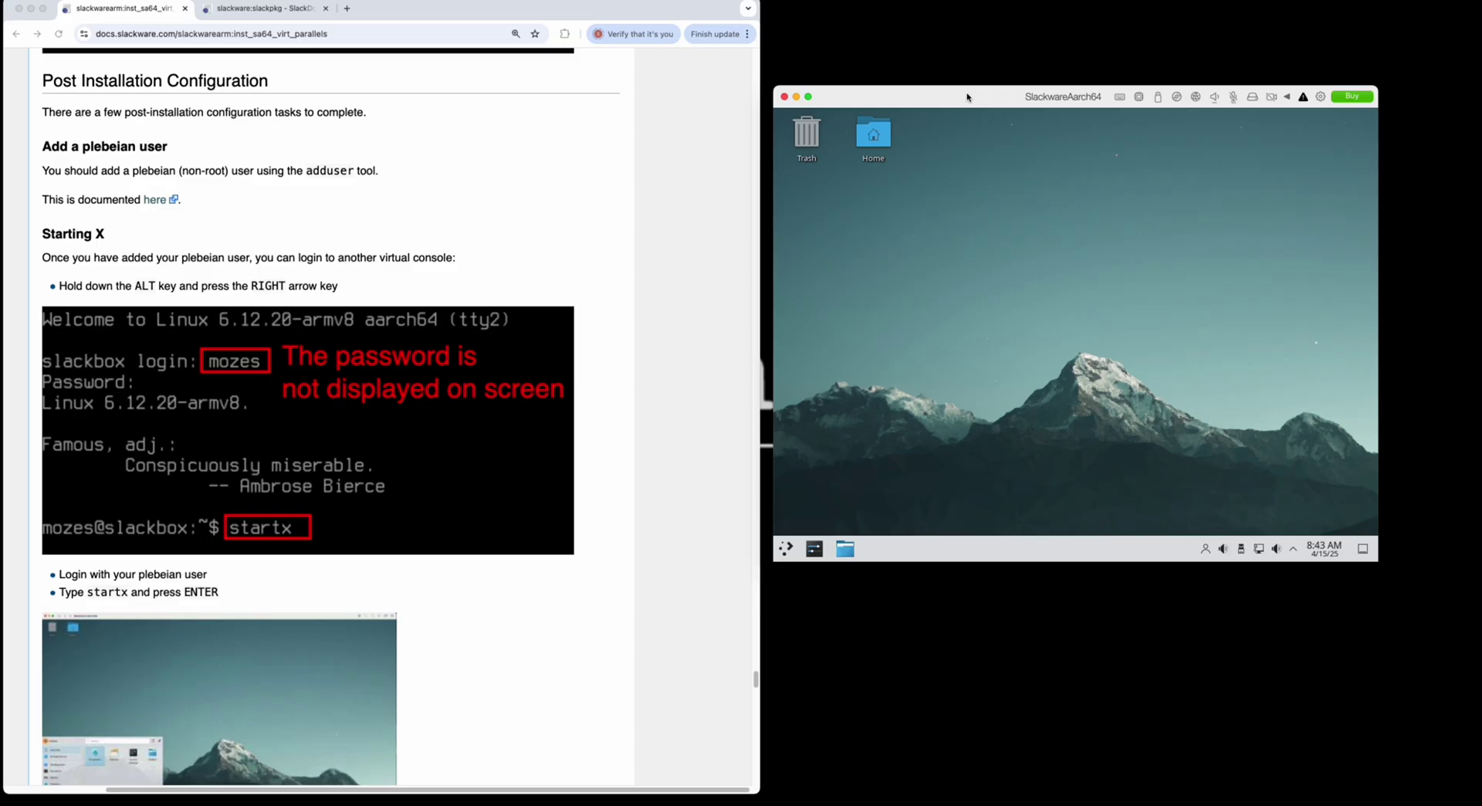
- Move the Slackware VM window up-left, enlarge it, and open the KDE application launcher
drag(968, 97, 647, 27)
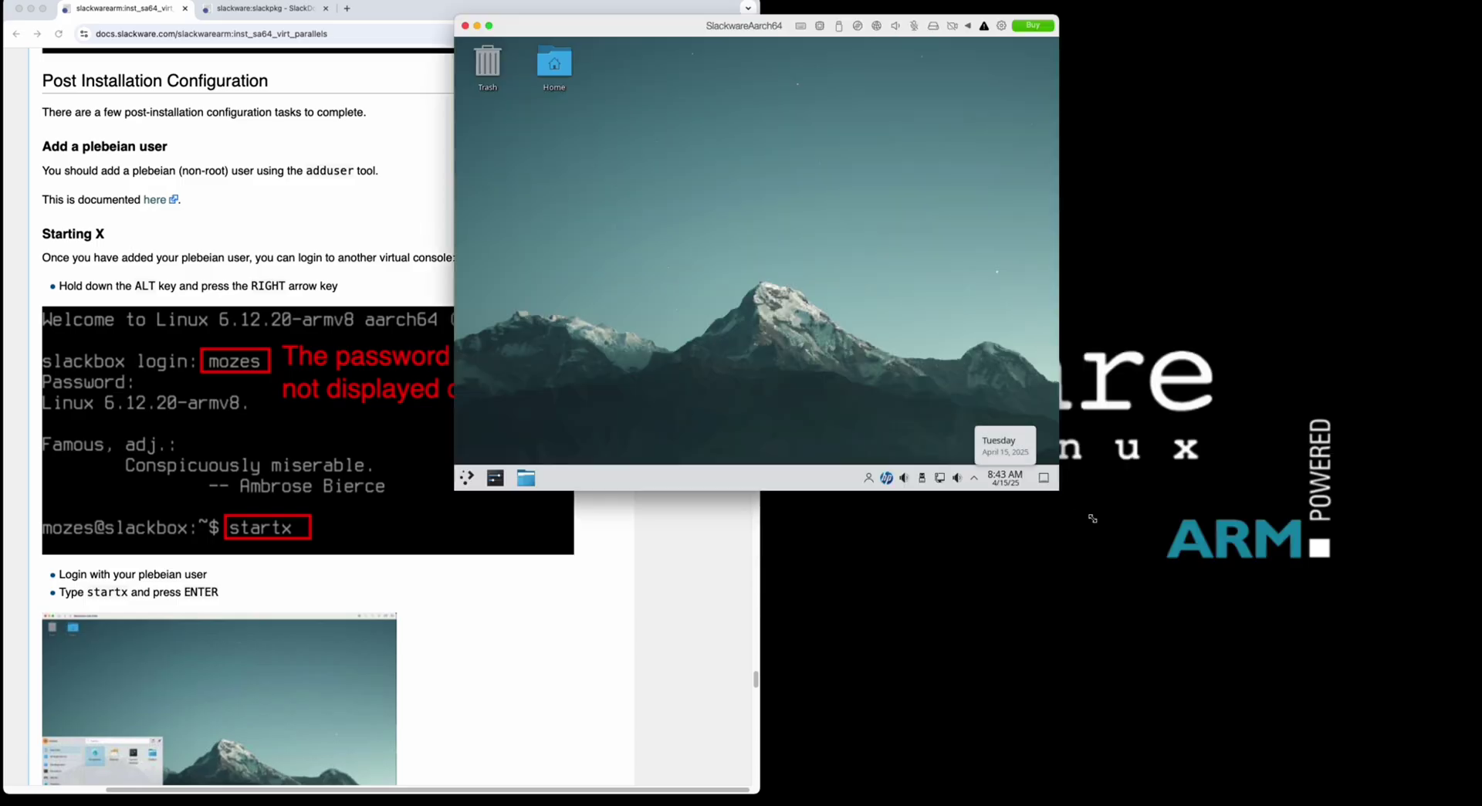
drag(1094, 519, 1357, 709)
click(468, 694)
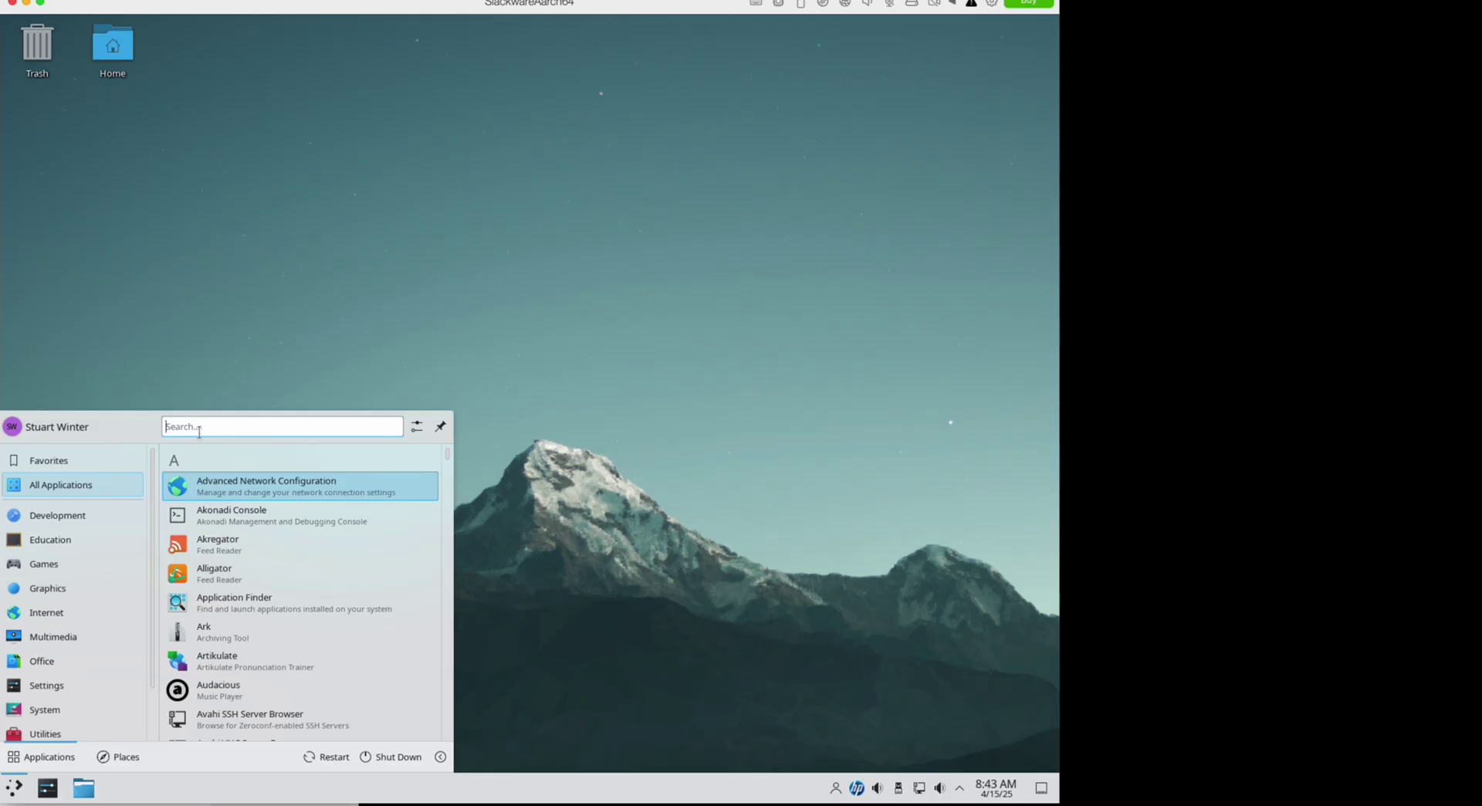
- Launch Firefox from the launcher and search YouTube for 'arm slackware'
text(firefox)
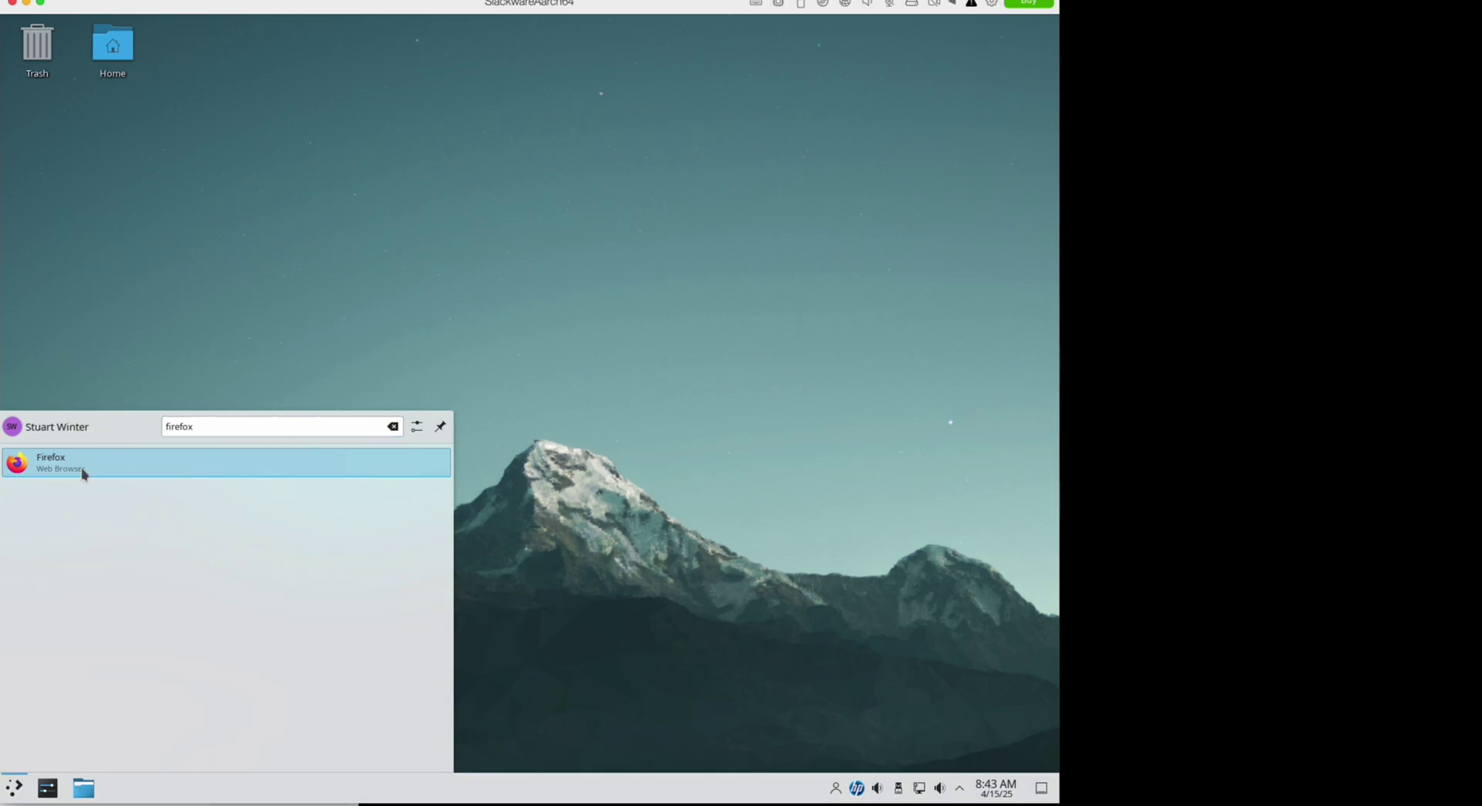
click(83, 469)
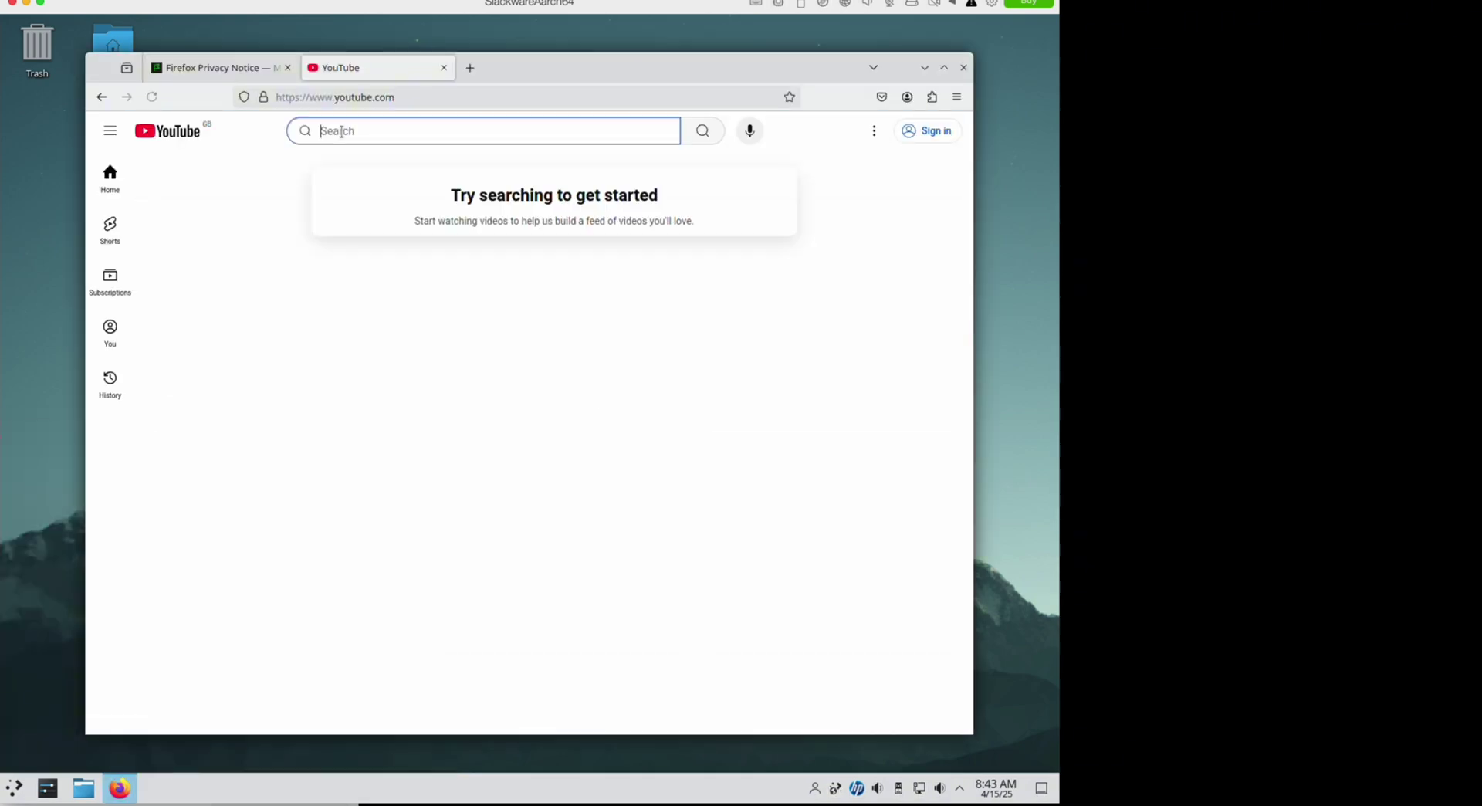
text(arm slackware)
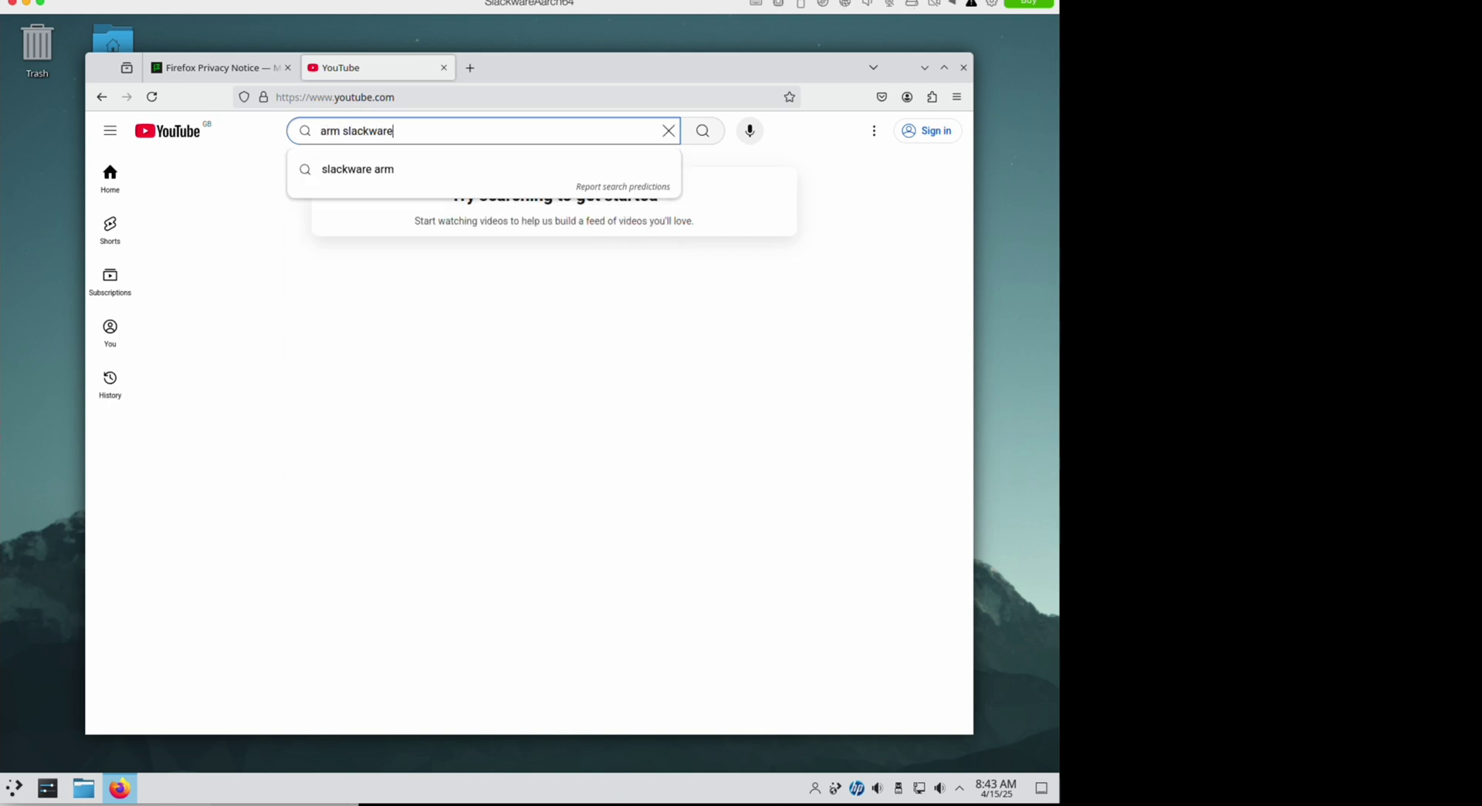
key(Return)
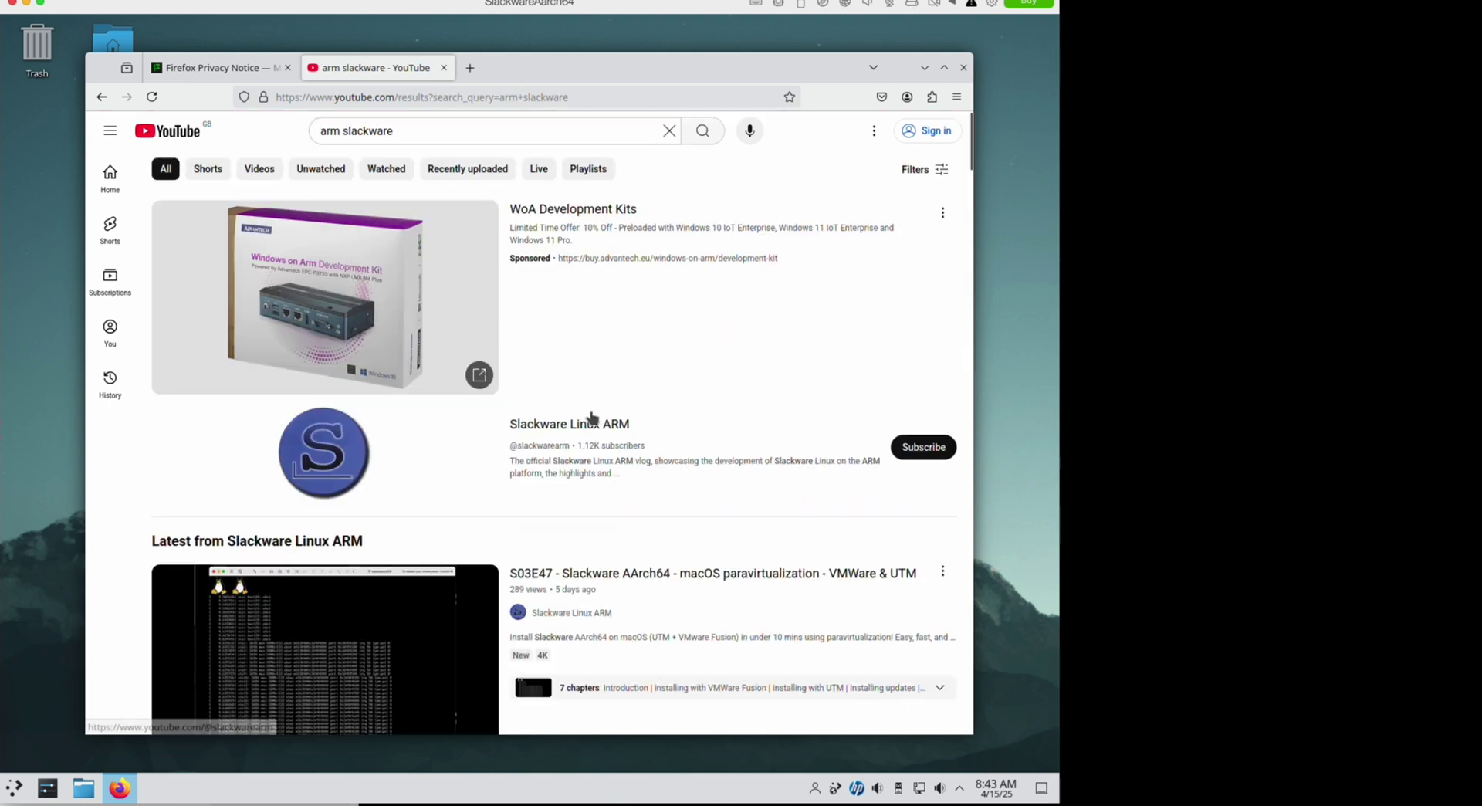
- Play the S03E47 Slackware AArch64 video from the Slackware Linux ARM channel, check volume, and pause it
click(583, 427)
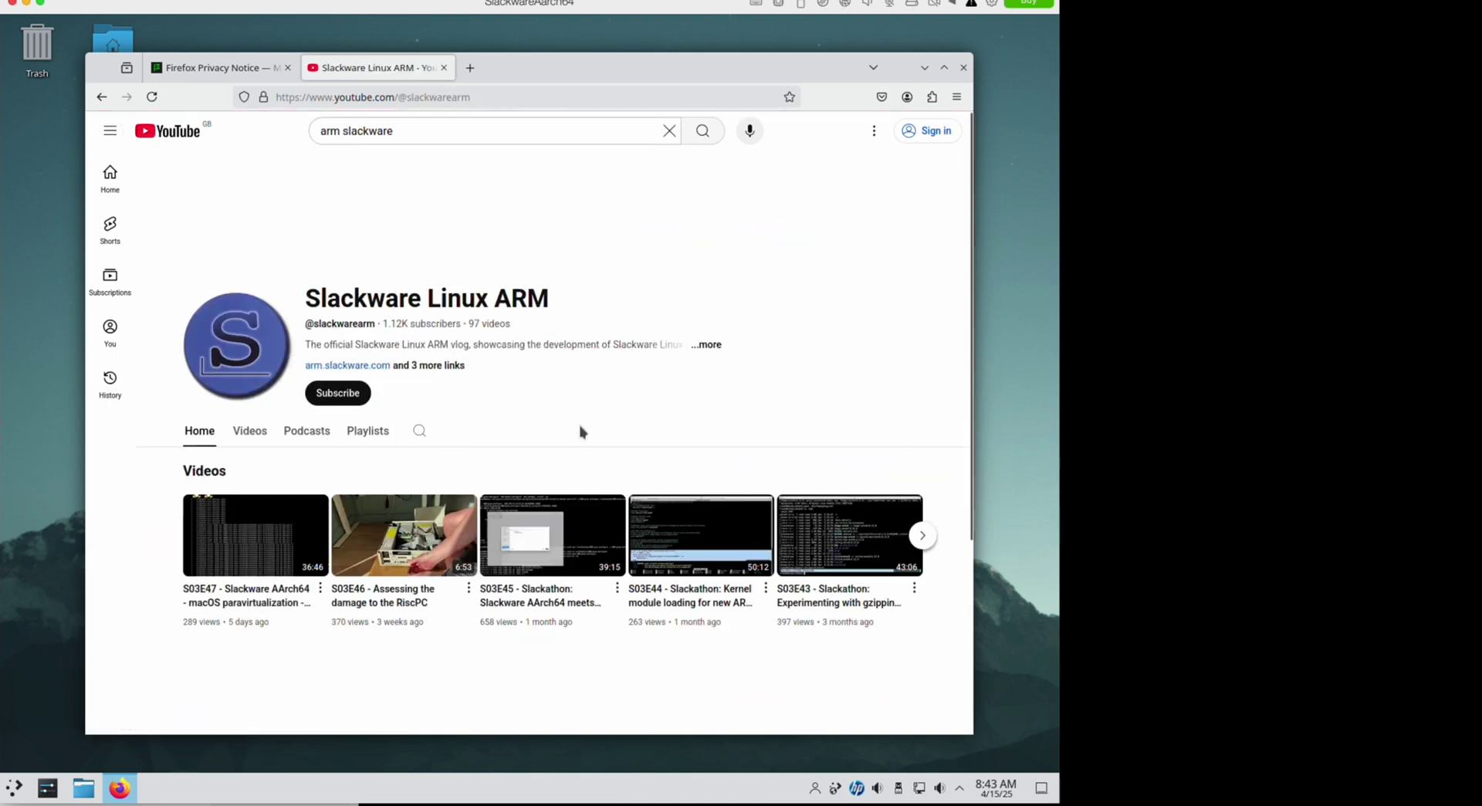
click(258, 549)
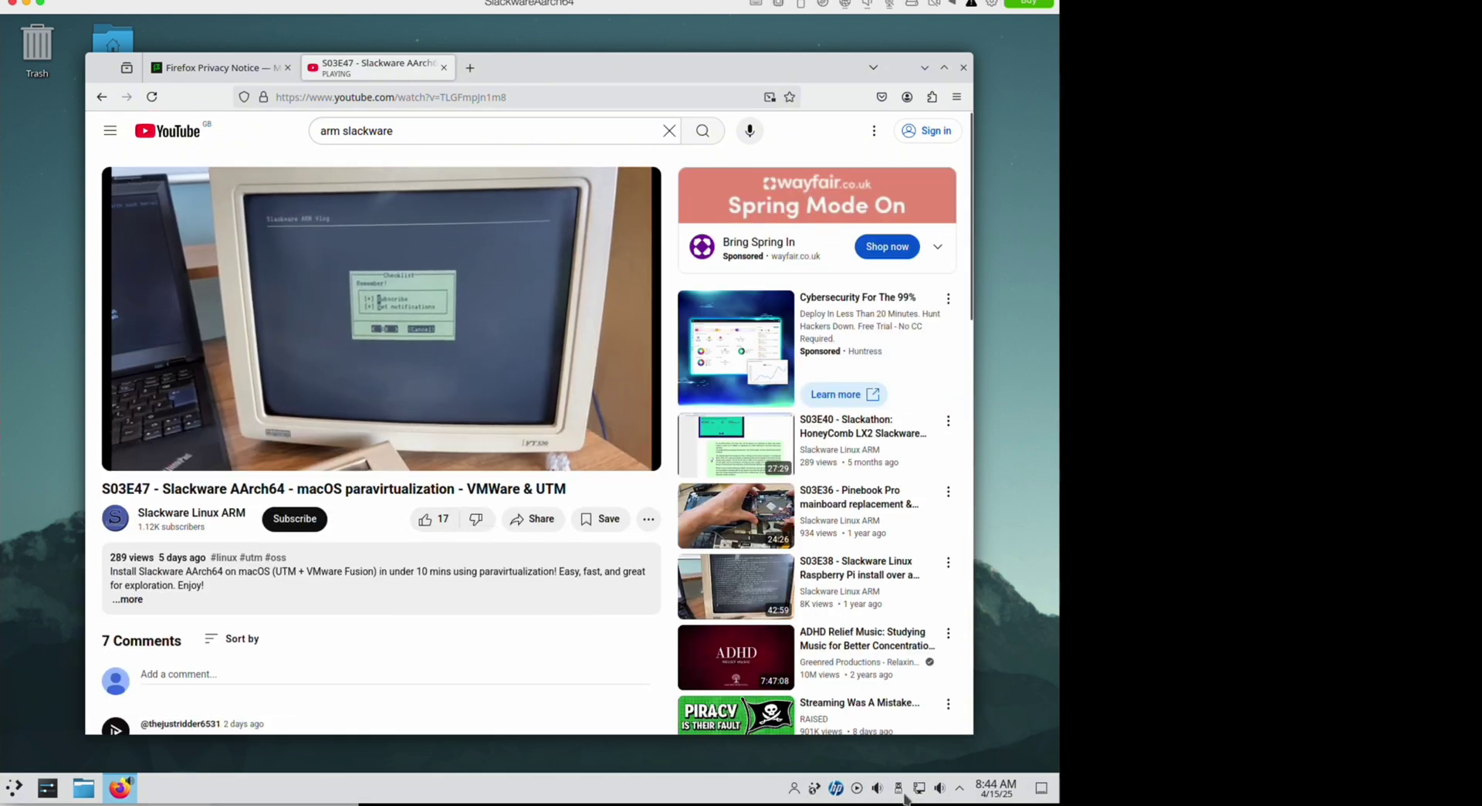
click(878, 787)
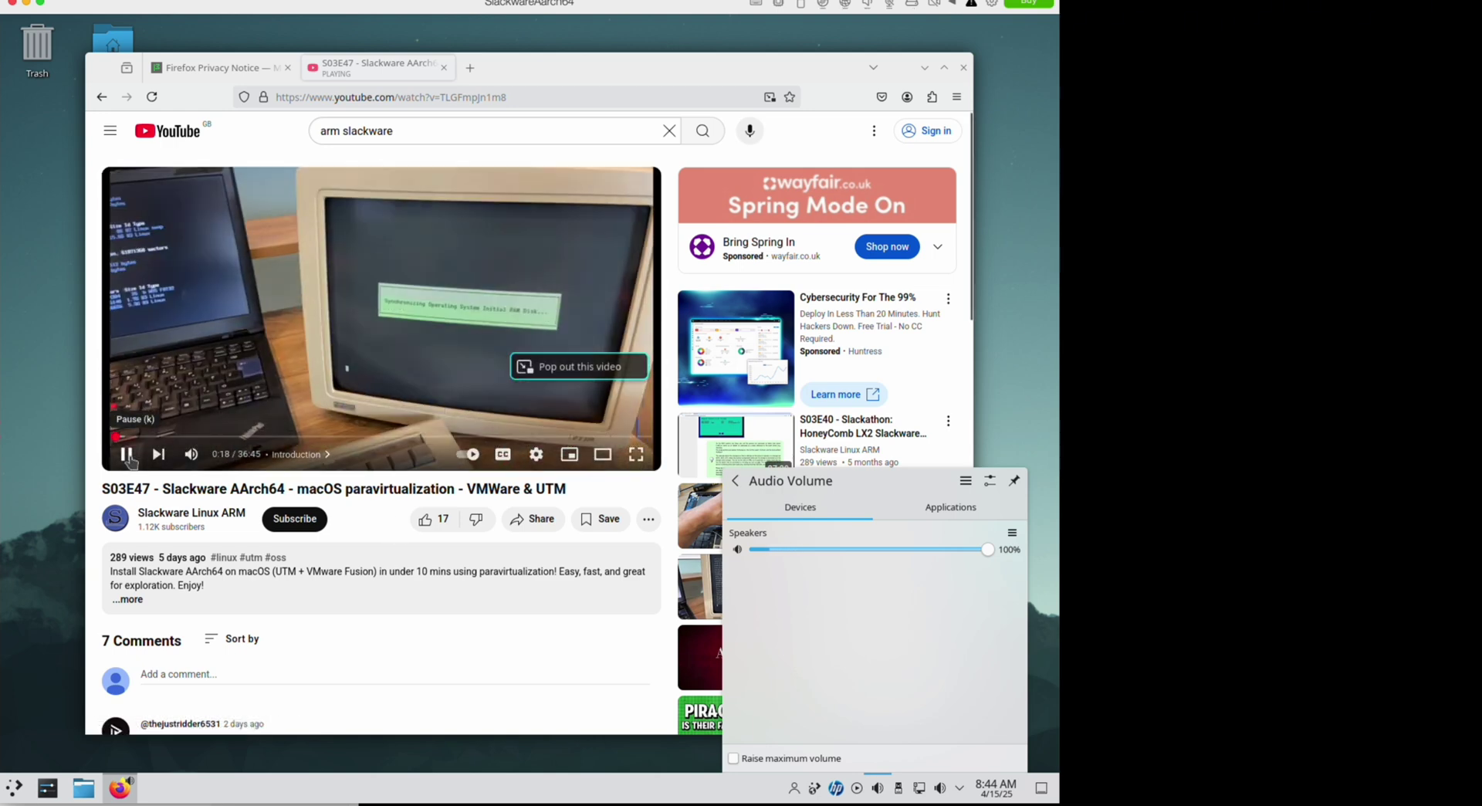
click(128, 456)
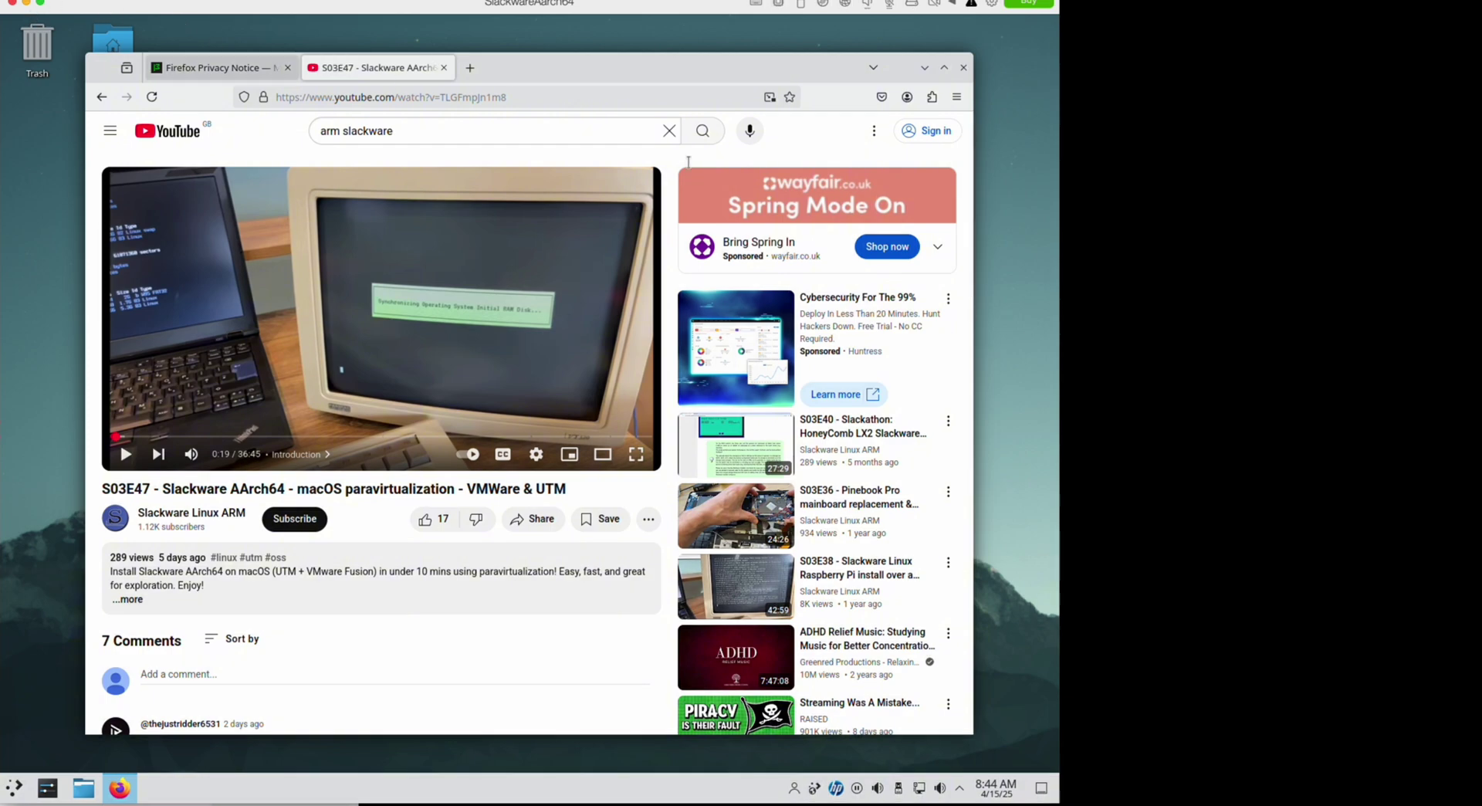